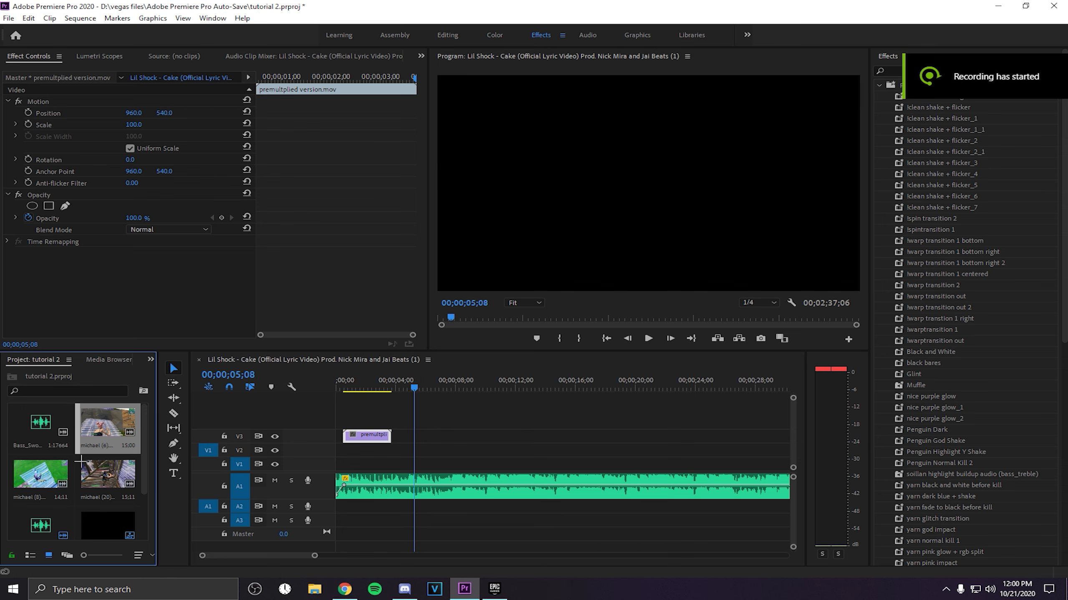
# - Move the song clip from audio track A1 to A2, collapse A1, and enlarge the A2 track height
pyautogui.moveTo(378, 497); pyautogui.dragTo(384, 517)
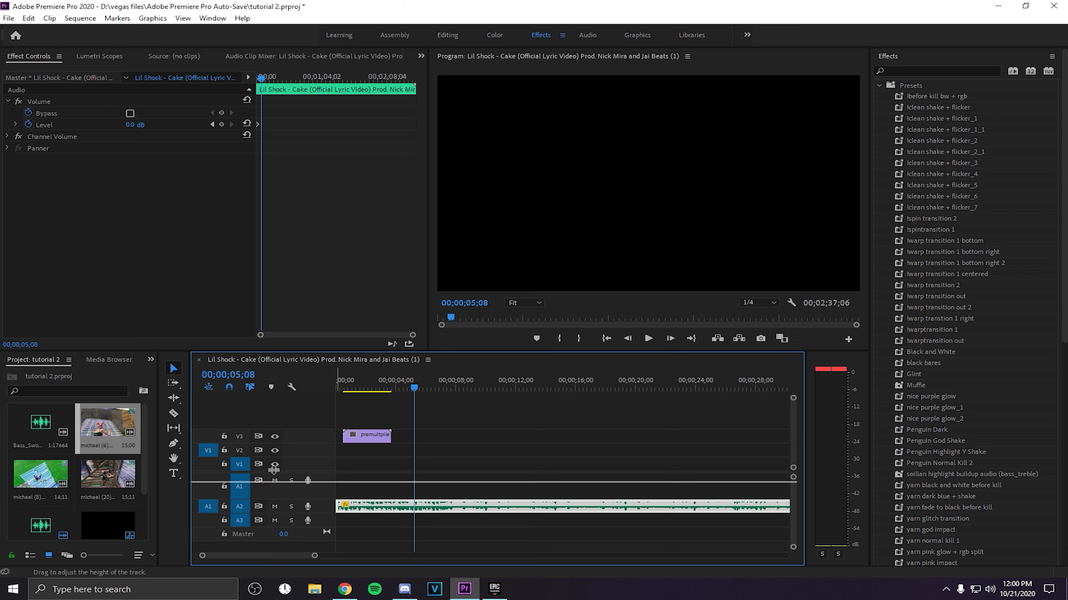
pyautogui.moveTo(275, 482); pyautogui.dragTo(277, 496)
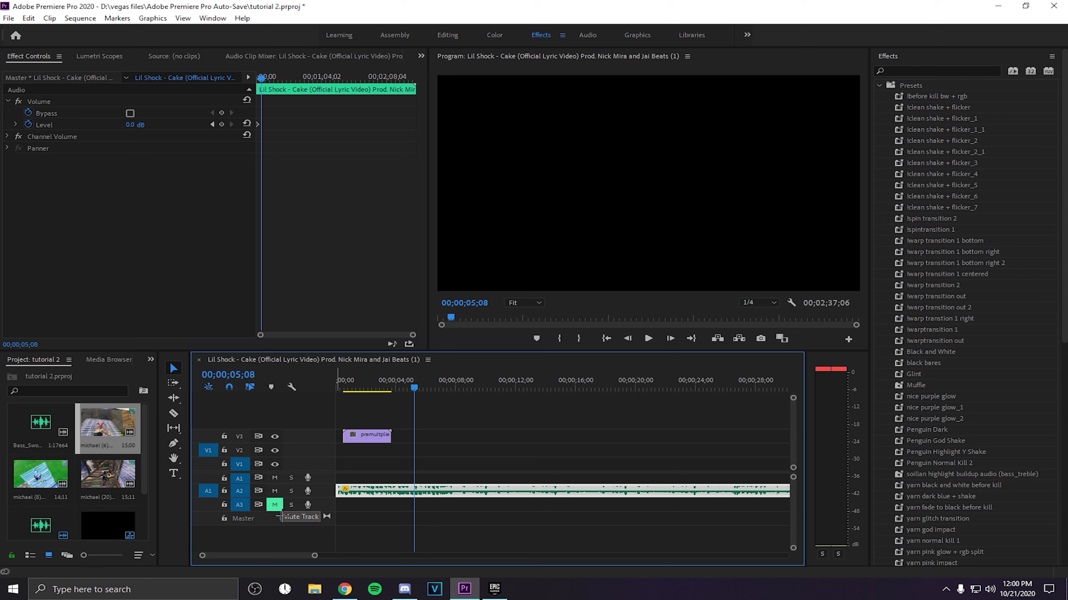
pyautogui.moveTo(290, 502); pyautogui.dragTo(298, 527)
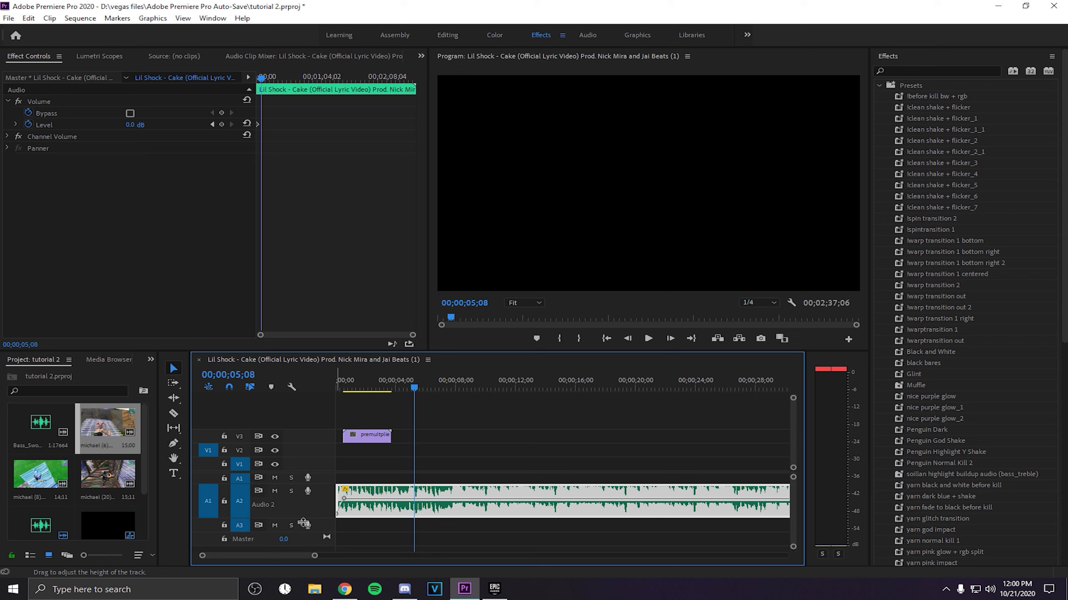
# - Preview the intro from the sequence start and place the michael (6).mp4 clip on V1 directly after the intro clip
pyautogui.press('Home')
pyautogui.press('space')
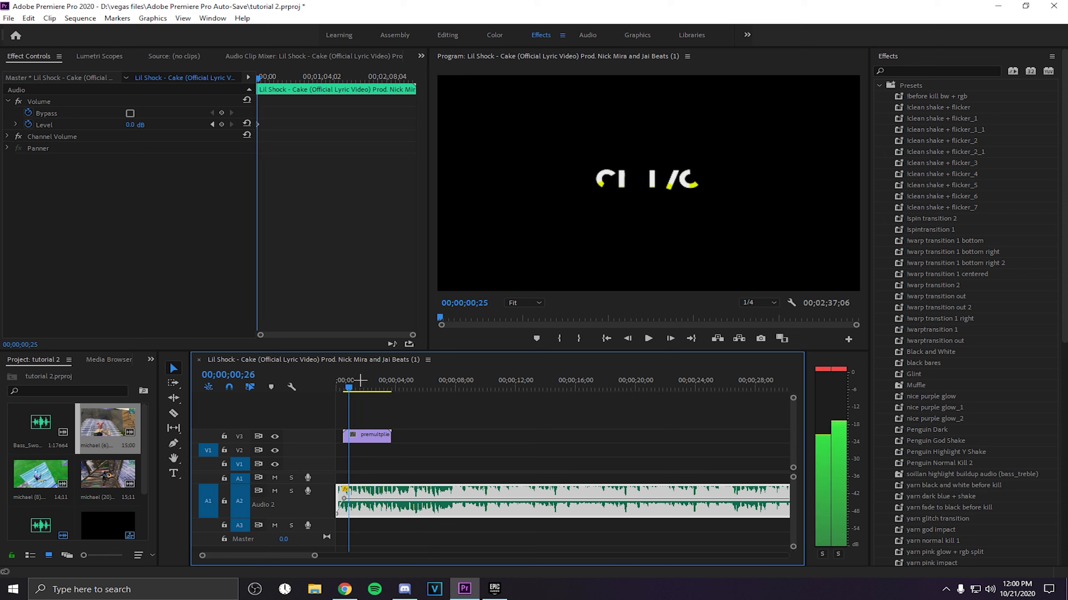
pyautogui.press('space')
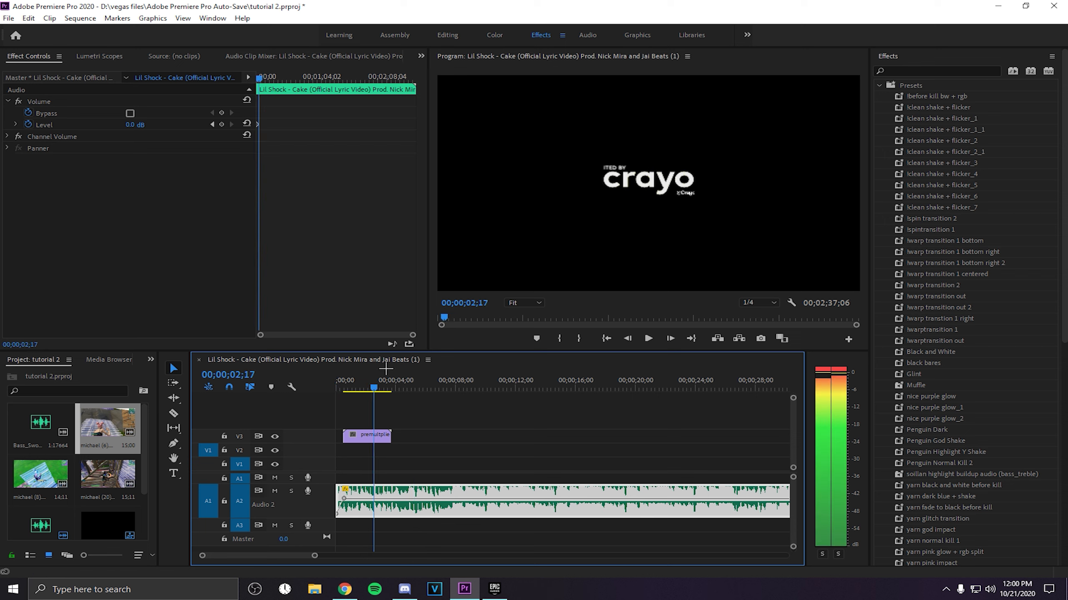
pyautogui.moveTo(116, 433); pyautogui.dragTo(395, 460)
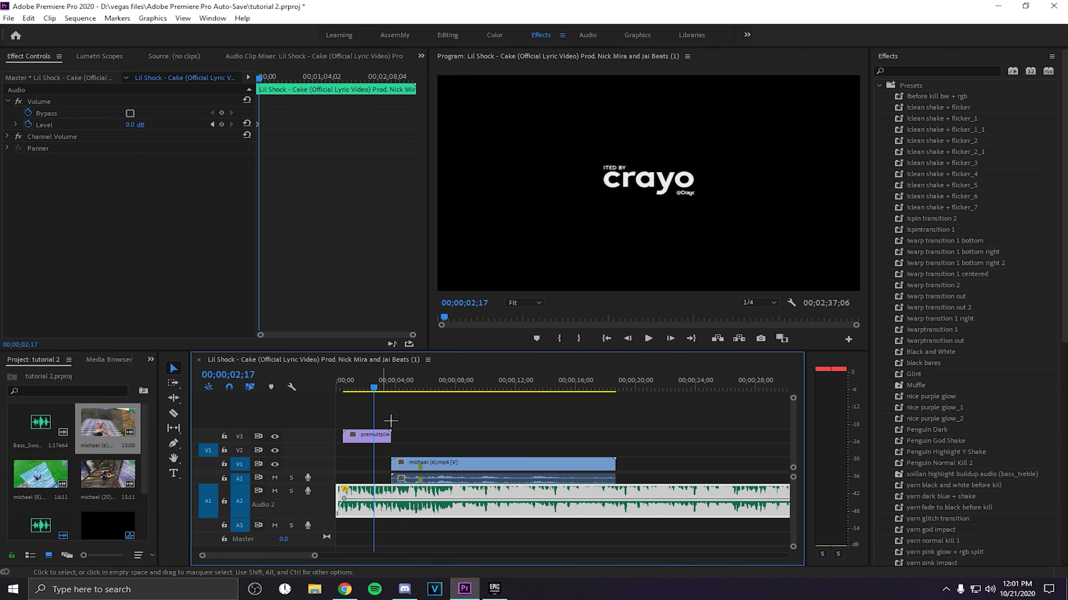
pyautogui.click(424, 467)
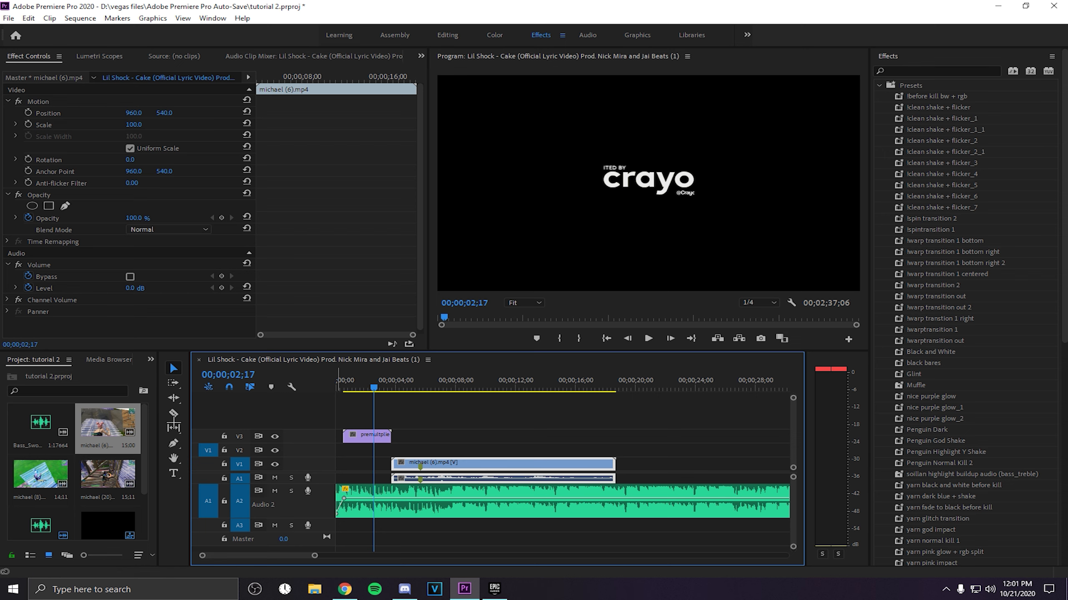
pyautogui.rightClick(429, 474)
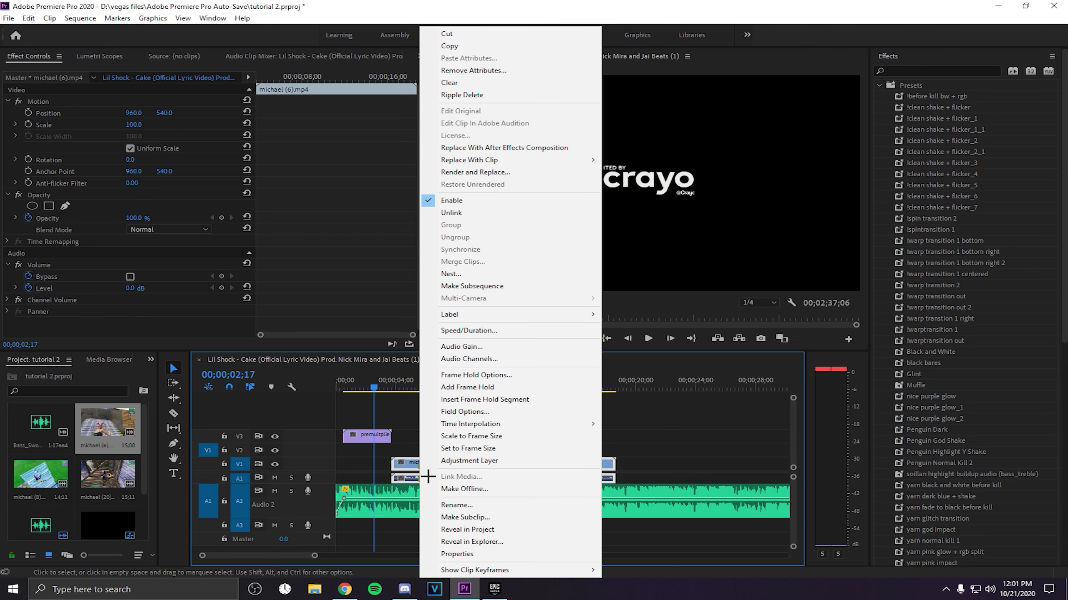
pyautogui.click(424, 474)
pyautogui.rightClick(431, 475)
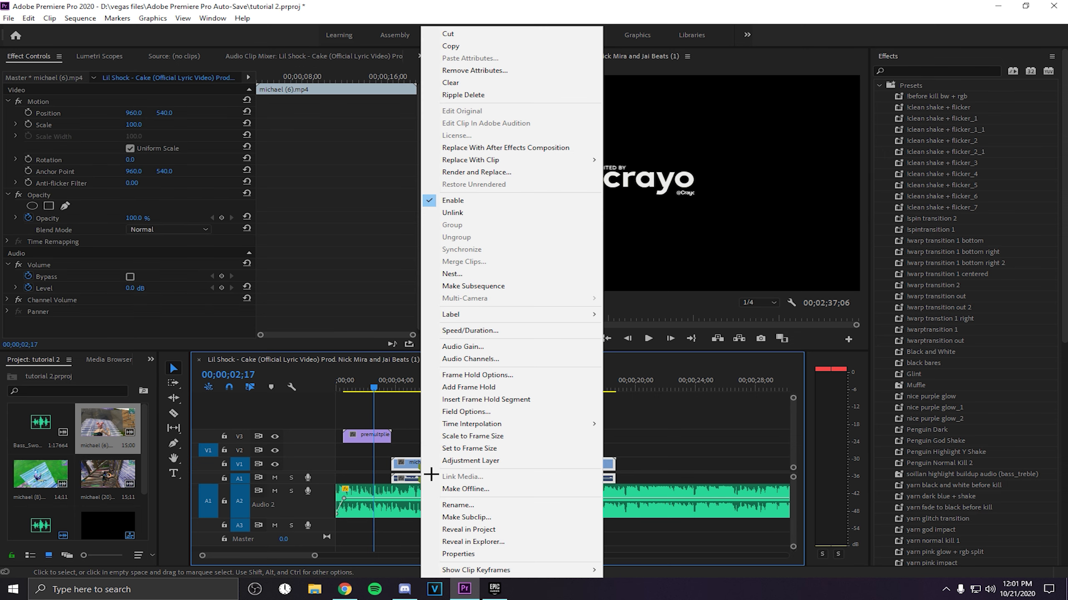
pyautogui.click(430, 475)
pyautogui.rightClick(429, 488)
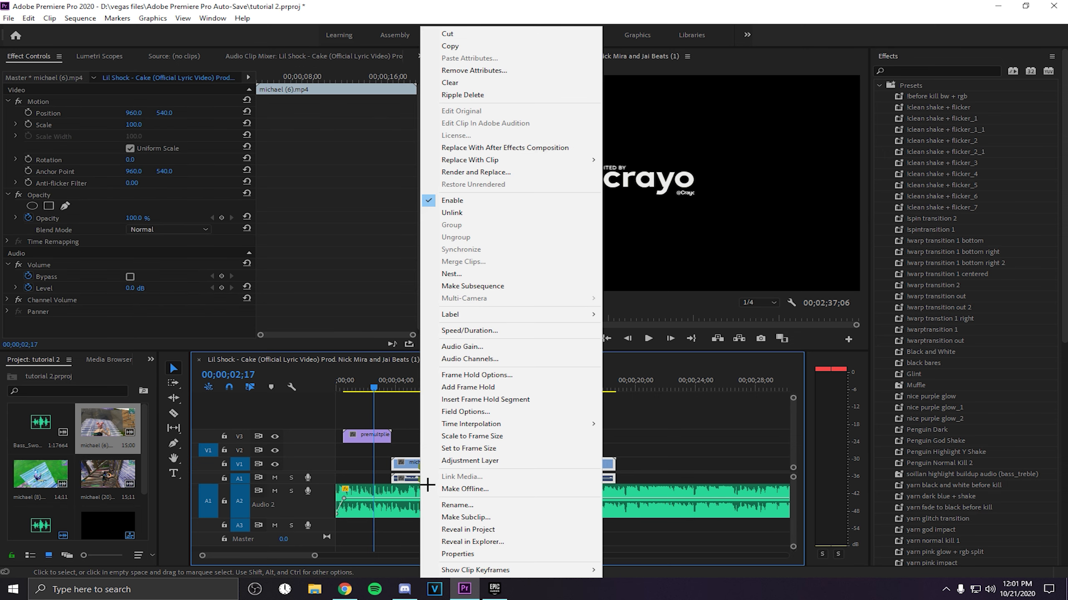
pyautogui.click(429, 468)
# - Move the michael (6).mp4 clip to V2 beneath the intro, aligned with its start, and play the sequence from the beginning
pyautogui.moveTo(432, 387); pyautogui.dragTo(409, 451)
pyautogui.moveTo(378, 389); pyautogui.dragTo(337, 379)
pyautogui.press('space')
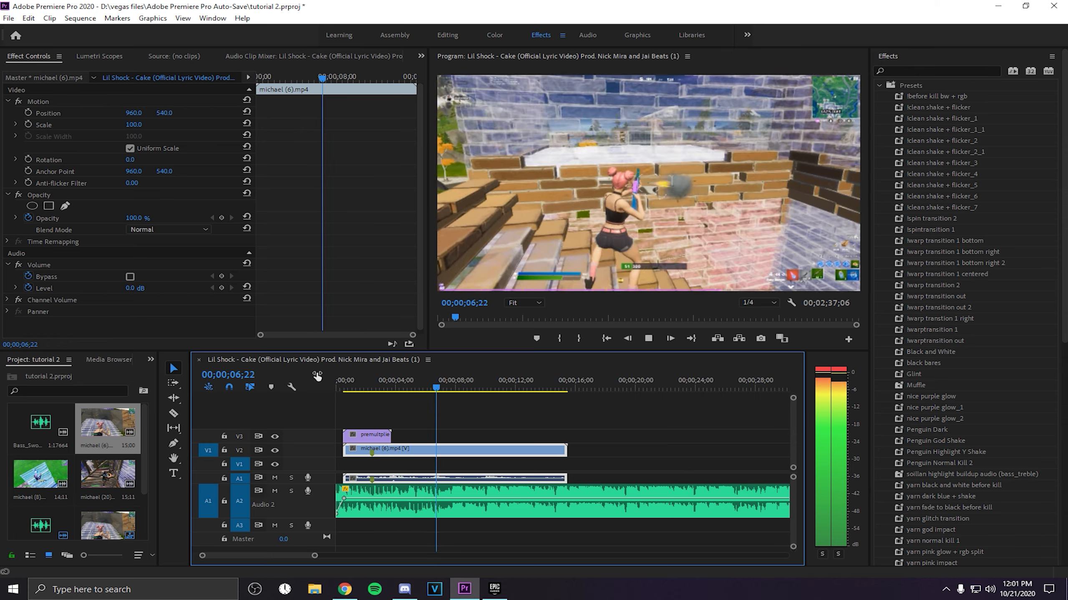
pyautogui.press('space')
# - Find the song's beat at 00;00;07;23 and add a sequence marker there, keeping the intro clip on V3
pyautogui.press('Left')
pyautogui.press('Left')
pyautogui.press('Left')
pyautogui.press('Left')
pyautogui.press('Left')
pyautogui.press('Left')
pyautogui.press('Left')
pyautogui.press('Left')
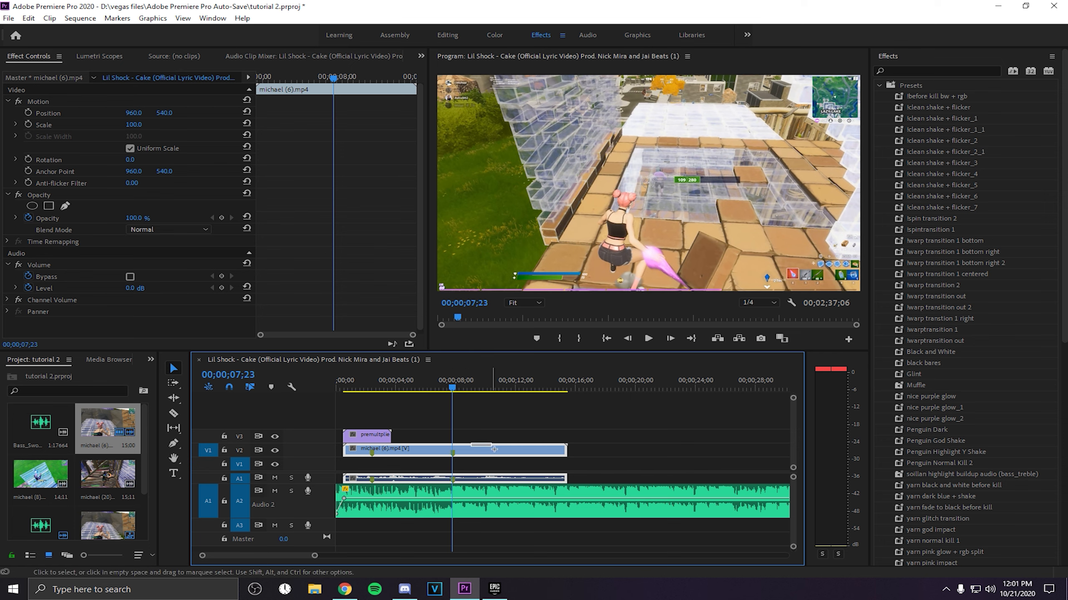
pyautogui.moveTo(492, 450)
pyautogui.mouseDown()
pyautogui.moveTo(513, 450)
pyautogui.moveTo(495, 439)
pyautogui.moveTo(514, 445)
pyautogui.moveTo(512, 453)
pyautogui.moveTo(504, 437)
pyautogui.moveTo(485, 437)
pyautogui.mouseUp()
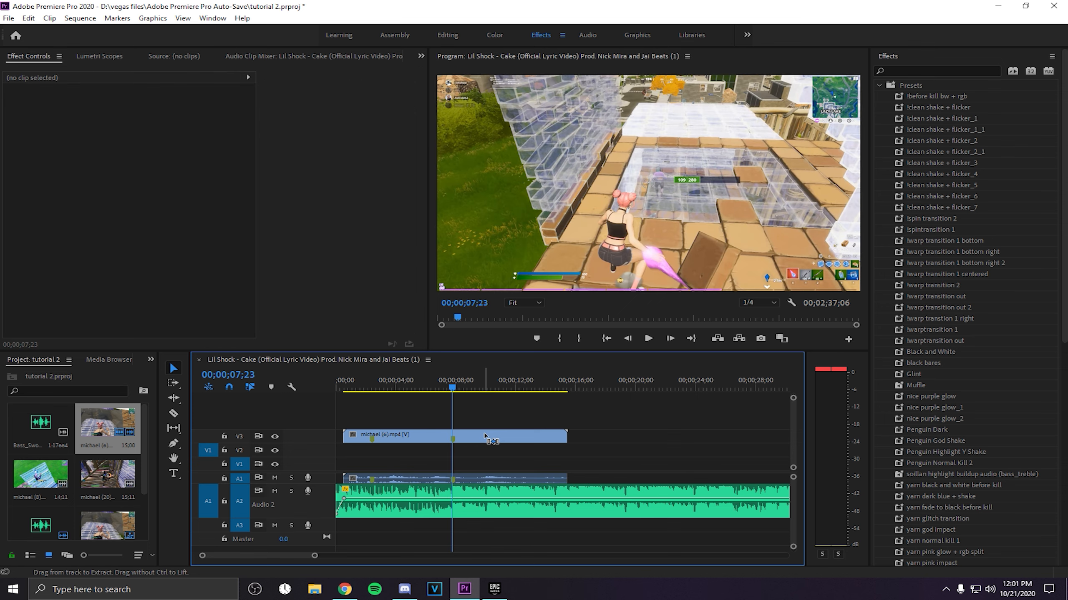
pyautogui.hotkey('ctrl', 'z')
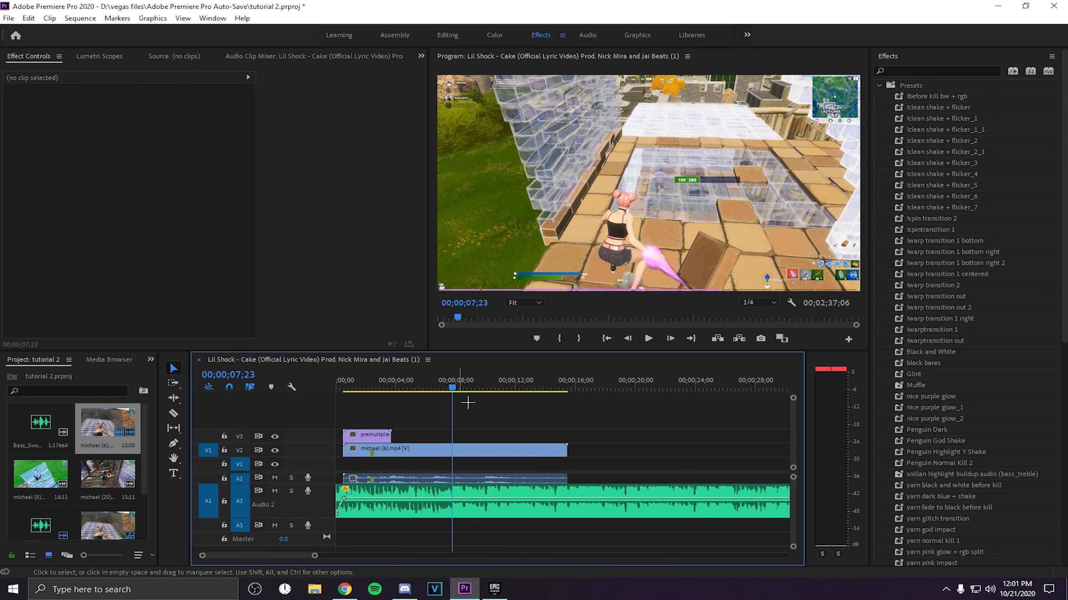
pyautogui.press('m')
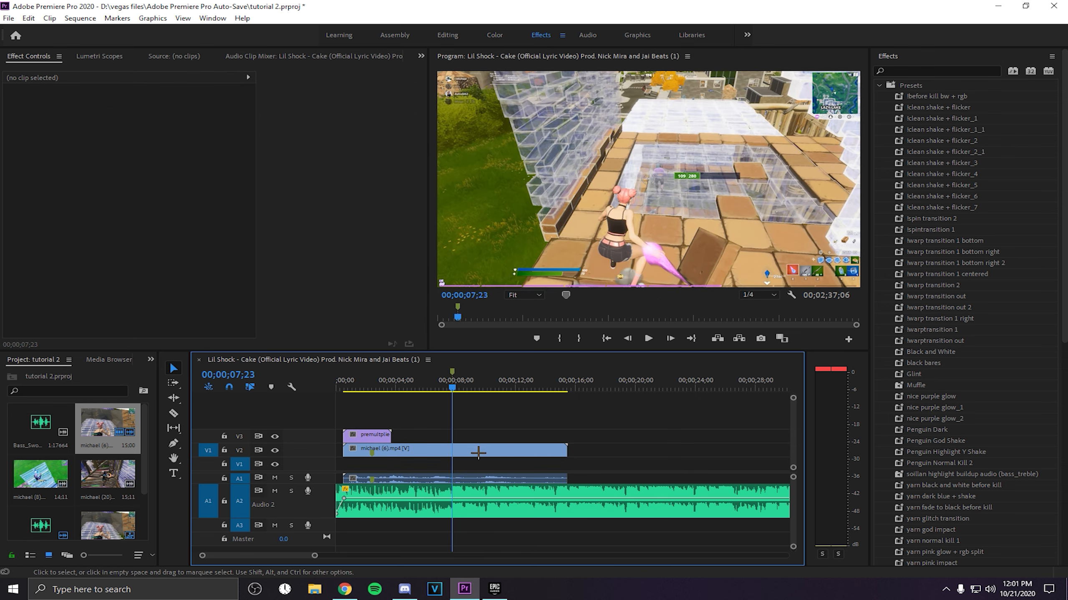
# - Line up the gameplay clip's shot with the 00;00;07;23 marker, placing the clip on V1 with its start at the sequence start
pyautogui.moveTo(478, 452); pyautogui.dragTo(422, 458)
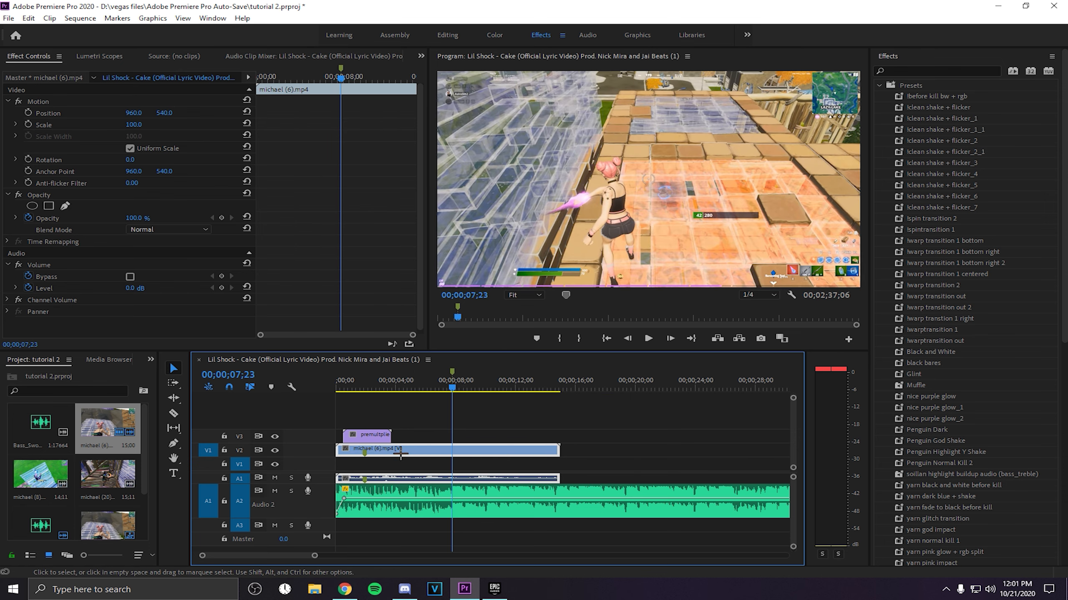
pyautogui.moveTo(335, 454)
pyautogui.mouseDown()
pyautogui.moveTo(397, 456)
pyautogui.moveTo(335, 458)
pyautogui.mouseUp()
pyautogui.moveTo(481, 456)
pyautogui.mouseDown()
pyautogui.moveTo(457, 456)
pyautogui.moveTo(473, 456)
pyautogui.mouseUp()
pyautogui.click(330, 562)
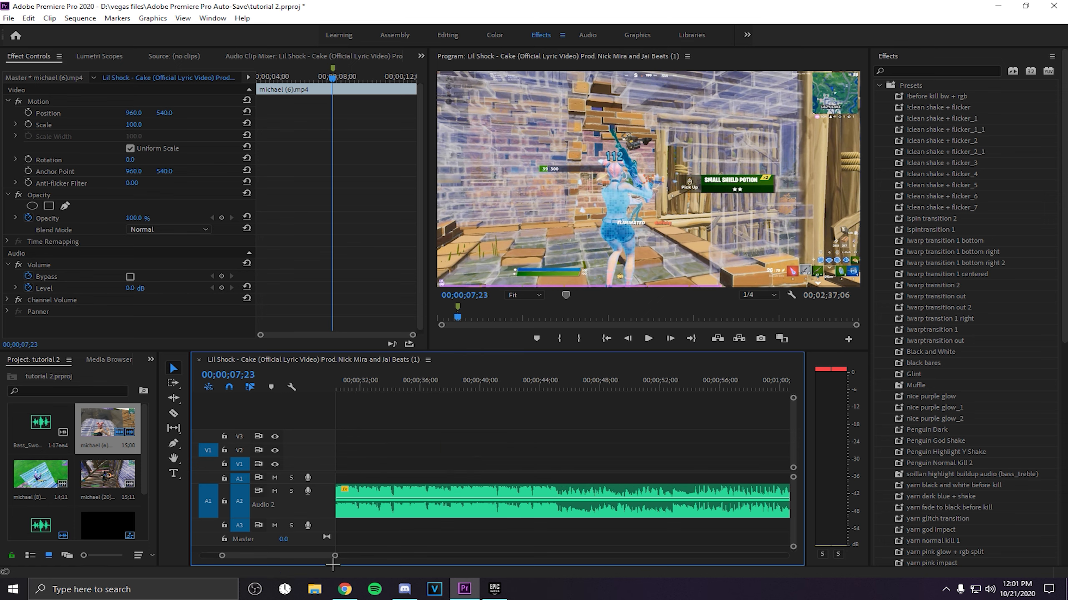
pyautogui.click(258, 560)
pyautogui.moveTo(318, 561); pyautogui.dragTo(222, 560)
pyautogui.moveTo(658, 461); pyautogui.dragTo(719, 448)
pyautogui.moveTo(633, 449); pyautogui.dragTo(591, 469)
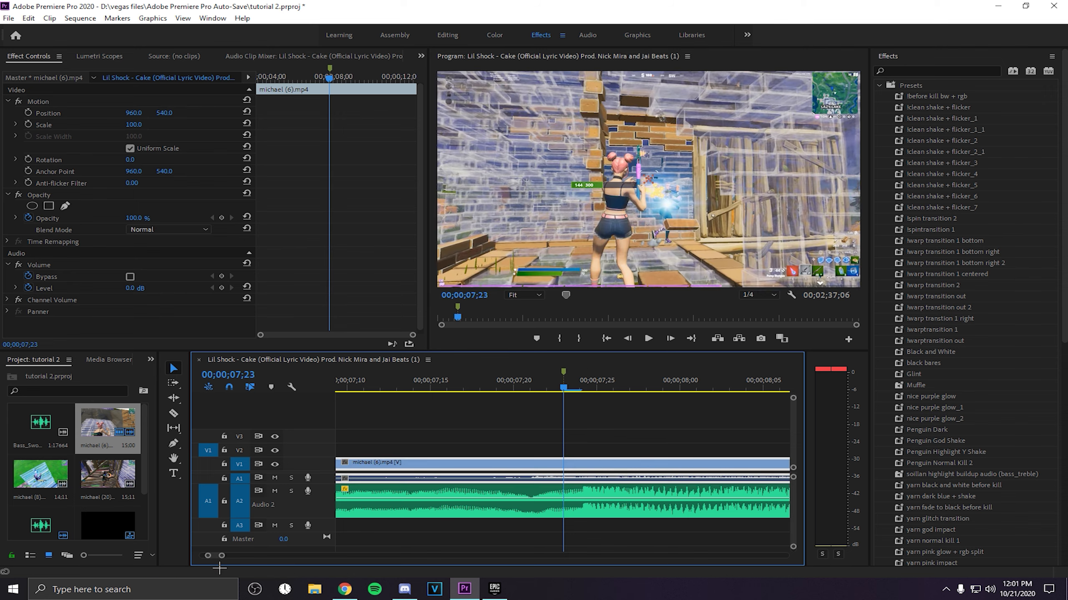
pyautogui.moveTo(222, 556); pyautogui.dragTo(292, 560)
pyautogui.moveTo(434, 465); pyautogui.dragTo(317, 458)
# - Play the sequence from near the start past the marker to check the clip's sync with the beat
pyautogui.click(354, 388)
pyautogui.press('space')
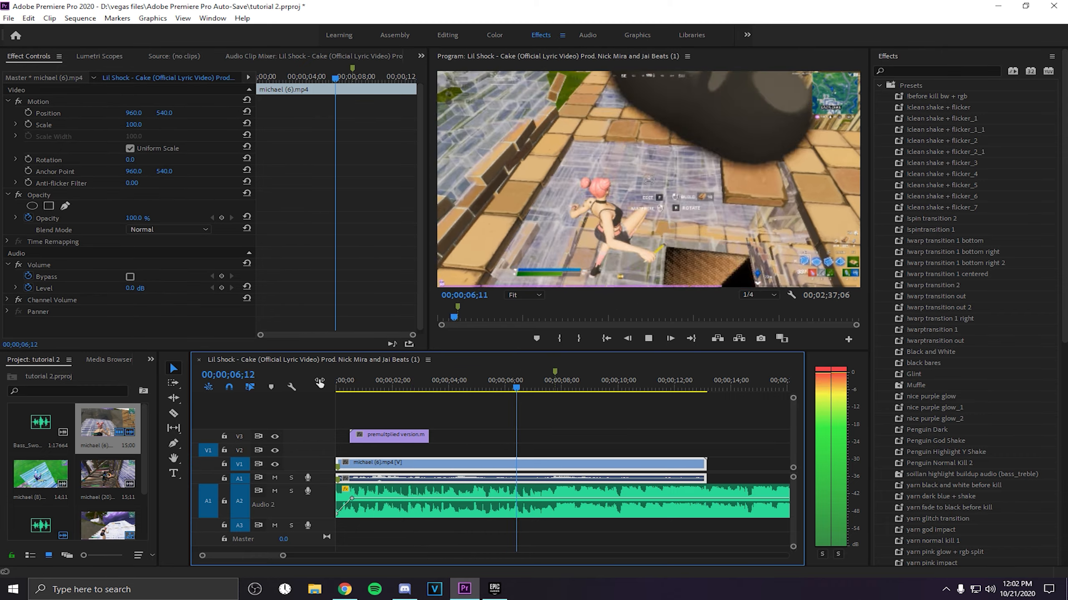
pyautogui.press('space')
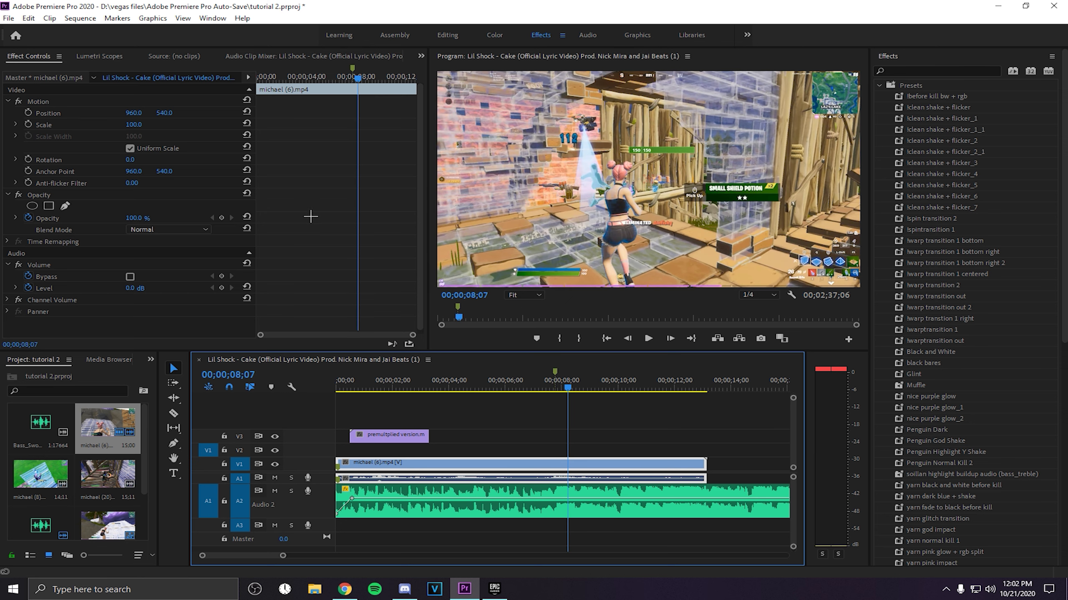
# - Change the sequence timebase to 60.00 frames/second in the sequence settings
pyautogui.click(79, 17)
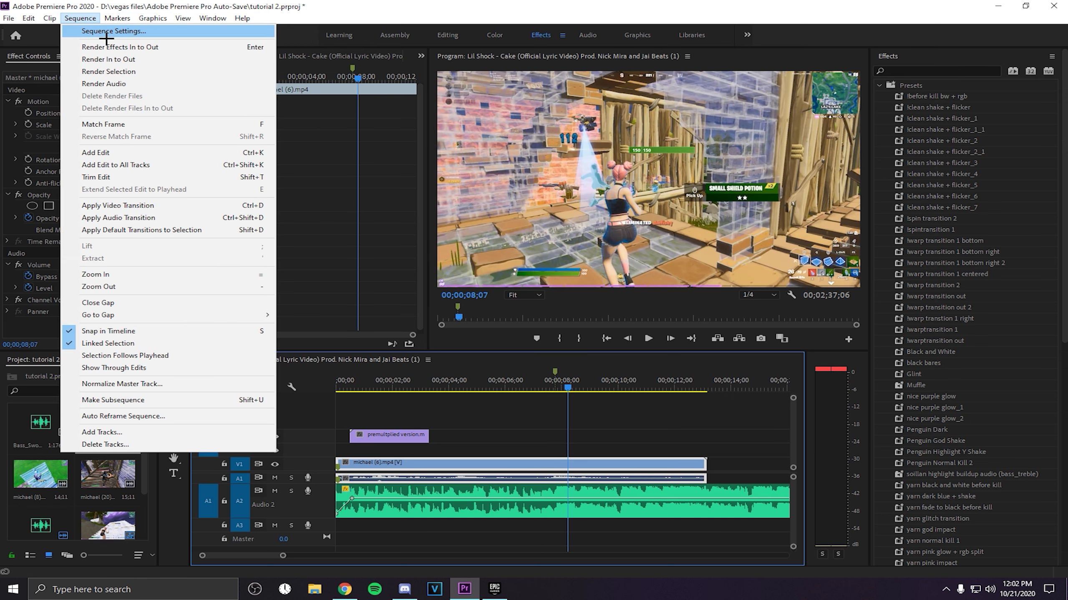
pyautogui.click(101, 31)
pyautogui.click(512, 124)
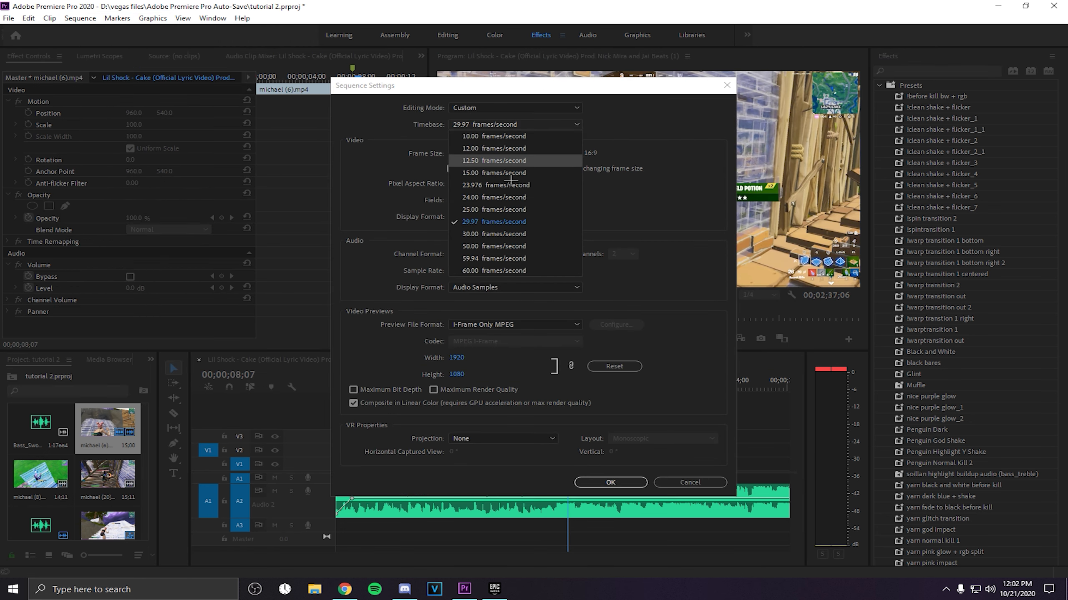
pyautogui.click(492, 276)
pyautogui.click(610, 483)
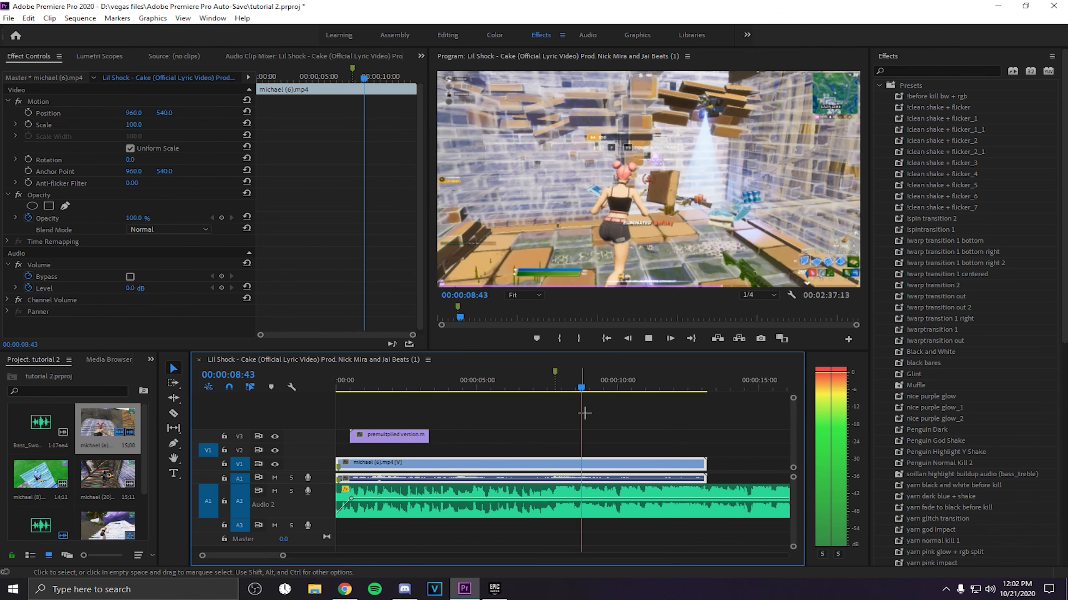
# - Keyframe the gameplay clip's opacity at 0% at the sequence start and at 50% at 00:00:00:59
pyautogui.moveTo(582, 384); pyautogui.dragTo(345, 355)
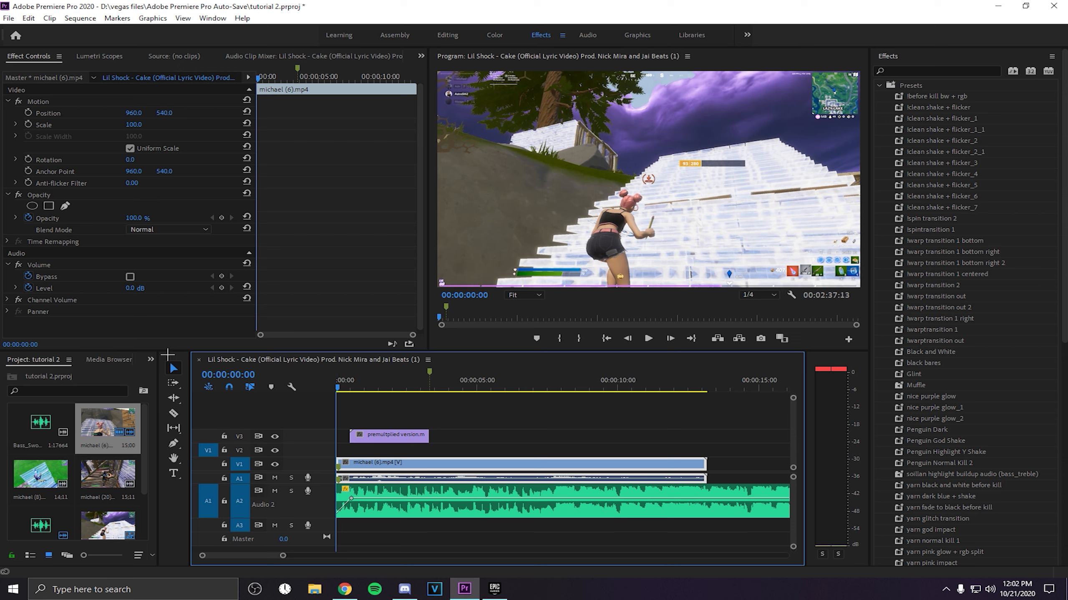
pyautogui.moveTo(140, 221); pyautogui.dragTo(98, 222)
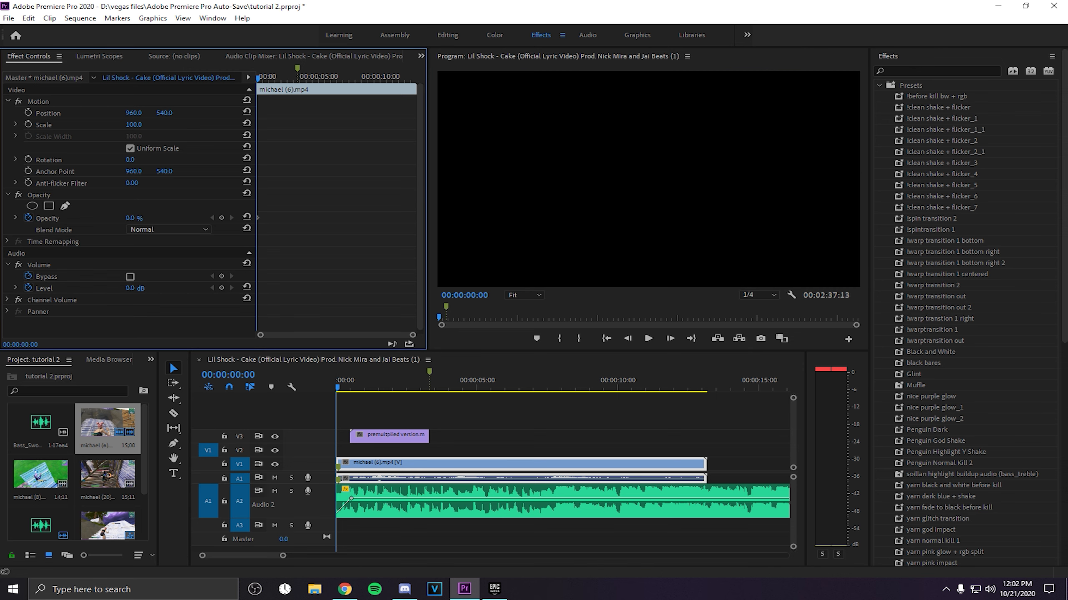
pyautogui.click(374, 389)
pyautogui.press('space')
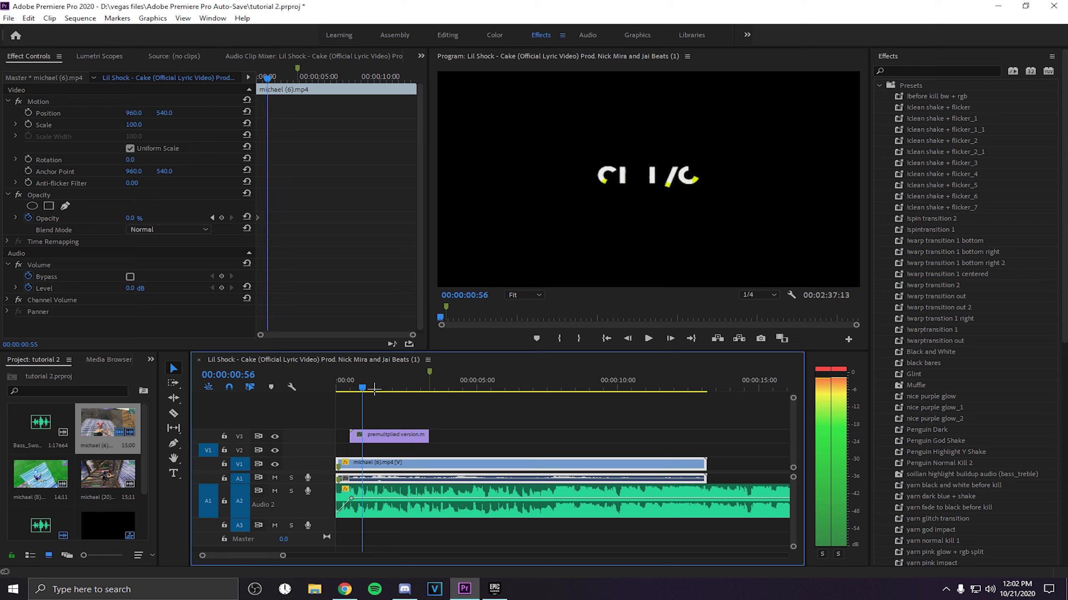
pyautogui.press('space')
pyautogui.click(140, 217)
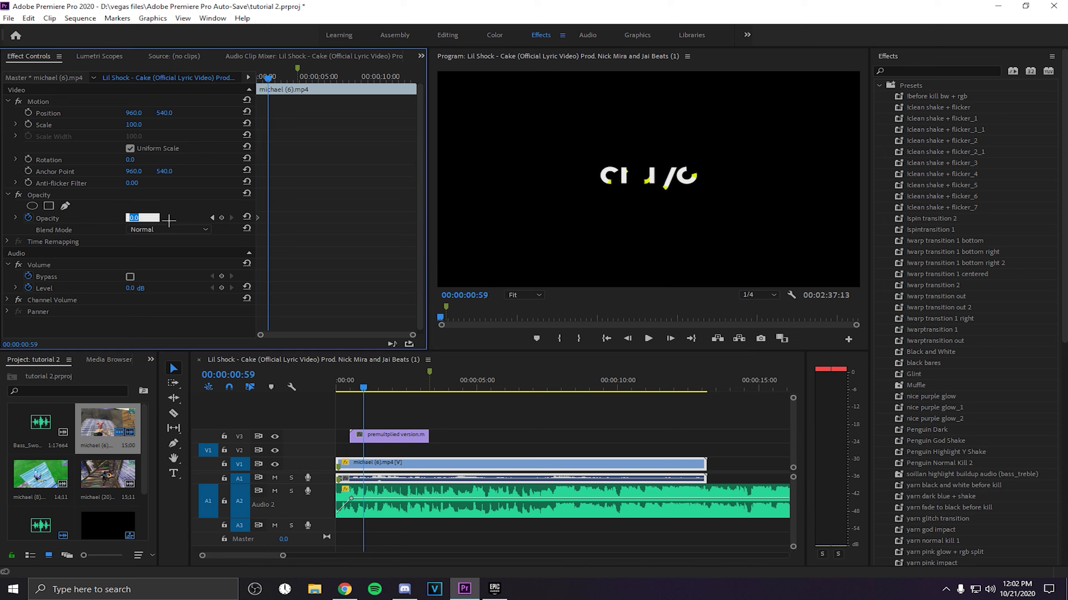
pyautogui.write('50')
pyautogui.press('Return')
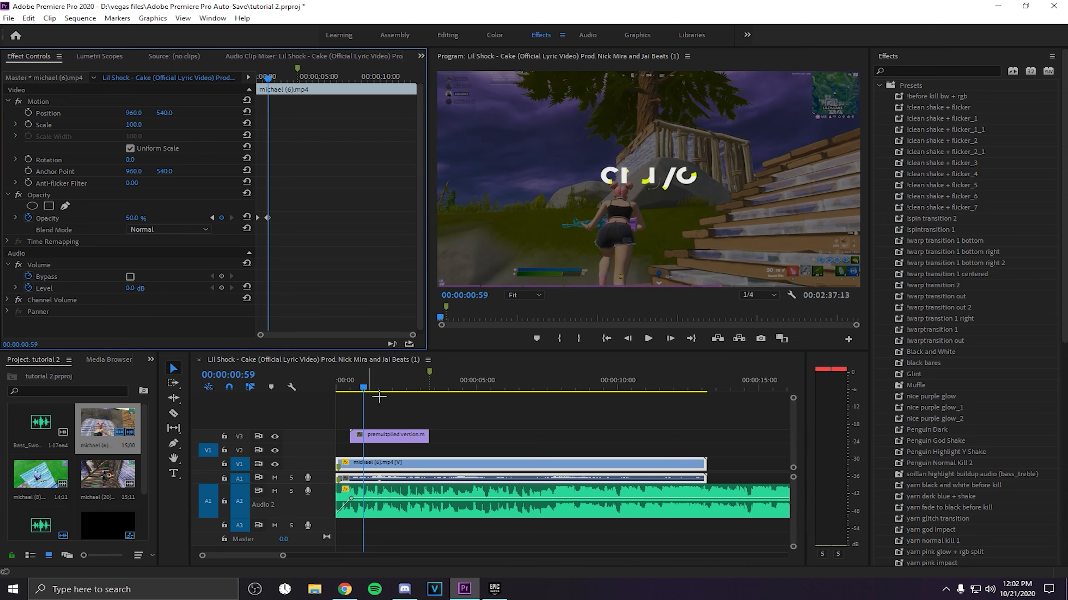
# - Hold the gameplay clip's opacity at 50% with a keyframe at 00:00:02:57 and raise it to 100% at 00:00:03:11
pyautogui.moveTo(379, 388); pyautogui.dragTo(418, 385)
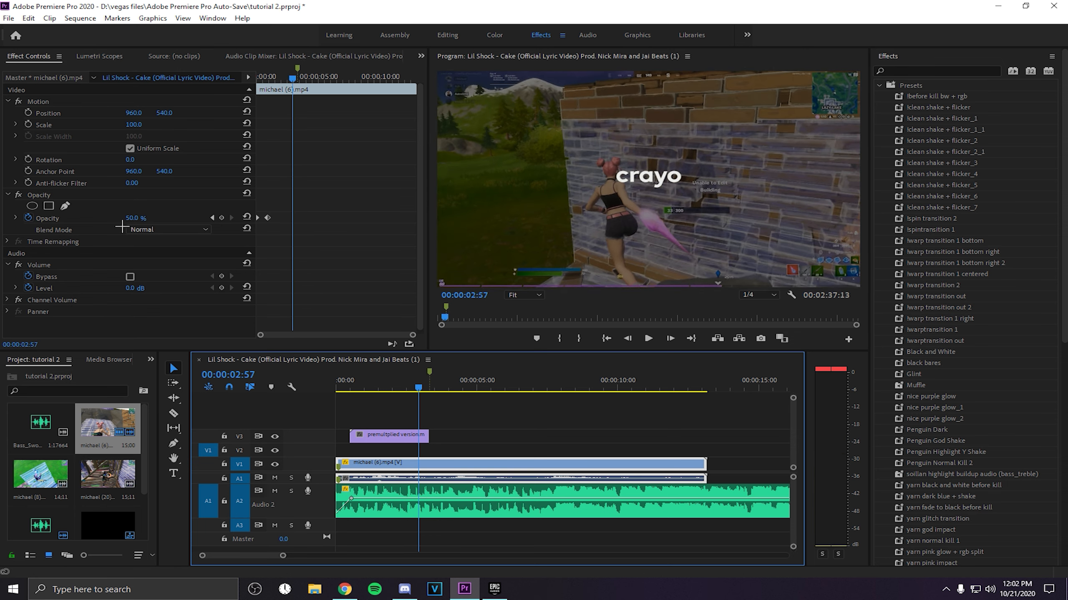
pyautogui.click(238, 224)
pyautogui.click(425, 386)
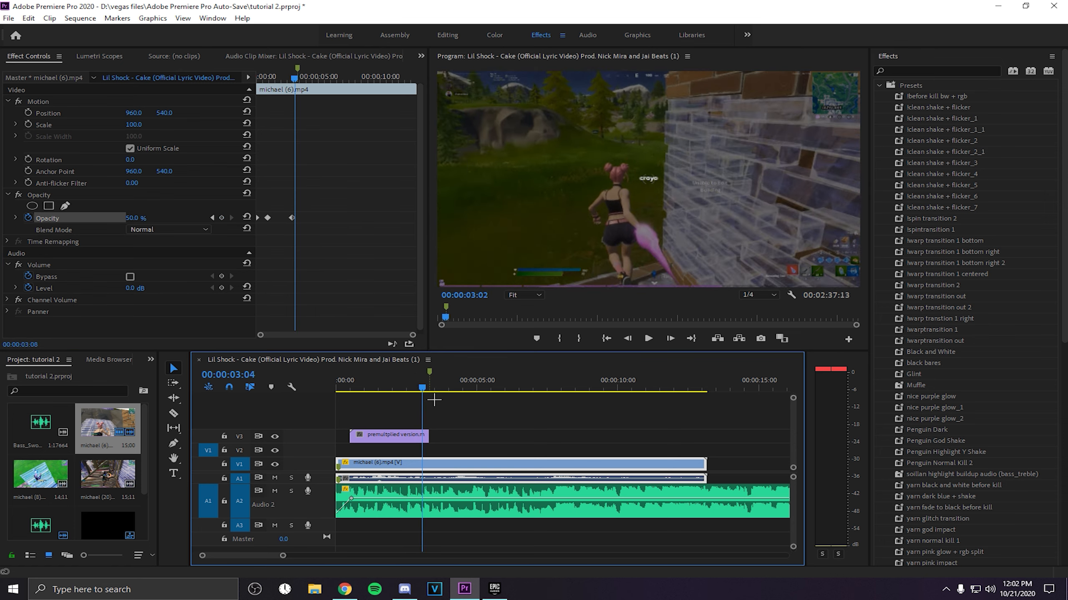
pyautogui.click(147, 218)
pyautogui.write('1')
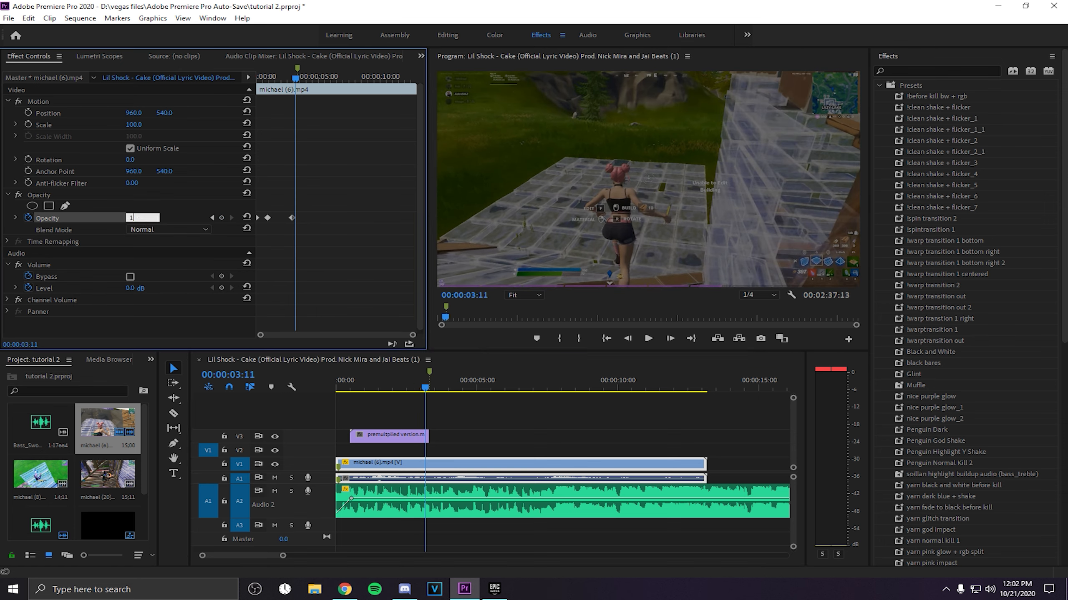
pyautogui.write('00')
pyautogui.click(285, 375)
# - Play the sequence from the start to review the opacity fade behind the intro text
pyautogui.press('Home')
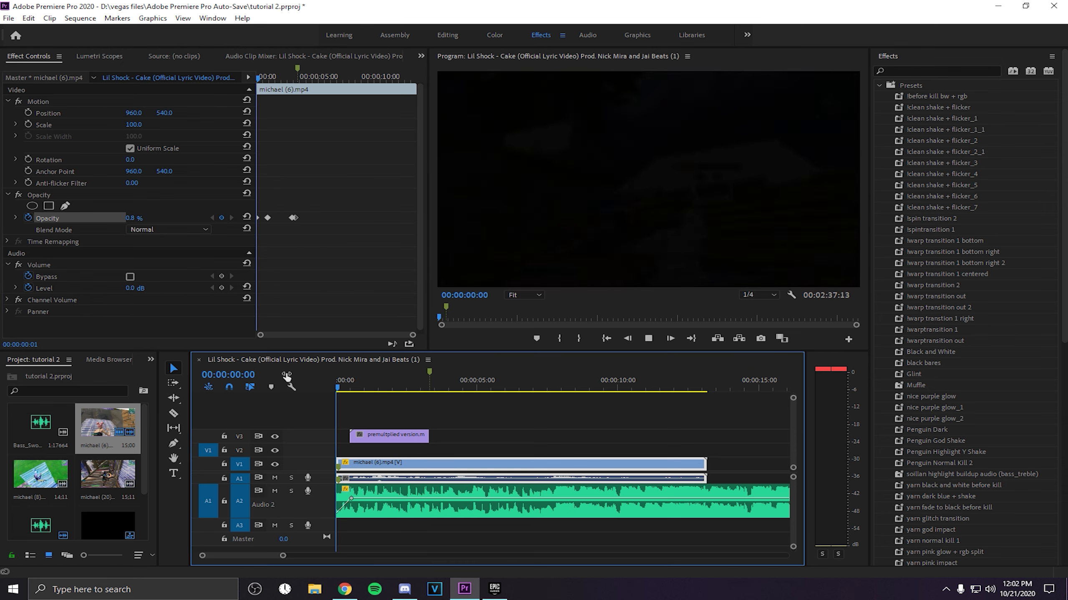
pyautogui.press('space')
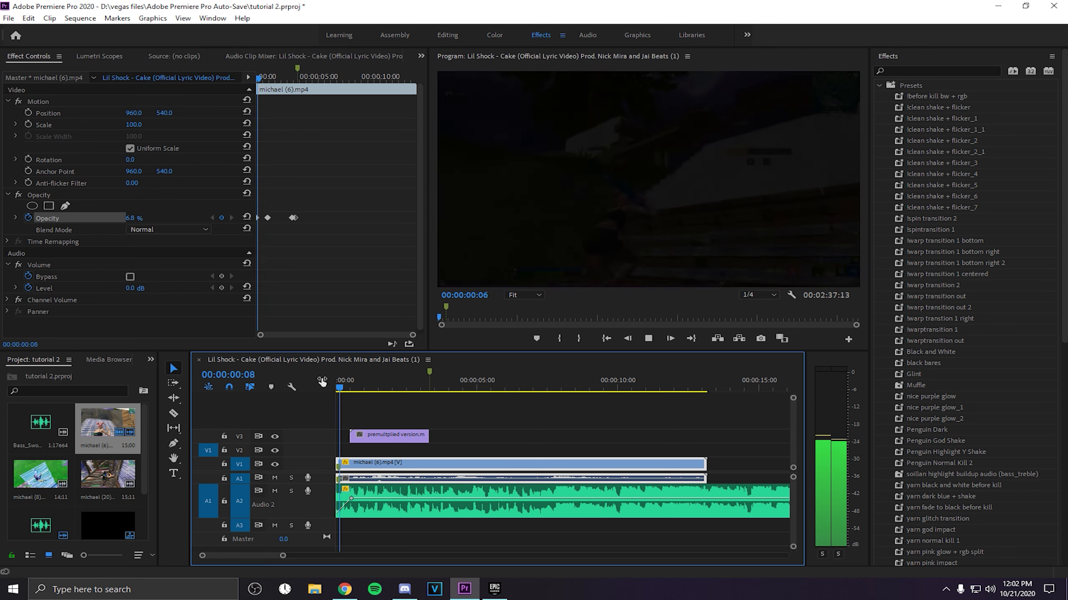
pyautogui.press('space')
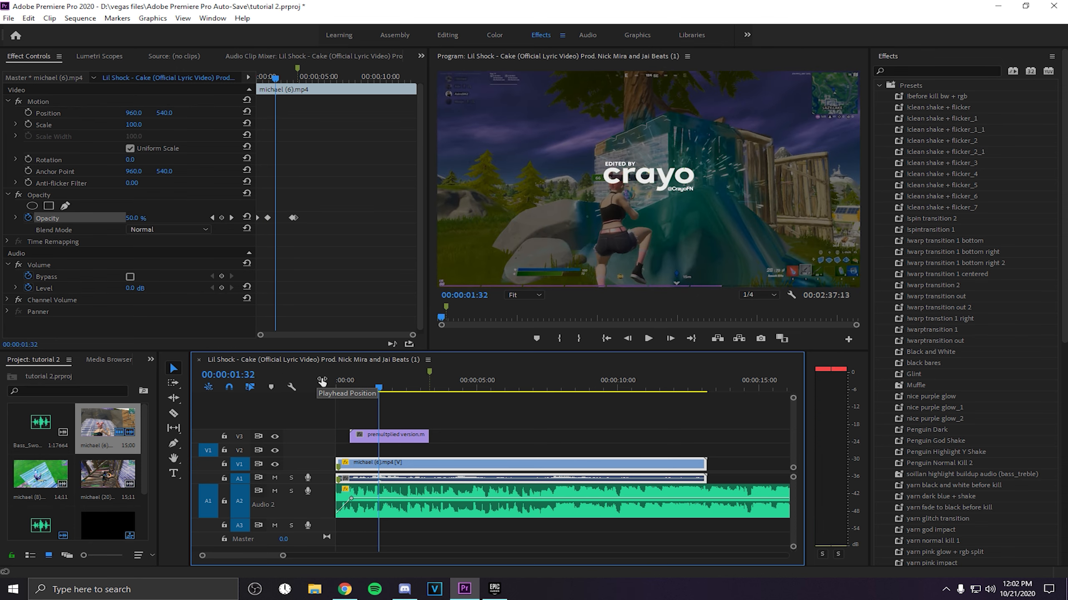
pyautogui.press('space')
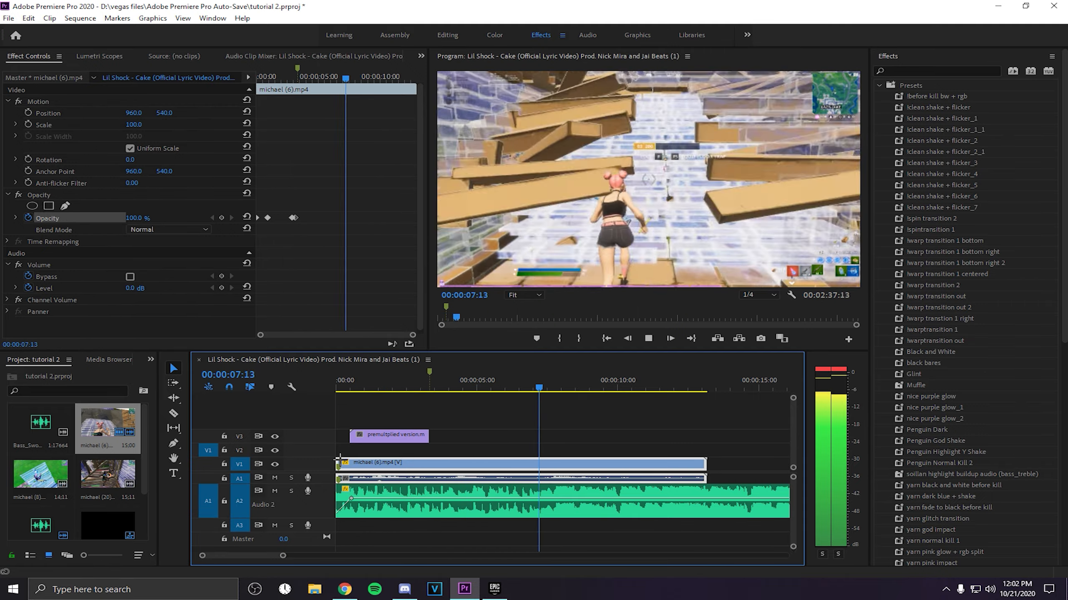
# - Stop playback and trim the end of the gameplay clip back to 00:00:08:42
pyautogui.press('space')
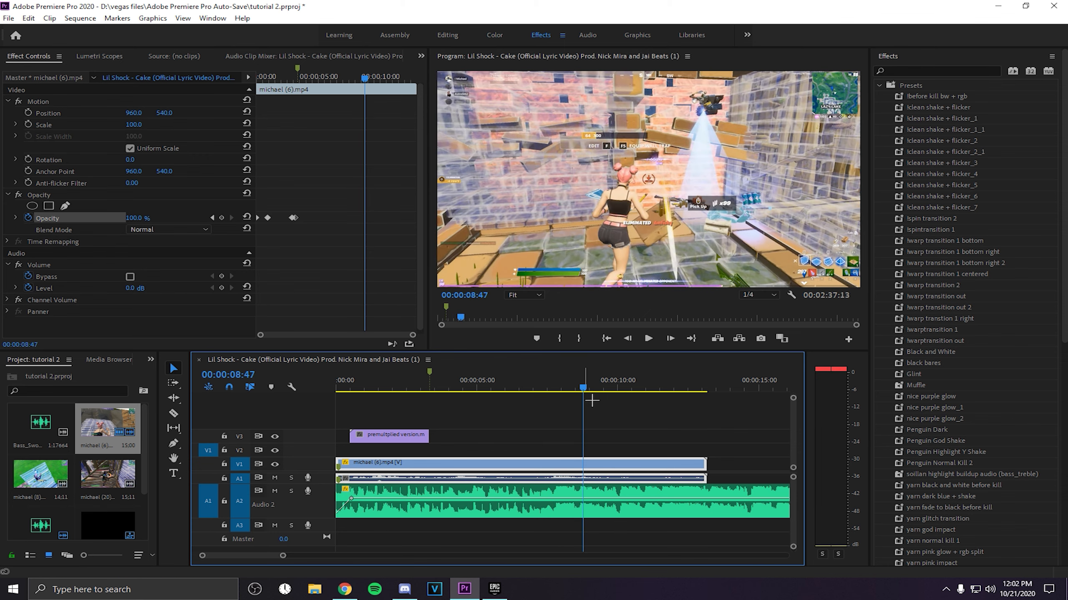
pyautogui.press('Left')
pyautogui.press('Left')
pyautogui.press('Left')
pyautogui.press('Left')
pyautogui.press('Left')
pyautogui.press('Left')
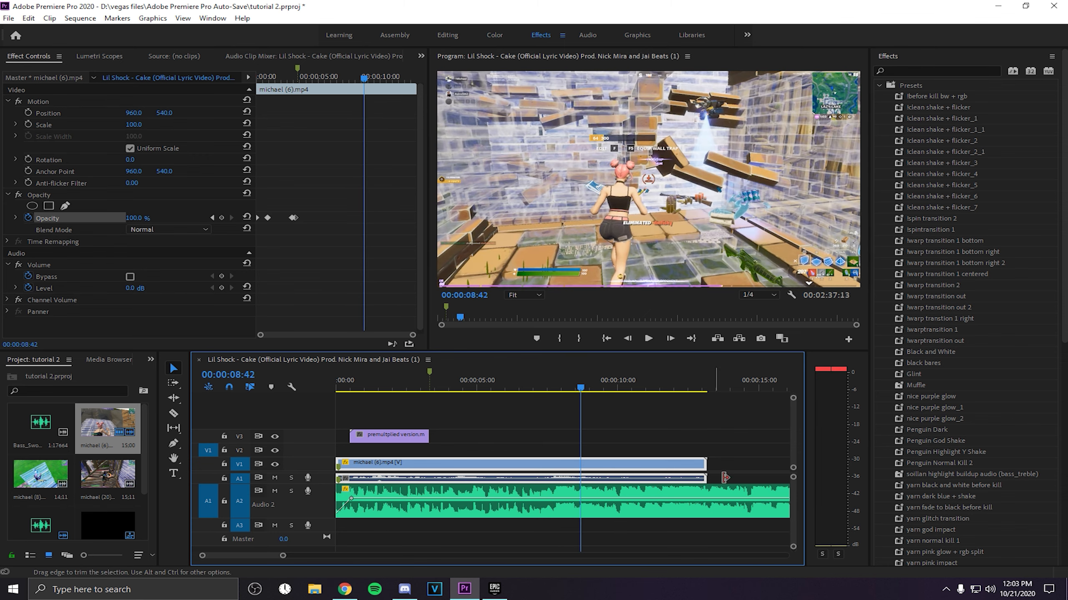
pyautogui.moveTo(714, 470); pyautogui.dragTo(579, 466)
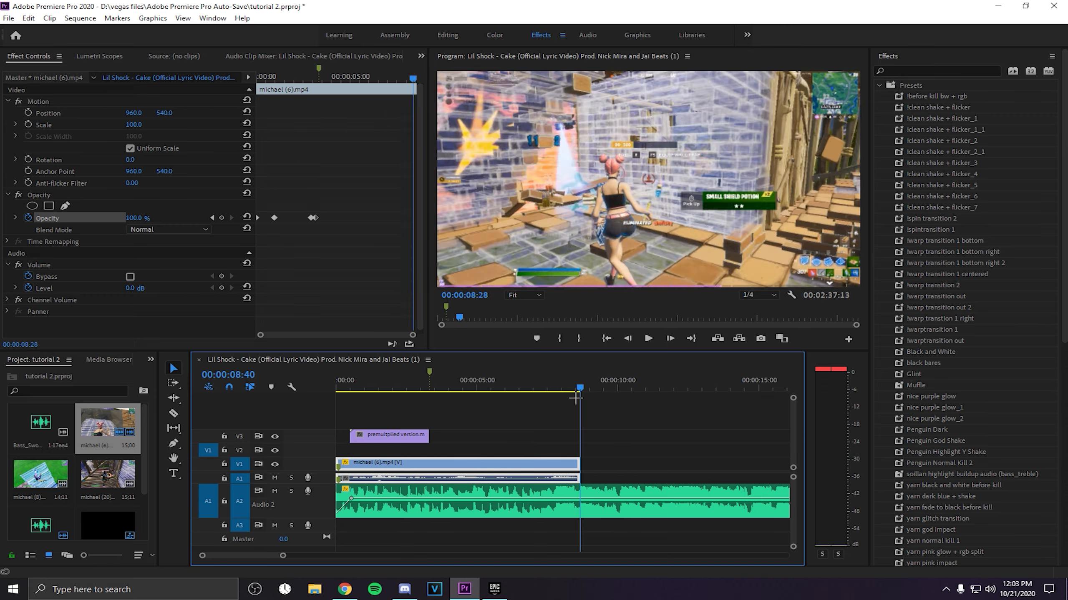
# - Clear all existing markers from the sequence
pyautogui.click(501, 389)
pyautogui.moveTo(511, 399); pyautogui.dragTo(563, 391)
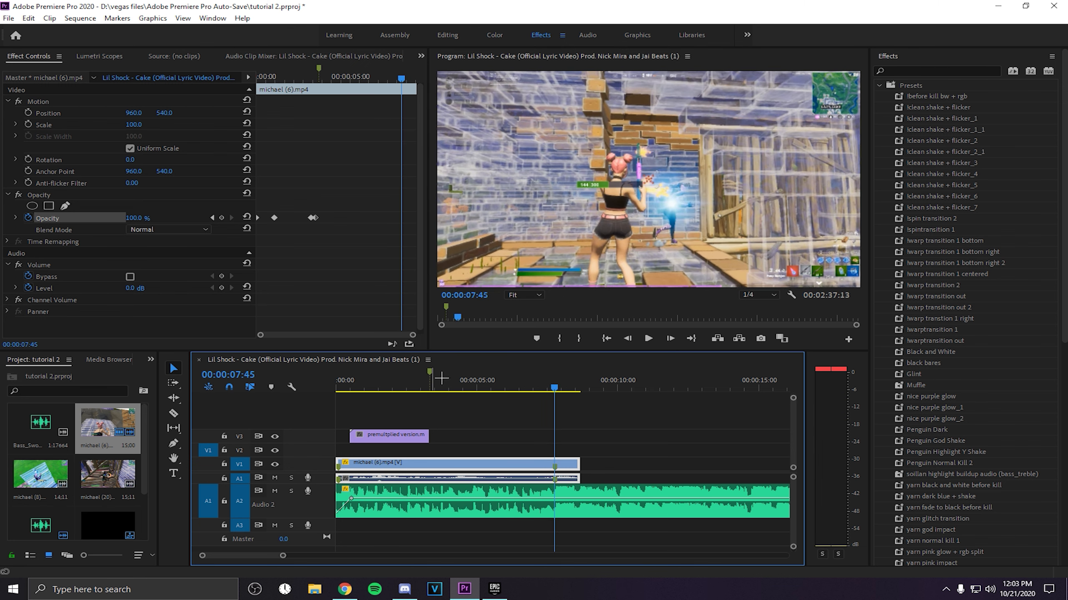
pyautogui.click(431, 372)
pyautogui.rightClick(431, 371)
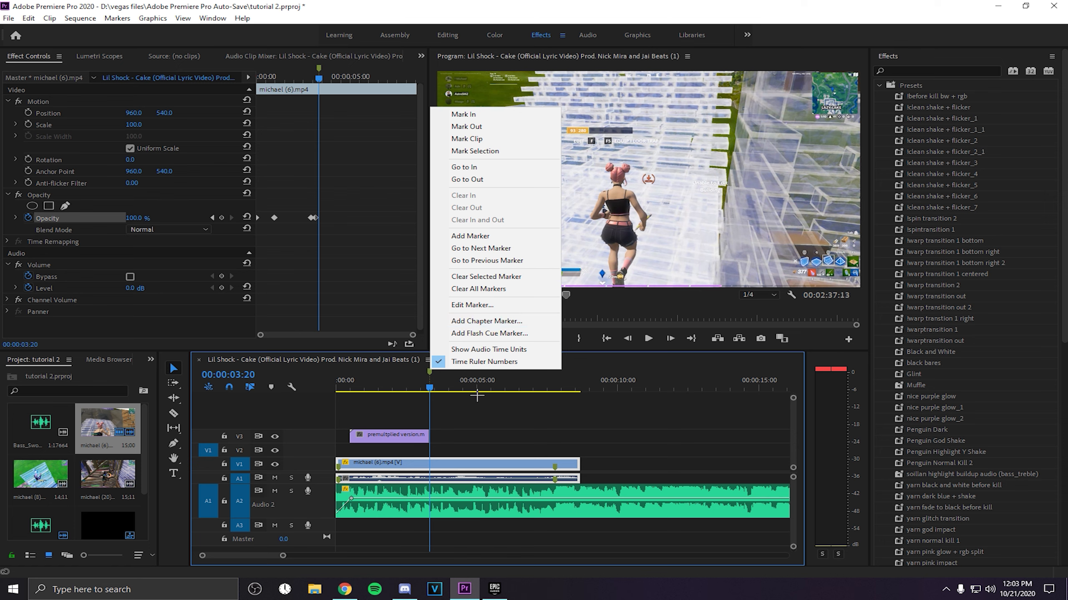
pyautogui.click(483, 409)
pyautogui.rightClick(436, 378)
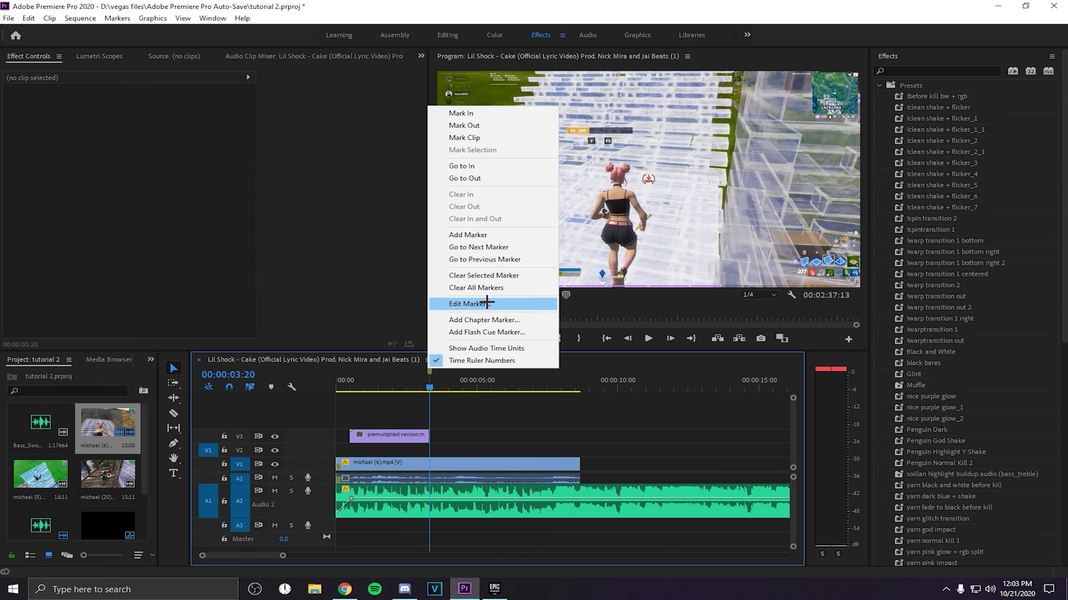
pyautogui.click(503, 287)
# - Add a sequence marker on the gameplay shot at 00:00:07:45
pyautogui.moveTo(458, 387); pyautogui.dragTo(546, 396)
pyautogui.press('space')
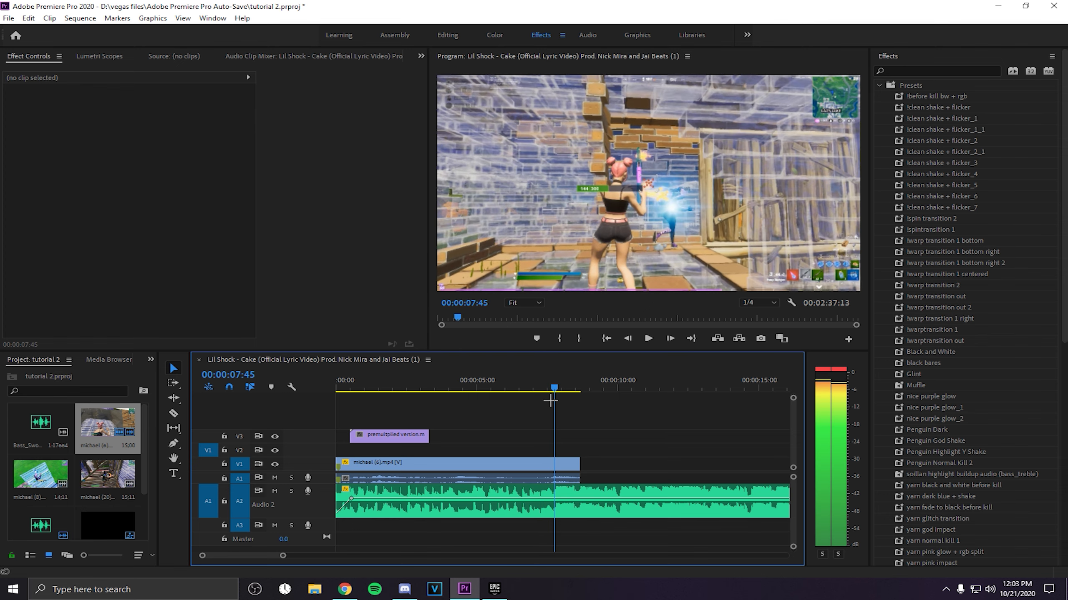
pyautogui.press('m')
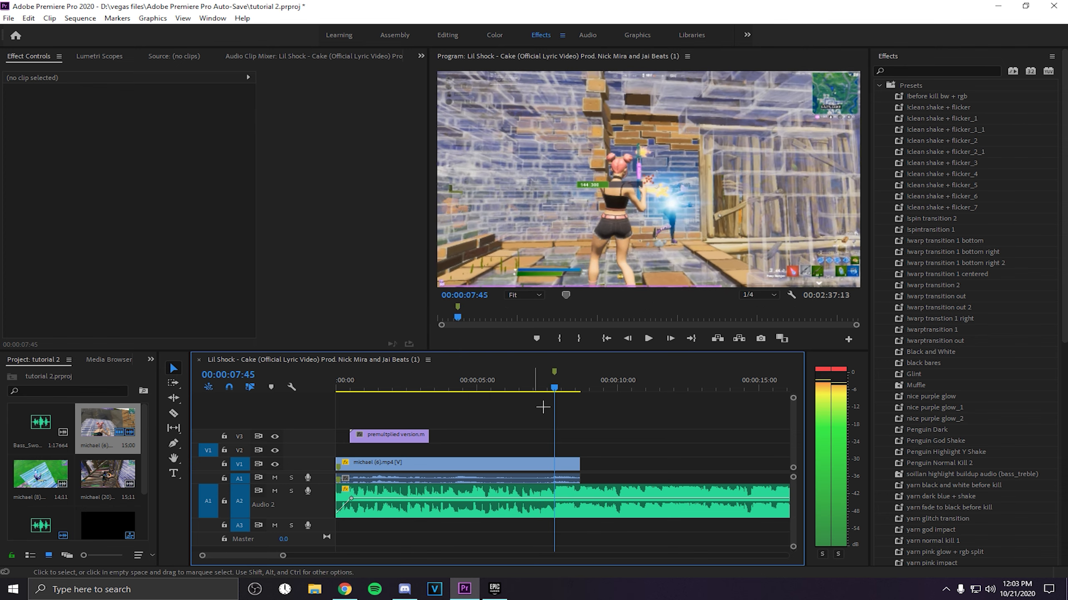
# - Show the time remapping speed keyframes on the gameplay clip and enlarge the Video 1 track
pyautogui.rightClick(525, 469)
pyautogui.moveTo(672, 570)
pyautogui.moveTo(756, 570)
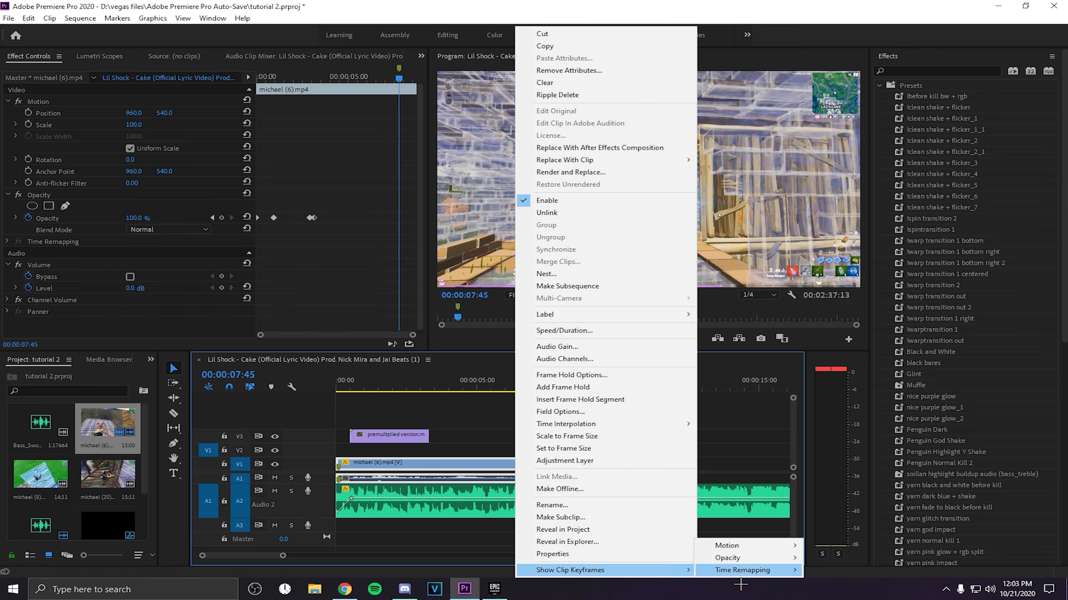
pyautogui.click(858, 576)
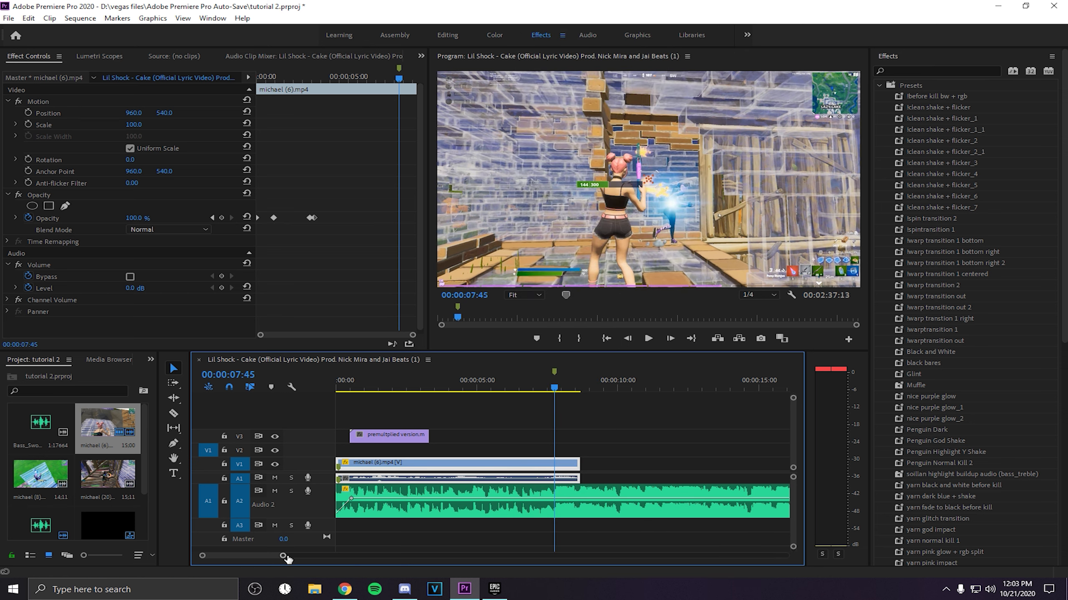
pyautogui.moveTo(283, 555); pyautogui.dragTo(237, 556)
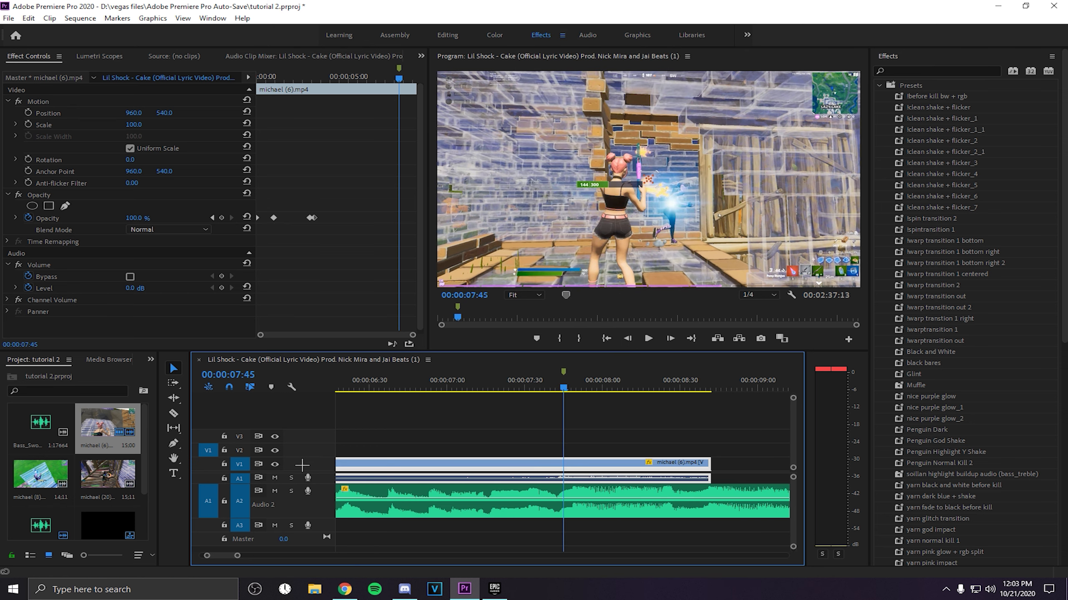
pyautogui.moveTo(301, 459); pyautogui.dragTo(298, 431)
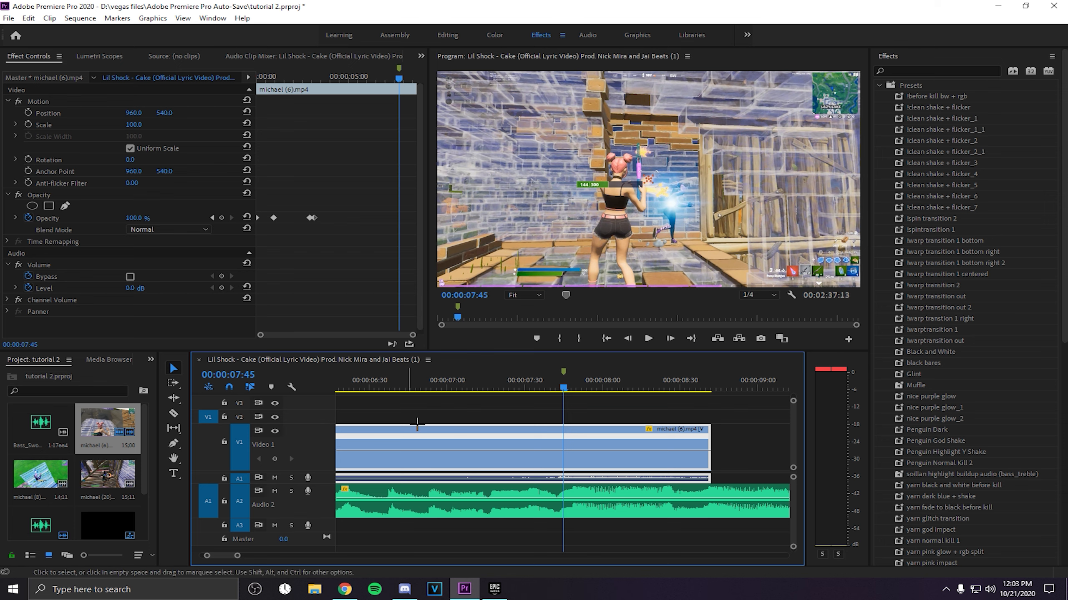
# - Add a speed keyframe to the gameplay clip at 00:00:07:42, just before the marker
pyautogui.press('Left')
pyautogui.press('Left')
pyautogui.press('Left')
pyautogui.press('Left')
pyautogui.press('Right')
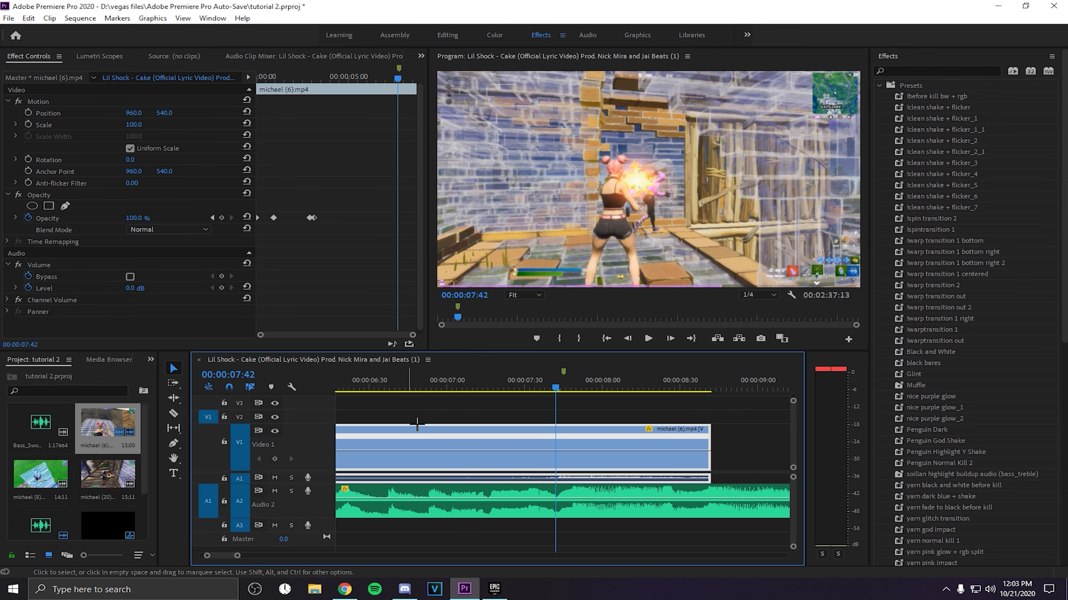
# - Split the 00:00:07:42 speed keyframe into a short ramp that raises the clip's speed, and enlarge the Audio 1 track
pyautogui.press('Right')
pyautogui.press('Right')
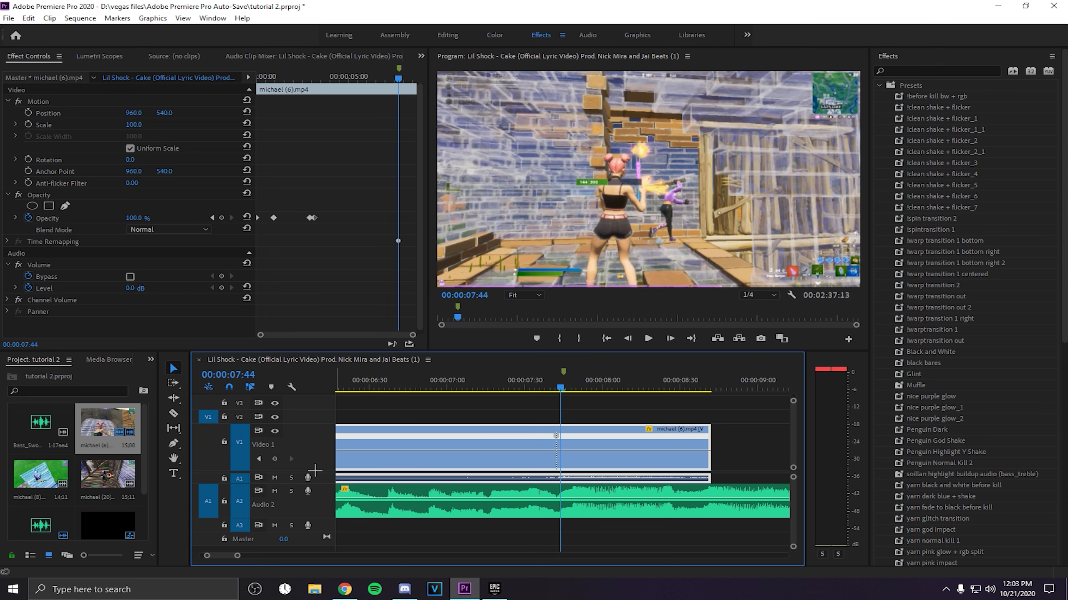
pyautogui.moveTo(239, 557); pyautogui.dragTo(218, 558)
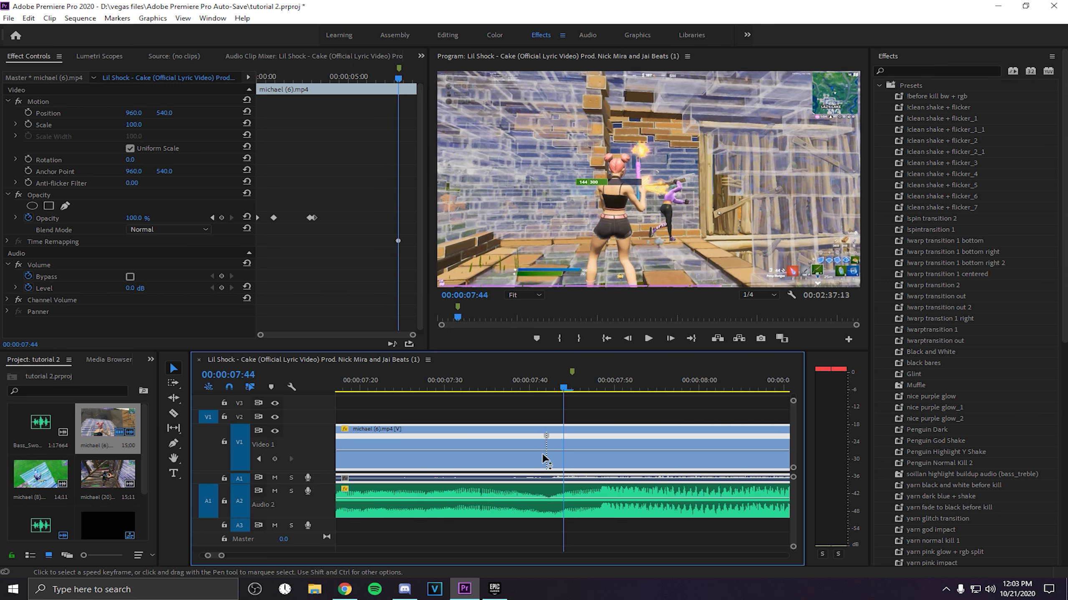
pyautogui.moveTo(548, 437); pyautogui.dragTo(563, 439)
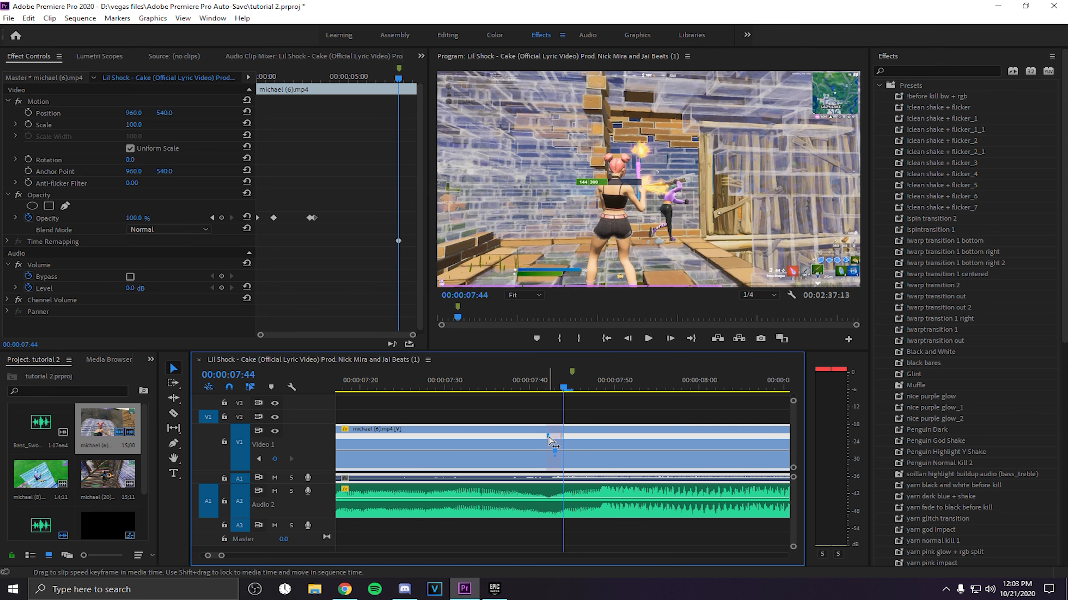
pyautogui.moveTo(594, 450)
pyautogui.mouseDown()
pyautogui.moveTo(594, 434)
pyautogui.moveTo(610, 441)
pyautogui.mouseUp()
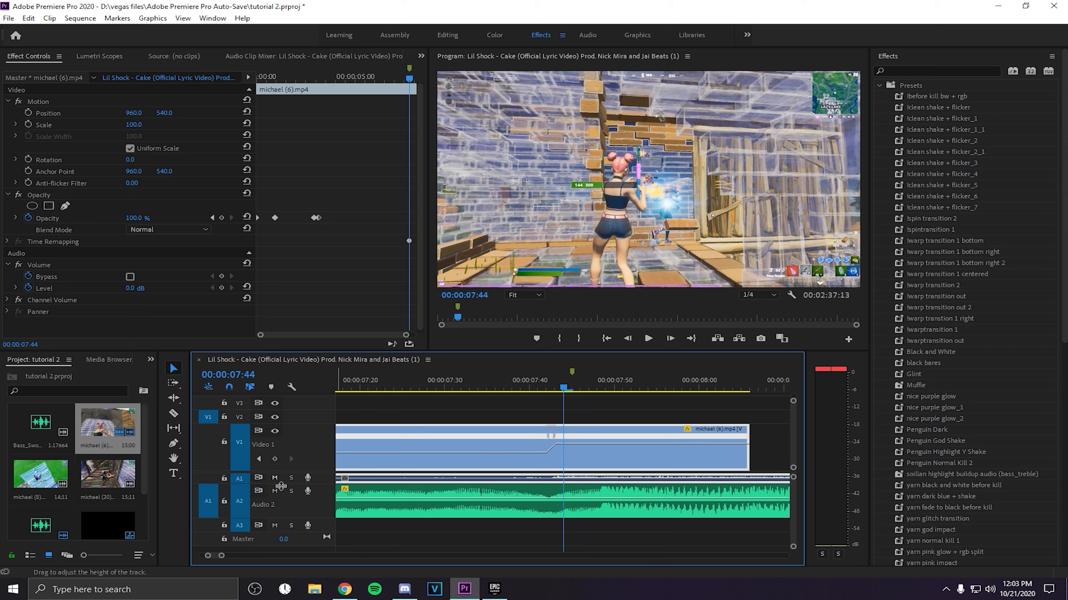
pyautogui.moveTo(287, 488); pyautogui.dragTo(293, 498)
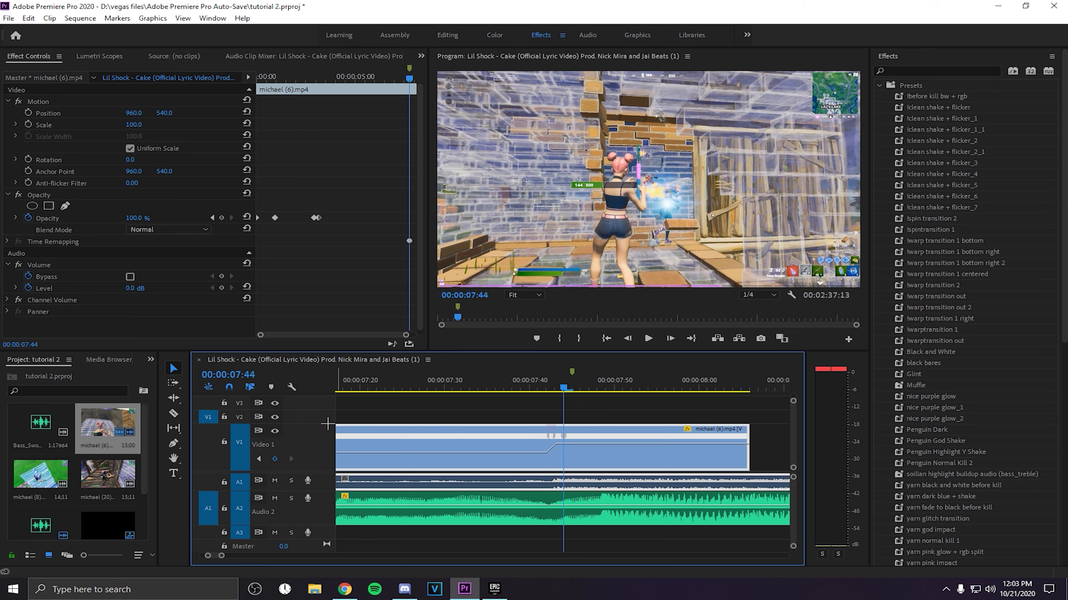
# - Split the speed keyframe at 00:00:07:44 into a short ramp and lower the speed after it to 50%
pyautogui.press('Right')
pyautogui.press('Right')
pyautogui.moveTo(564, 439); pyautogui.dragTo(588, 438)
pyautogui.hotkey('ctrl', 'z')
pyautogui.hotkey('ctrl', 'z')
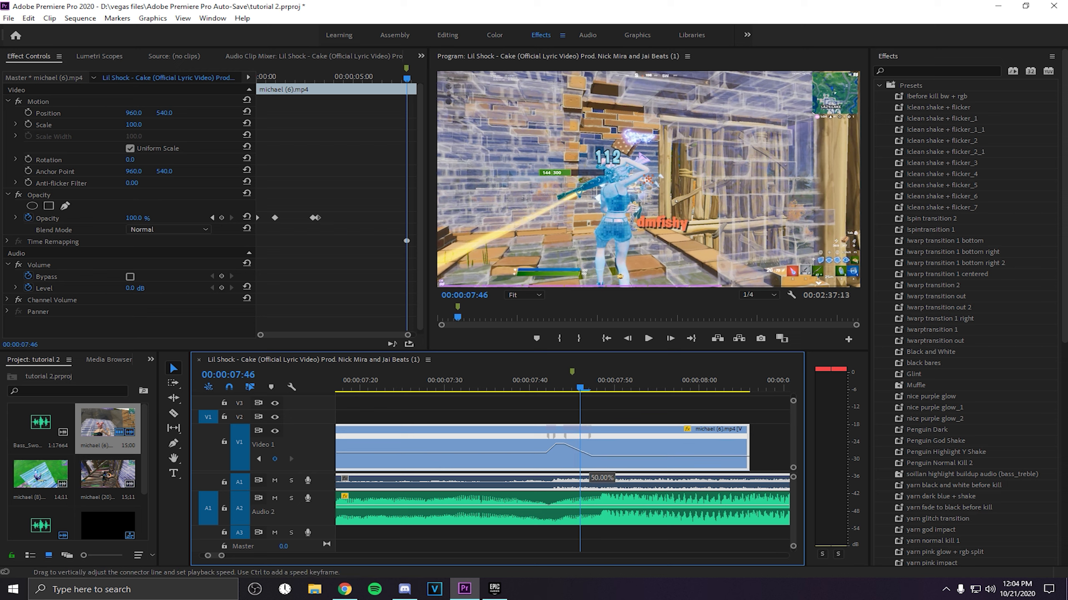
pyautogui.moveTo(594, 461); pyautogui.dragTo(594, 461)
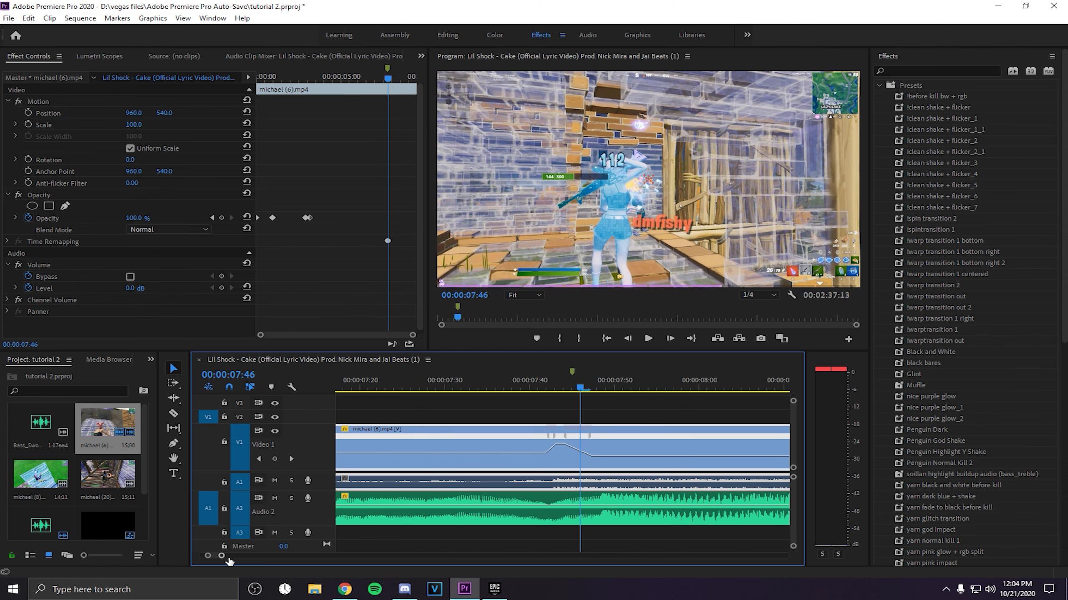
# - Unlink the gameplay clip's video from its audio
pyautogui.moveTo(228, 558); pyautogui.dragTo(287, 560)
pyautogui.rightClick(568, 457)
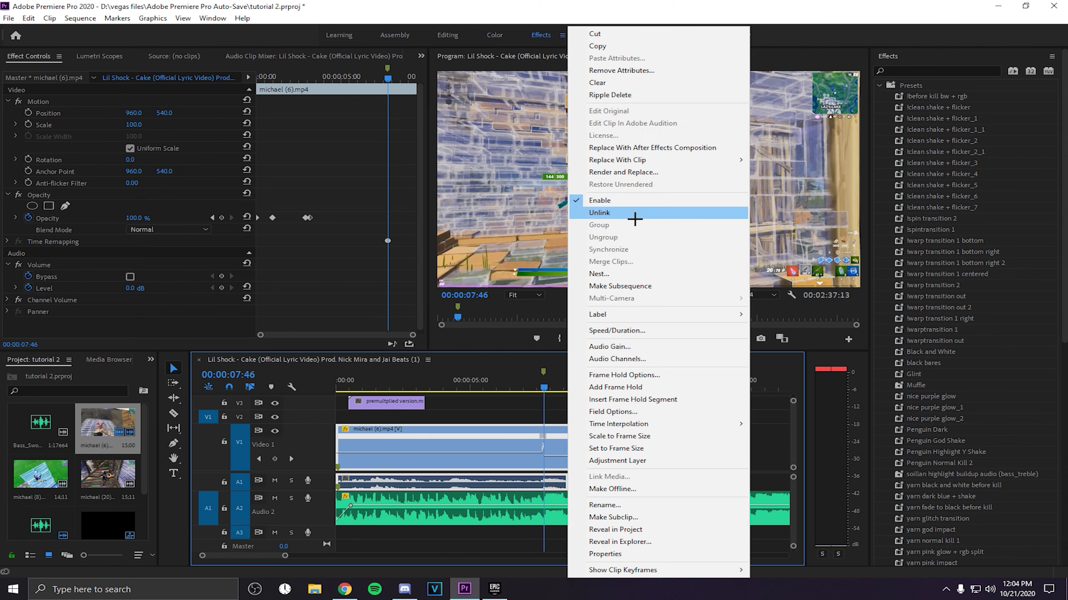
pyautogui.click(635, 218)
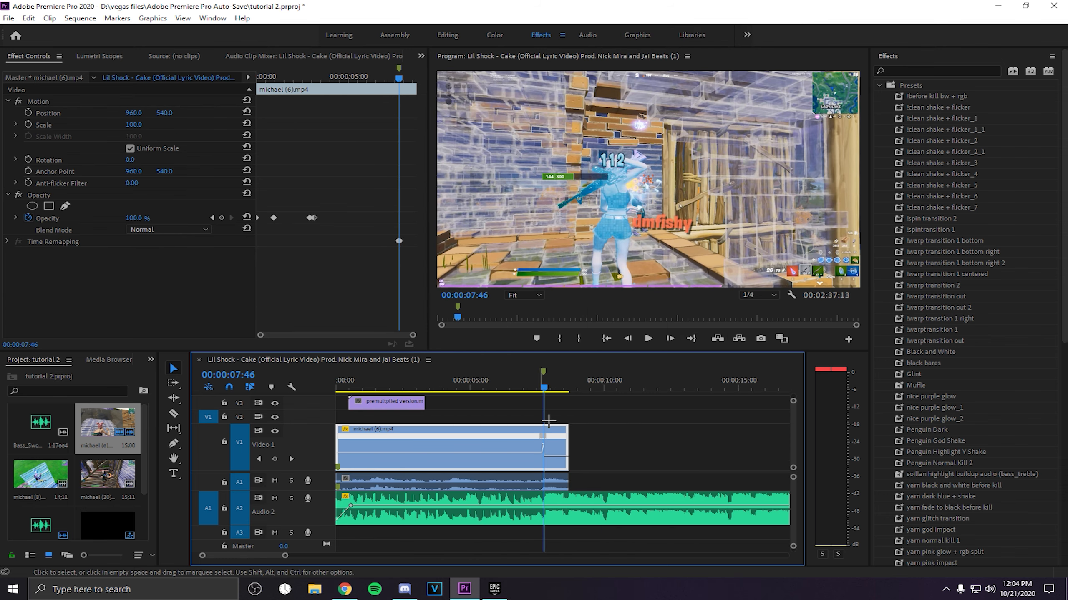
# - Play and scrub the sequence around the marker to review the speed ramp
pyautogui.press('space')
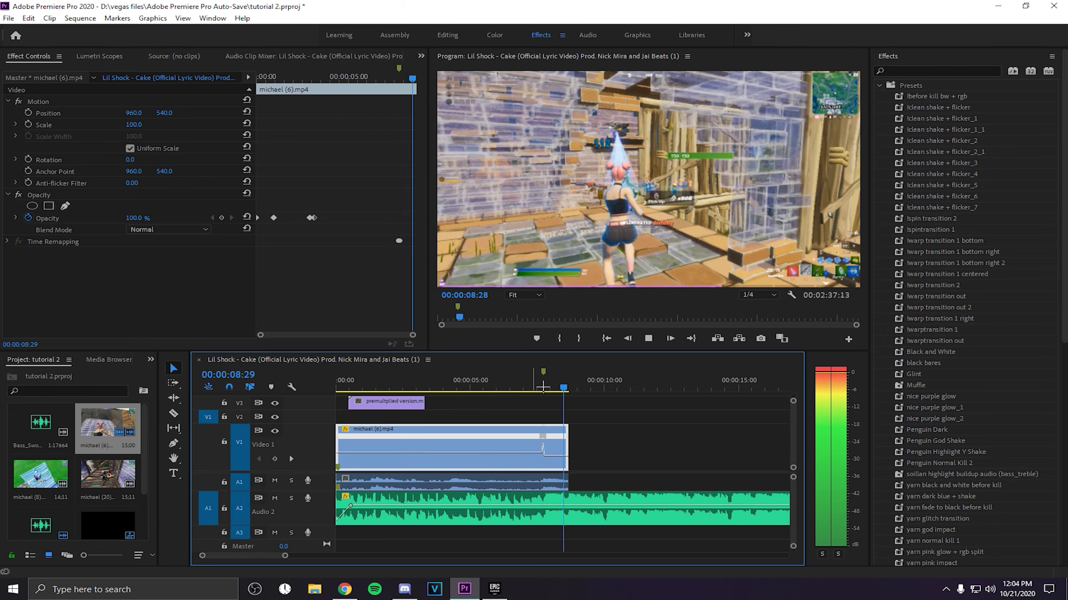
pyautogui.click(543, 387)
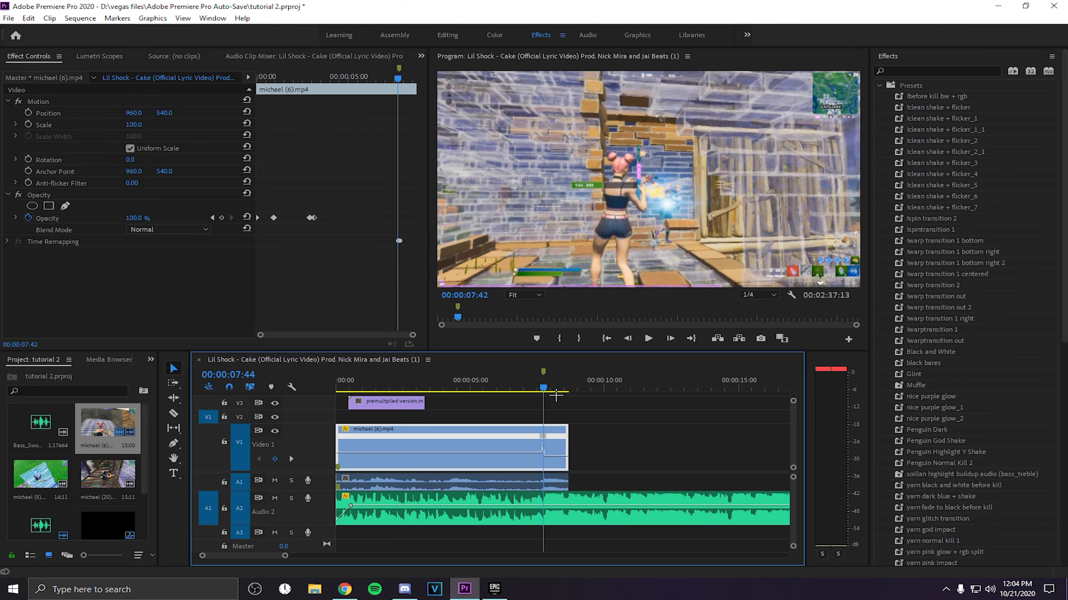
pyautogui.moveTo(556, 395); pyautogui.dragTo(548, 389)
# - Add speed keyframes at 00:00:08:14 and 00:00:08:38 and ramp the gameplay speed back up toward the clip's end
pyautogui.moveTo(286, 556); pyautogui.dragTo(243, 556)
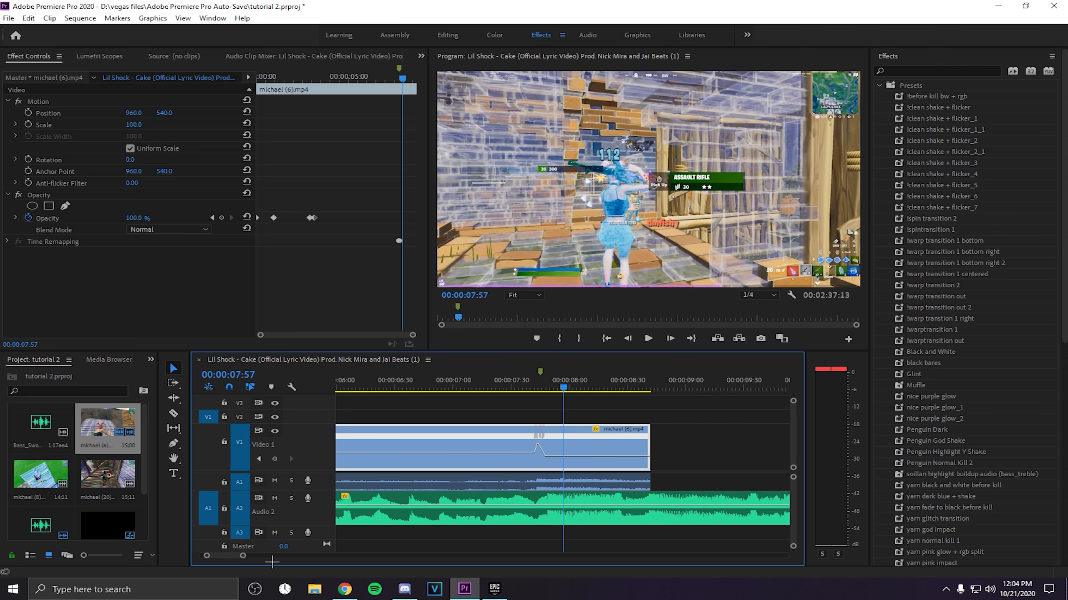
pyautogui.click(593, 389)
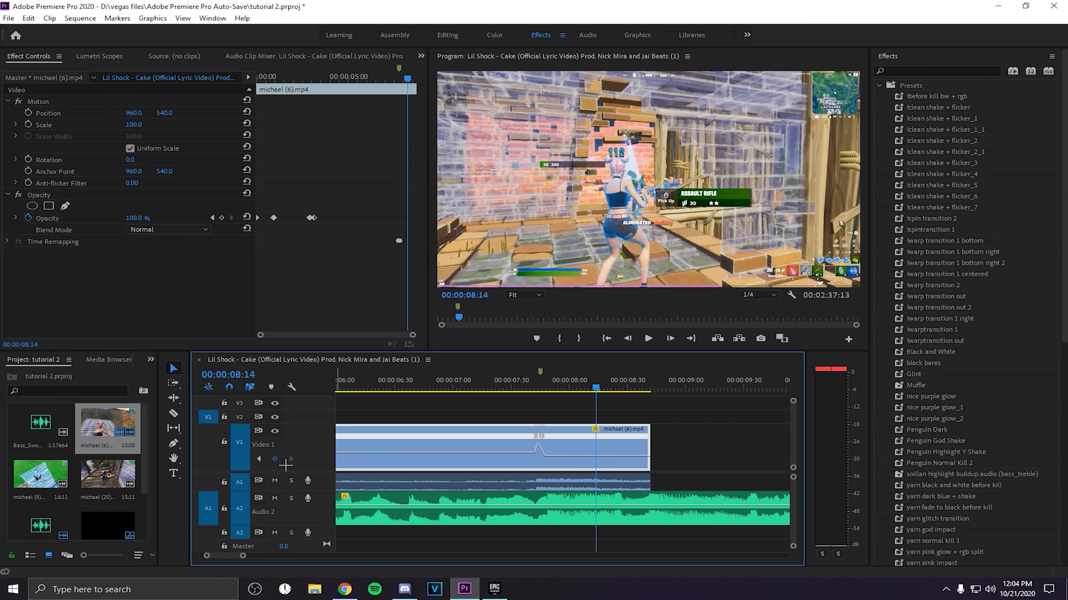
pyautogui.click(276, 459)
pyautogui.moveTo(597, 389); pyautogui.dragTo(651, 392)
pyautogui.click(275, 459)
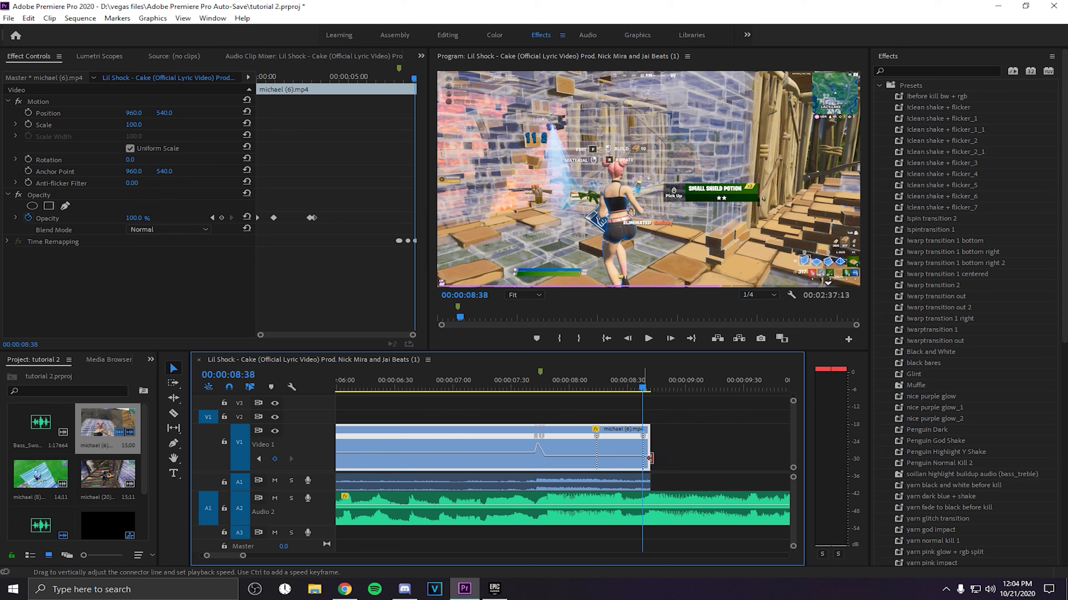
pyautogui.moveTo(598, 437)
pyautogui.mouseDown()
pyautogui.moveTo(647, 436)
pyautogui.moveTo(646, 448)
pyautogui.moveTo(598, 438)
pyautogui.moveTo(649, 443)
pyautogui.moveTo(649, 453)
pyautogui.mouseUp()
pyautogui.hotkey('ctrl', 'z')
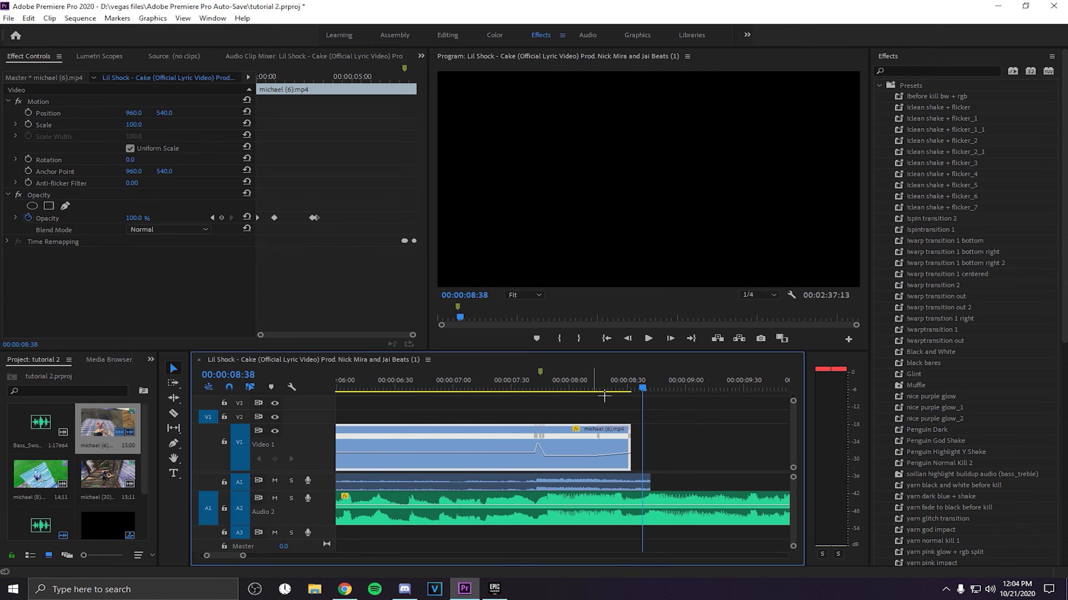
# - Play from just before the marker to review the speed changes through the end of the gameplay video
pyautogui.moveTo(542, 385); pyautogui.dragTo(495, 385)
pyautogui.press('space')
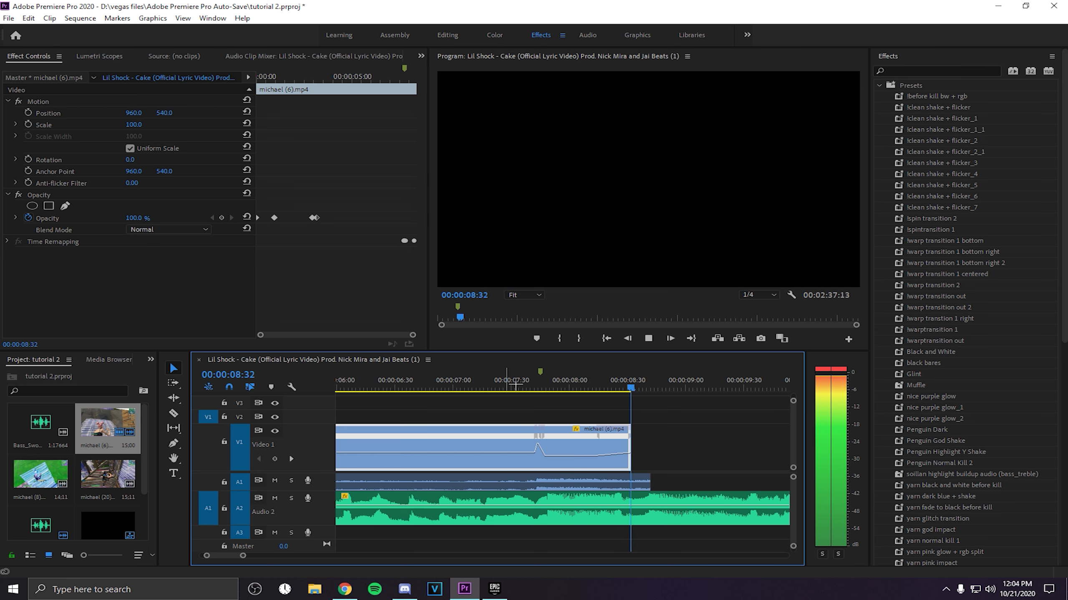
pyautogui.press('space')
# - Extend the gameplay video's end, replay the section, and trim the end flush with the clip's audio at 00:00:08:41
pyautogui.moveTo(630, 450); pyautogui.dragTo(654, 448)
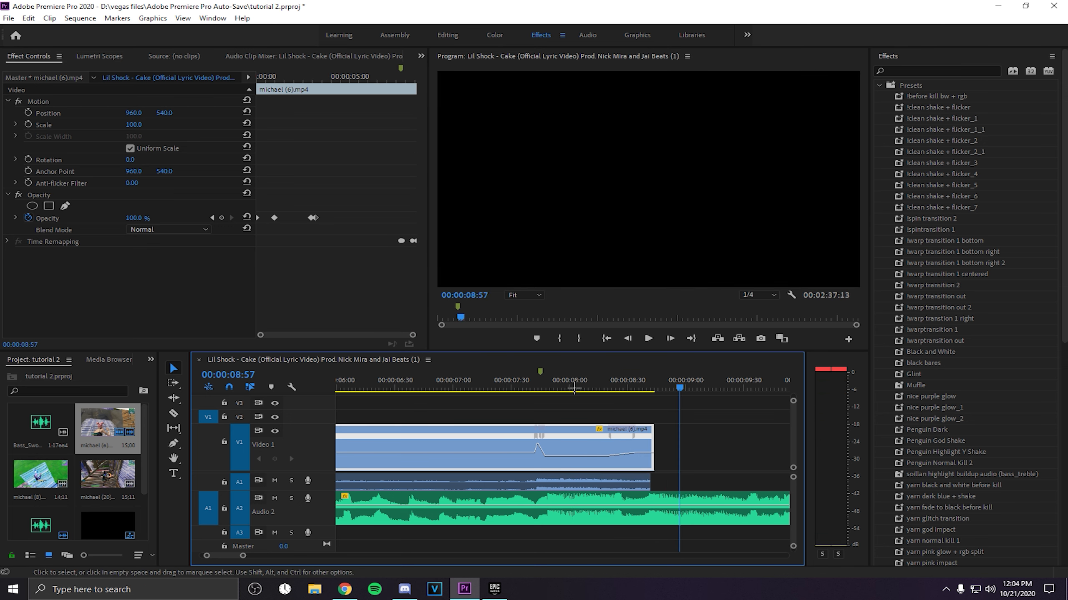
pyautogui.click(509, 389)
pyautogui.press('space')
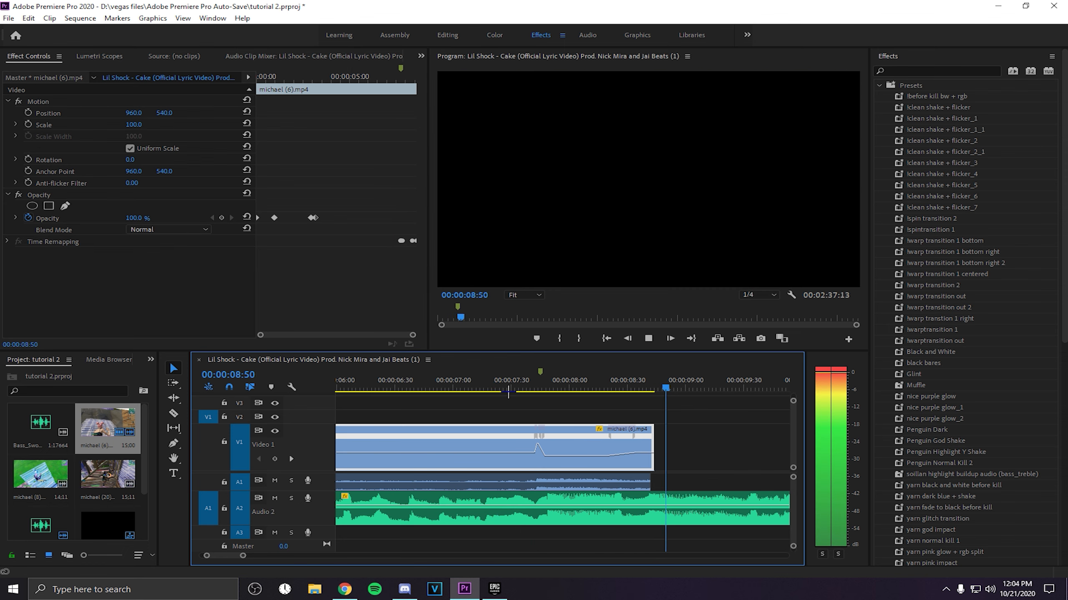
pyautogui.press('space')
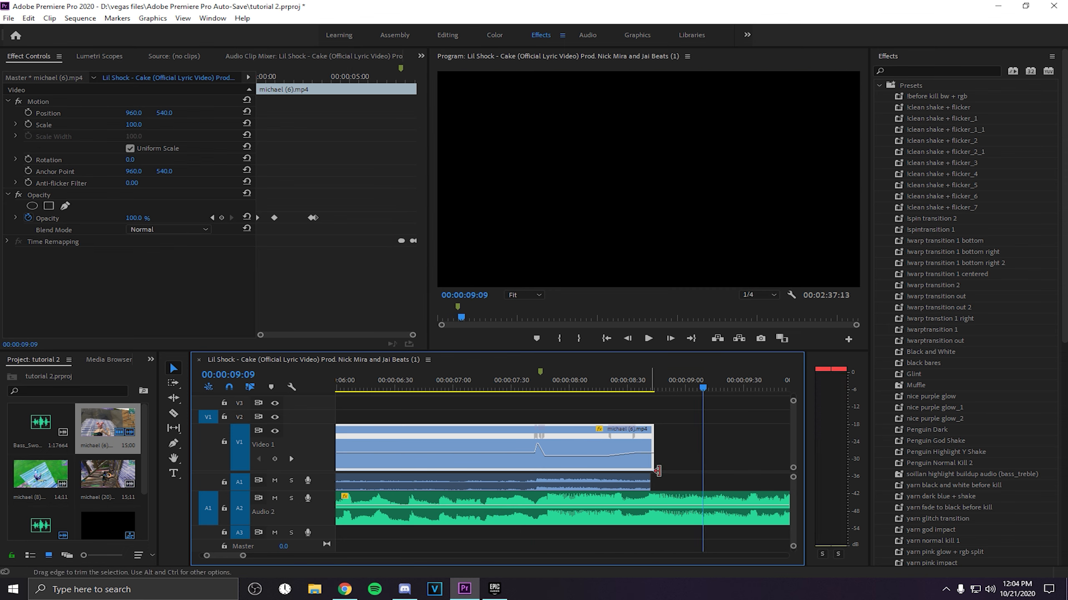
pyautogui.moveTo(654, 463); pyautogui.dragTo(650, 462)
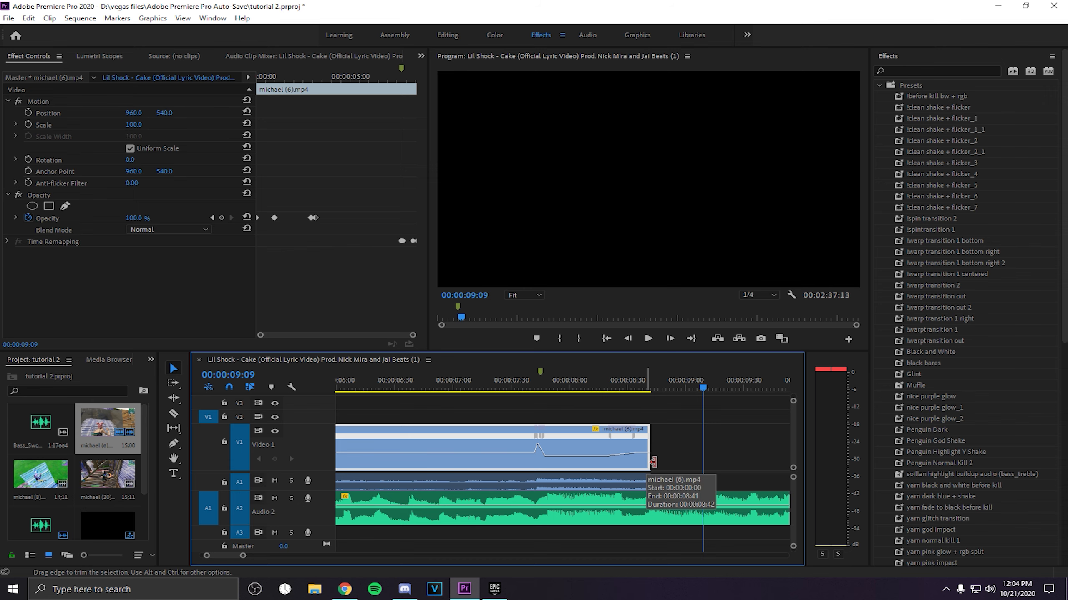
# - Nest the gameplay video clip into its own sequence, keeping the default name
pyautogui.rightClick(578, 460)
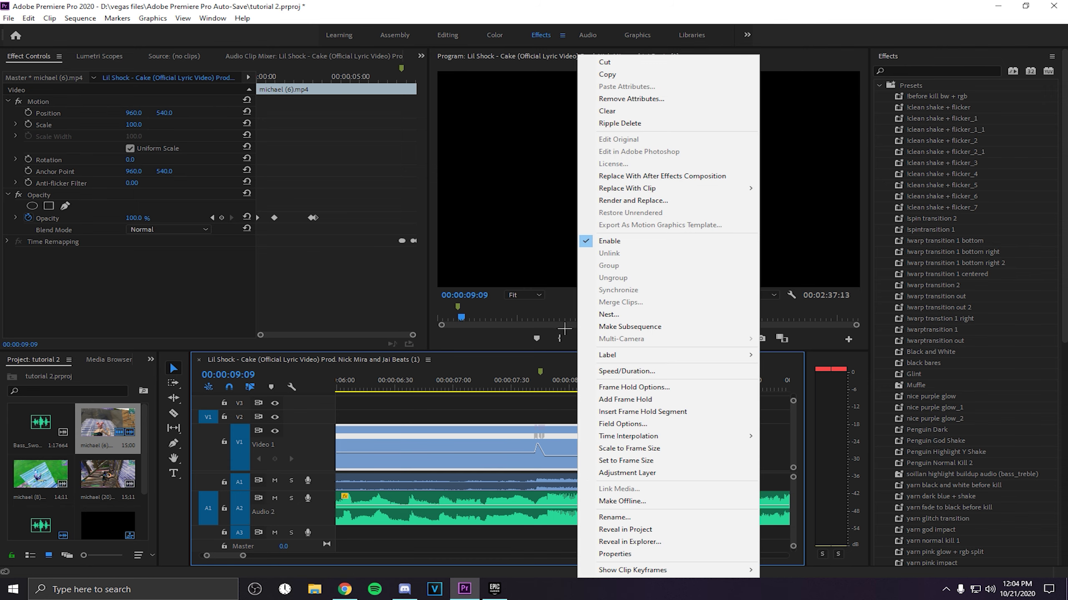
pyautogui.click(609, 314)
pyautogui.click(518, 310)
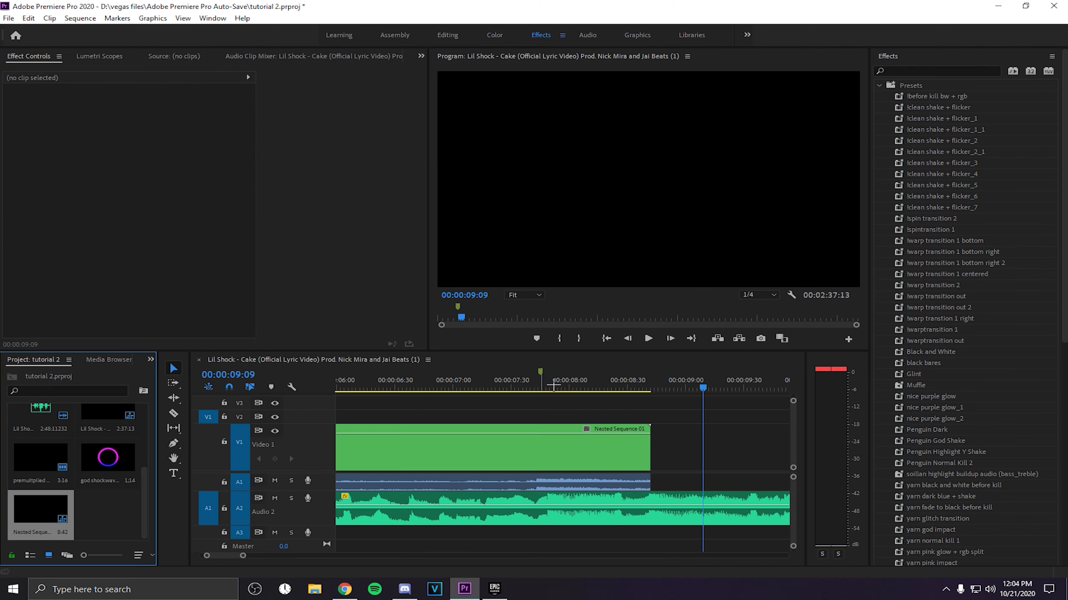
# - Split the nested gameplay clip at 00:00:07:44, just before the marker
pyautogui.click(550, 389)
pyautogui.press('Left')
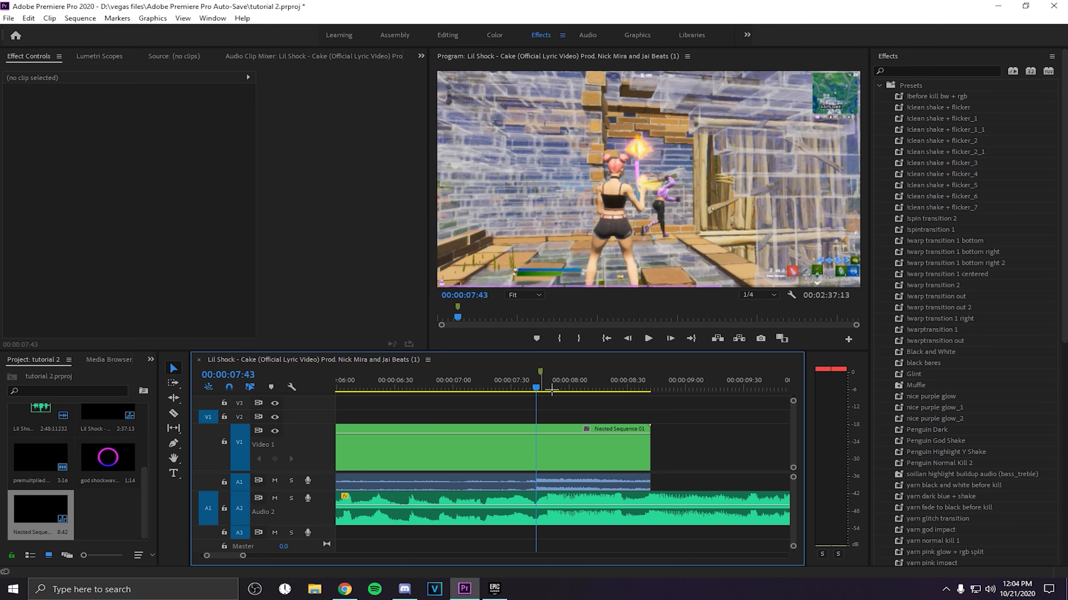
pyautogui.press('c')
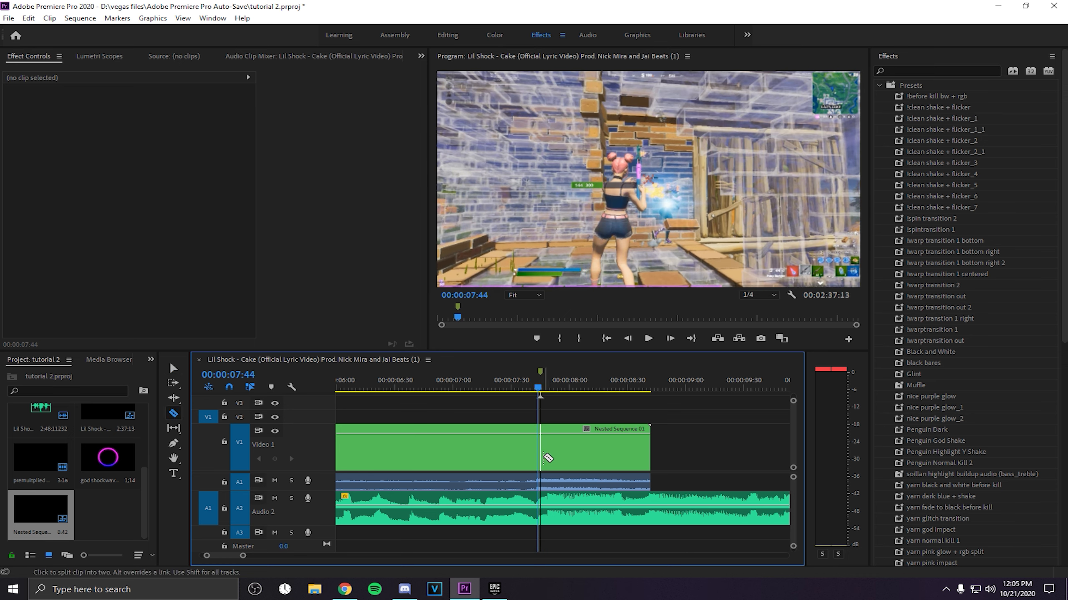
pyautogui.click(542, 458)
pyautogui.press('v')
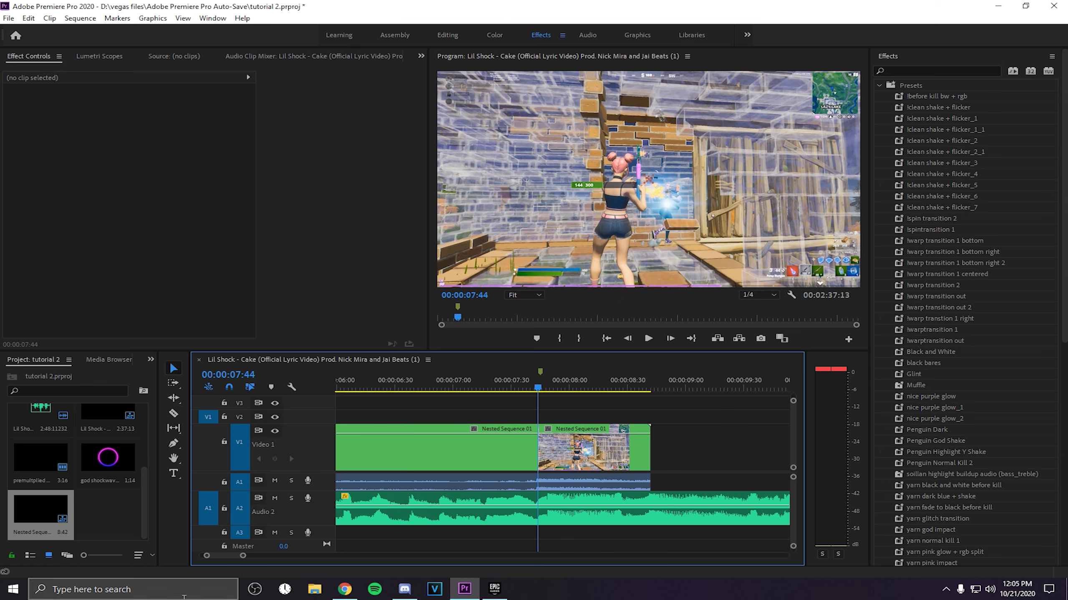
# - Place god shockwave.mp4 on track V2, starting at the cut at 00:00:07:44
pyautogui.moveTo(243, 556); pyautogui.dragTo(297, 556)
pyautogui.moveTo(133, 470); pyautogui.dragTo(490, 425)
pyautogui.rightClick(479, 414)
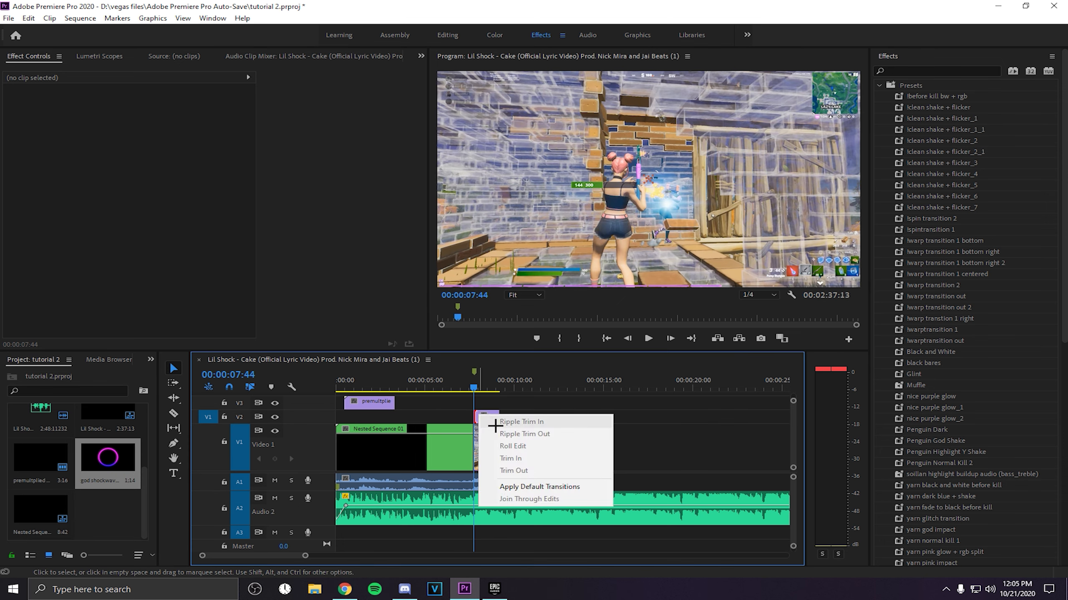
pyautogui.rightClick(477, 411)
pyautogui.click(476, 416)
pyautogui.rightClick(481, 417)
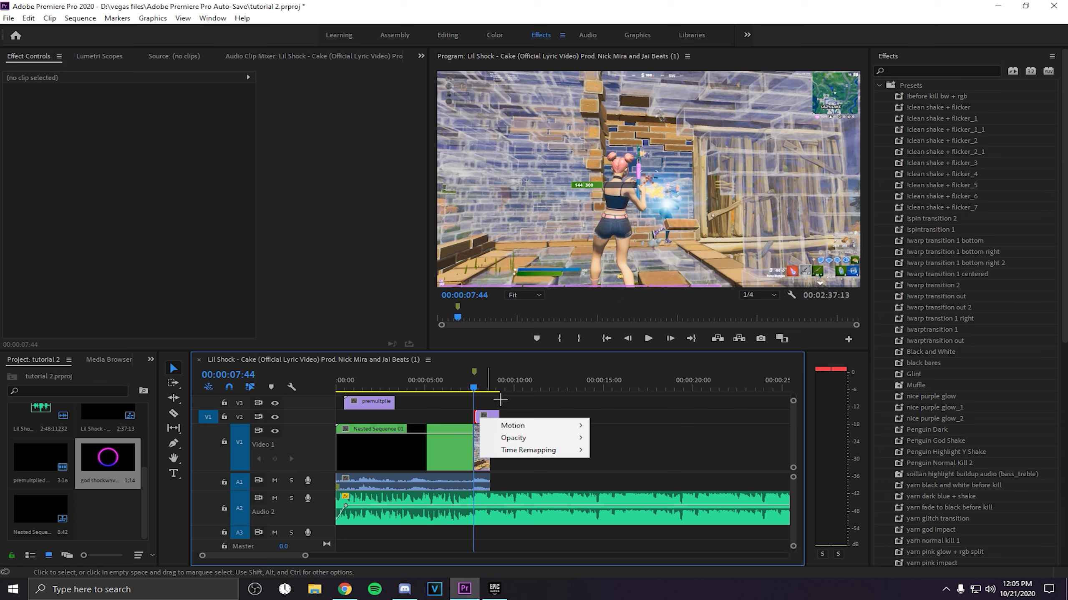
pyautogui.click(490, 405)
pyautogui.click(488, 418)
pyautogui.rightClick(482, 415)
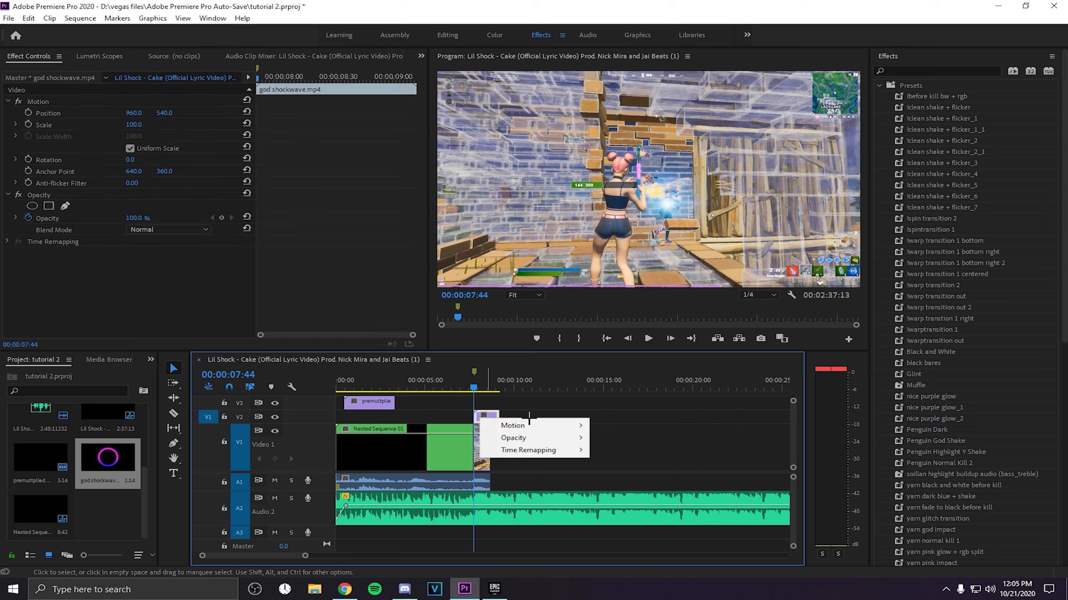
# - Move the playhead to 00:00:08:20 over the god shockwave clip and scale the clip to the frame size
pyautogui.moveTo(476, 388); pyautogui.dragTo(488, 400)
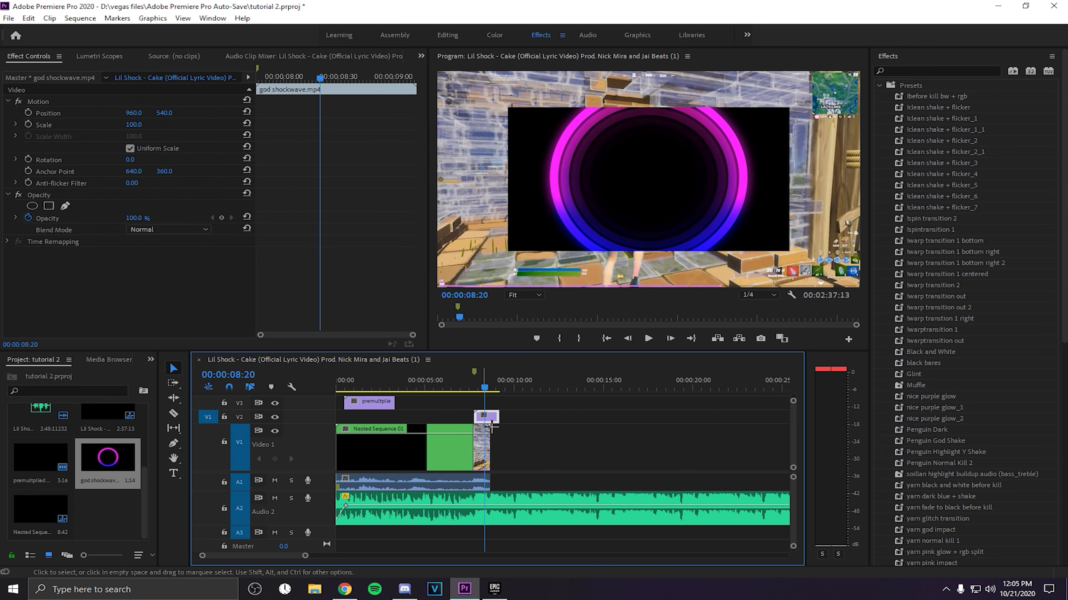
pyautogui.rightClick(482, 416)
pyautogui.click(496, 411)
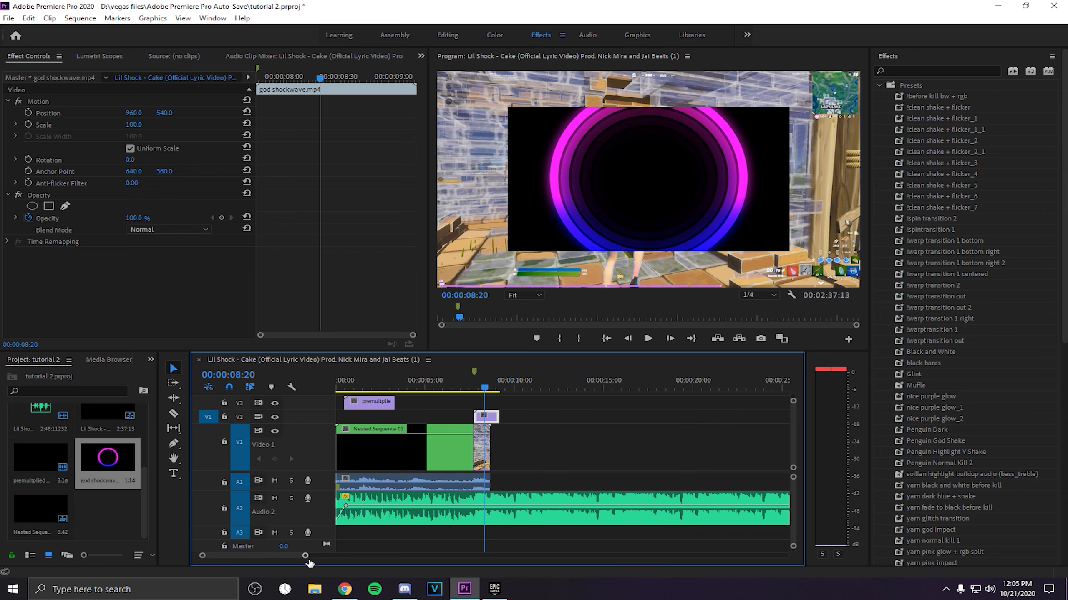
pyautogui.moveTo(306, 556); pyautogui.dragTo(269, 556)
pyautogui.rightClick(566, 416)
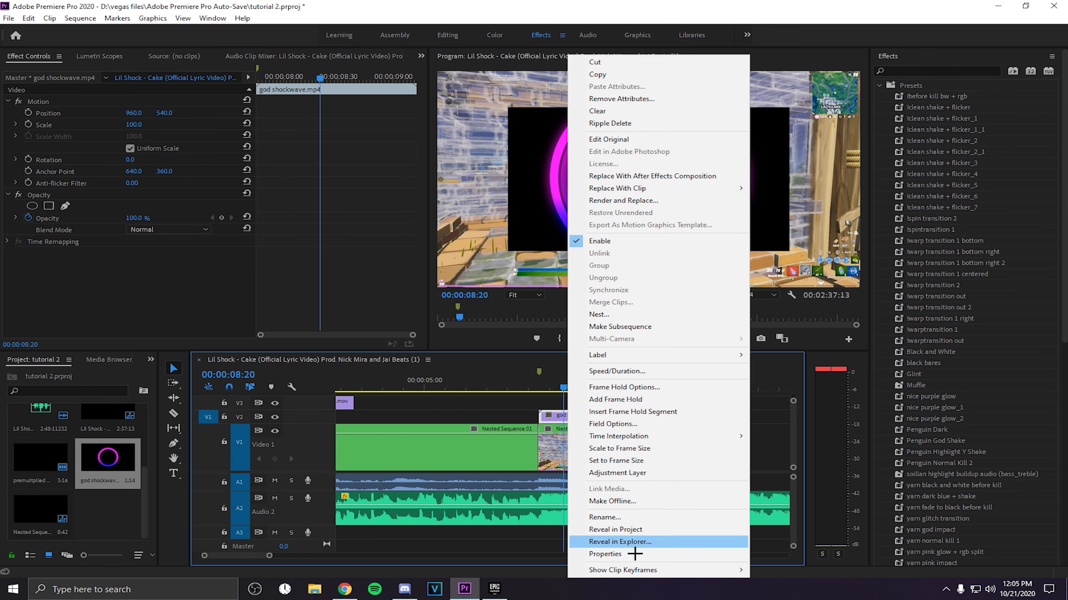
pyautogui.click(631, 449)
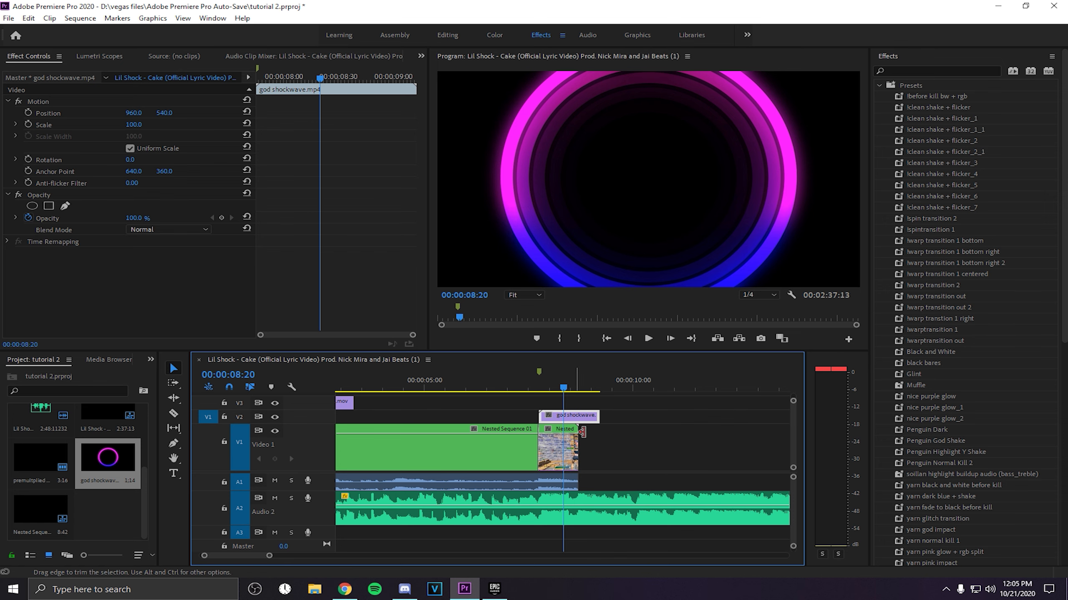
# - Speed up the god shockwave clip so that it lasts about 15 frames
pyautogui.rightClick(574, 418)
pyautogui.click(604, 380)
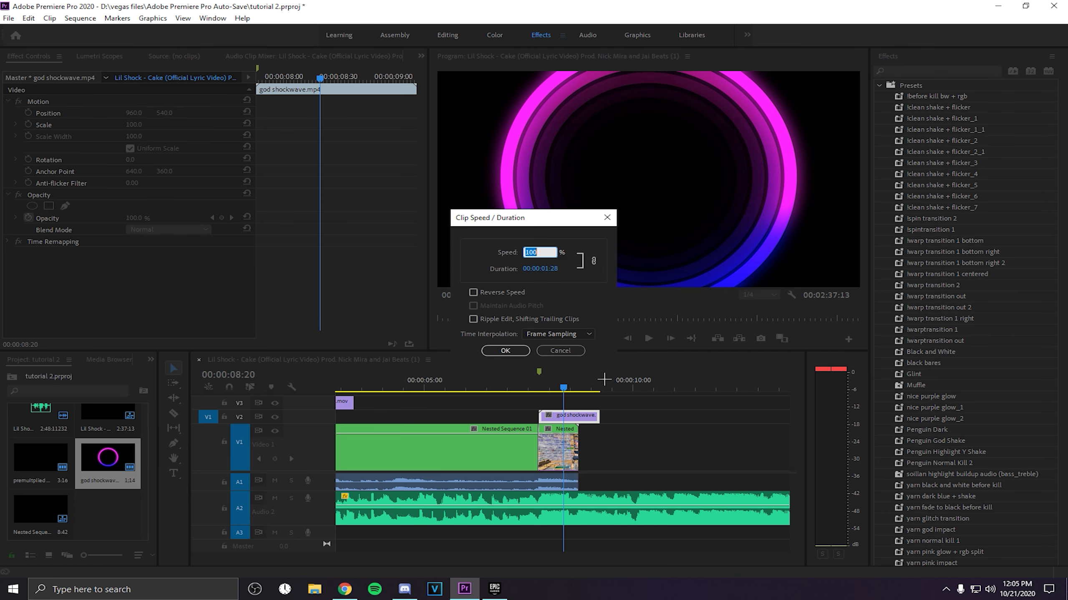
pyautogui.press('Return')
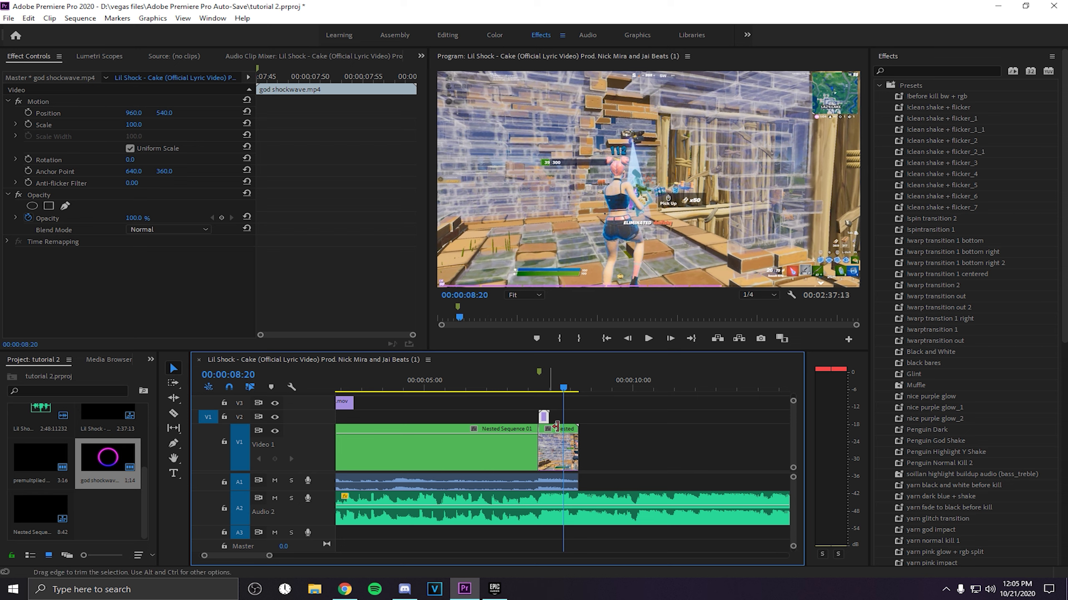
# - Set the god shockwave clip's blend mode to Screen and play from 00:00:07:37 through the end of the gameplay
pyautogui.click(148, 232)
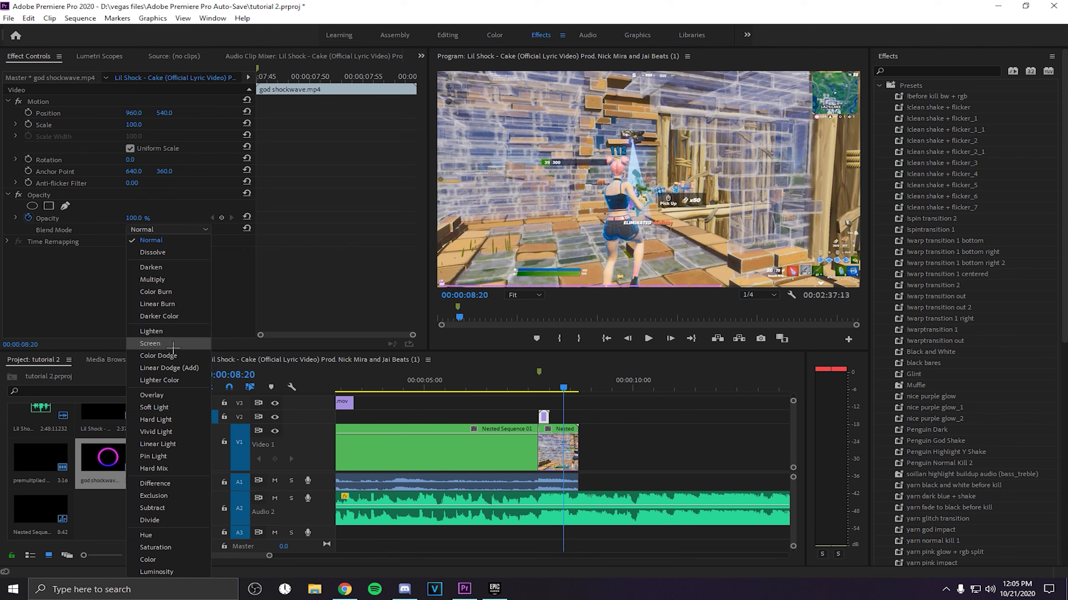
pyautogui.click(172, 344)
pyautogui.click(534, 387)
pyautogui.press('space')
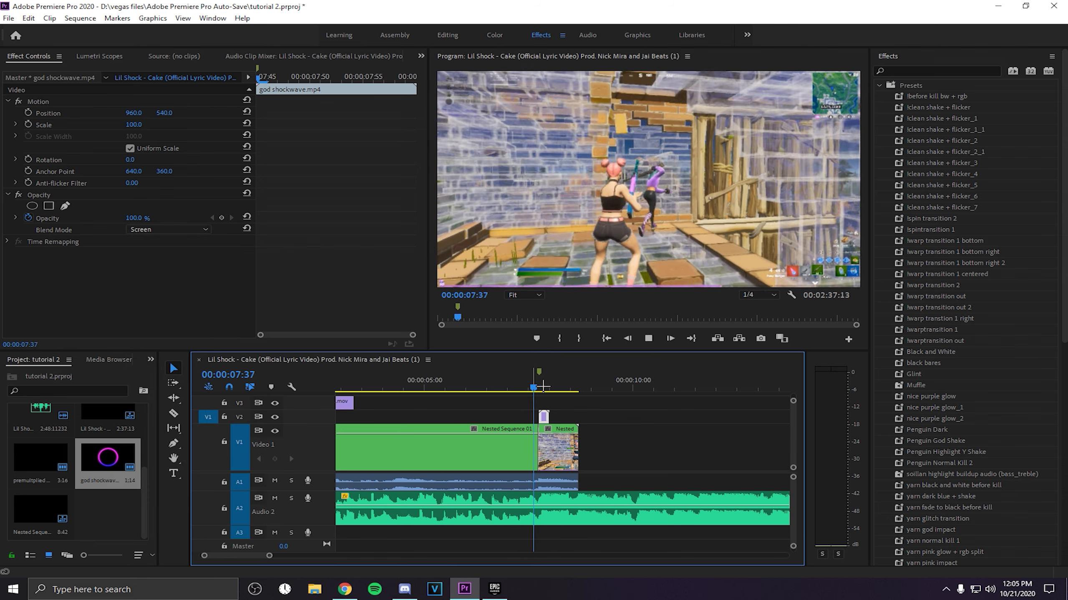
pyautogui.press('space')
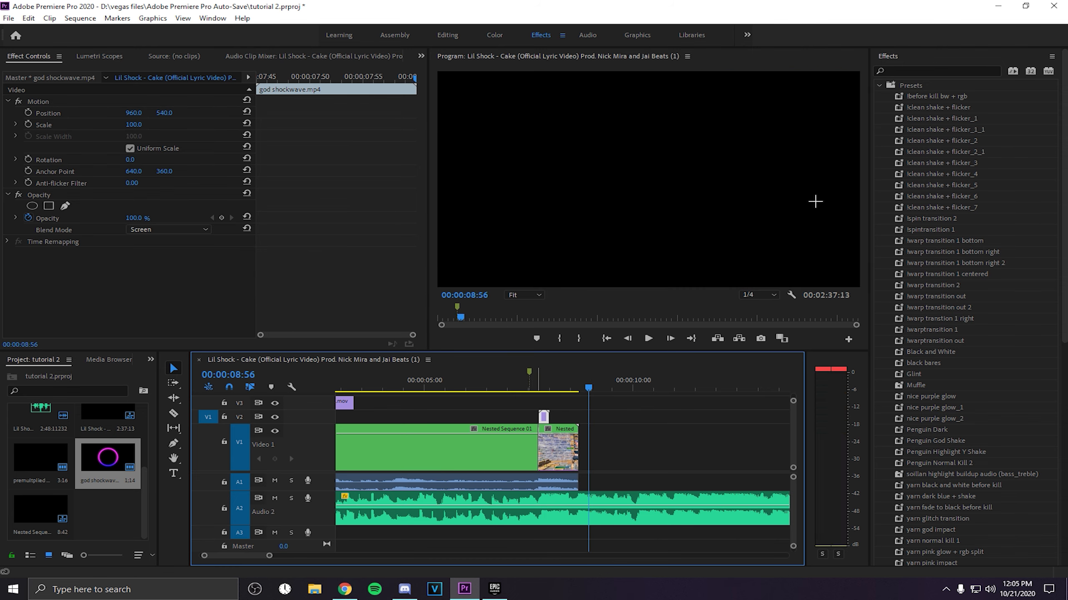
# - Find the BCC LED effect and apply it to the god shockwave clip
pyautogui.click(932, 72)
pyautogui.write('bccl ed')
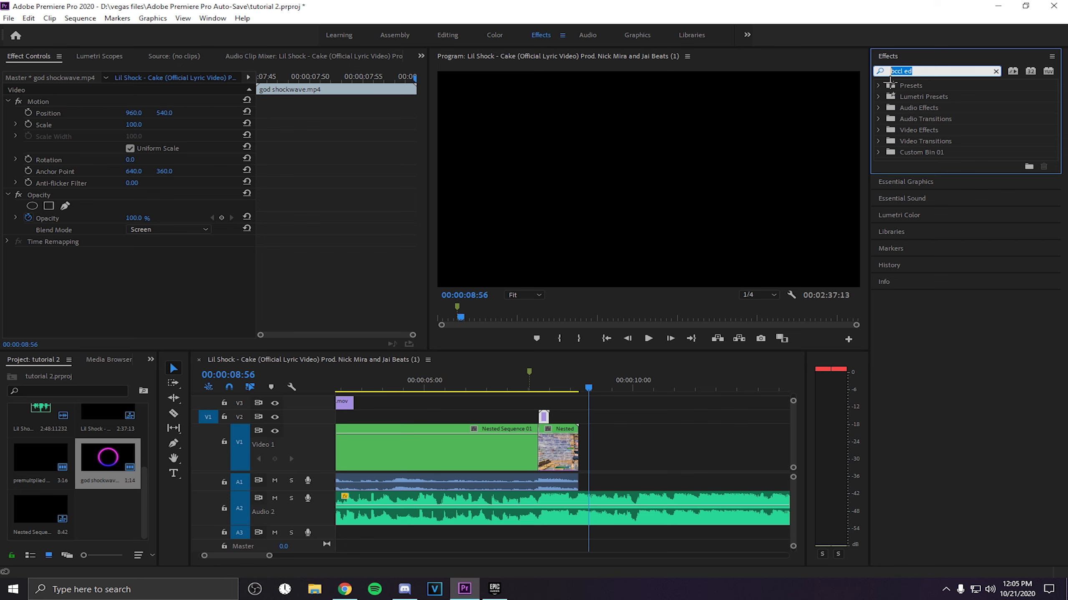
pyautogui.write('bcc led')
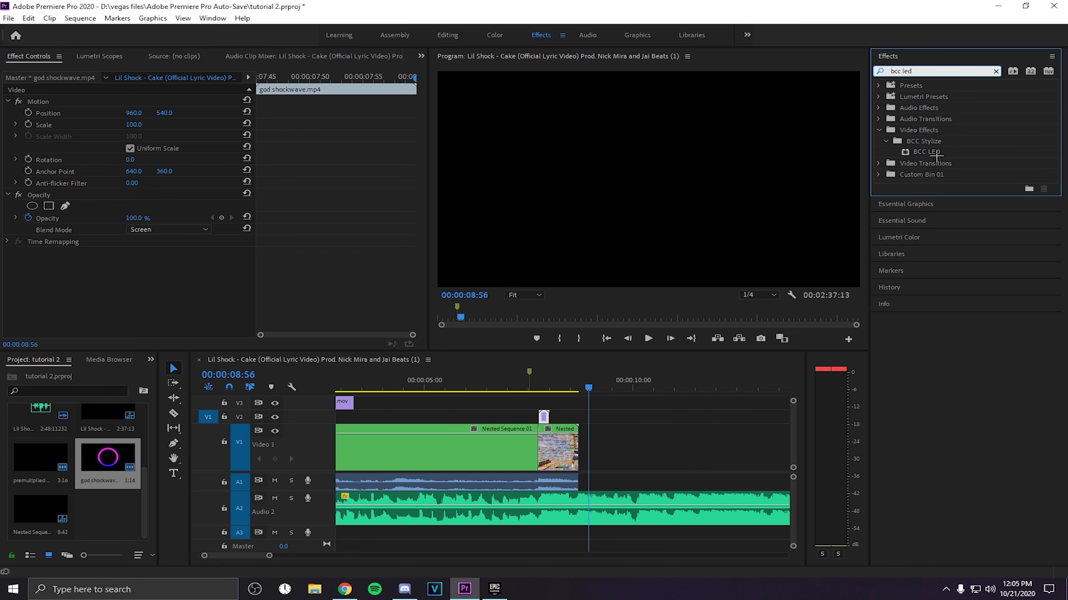
pyautogui.moveTo(937, 157); pyautogui.dragTo(546, 418)
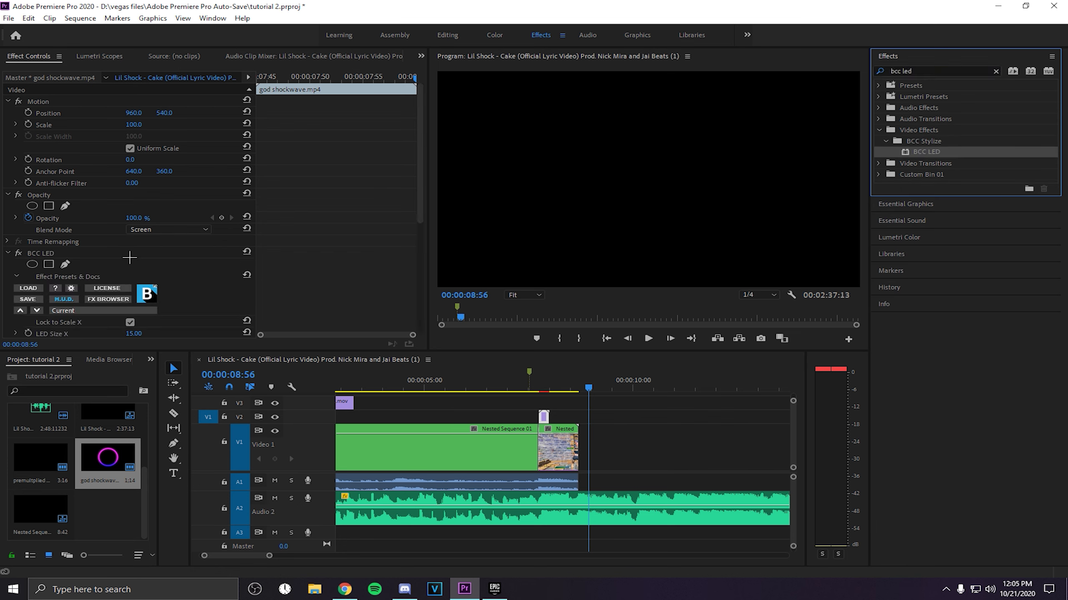
# - Set the BCC LED effect's LED Size X to 4 and play the section from 00:00:07:19
pyautogui.scroll(-5, 149, 216)
pyautogui.click(145, 213)
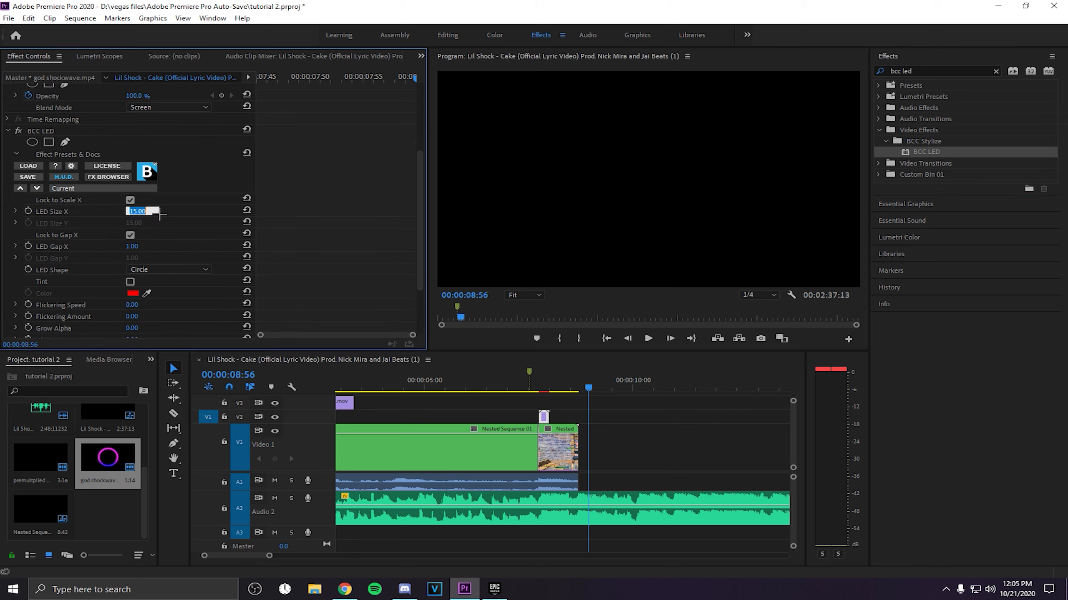
pyautogui.click(530, 384)
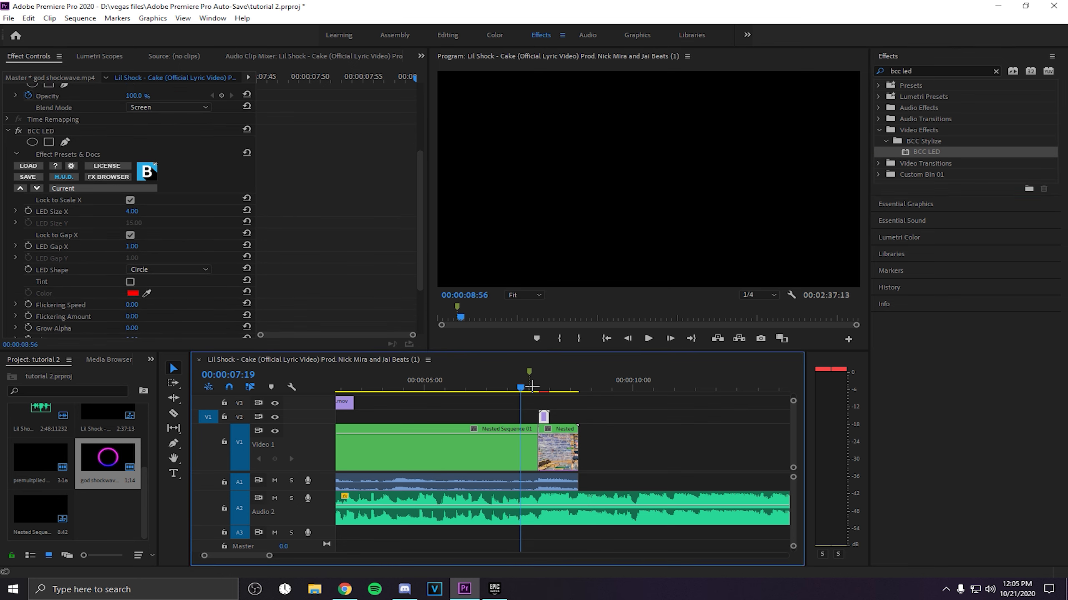
pyautogui.press('space')
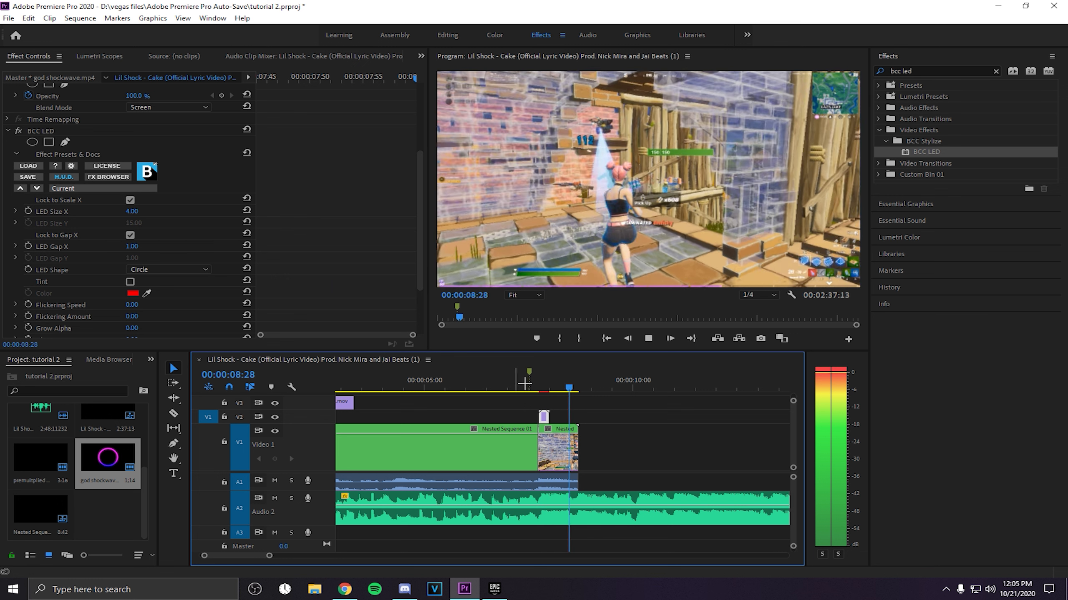
pyautogui.press('space')
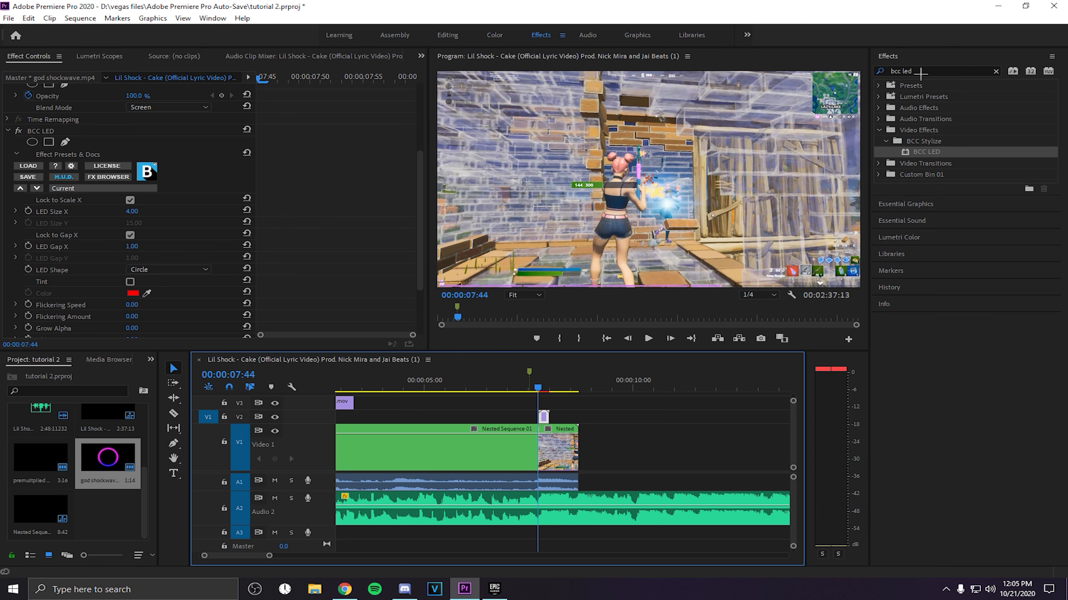
# - Apply Color Balance (HLS) to the nested clip after the cut and set its saturation to -100
pyautogui.click(921, 72)
pyautogui.write('hsl')
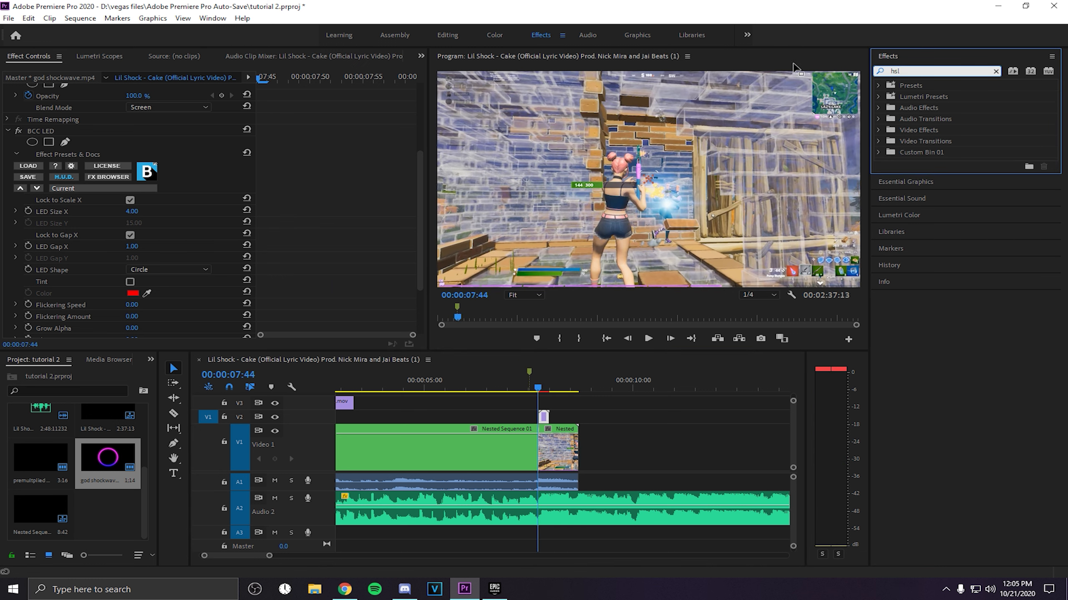
pyautogui.press('BackSpace')
pyautogui.press('BackSpace')
pyautogui.press('BackSpace')
pyautogui.write('c')
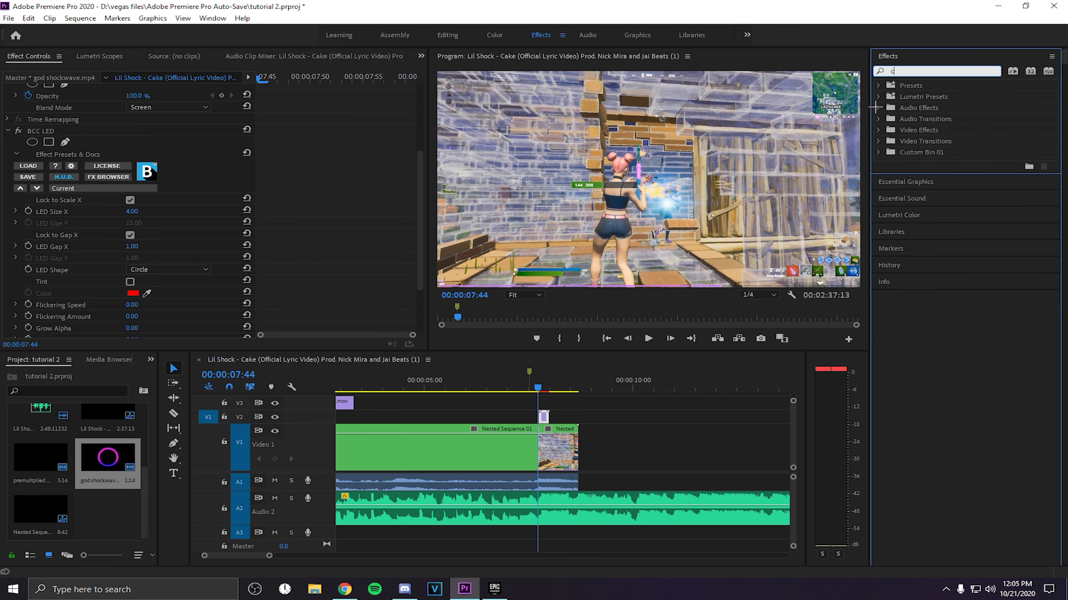
pyautogui.write('olor ba')
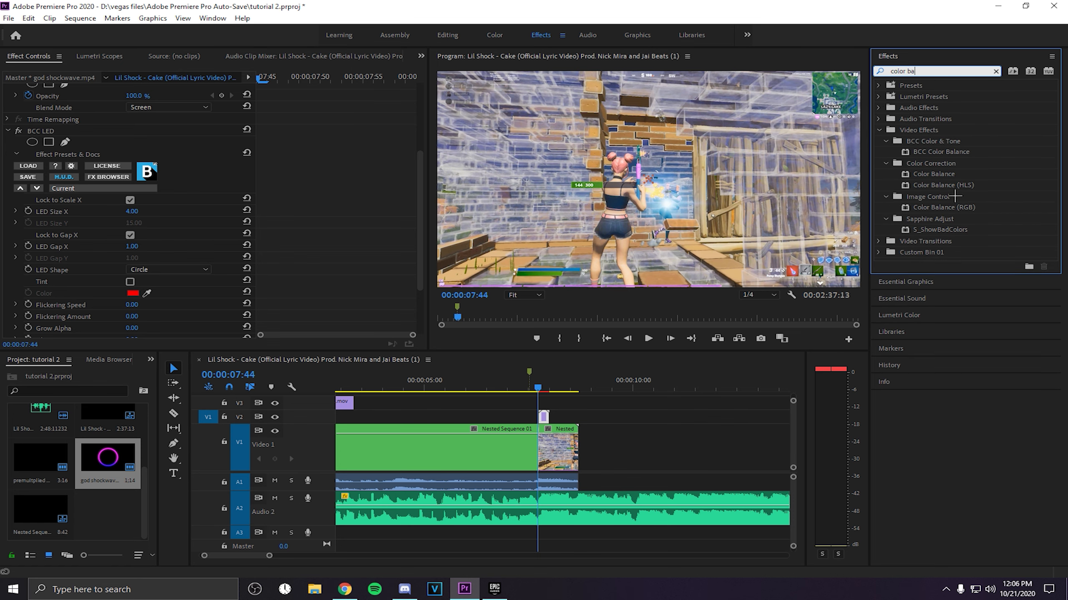
pyautogui.moveTo(952, 185); pyautogui.dragTo(805, 287)
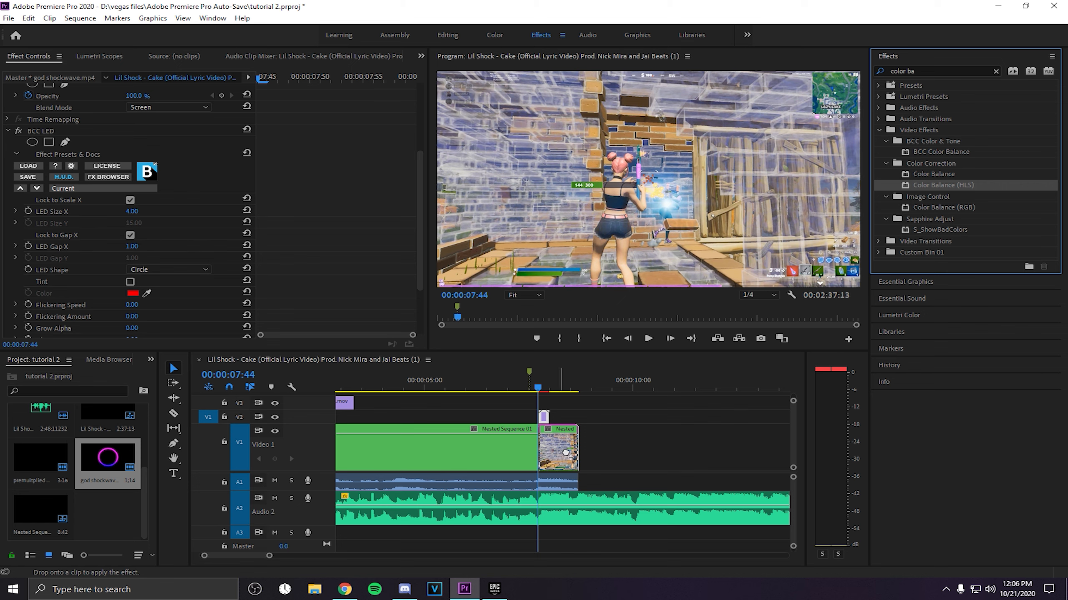
pyautogui.moveTo(565, 452); pyautogui.dragTo(566, 452)
pyautogui.moveTo(134, 300); pyautogui.dragTo(78, 300)
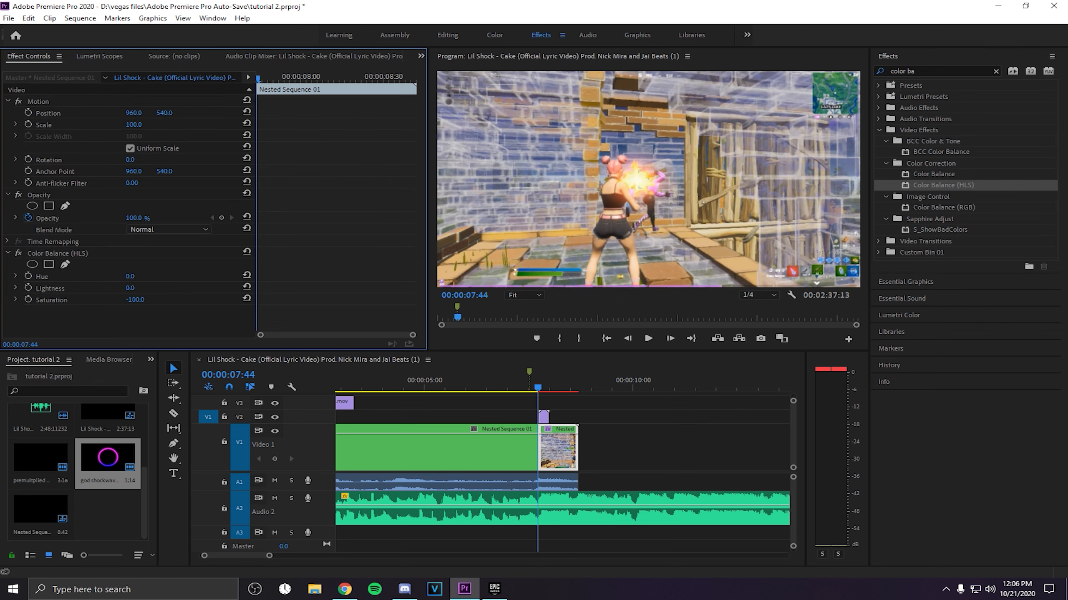
# - Move the god shockwave clip up to track V3 and duplicate the desaturated nested clip onto V2 directly beneath it
pyautogui.click(575, 419)
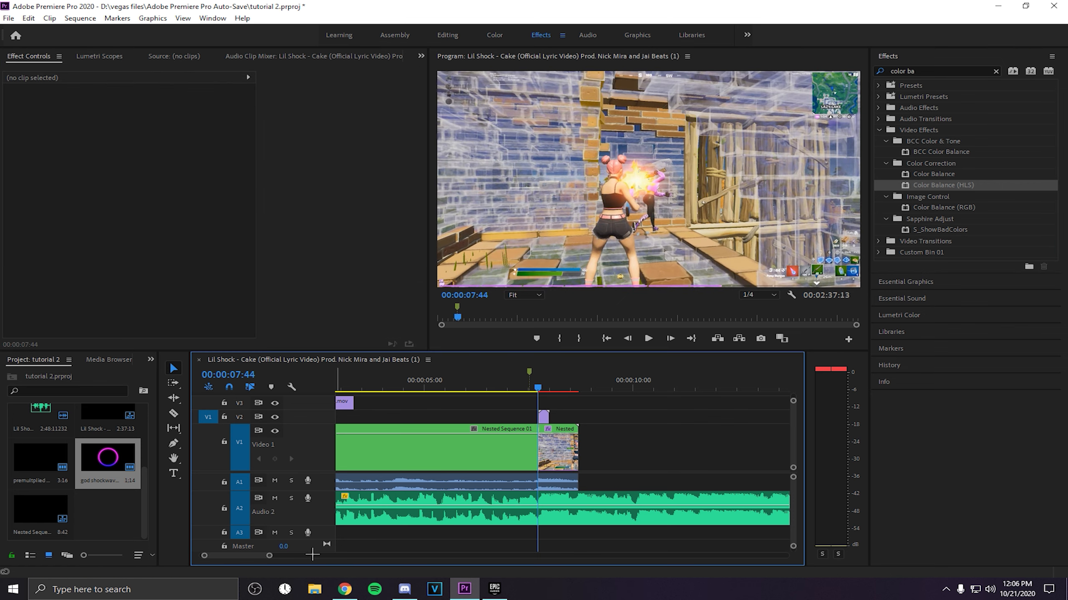
pyautogui.moveTo(271, 556); pyautogui.dragTo(227, 556)
pyautogui.moveTo(611, 421); pyautogui.dragTo(577, 410)
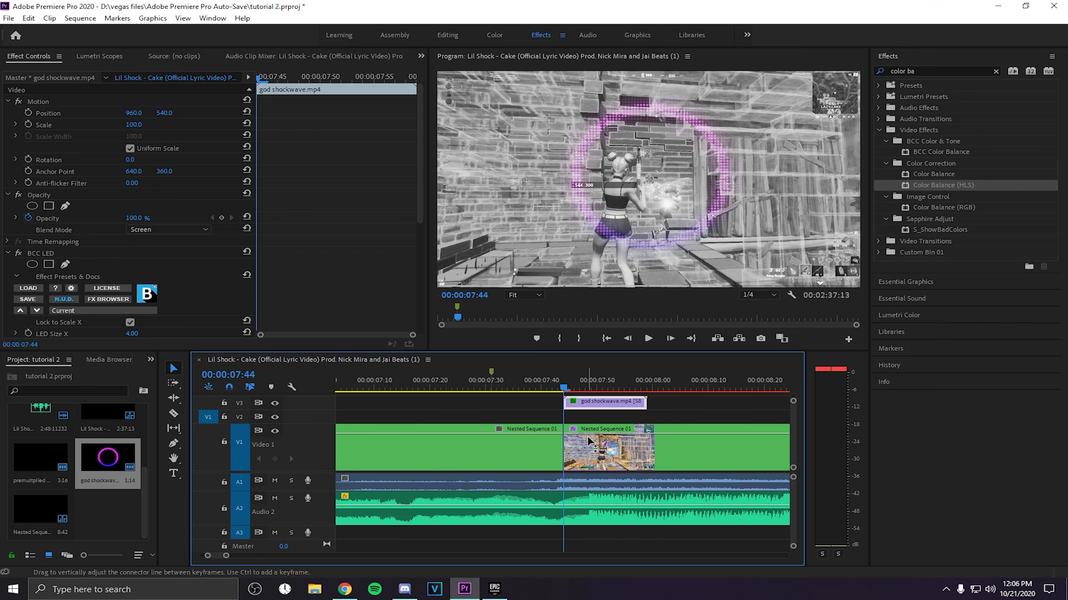
pyautogui.moveTo(597, 447); pyautogui.dragTo(589, 420)
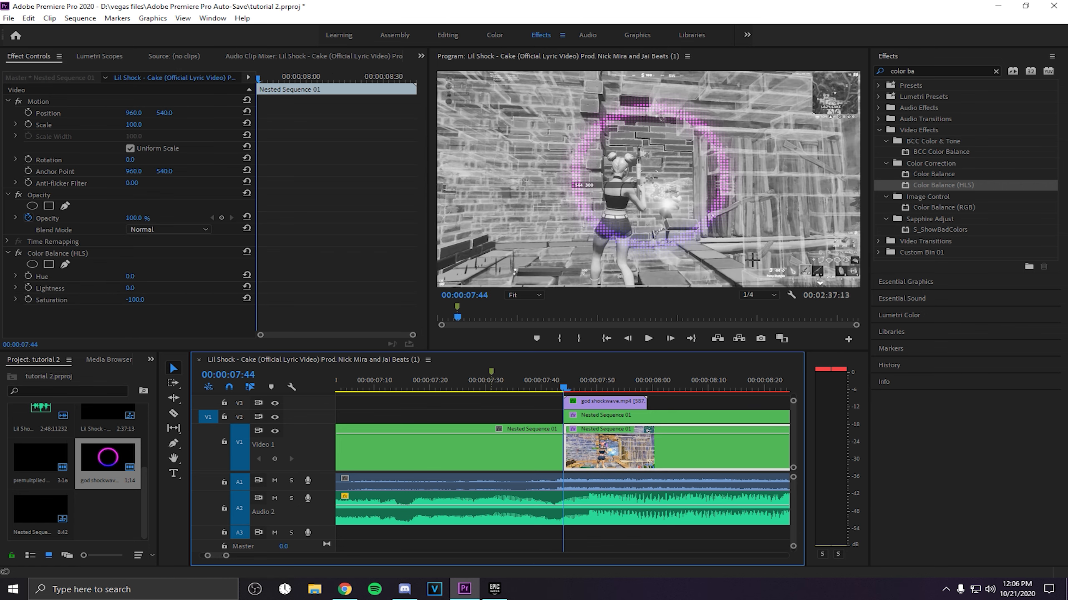
# - Remove the Color Balance (HLS) effect from the nested clip's copy on V2
pyautogui.click(583, 420)
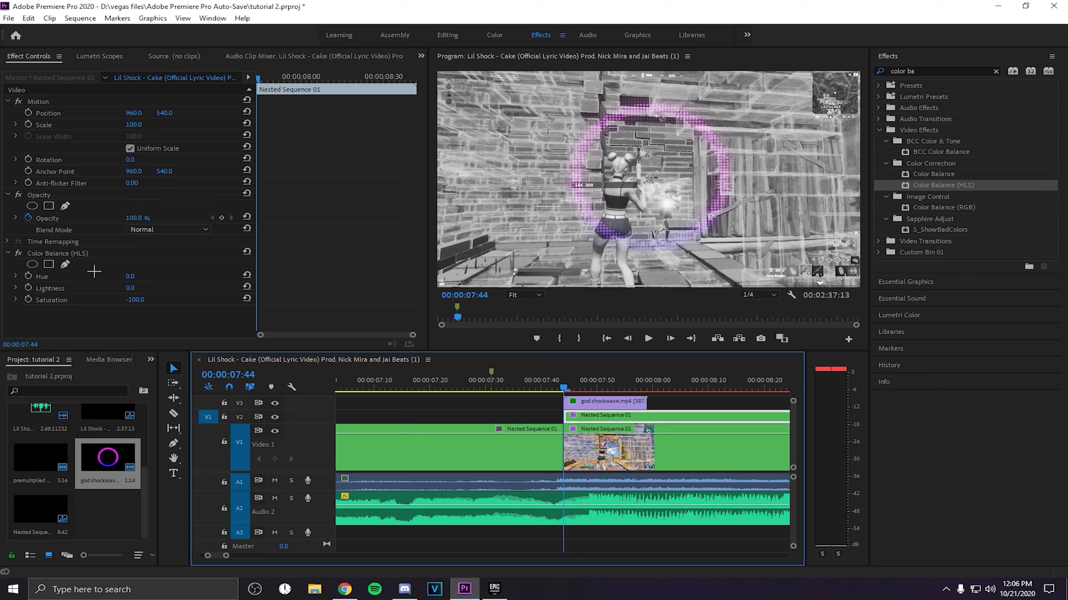
pyautogui.click(63, 262)
pyautogui.press('Delete')
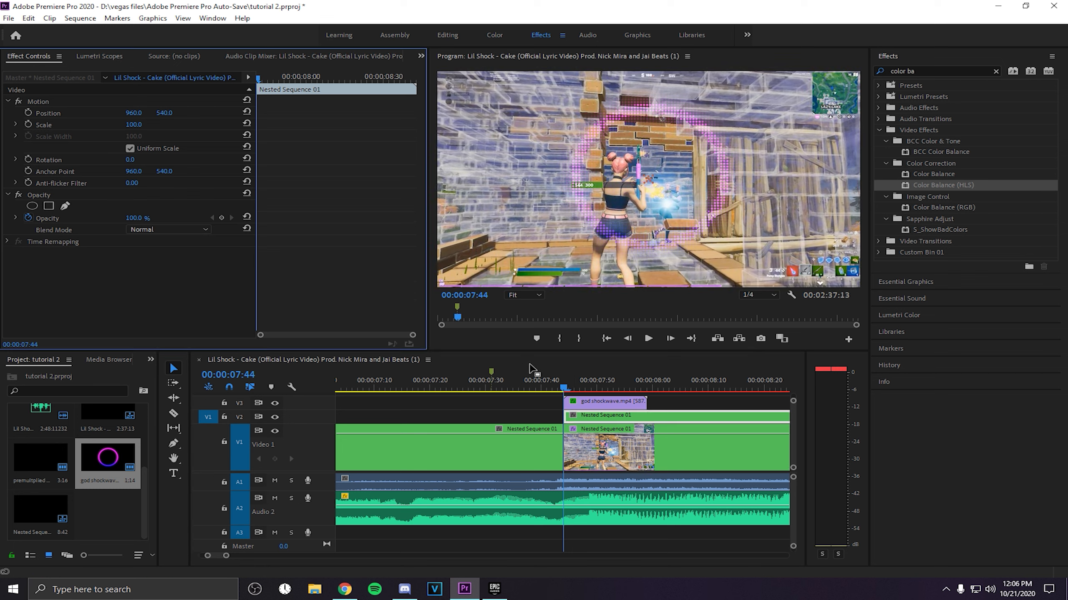
# - Apply Color Balance (HLS) to the nested clip before the cut and place the playhead at 00:00:06:00
pyautogui.moveTo(959, 196); pyautogui.dragTo(472, 453)
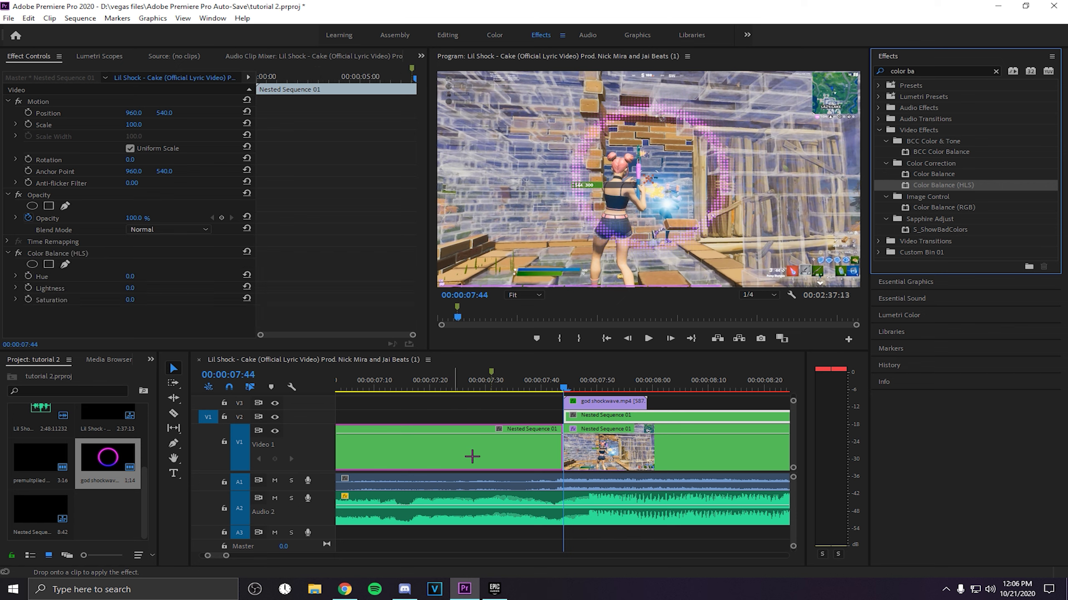
pyautogui.scroll(-3, 232, 569)
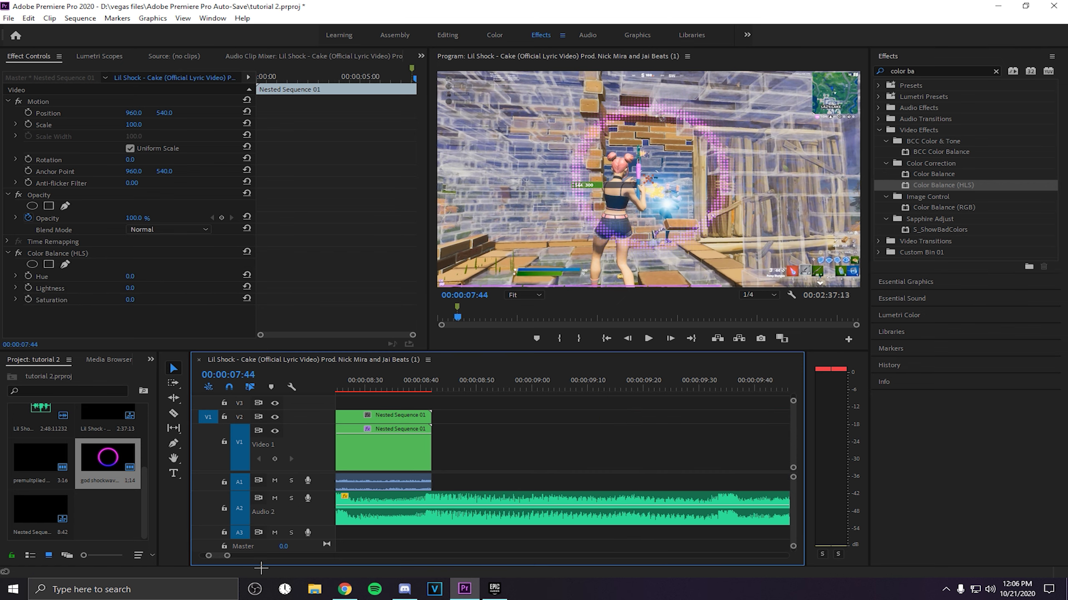
pyautogui.moveTo(228, 557); pyautogui.dragTo(306, 558)
pyautogui.moveTo(537, 385); pyautogui.dragTo(517, 377)
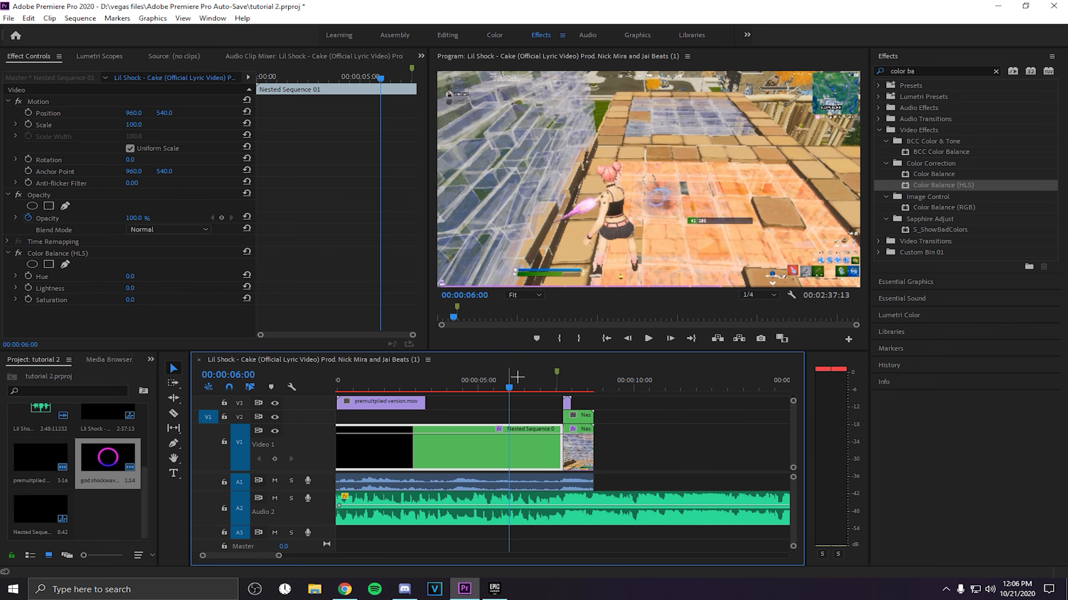
# - Keyframe the nested clip's Color Balance (HLS) saturation from 0 at 00:00:06:00 down to -100 at the cut at 00:00:07:44
pyautogui.click(28, 299)
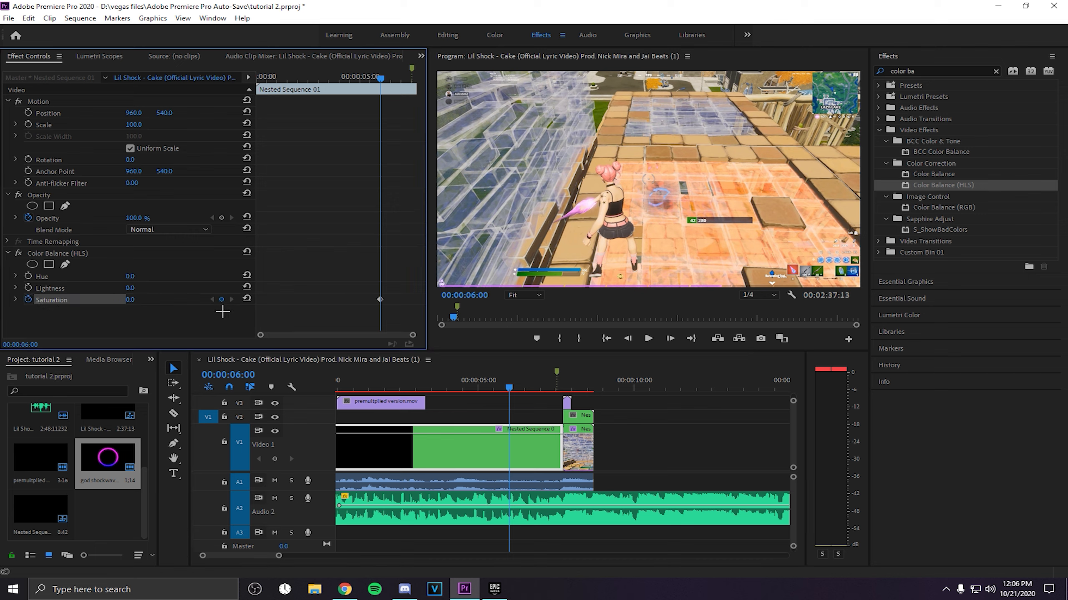
pyautogui.click(517, 397)
pyautogui.press('space')
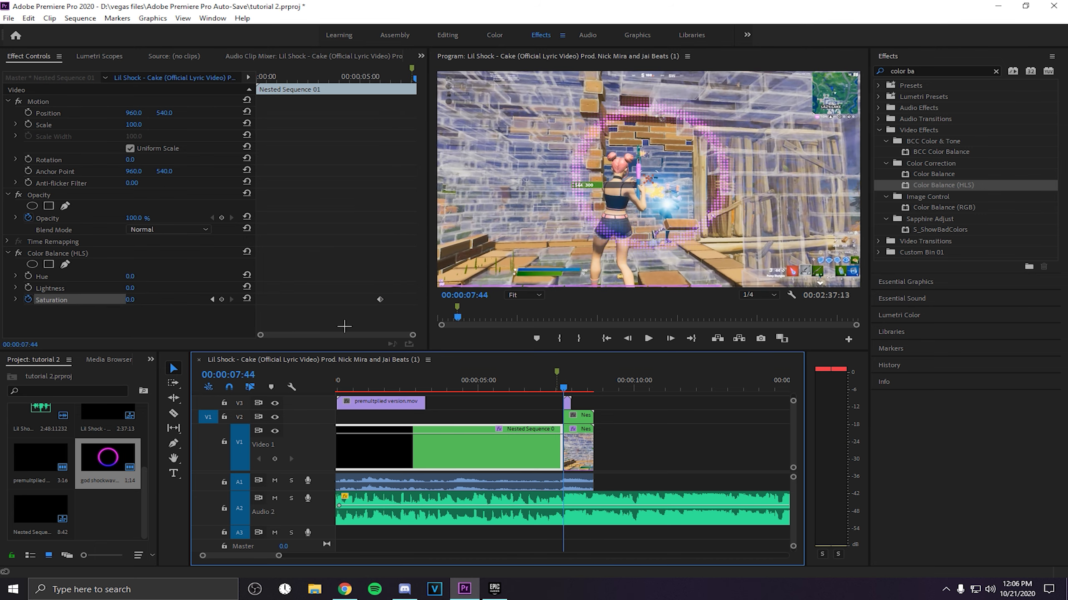
pyautogui.moveTo(141, 304); pyautogui.dragTo(252, 317)
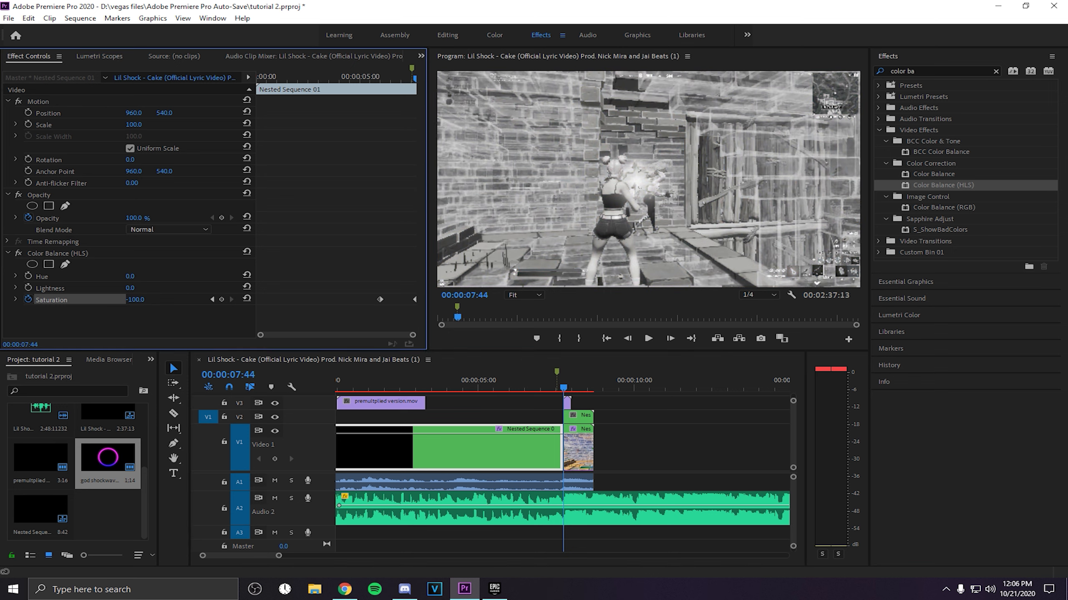
pyautogui.click(563, 395)
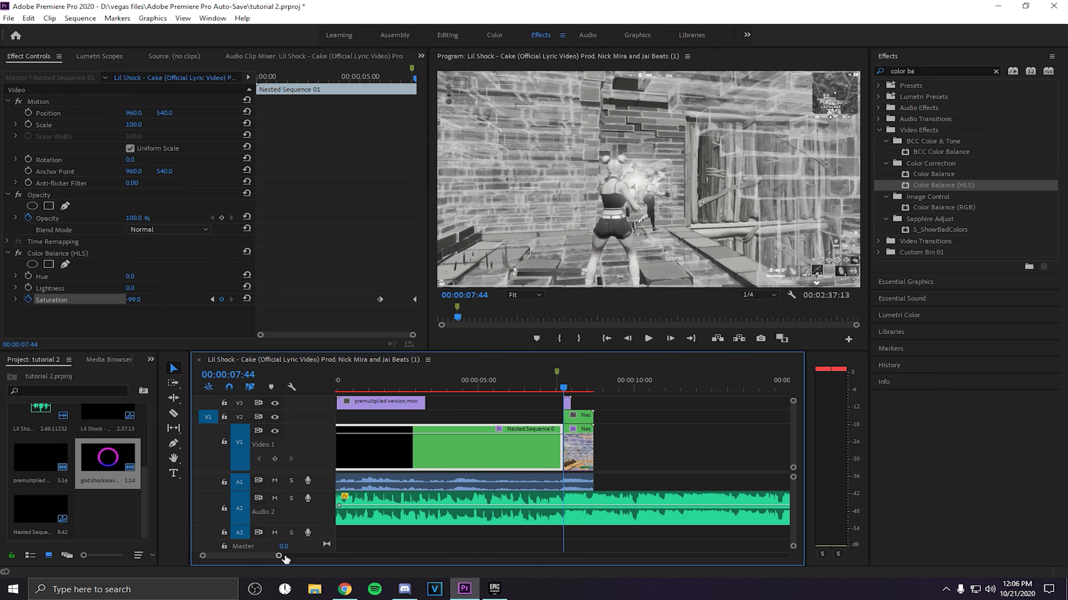
# - Add an elliptical opacity mask inside the shockwave ring on the V2 nested clip and set its feather to 500
pyautogui.moveTo(279, 556); pyautogui.dragTo(229, 556)
pyautogui.click(576, 420)
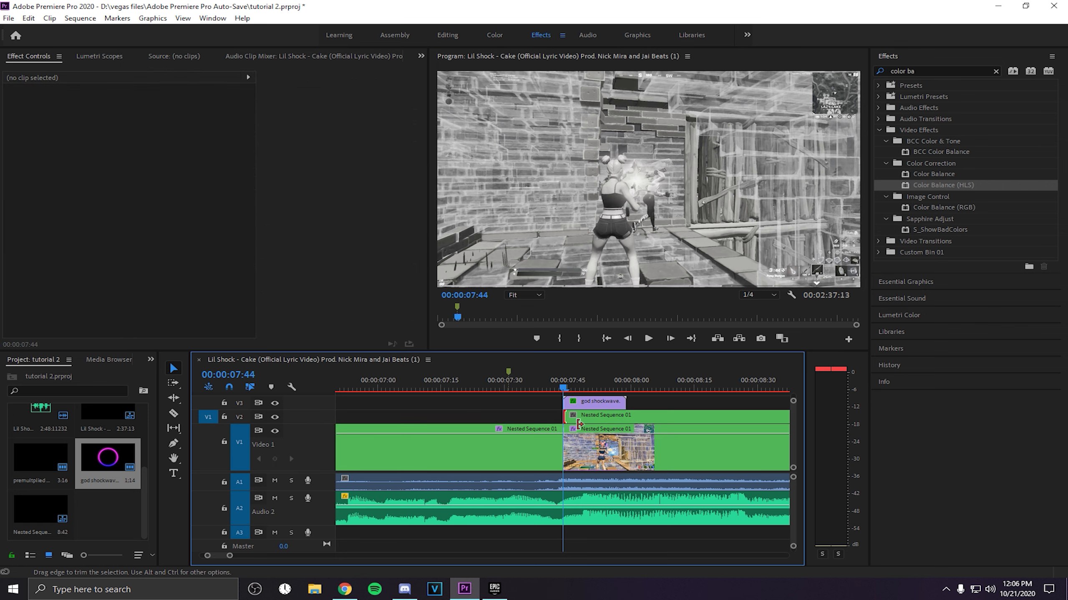
pyautogui.click(580, 421)
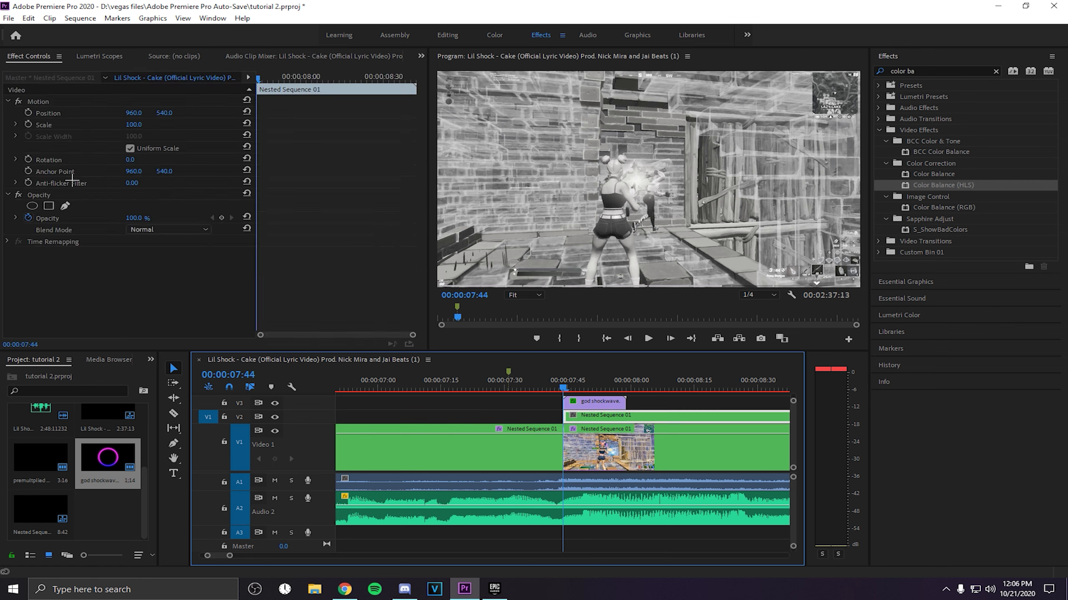
pyautogui.click(33, 206)
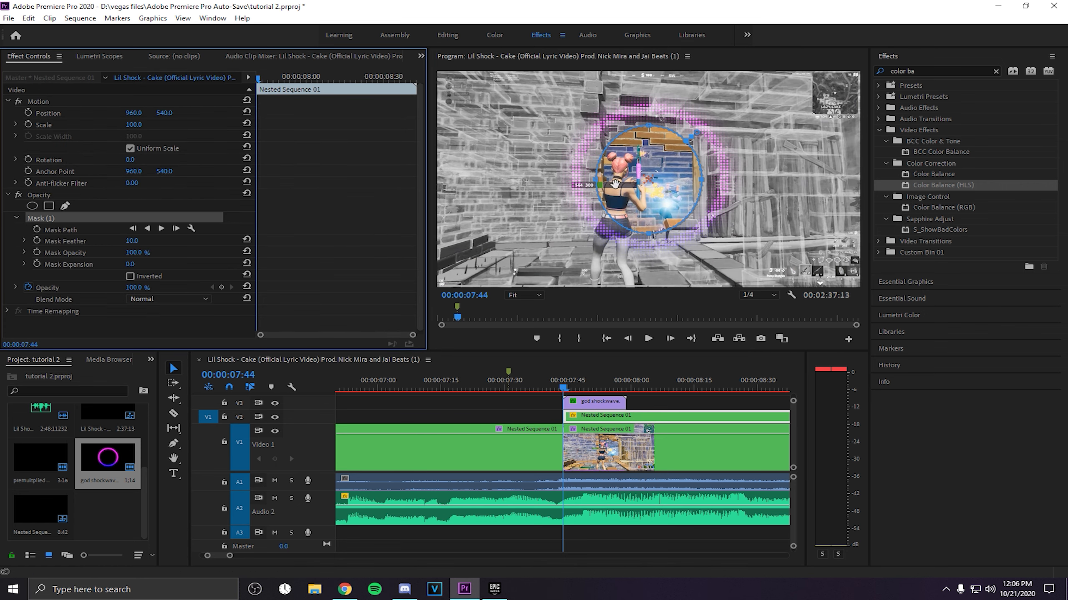
pyautogui.moveTo(651, 239); pyautogui.dragTo(651, 221)
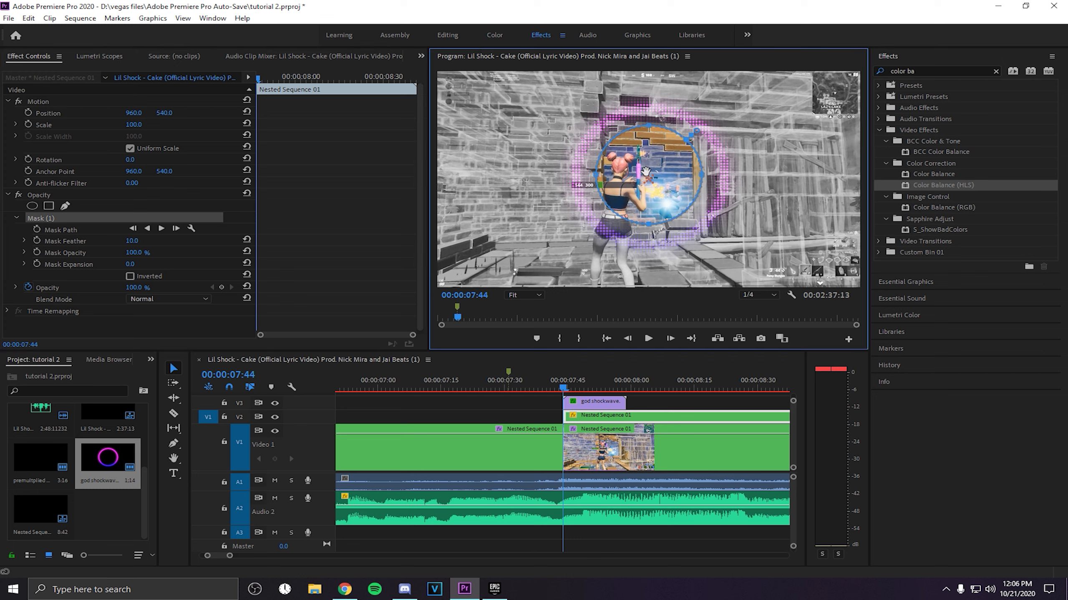
pyautogui.click(135, 241)
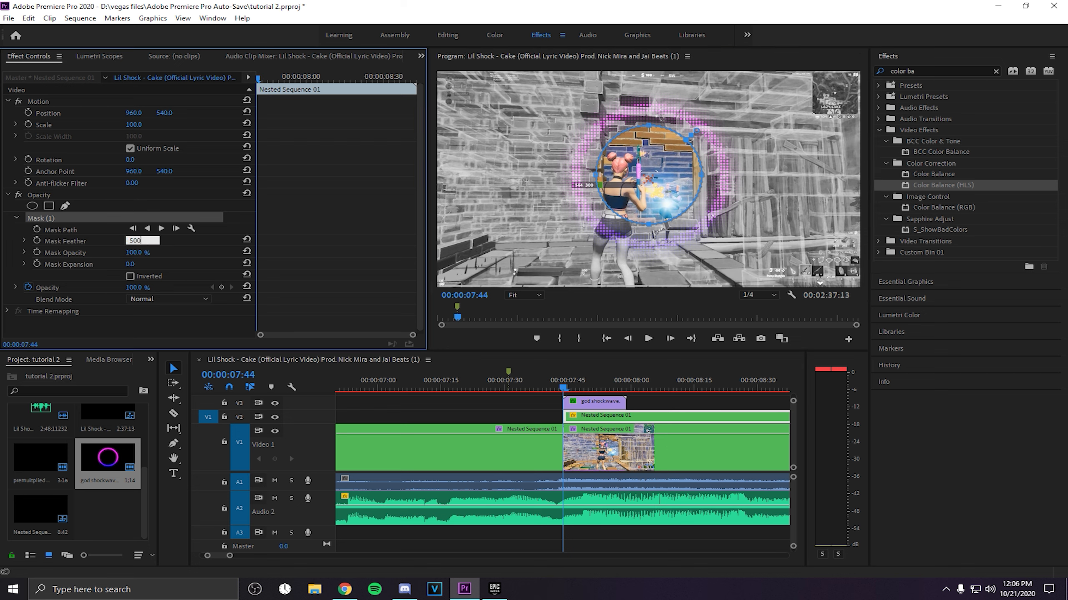
pyautogui.press('Return')
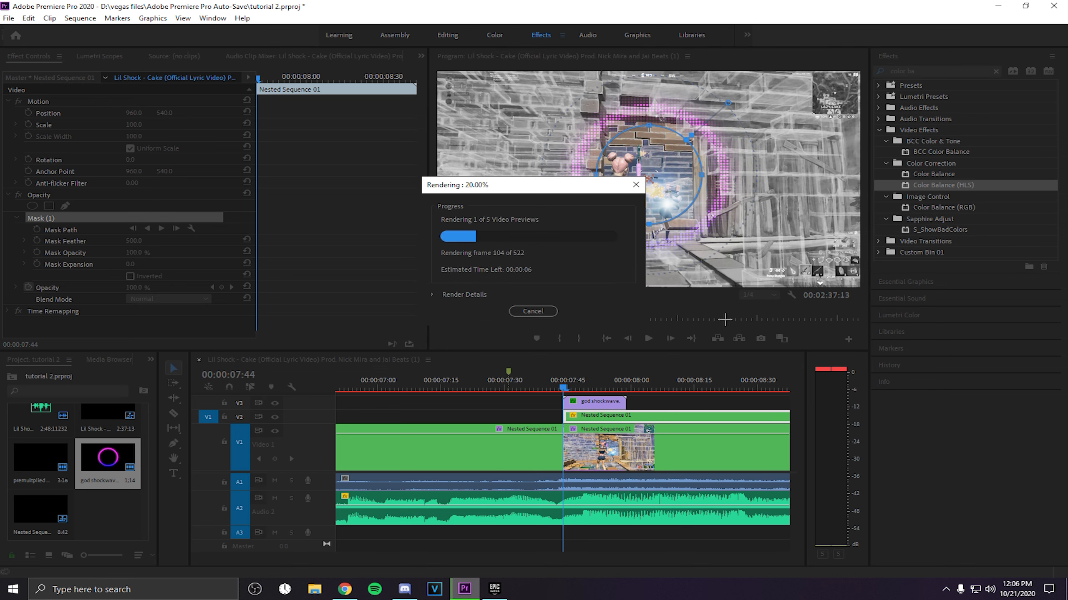
pyautogui.click(635, 186)
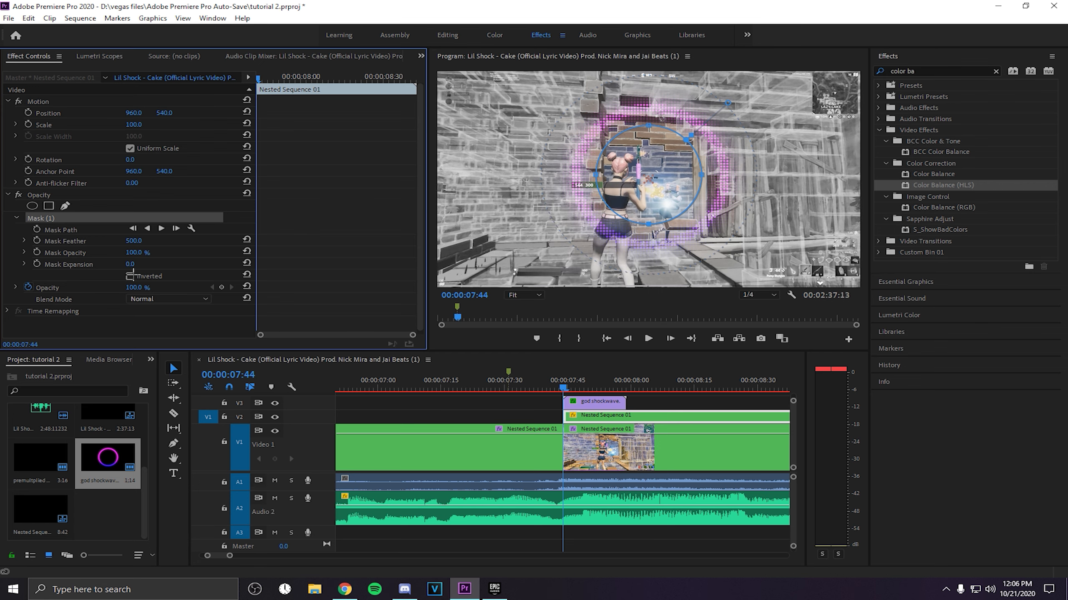
# - Keyframe the mask expansion from 0 at 00:00:07:44 to 1406 at 00:00:07:59, where the god shockwave clip ends
pyautogui.click(38, 264)
pyautogui.moveTo(593, 390); pyautogui.dragTo(634, 378)
pyautogui.press('Down')
pyautogui.press('Left')
pyautogui.press('Right')
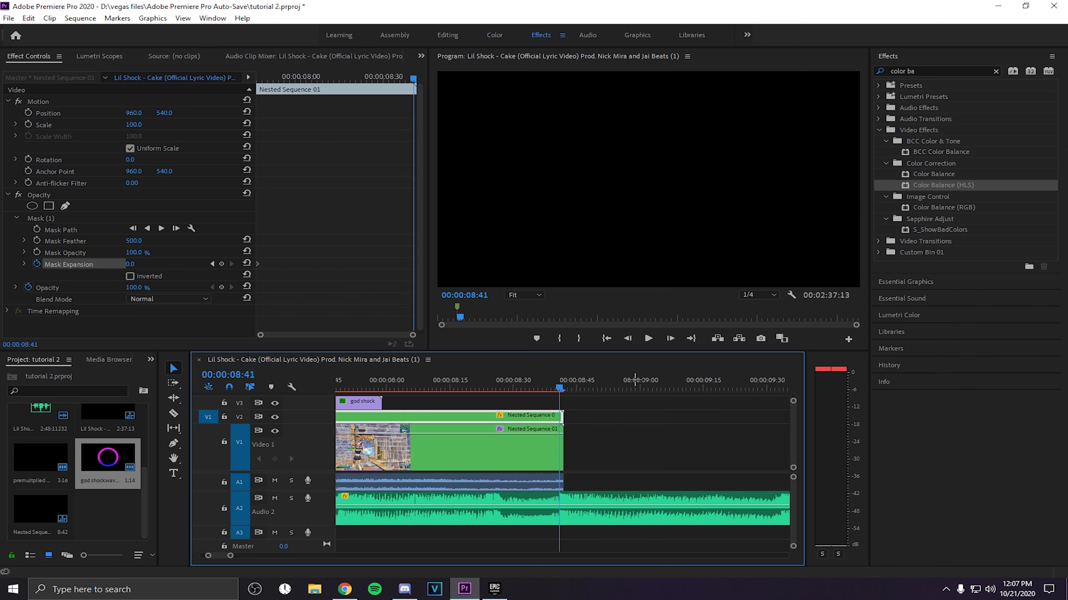
pyautogui.scroll(3, 667, 379)
pyautogui.moveTo(667, 379); pyautogui.dragTo(724, 371)
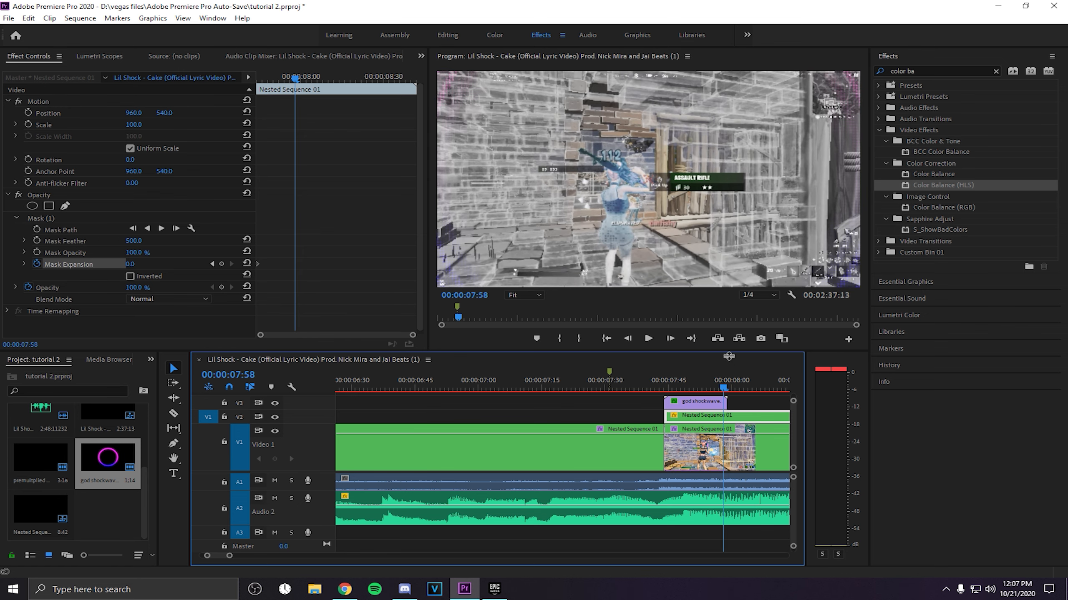
pyautogui.press('Right')
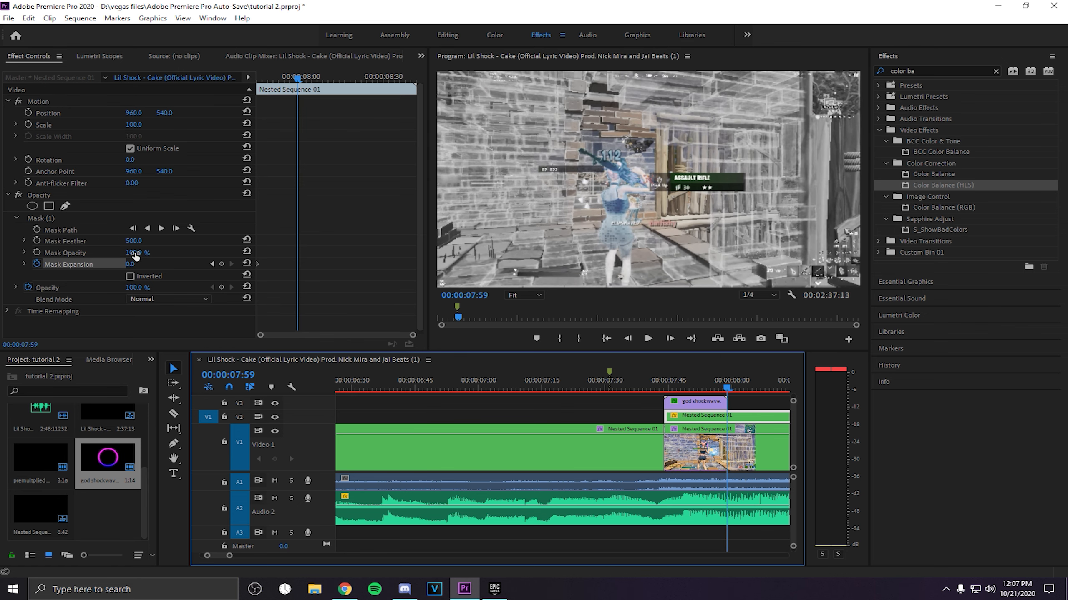
pyautogui.moveTo(130, 264); pyautogui.dragTo(302, 264)
pyautogui.moveTo(134, 264); pyautogui.dragTo(295, 264)
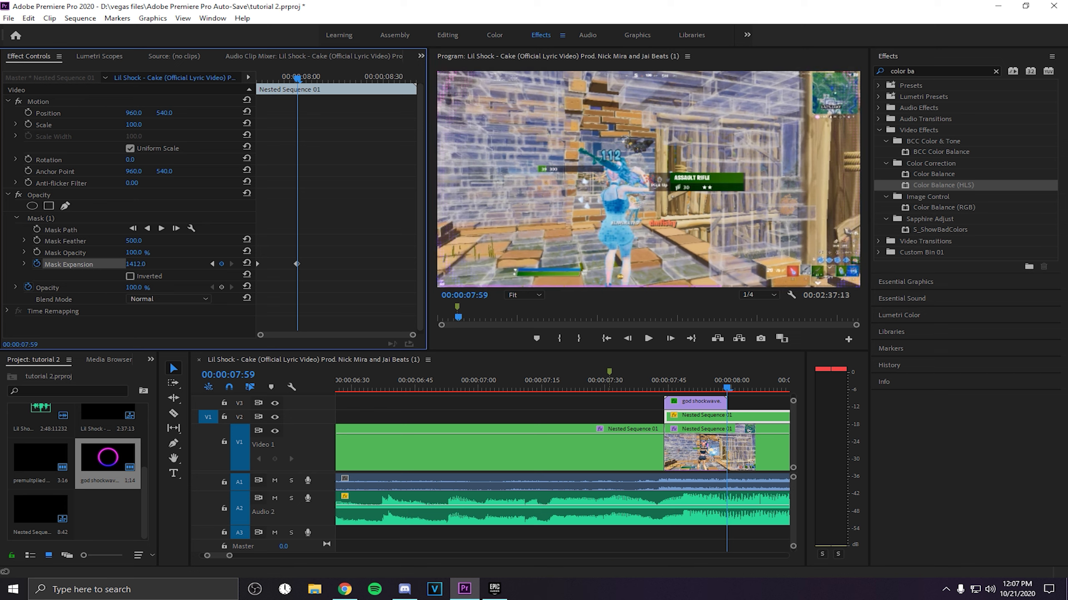
pyautogui.moveTo(136, 264); pyautogui.dragTo(134, 264)
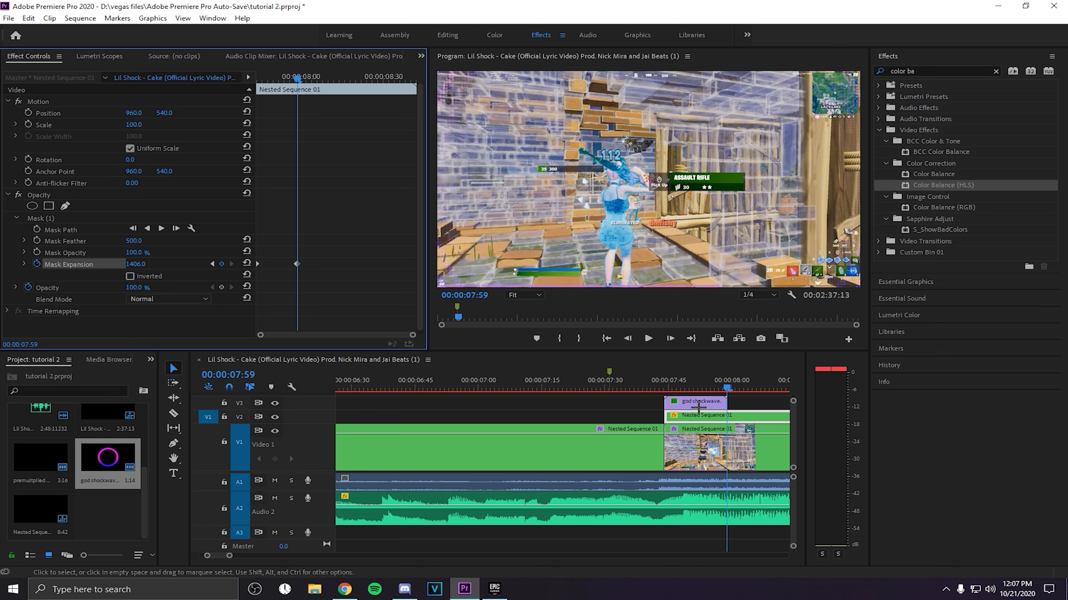
# - Play back the section around the cut from about 00:00:07:30 to check the colour reveal through the shockwave
pyautogui.click(632, 387)
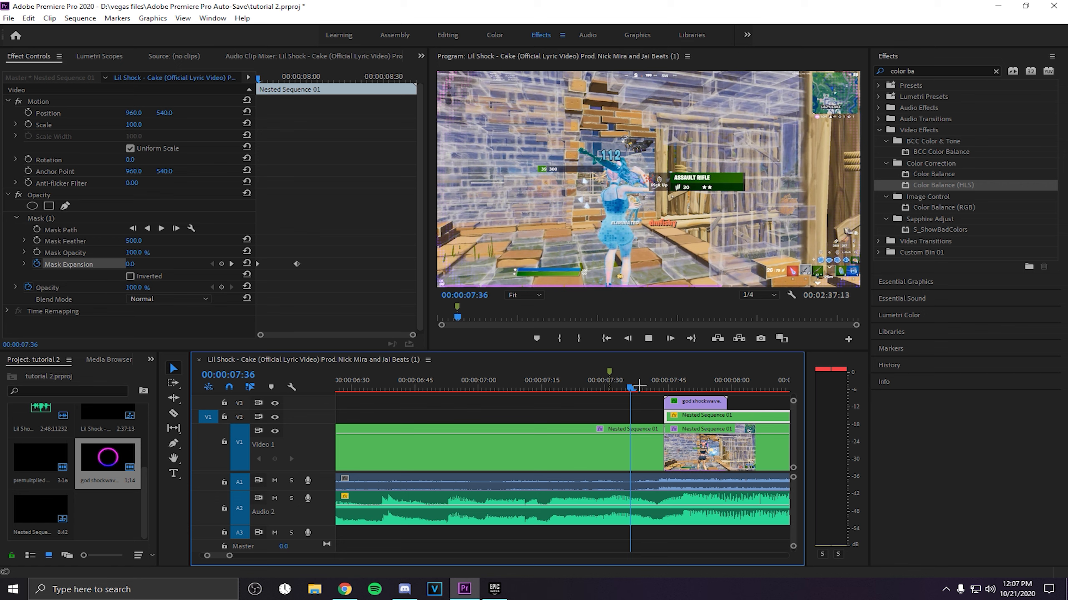
pyautogui.press('Right')
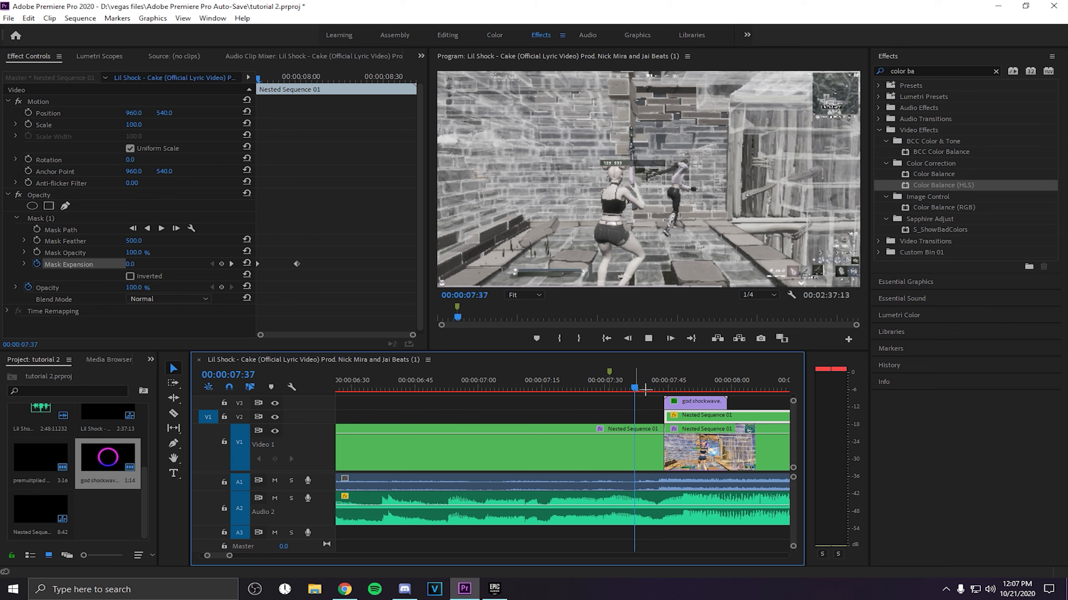
pyautogui.press('space')
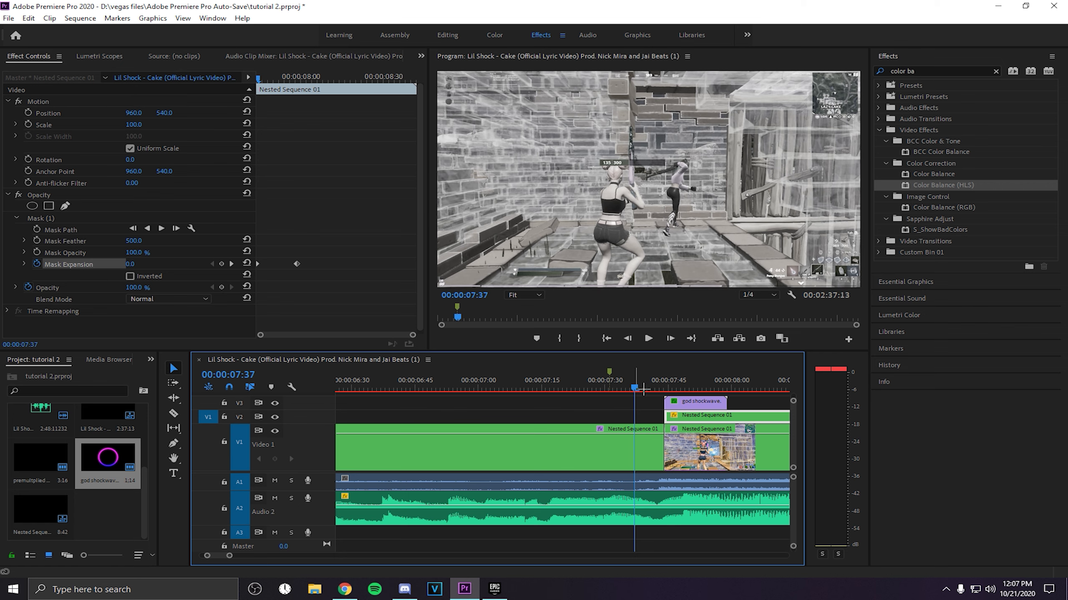
pyautogui.press('space')
pyautogui.press('space')
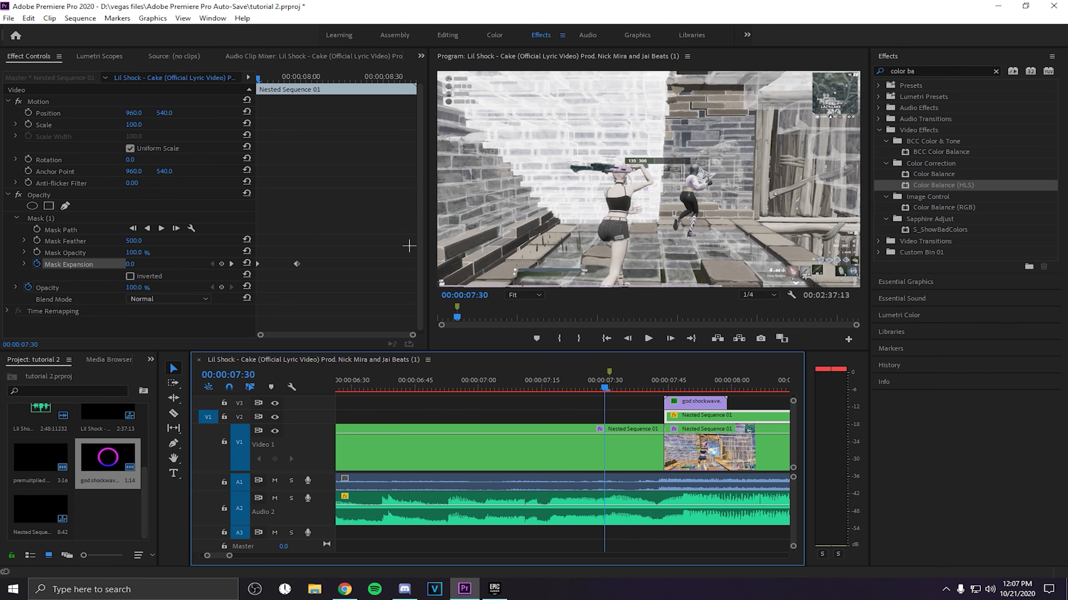
pyautogui.press('space')
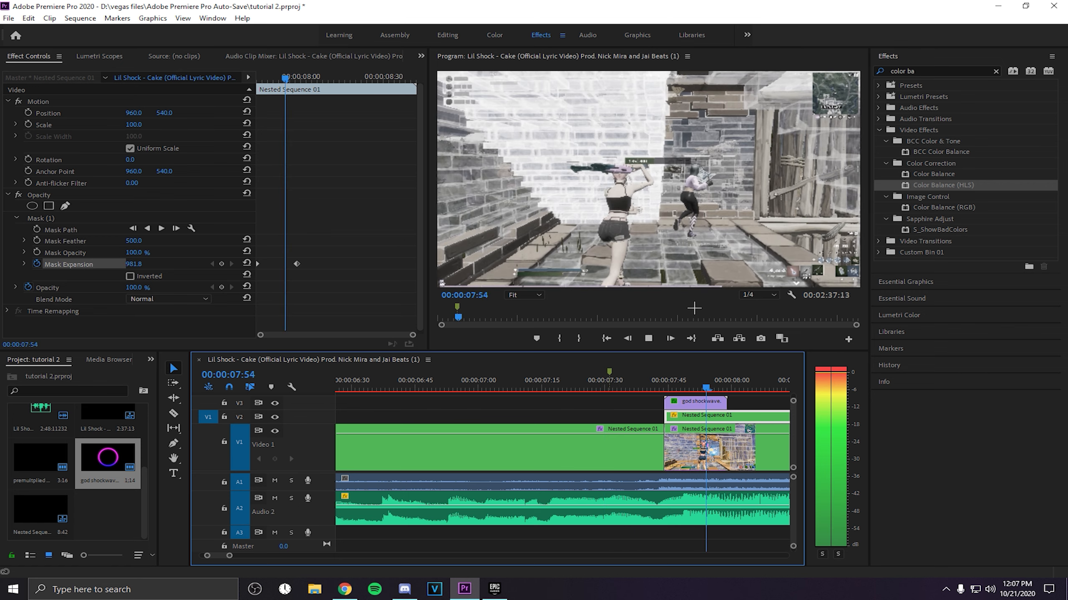
pyautogui.press('space')
# - Close Premiere Pro with the project changes saved, restart it and reopen the tutorial 2 project
pyautogui.click(1054, 6)
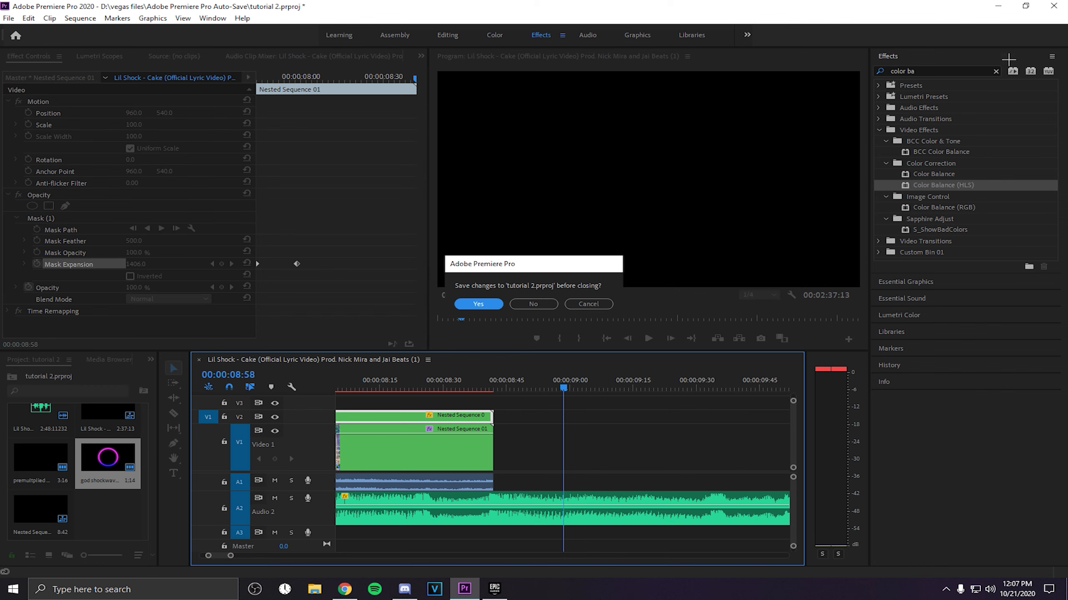
pyautogui.click(483, 309)
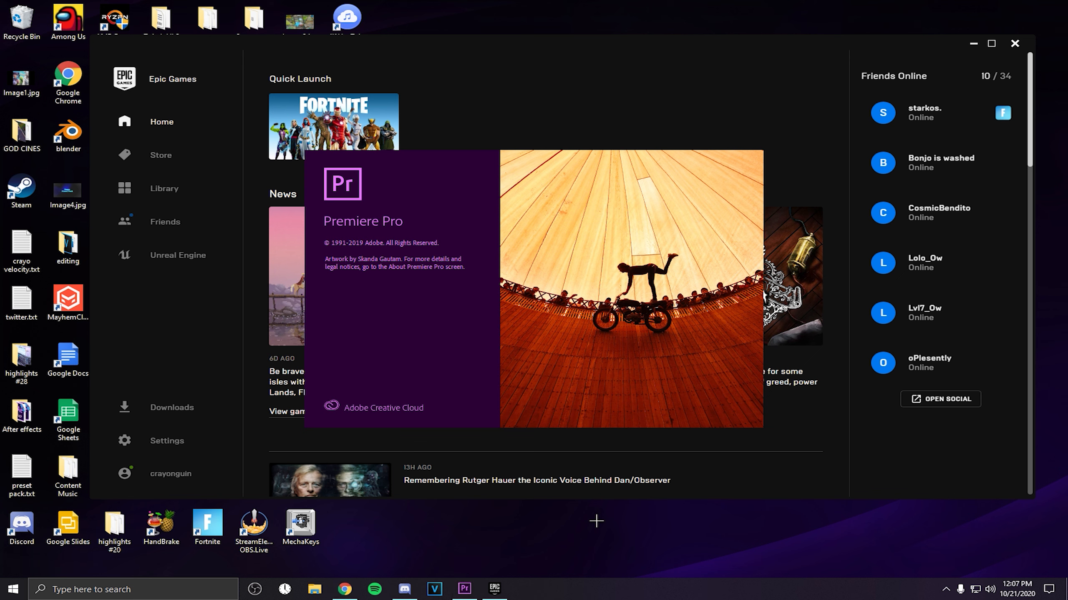
pyautogui.moveTo(596, 521); pyautogui.dragTo(665, 453)
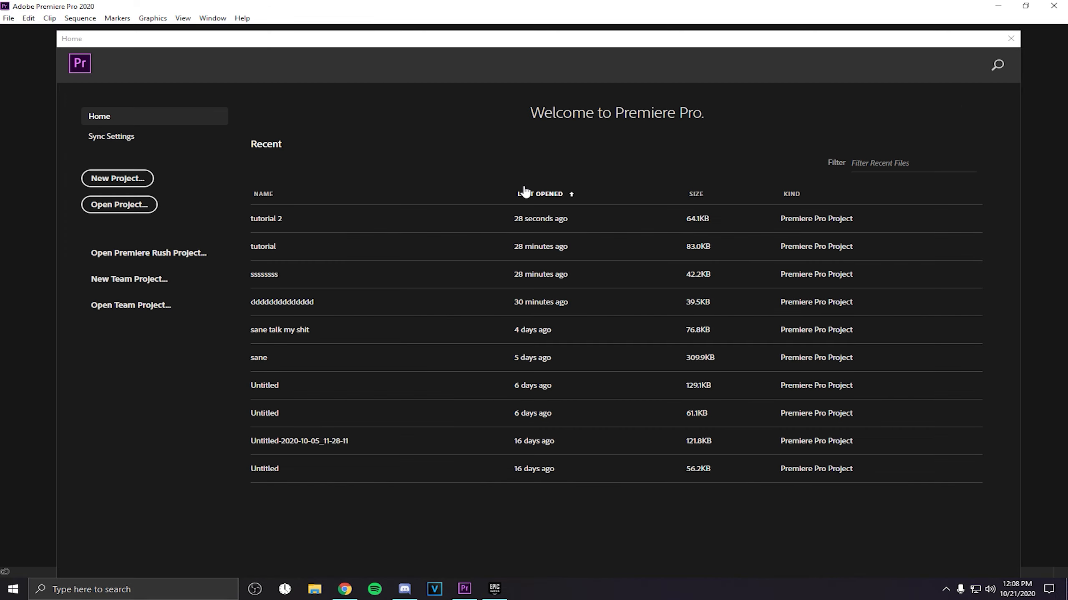
pyautogui.click(411, 219)
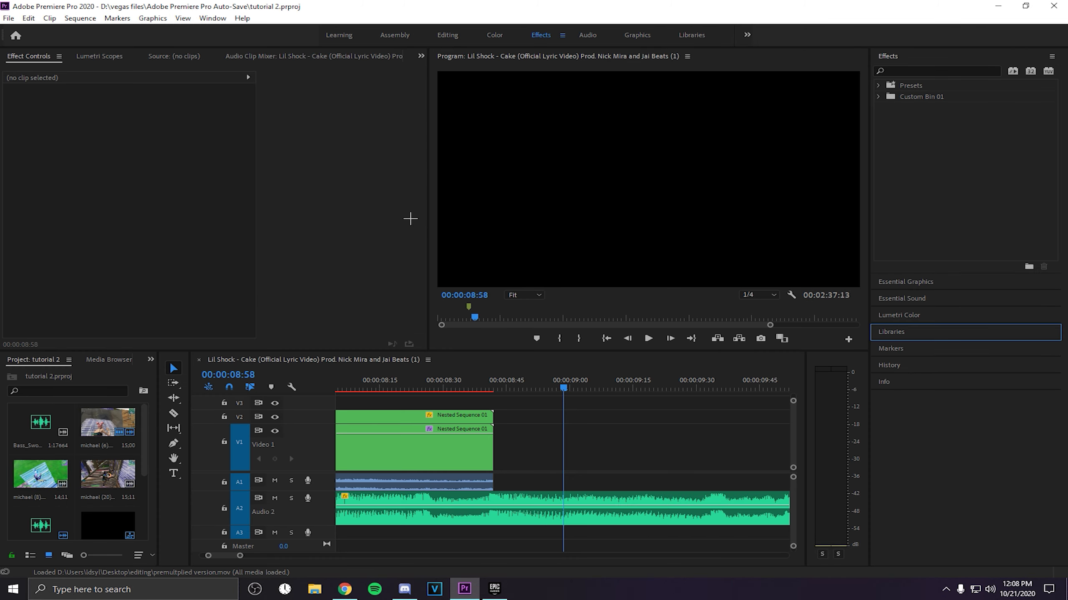
# - Review the shockwave transition around the cut in the reopened sequence and return to 00:00:07:40
pyautogui.moveTo(380, 385)
pyautogui.mouseDown()
pyautogui.moveTo(69, 362)
pyautogui.moveTo(365, 372)
pyautogui.mouseUp()
pyautogui.press('space')
pyautogui.press('space')
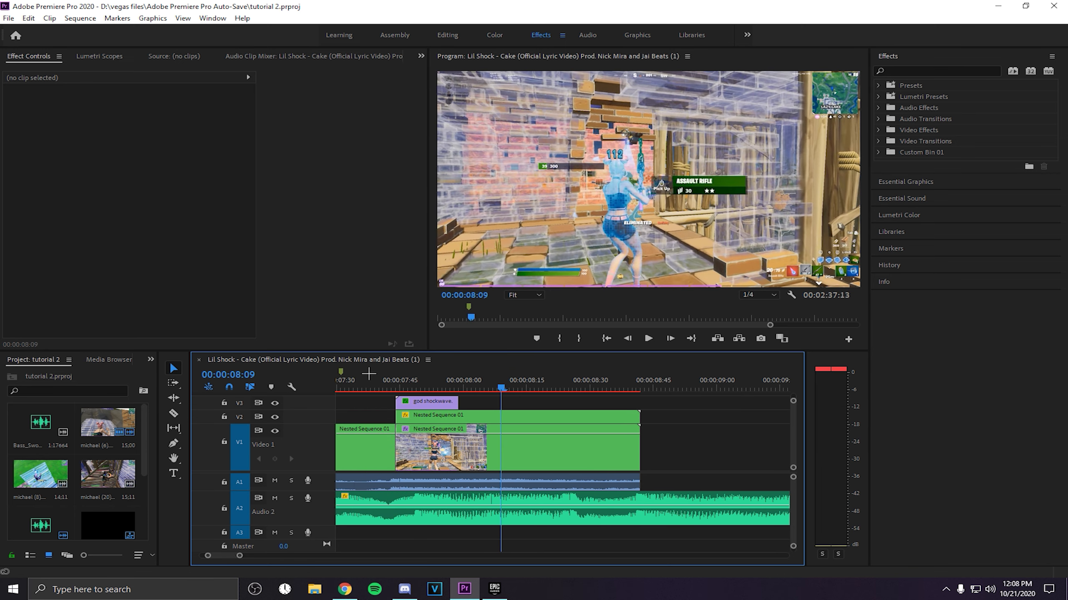
pyautogui.click(379, 382)
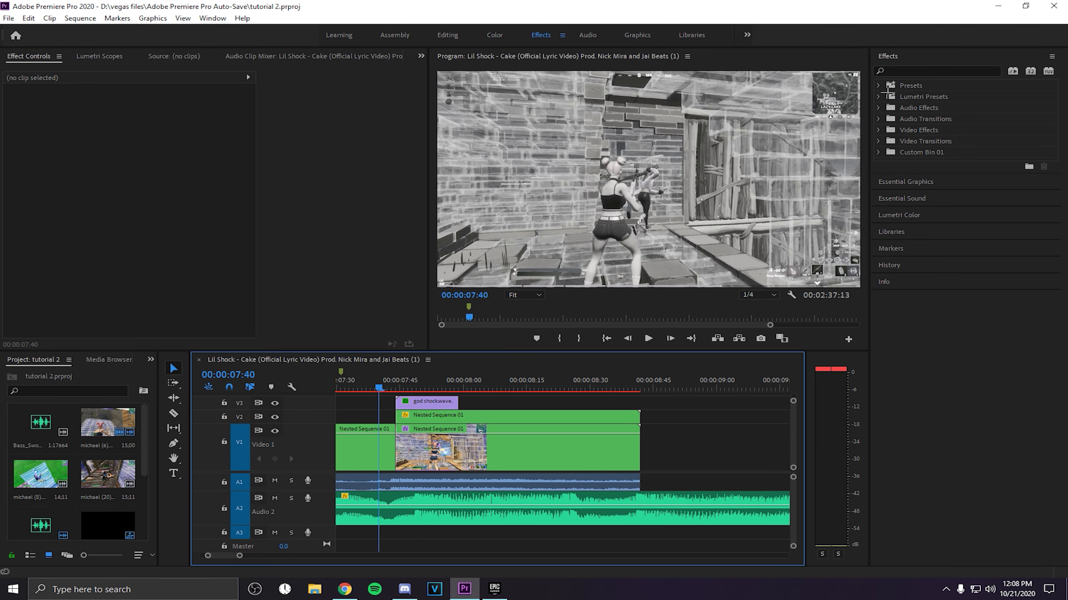
# - Apply the ZZZ Inside shockwave preset from the Tutorial preset folder to the nested clip on V2
pyautogui.click(878, 86)
pyautogui.scroll(-3, 892, 315)
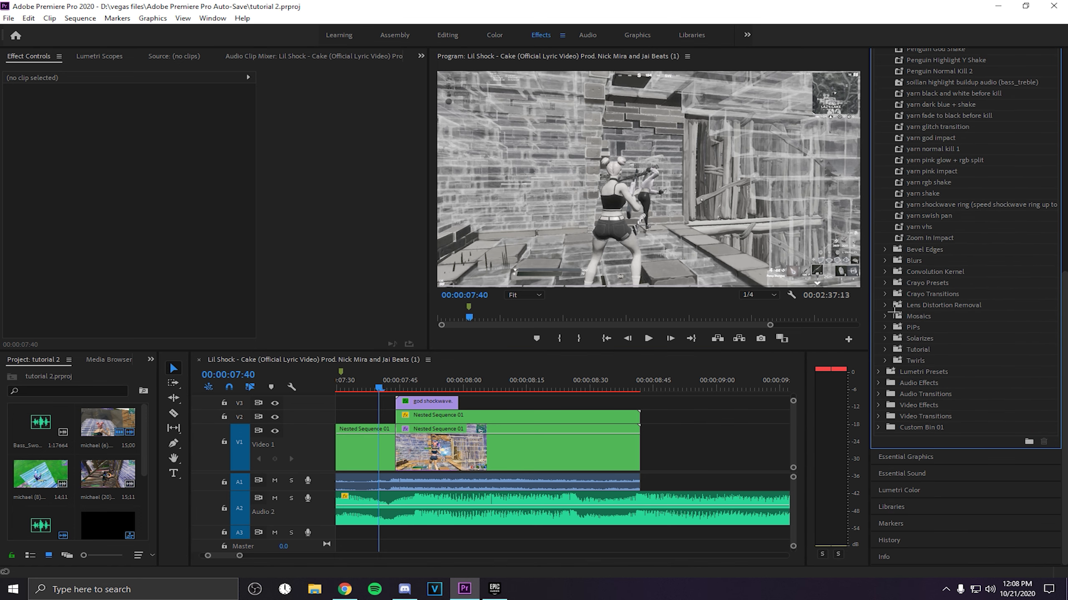
pyautogui.click(886, 294)
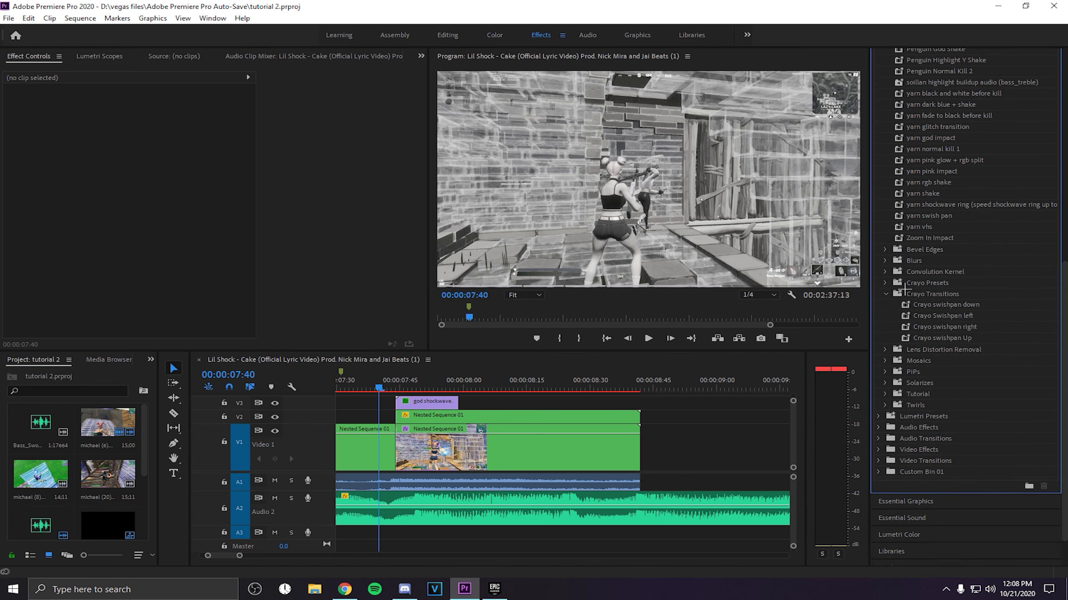
pyautogui.click(886, 294)
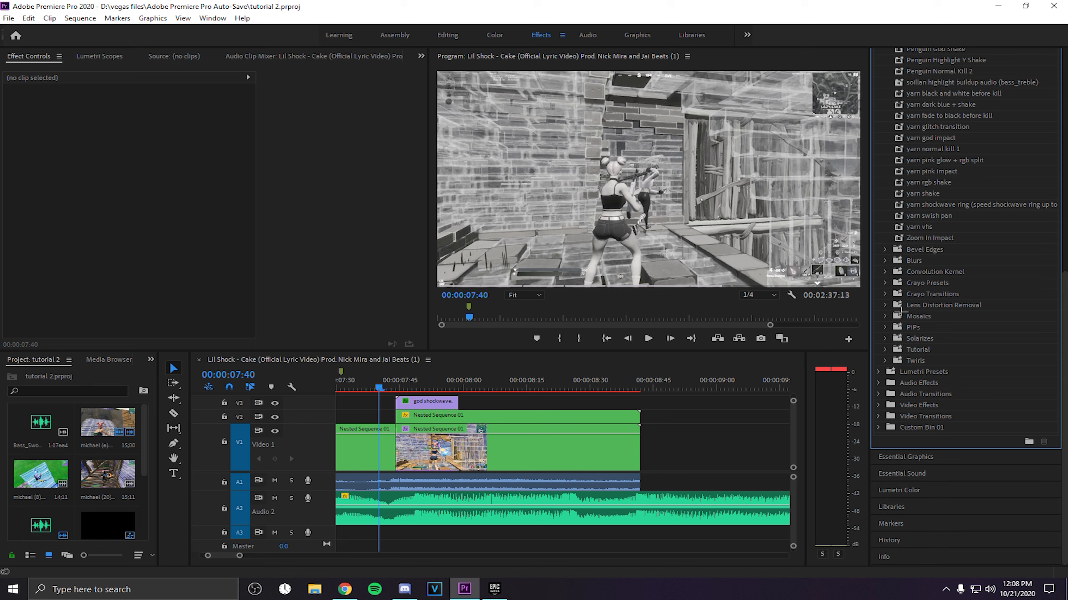
pyautogui.click(897, 352)
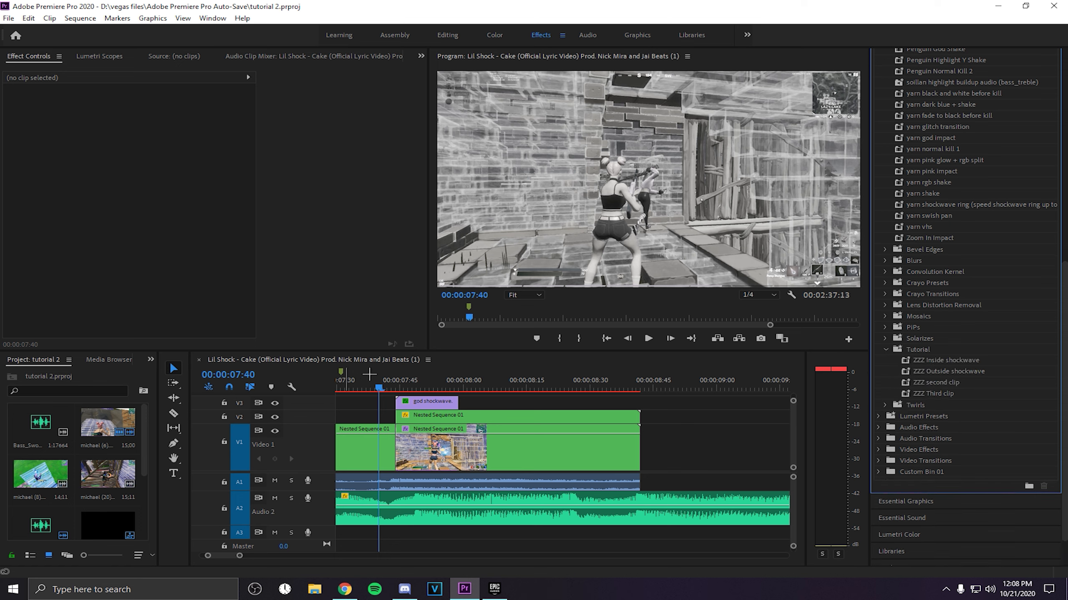
pyautogui.click(399, 384)
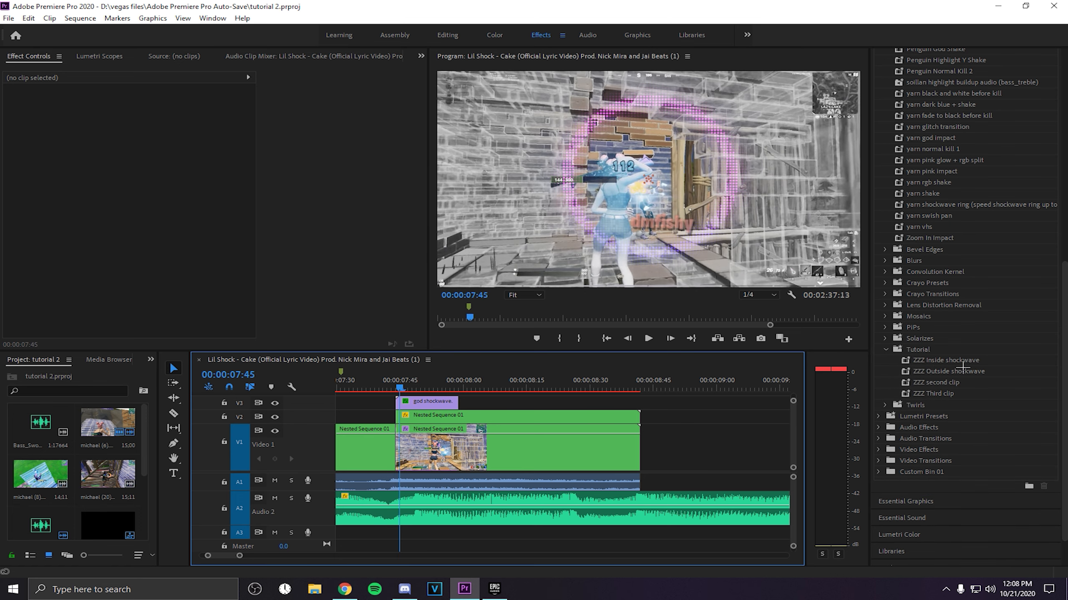
pyautogui.moveTo(963, 365); pyautogui.dragTo(533, 434)
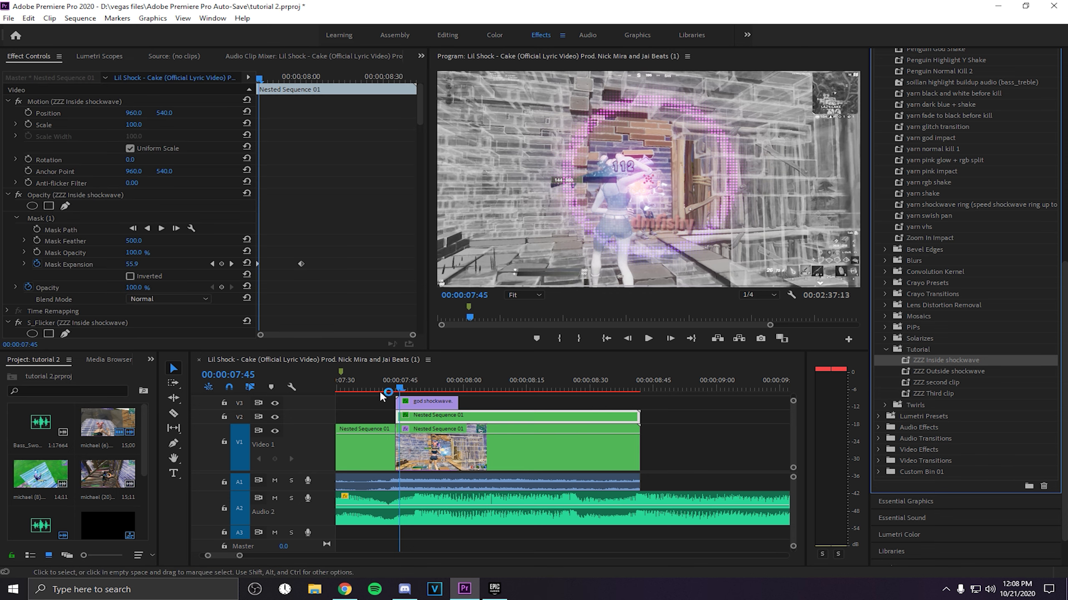
# - Move the playhead to 00:00:07:44 and set the S_Glow Matte of the nested clip on V2 to Video 1
pyautogui.moveTo(401, 389); pyautogui.dragTo(397, 390)
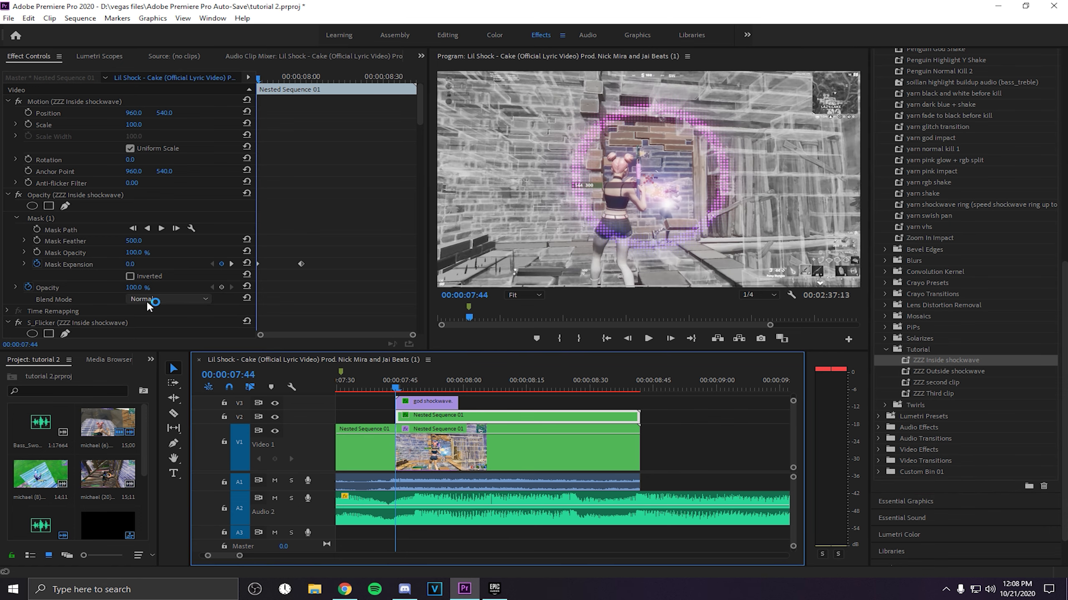
pyautogui.scroll(-3, 168, 294)
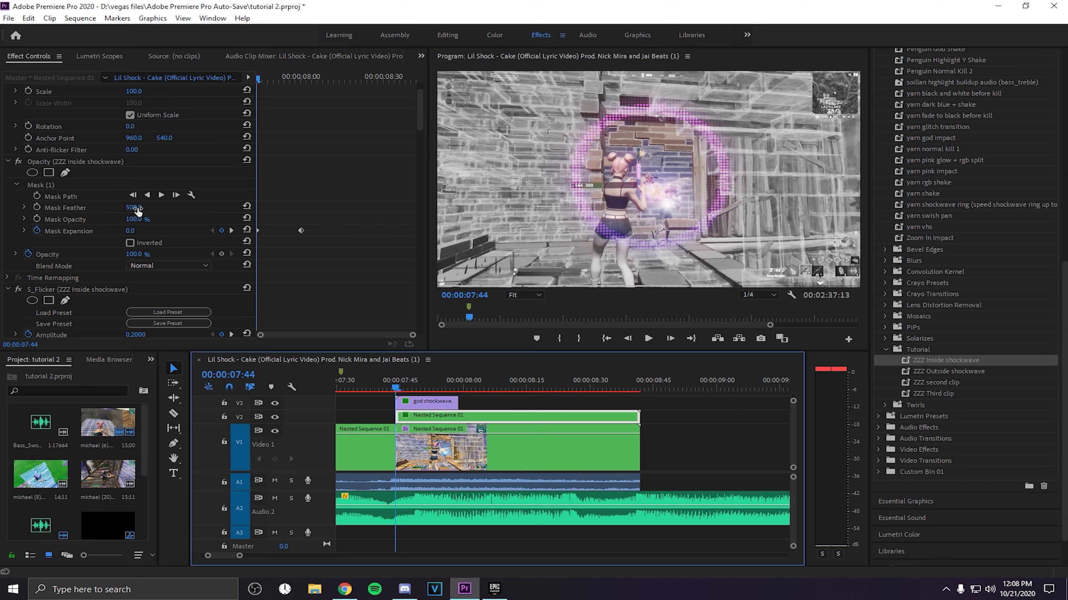
pyautogui.scroll(-5, 138, 212)
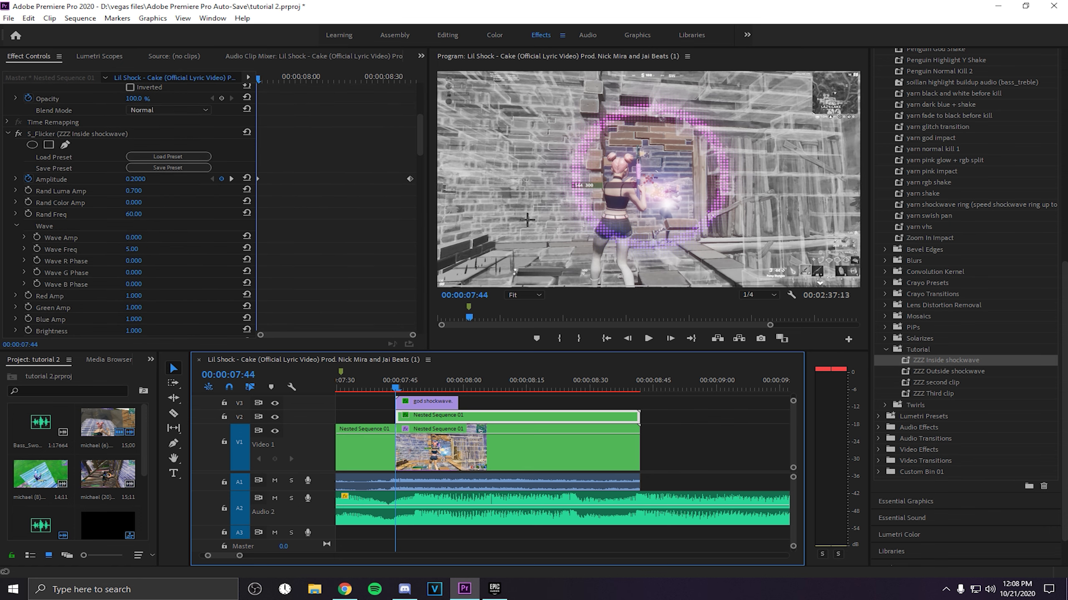
pyautogui.scroll(-3, 87, 264)
pyautogui.scroll(-2, 87, 264)
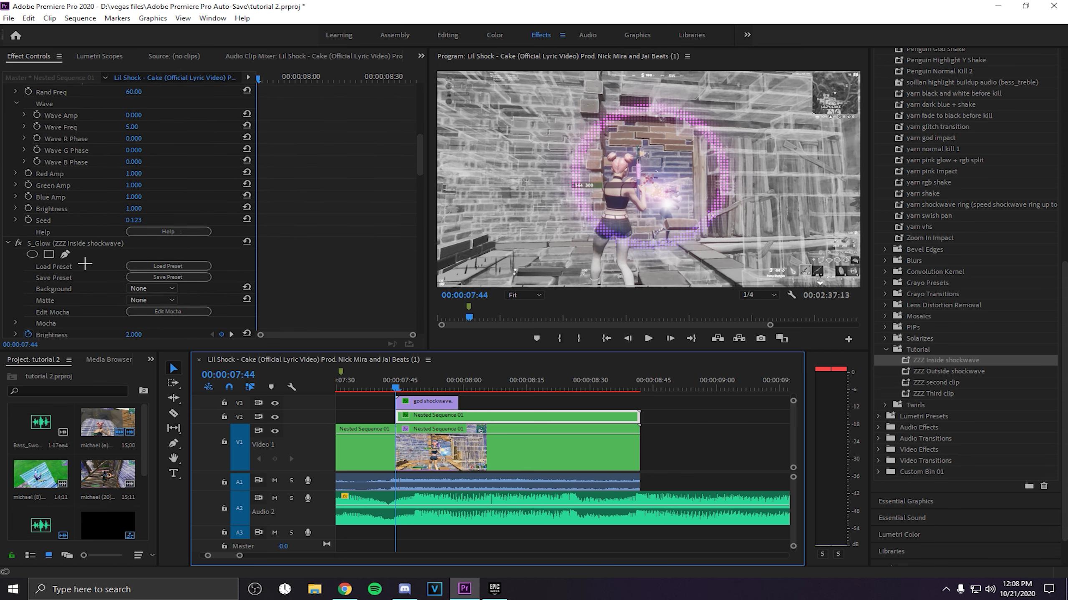
pyautogui.scroll(4, 84, 303)
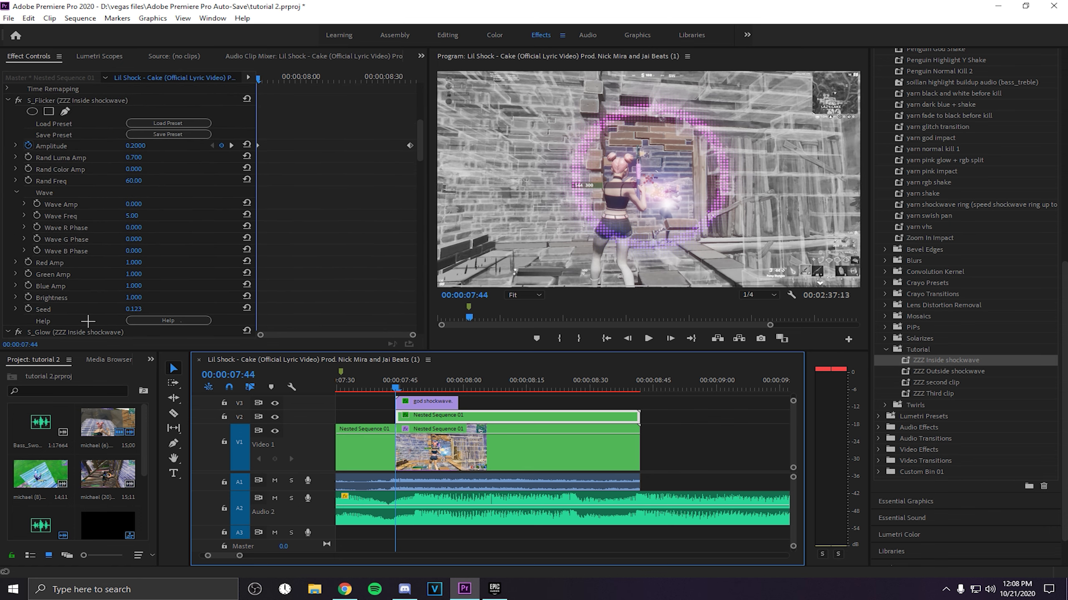
pyautogui.scroll(-6, 101, 290)
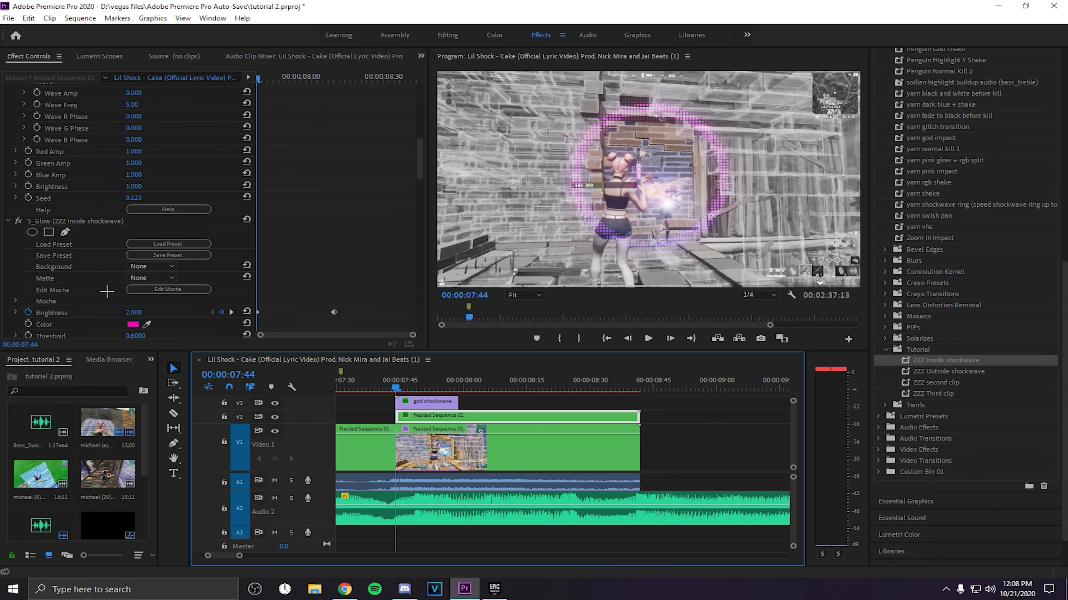
pyautogui.click(151, 234)
pyautogui.click(147, 244)
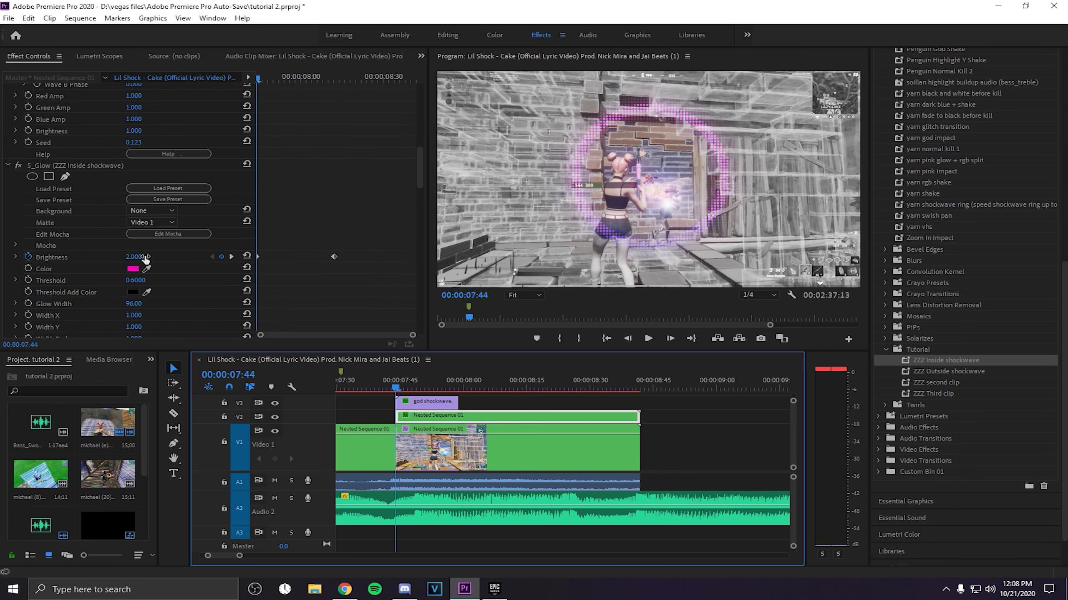
# - Examine the remaining S_Glow settings and all S_Shake settings of the nested clip on V2
pyautogui.scroll(-3, 116, 284)
pyautogui.scroll(-1, 112, 283)
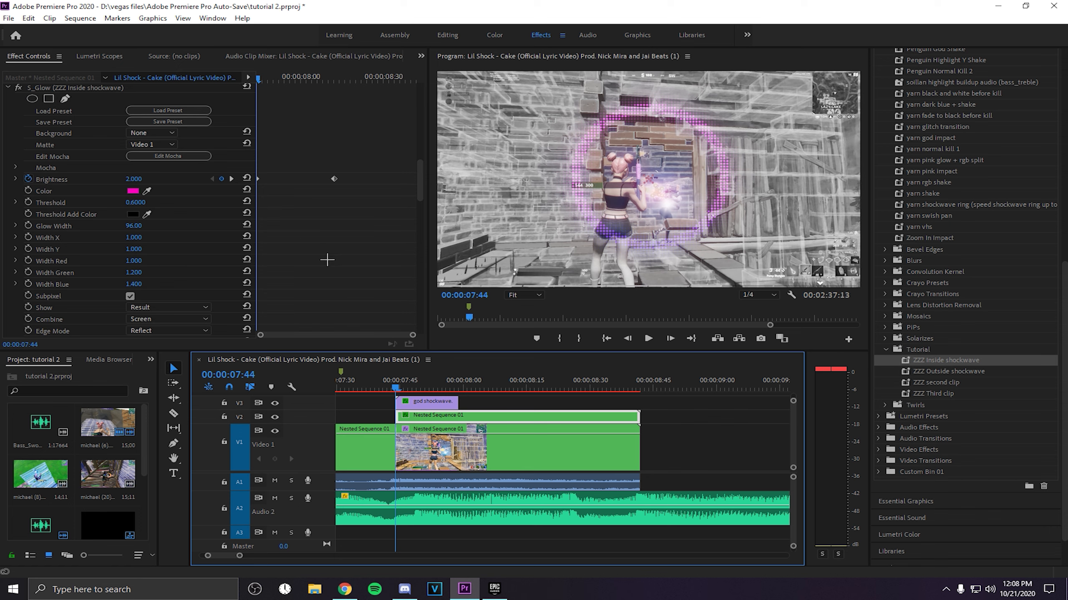
pyautogui.scroll(-10, 160, 252)
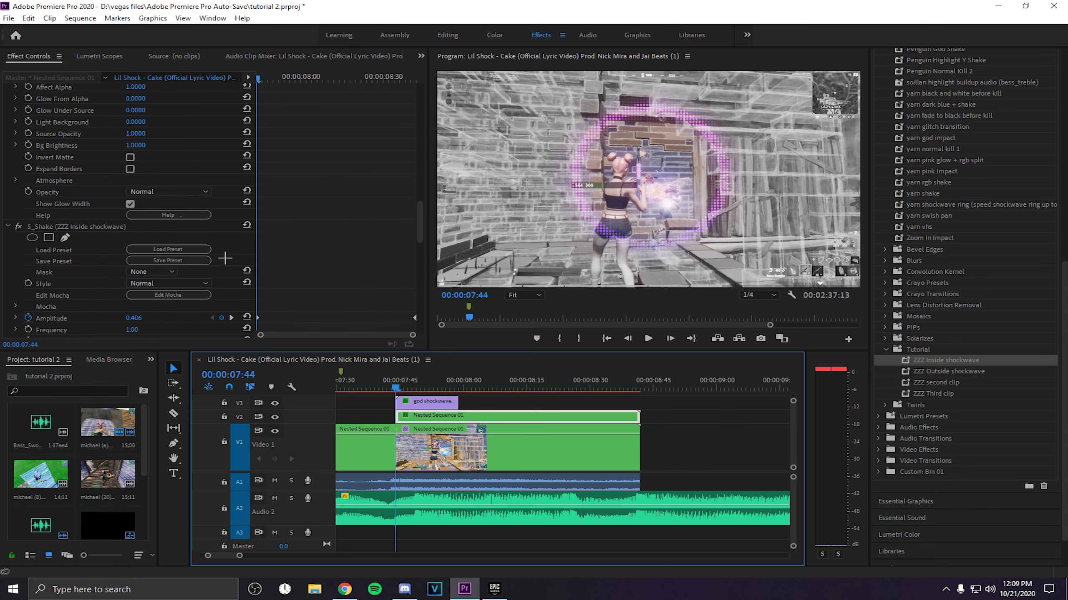
pyautogui.scroll(-5, 225, 258)
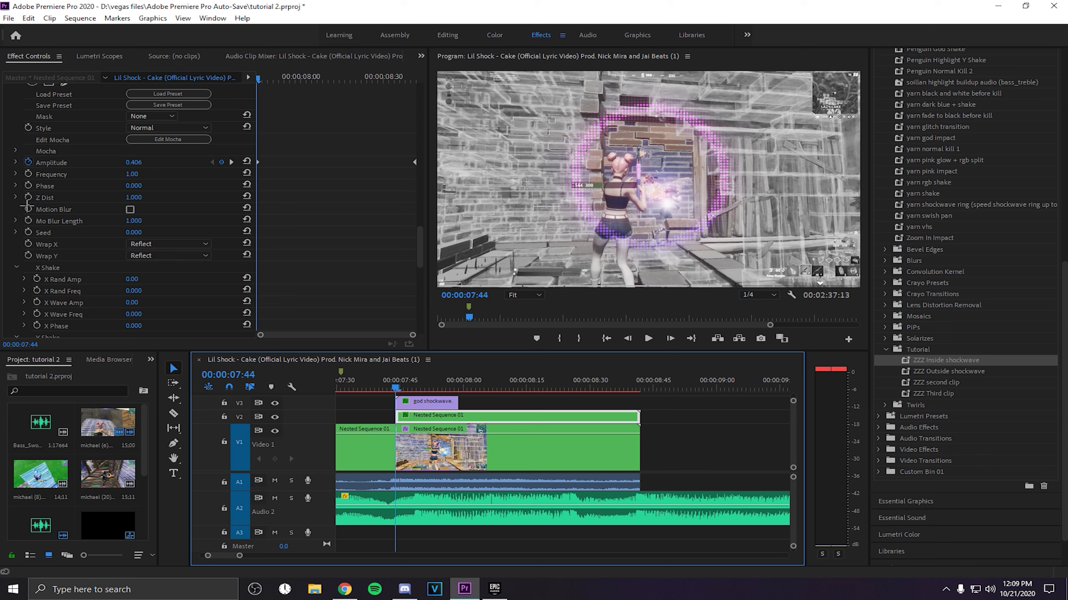
pyautogui.scroll(-2, 36, 214)
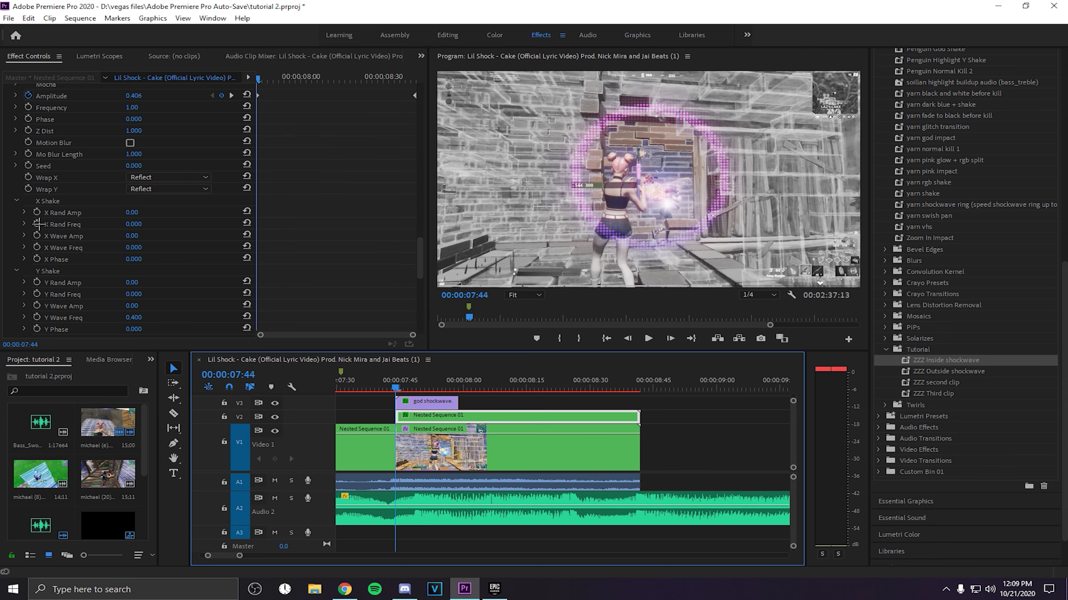
pyautogui.scroll(1, 24, 226)
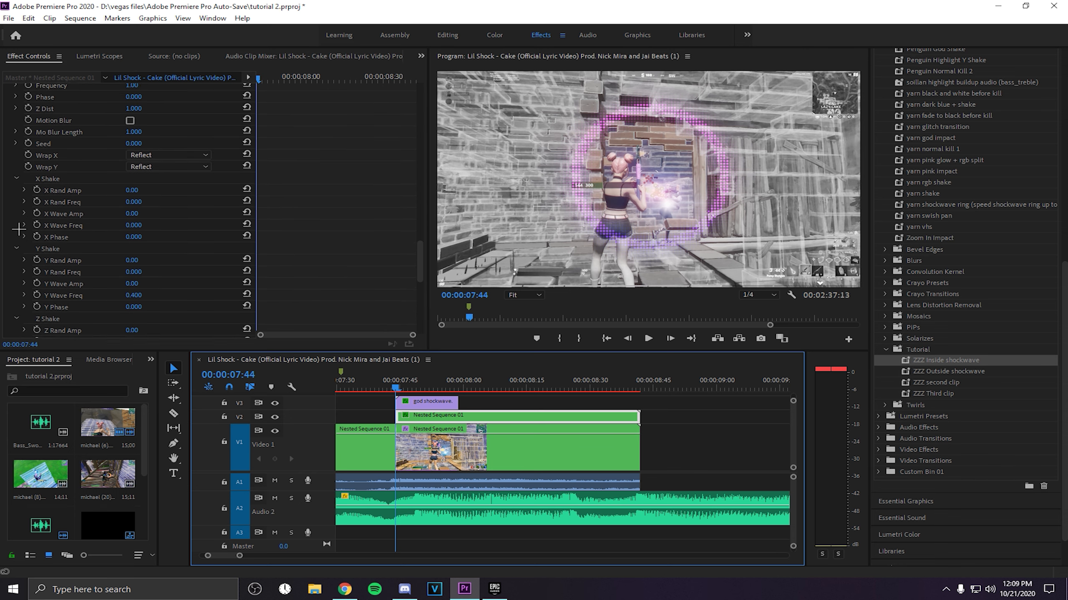
pyautogui.scroll(-8, 19, 231)
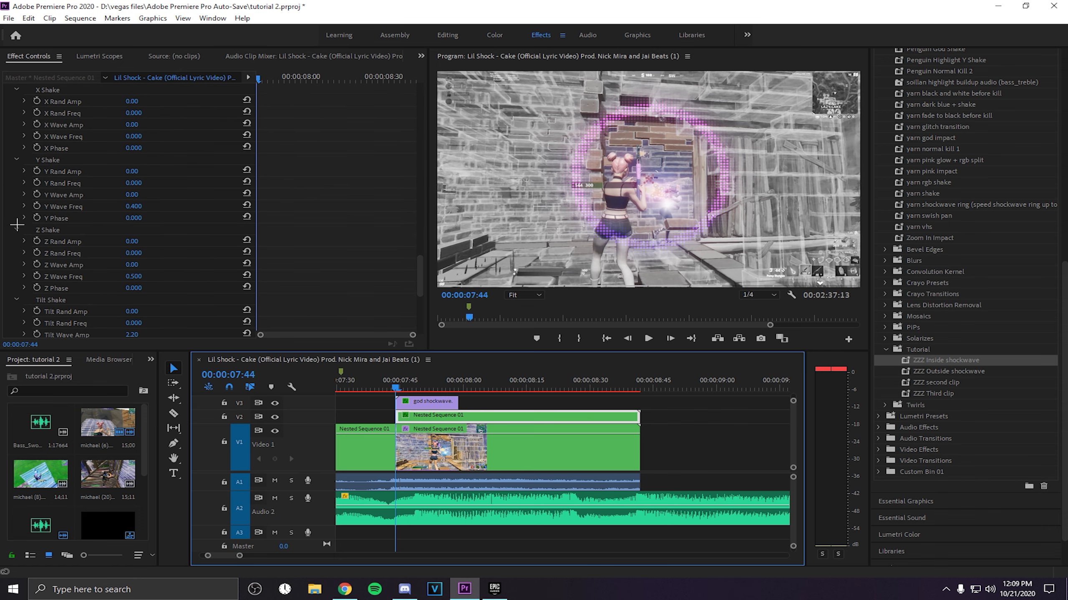
pyautogui.scroll(-5, 15, 227)
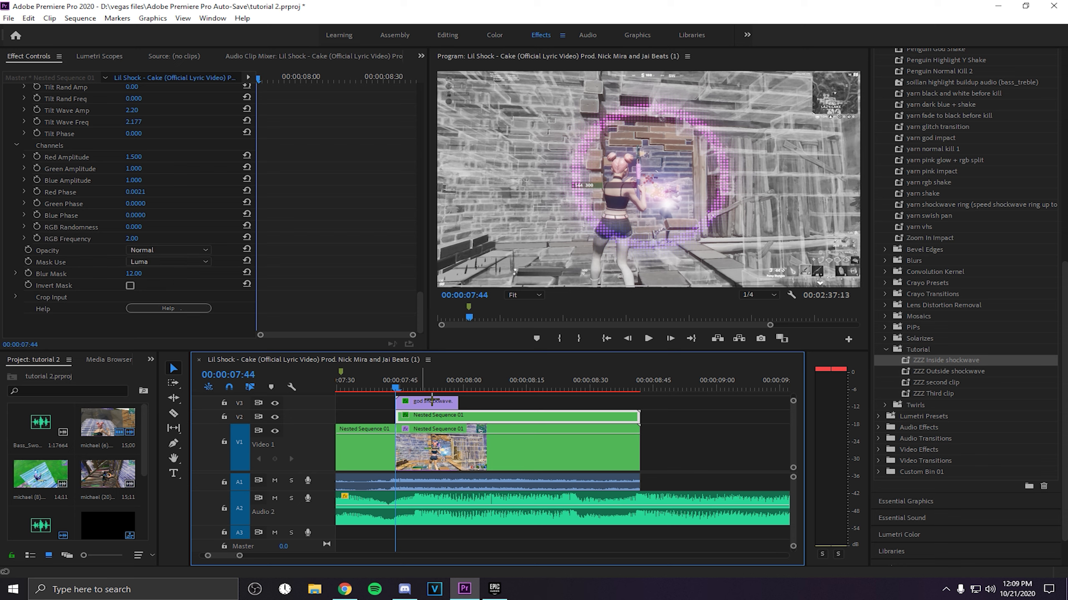
# - Apply the ZZZ Outside shockwave preset to the nested clip on V1 and delete the duplicate Color Balance (HLS) effect it adds
pyautogui.moveTo(951, 377); pyautogui.dragTo(462, 455)
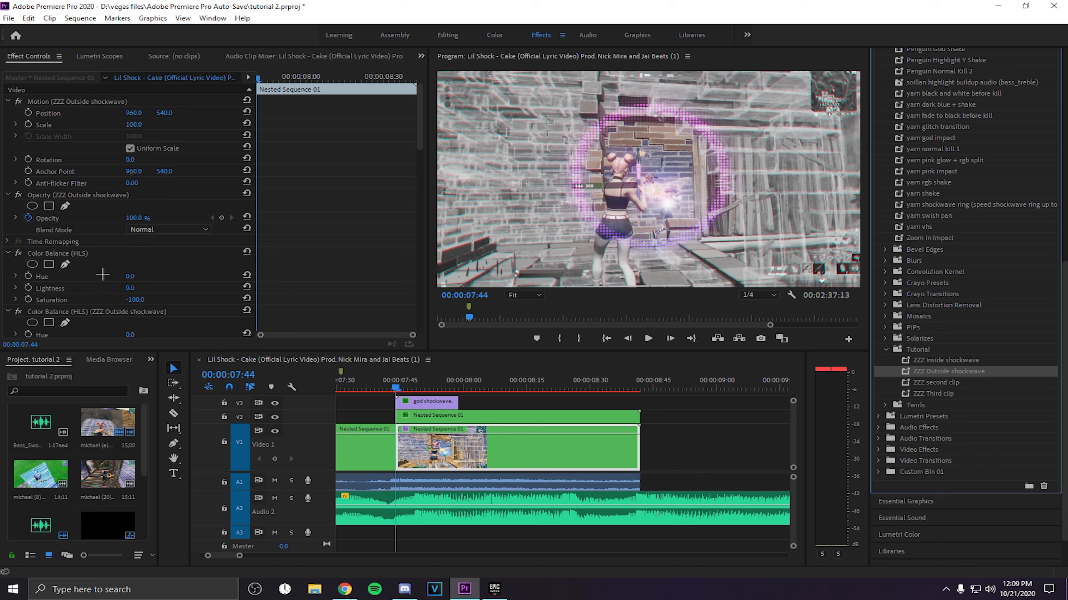
pyautogui.scroll(-1, 102, 274)
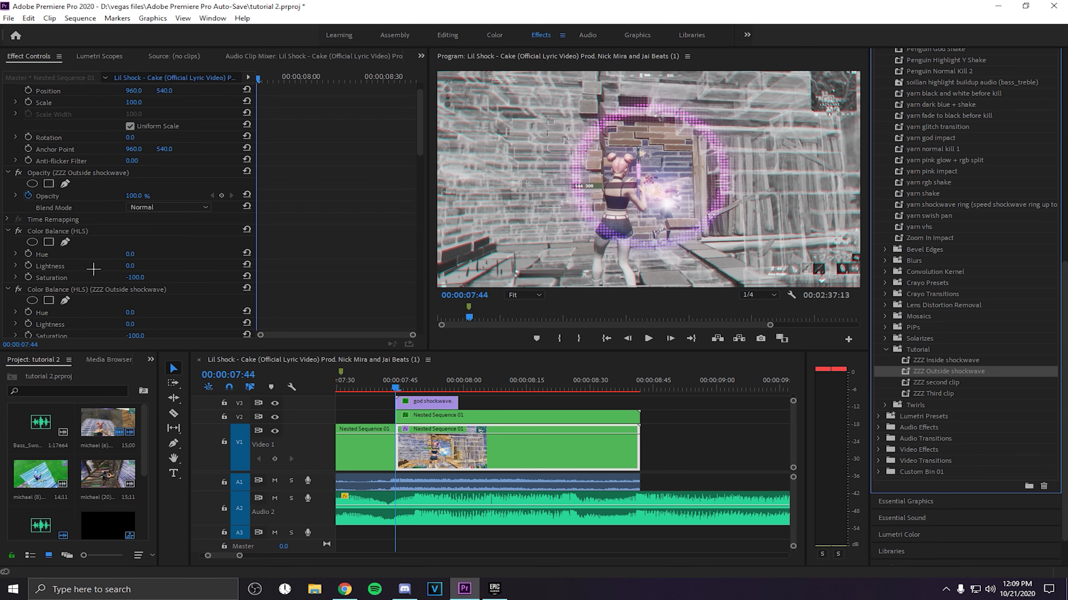
pyautogui.click(76, 240)
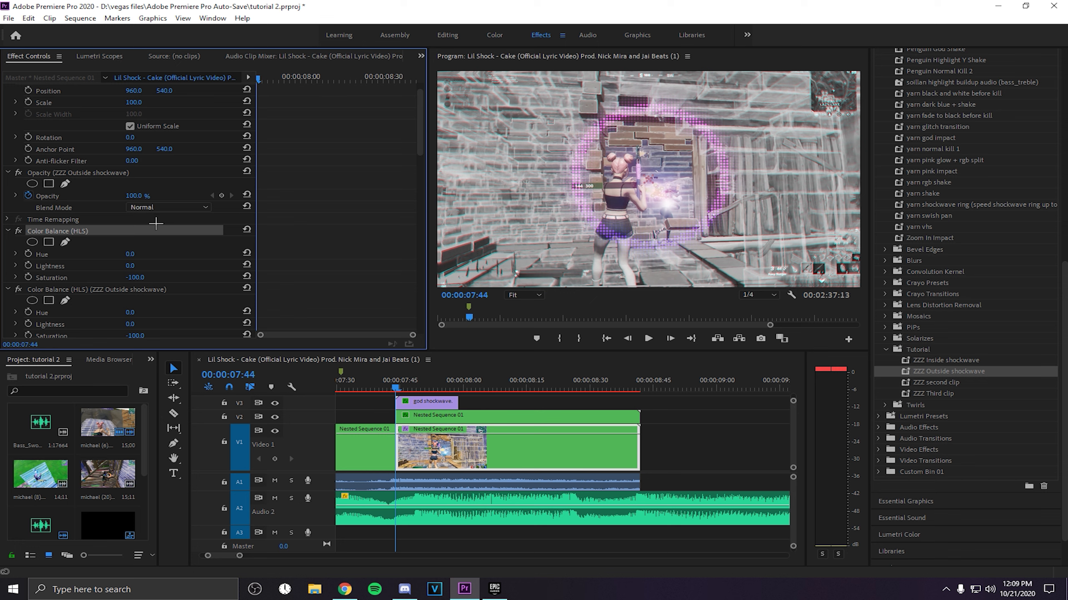
pyautogui.click(113, 296)
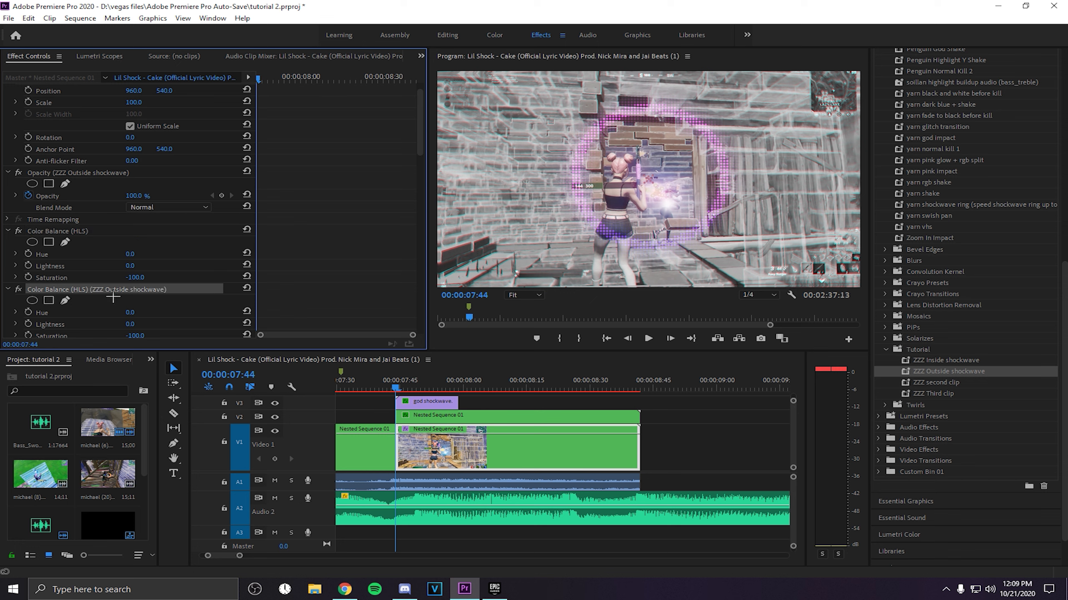
pyautogui.press('Delete')
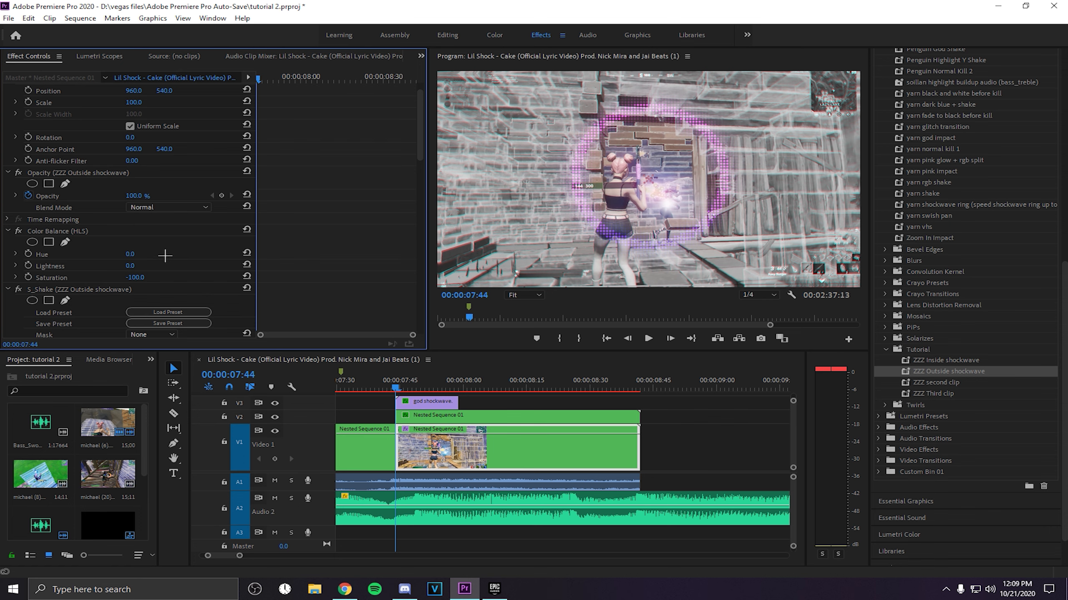
# - Examine the Color Balance (HLS) and S_Shake settings of the nested clip on V1 through to the Channels and mask options
pyautogui.scroll(-1, 165, 255)
pyautogui.scroll(-1, 163, 256)
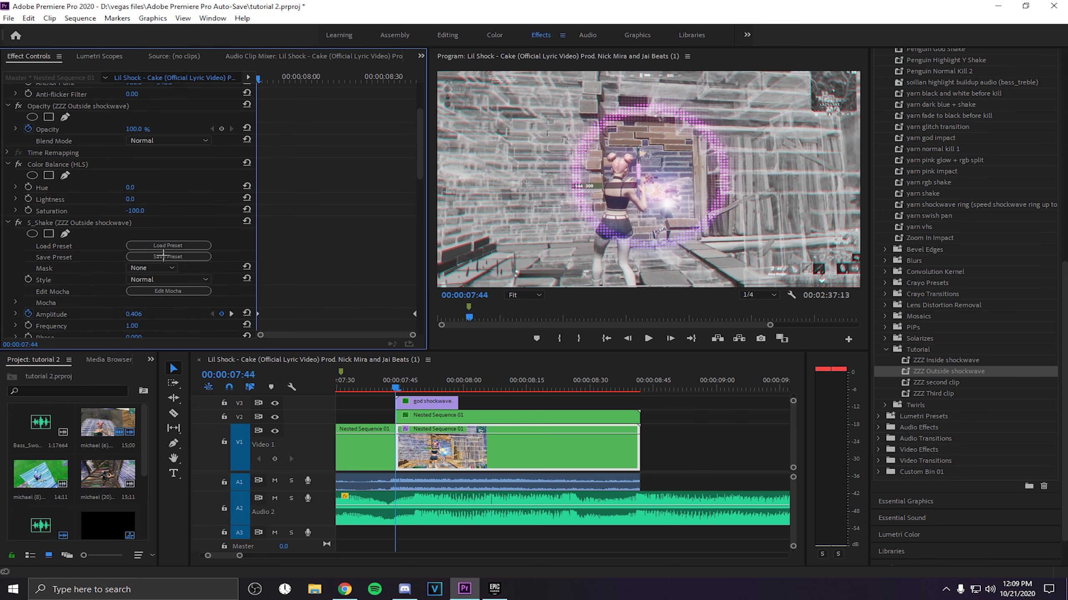
pyautogui.scroll(-1, 163, 256)
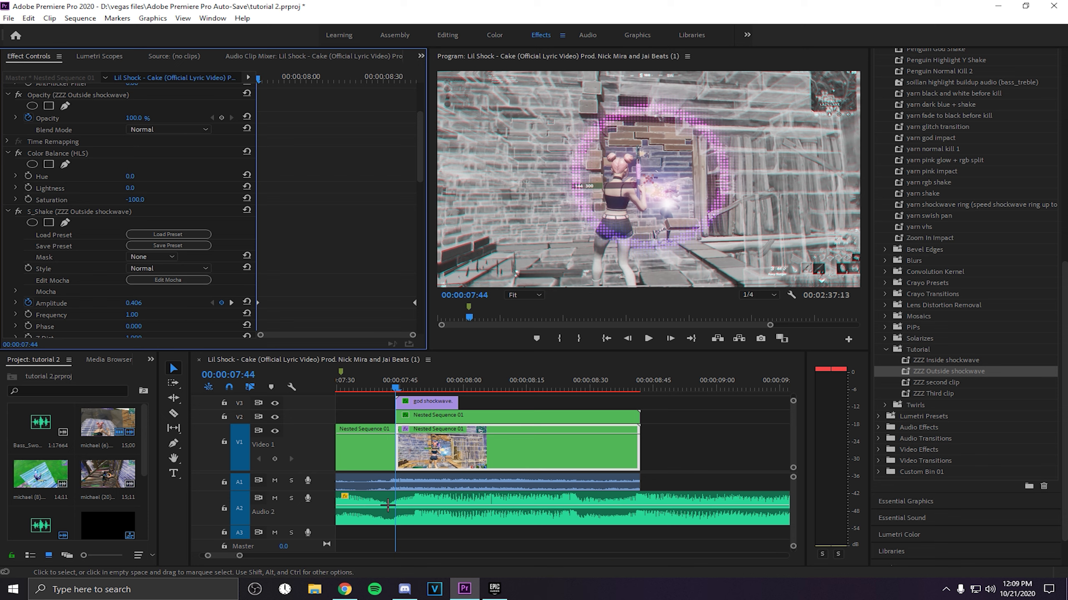
pyautogui.scroll(-5, 97, 334)
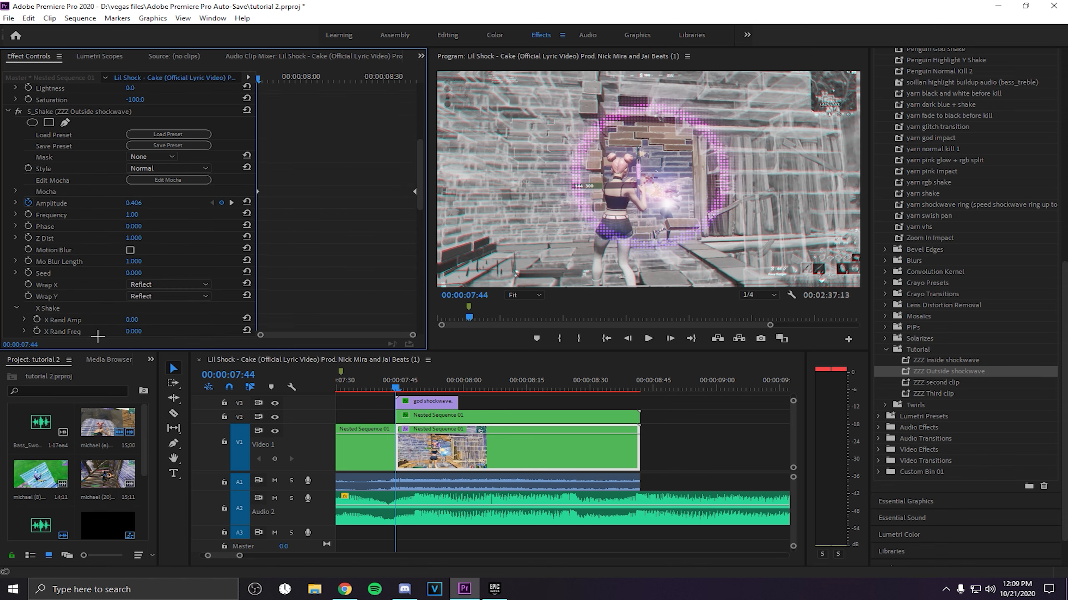
pyautogui.scroll(-10, 105, 346)
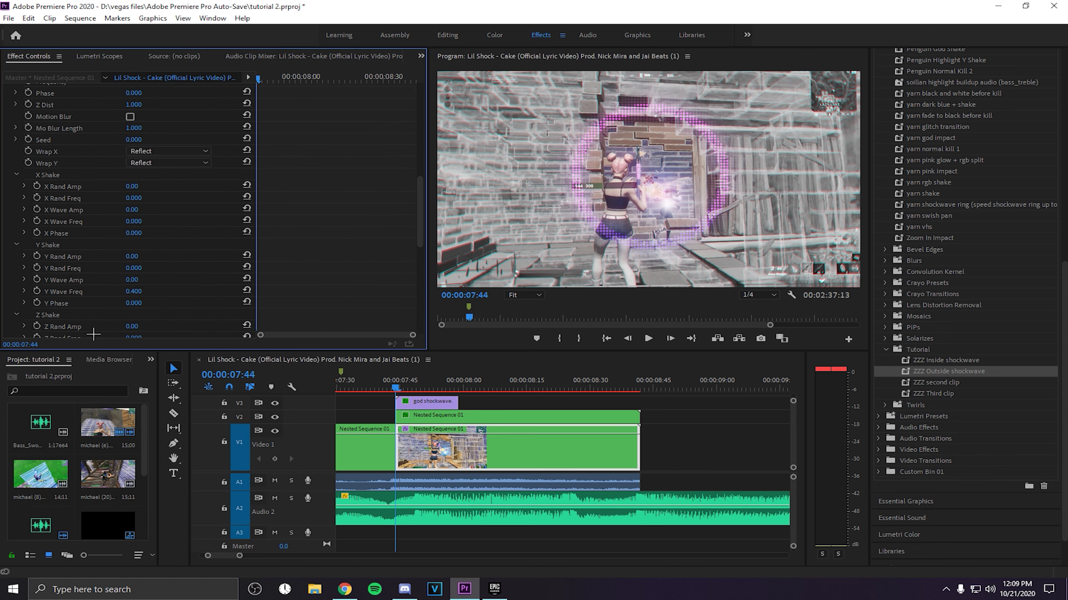
pyautogui.scroll(-12, 93, 337)
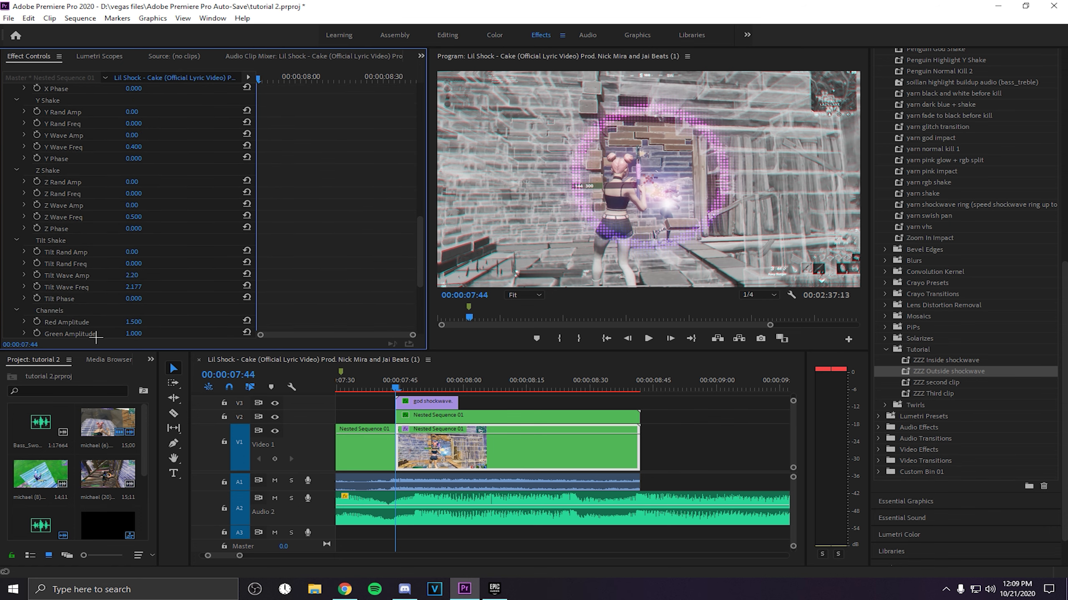
pyautogui.scroll(-5, 97, 336)
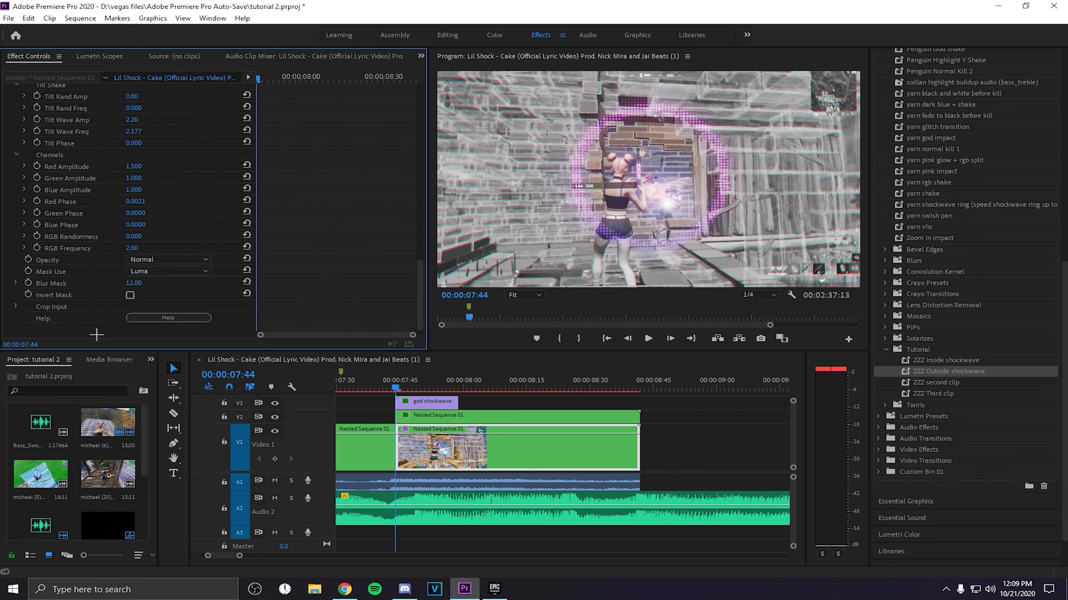
pyautogui.scroll(15, 97, 335)
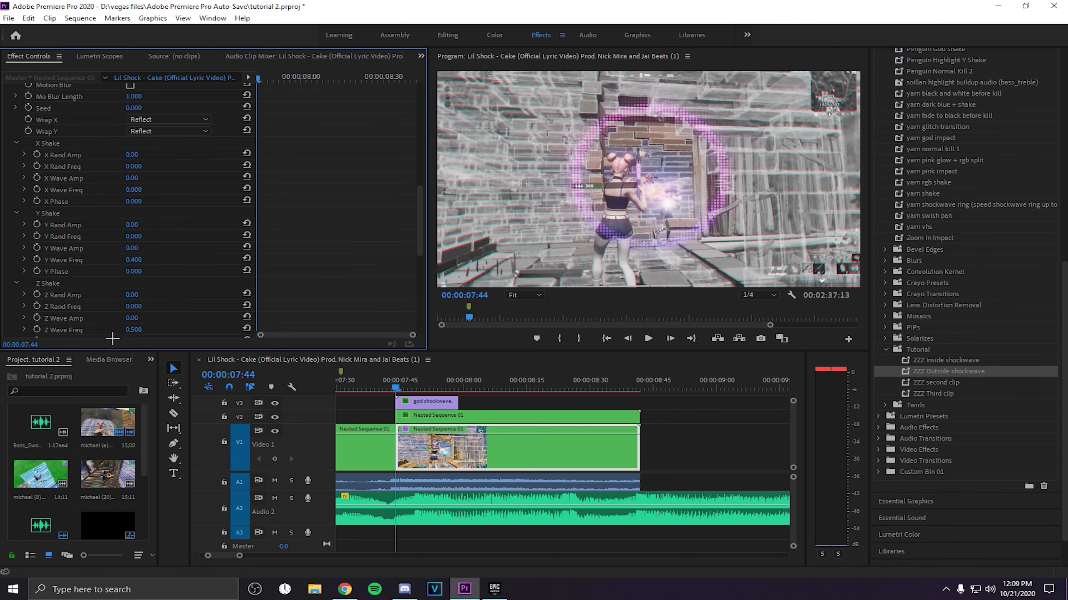
pyautogui.scroll(13, 112, 337)
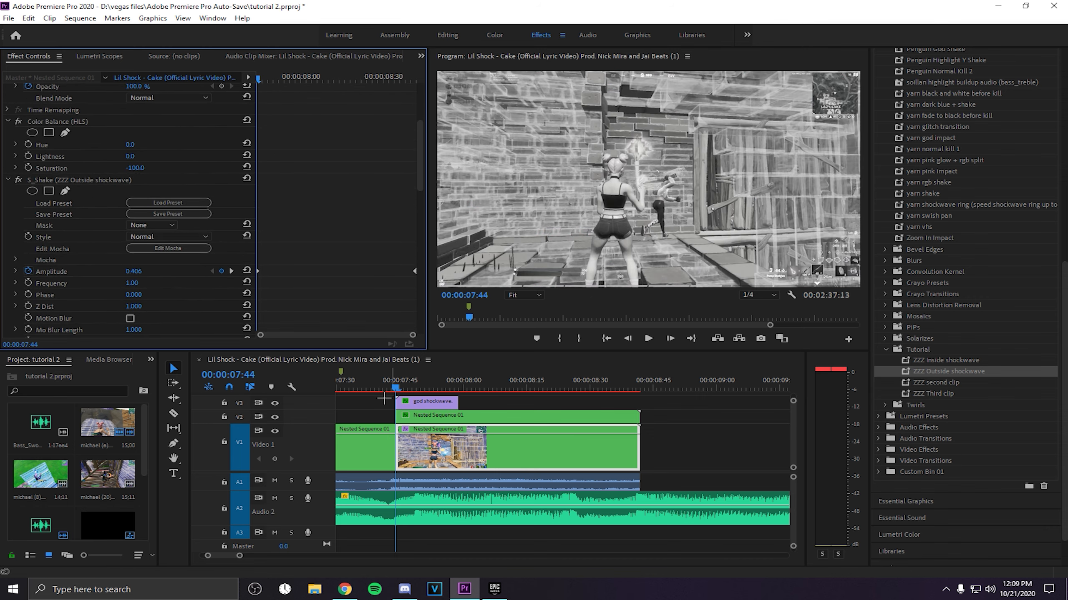
# - Play back the shockwave transition from 00:00:07:38 and scrub through it to 00:00:07:50
pyautogui.click(372, 387)
pyautogui.press('space')
pyautogui.click(372, 387)
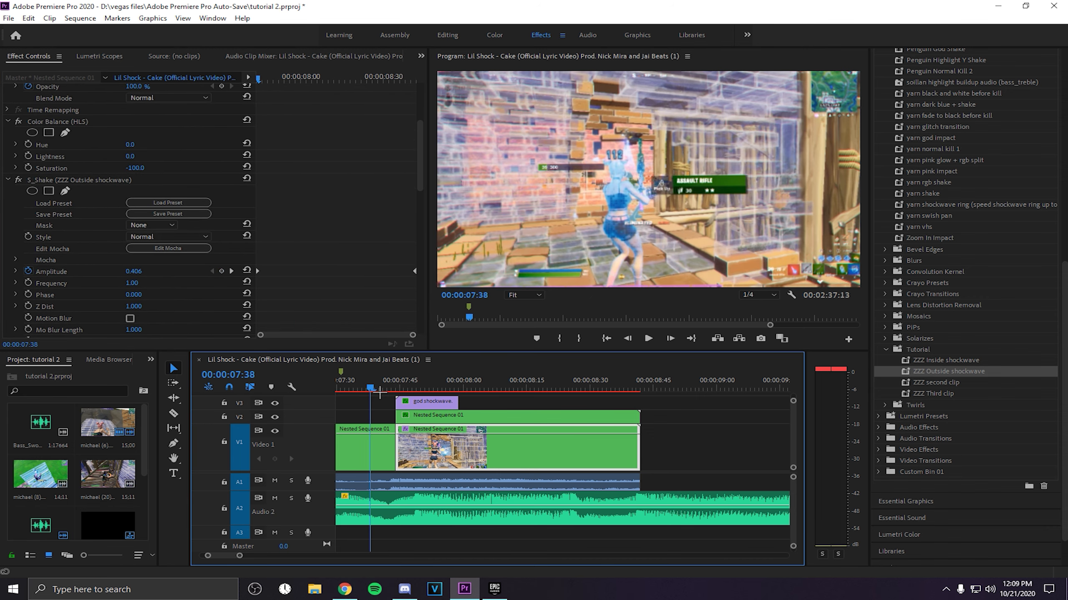
pyautogui.press('space')
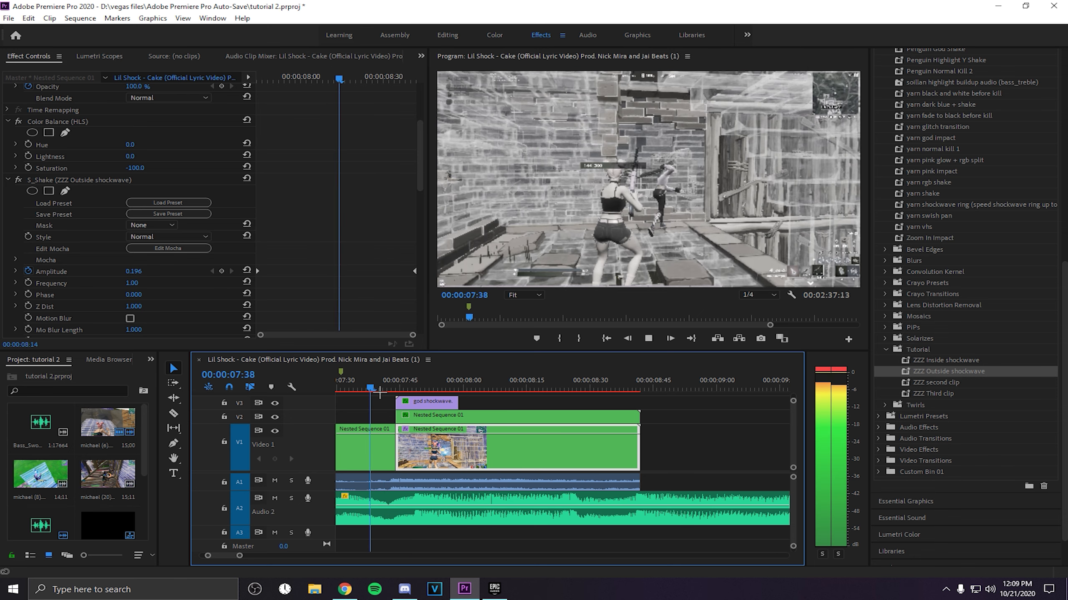
pyautogui.click(386, 388)
pyautogui.moveTo(397, 391); pyautogui.dragTo(428, 394)
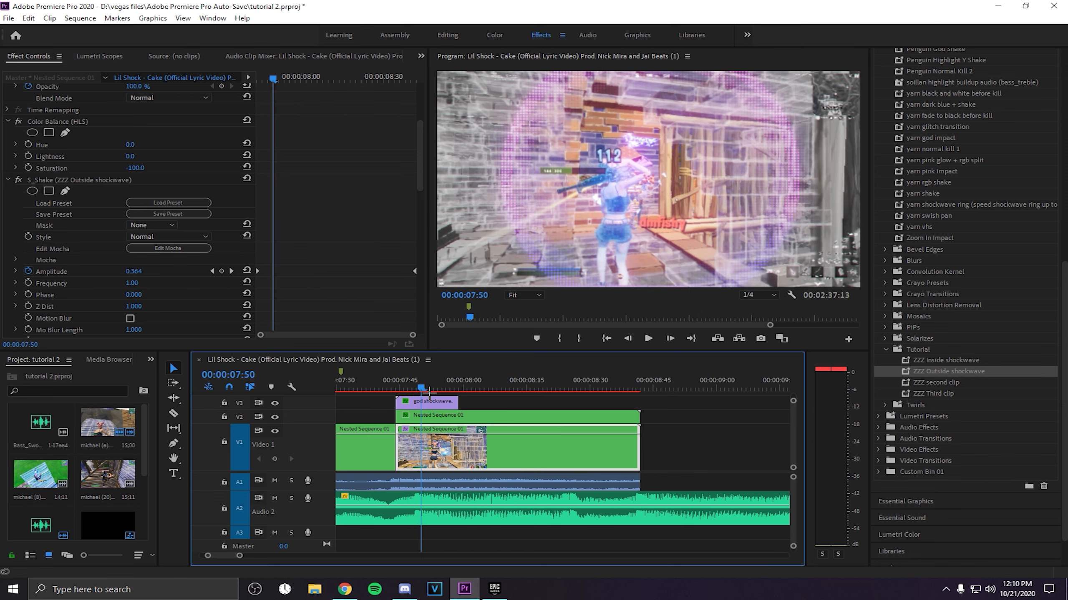
# - Review the inside shockwave mask settings of the V2 nested clip at 00:00:07:47 and scrub the reveal to 00:00:08:08
pyautogui.click(428, 401)
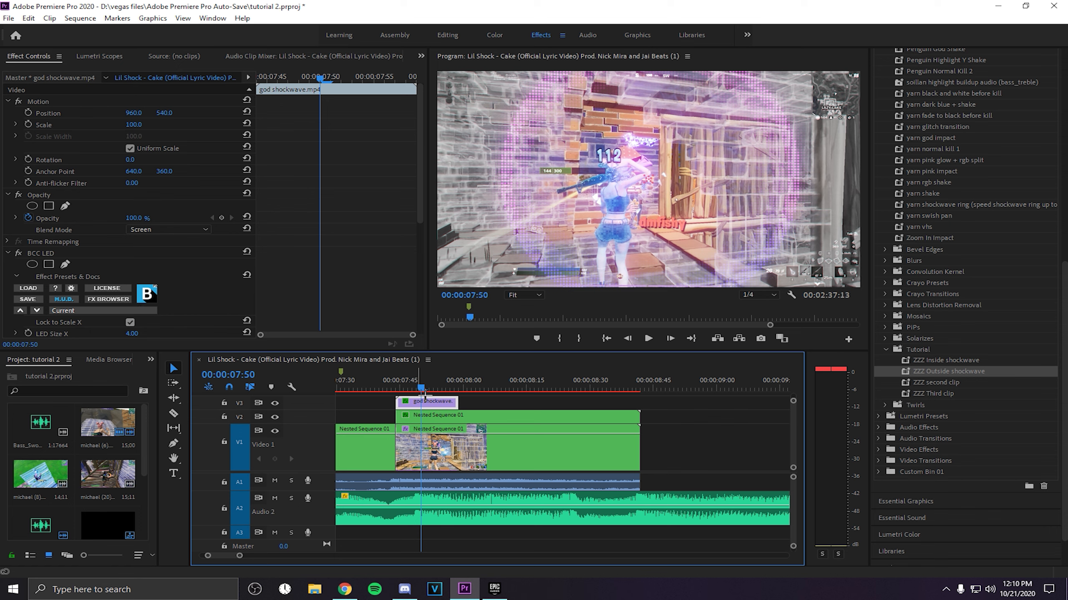
pyautogui.click(409, 388)
pyautogui.click(421, 416)
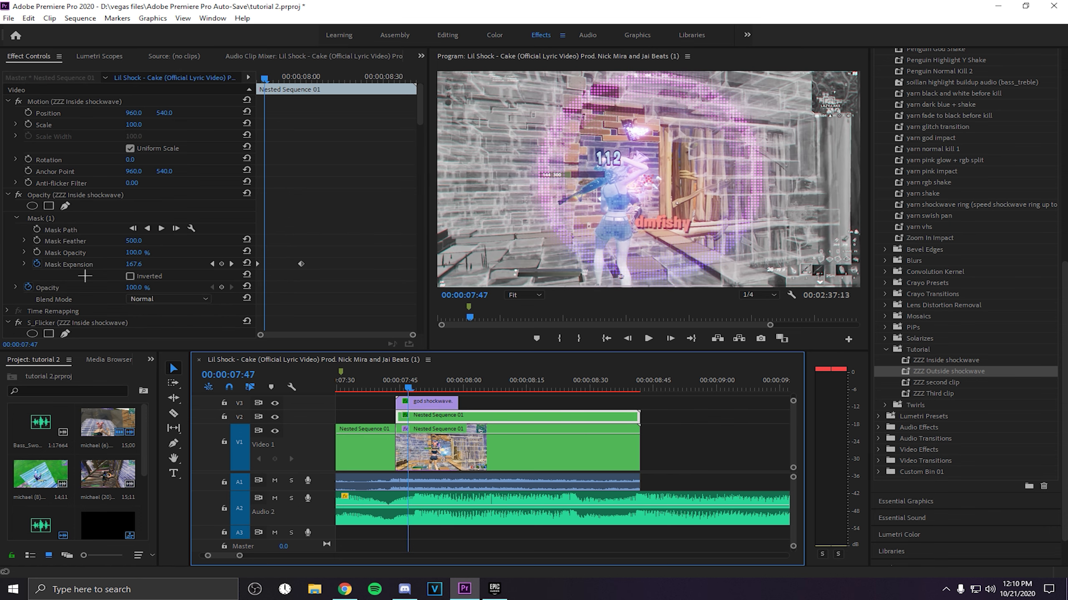
pyautogui.scroll(-4, 108, 263)
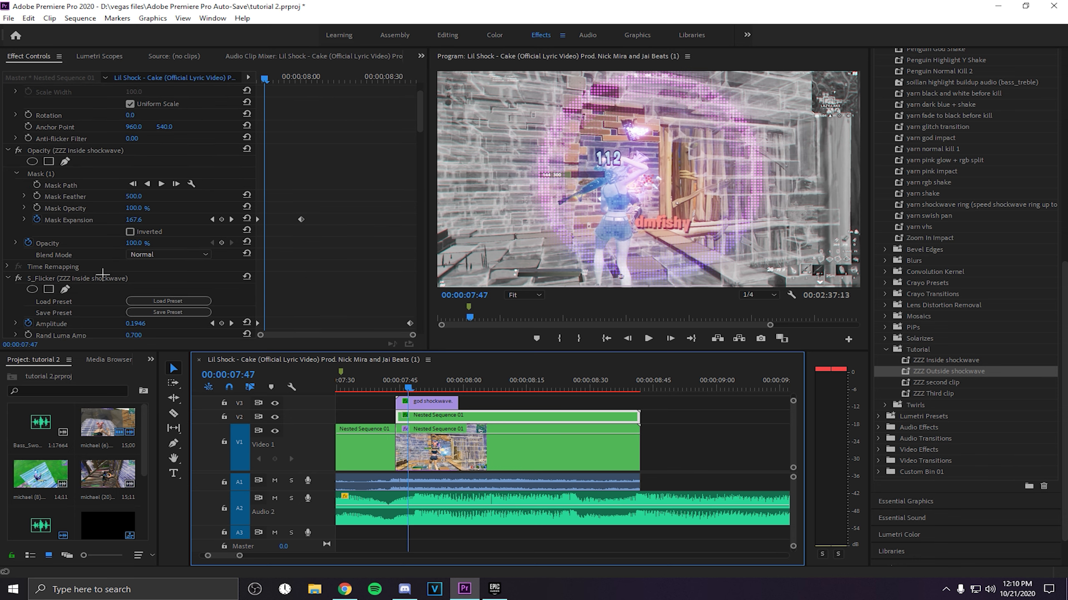
pyautogui.scroll(4, 101, 276)
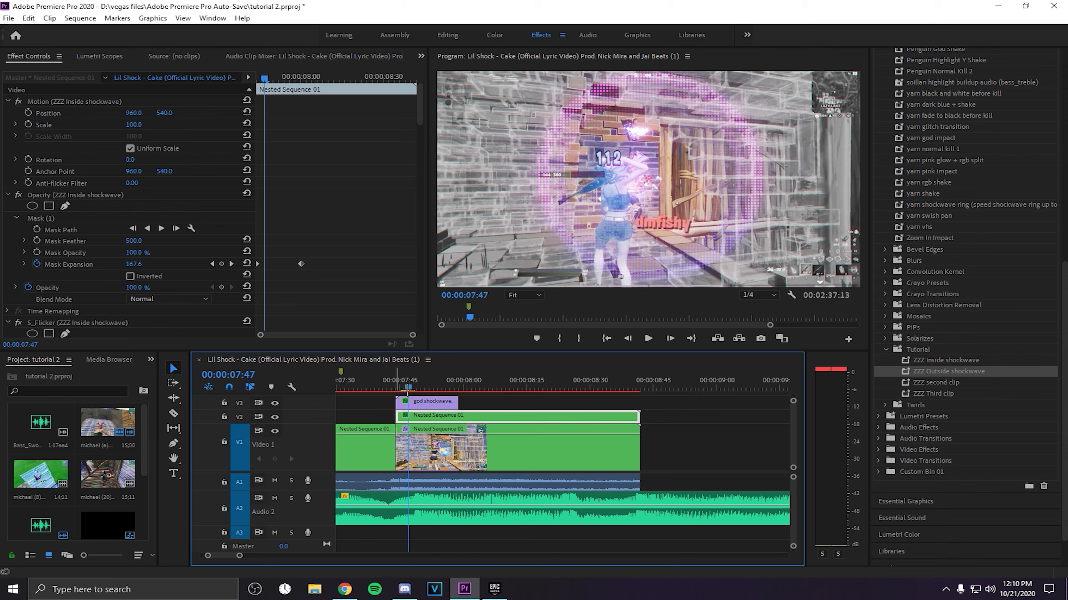
pyautogui.moveTo(407, 391); pyautogui.dragTo(497, 391)
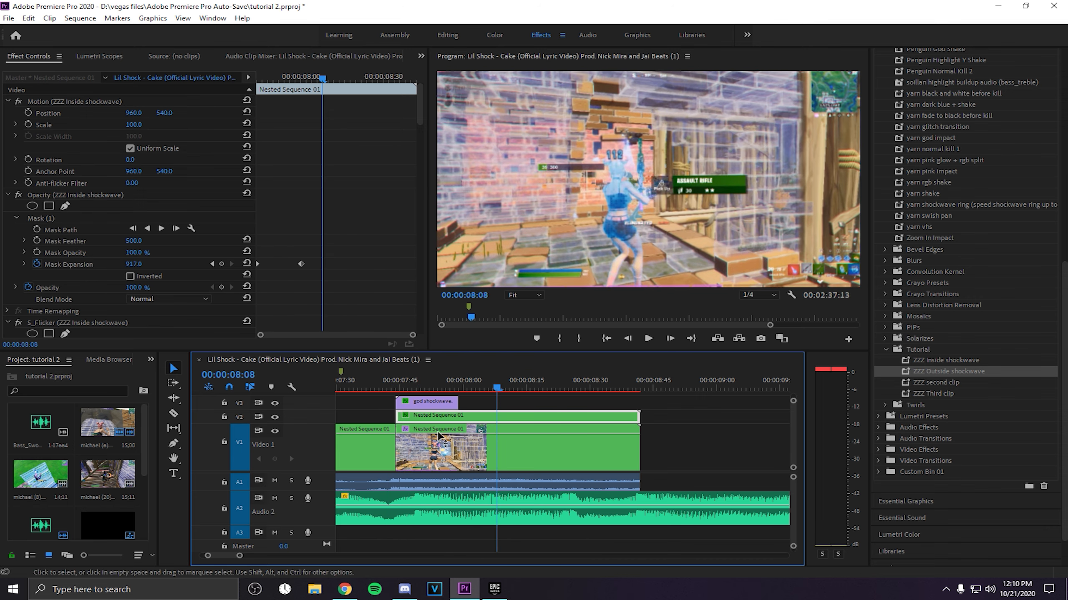
# - Add the Bass_Swoosh.mp3 sound from the project to track A3 beneath the shockwave clips and preview the transition with it
pyautogui.scroll(-3, 103, 465)
pyautogui.scroll(3, 101, 470)
pyautogui.scroll(-3, 91, 480)
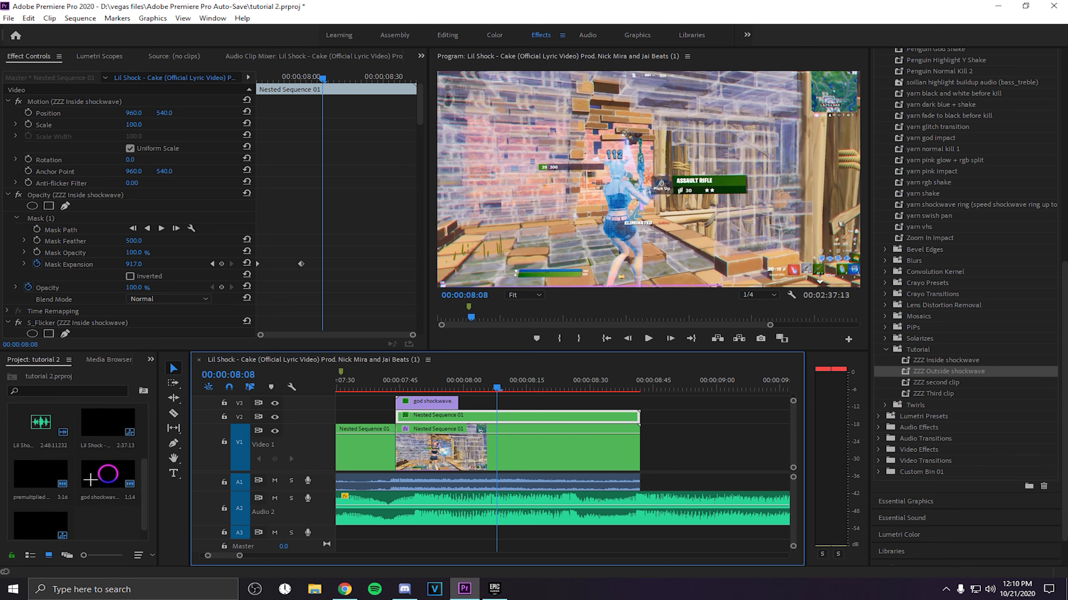
pyautogui.click(52, 446)
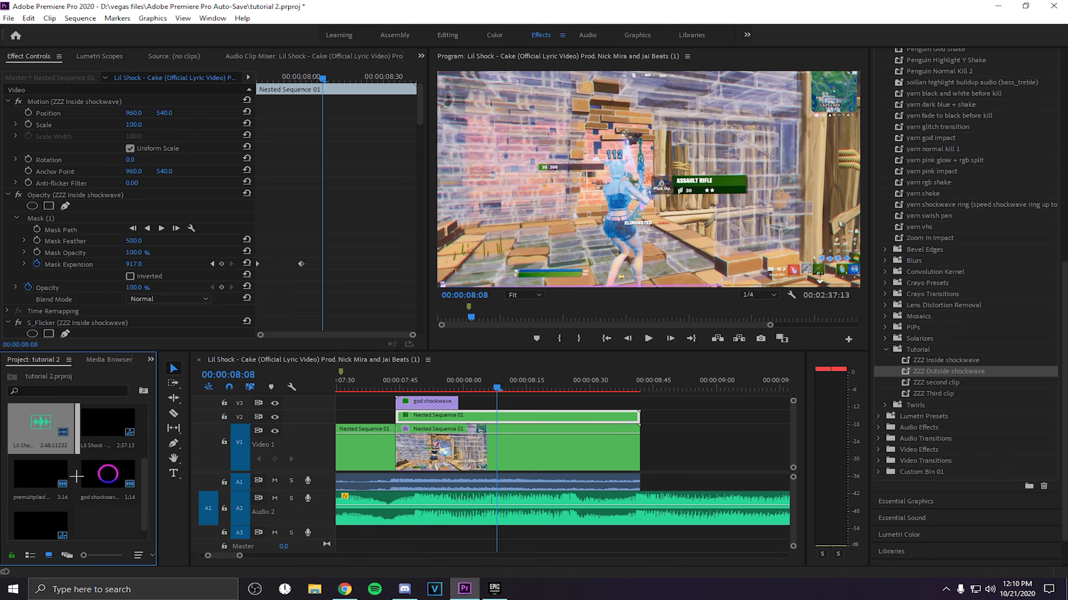
pyautogui.scroll(2, 57, 462)
pyautogui.moveTo(51, 441); pyautogui.dragTo(335, 531)
pyautogui.moveTo(516, 535); pyautogui.dragTo(565, 537)
pyautogui.moveTo(448, 384); pyautogui.dragTo(390, 387)
pyautogui.press('space')
pyautogui.press('space')
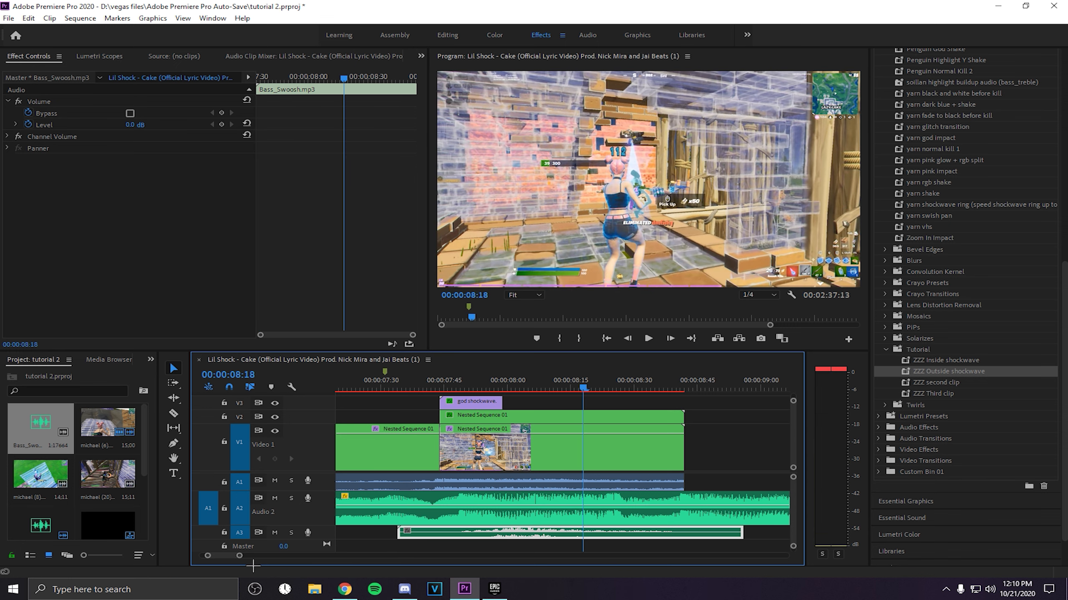
# - Move the sequence marker to the cut on V1 where the shockwave clips start
pyautogui.moveTo(240, 556)
pyautogui.mouseDown()
pyautogui.moveTo(281, 557)
pyautogui.moveTo(270, 557)
pyautogui.mouseUp()
pyautogui.moveTo(540, 383); pyautogui.dragTo(535, 382)
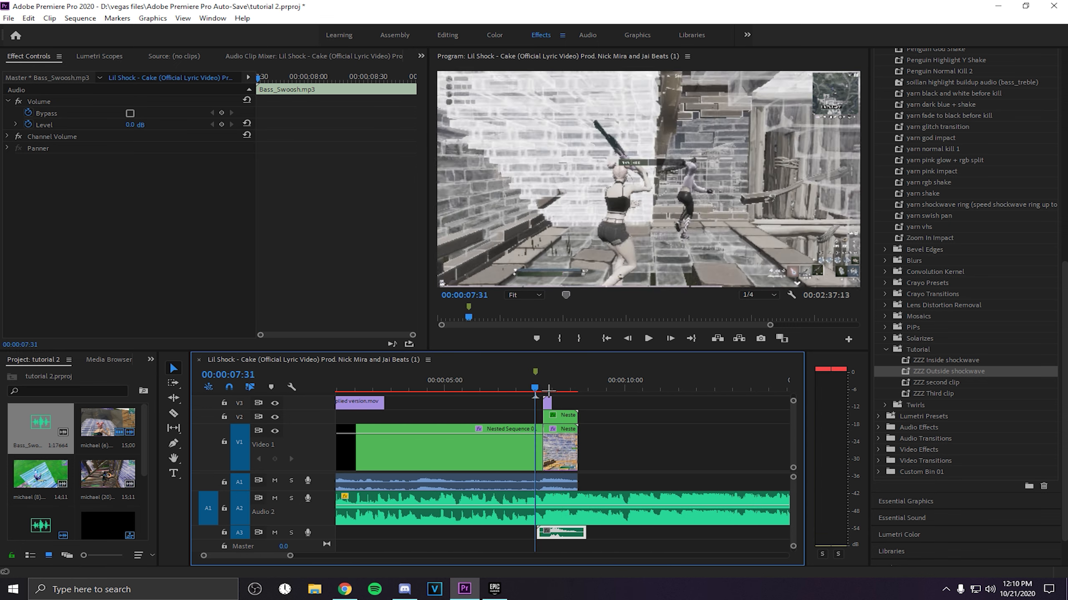
pyautogui.click(548, 389)
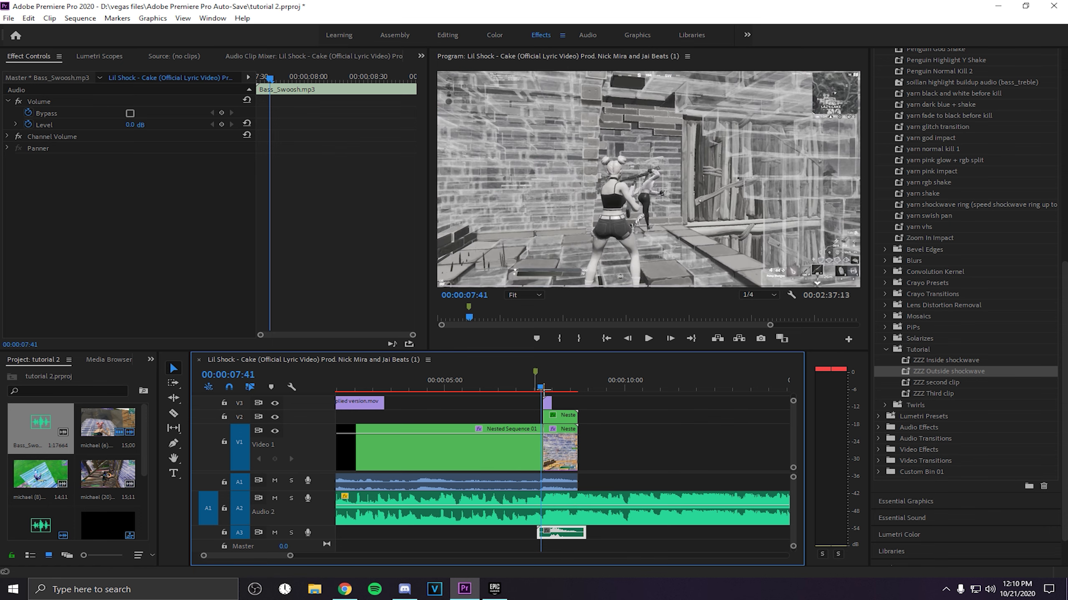
pyautogui.moveTo(535, 372); pyautogui.dragTo(549, 375)
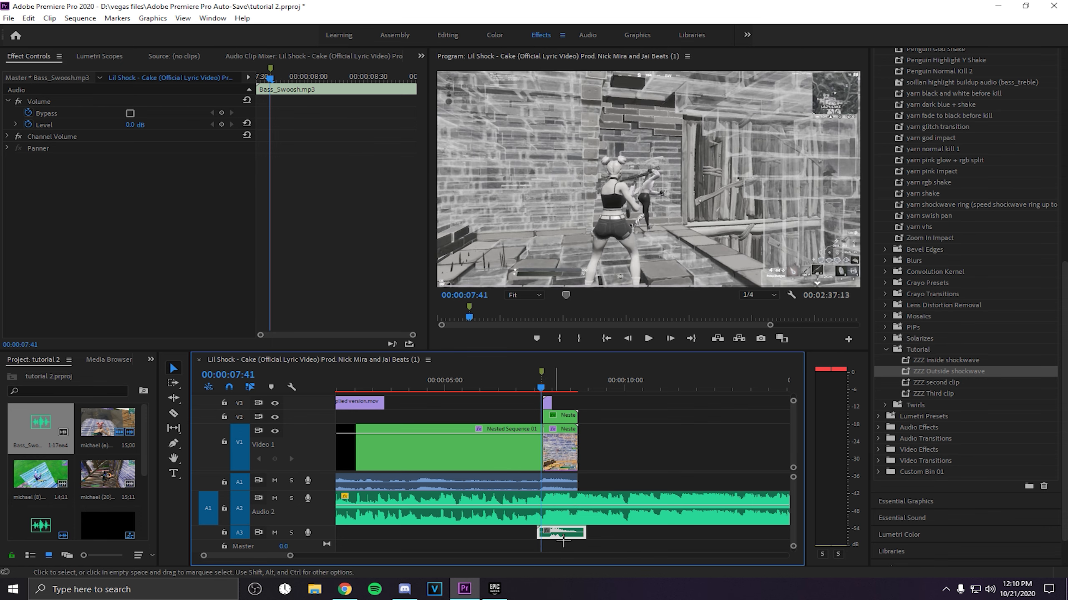
pyautogui.moveTo(291, 556); pyautogui.dragTo(274, 562)
pyautogui.doubleClick(566, 370)
pyautogui.moveTo(569, 371); pyautogui.dragTo(570, 372)
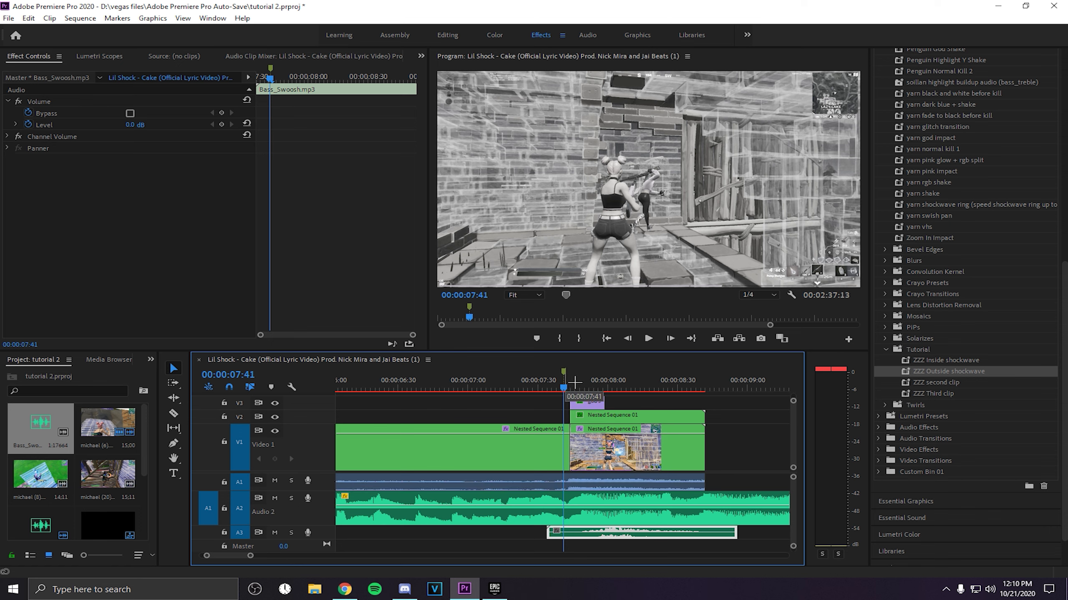
# - Shift the Bass_Swoosh.mp3 clip on A3 earlier so it builds up before the shockwave, and preview it
pyautogui.moveTo(592, 534); pyautogui.dragTo(546, 537)
pyautogui.click(487, 386)
pyautogui.press('space')
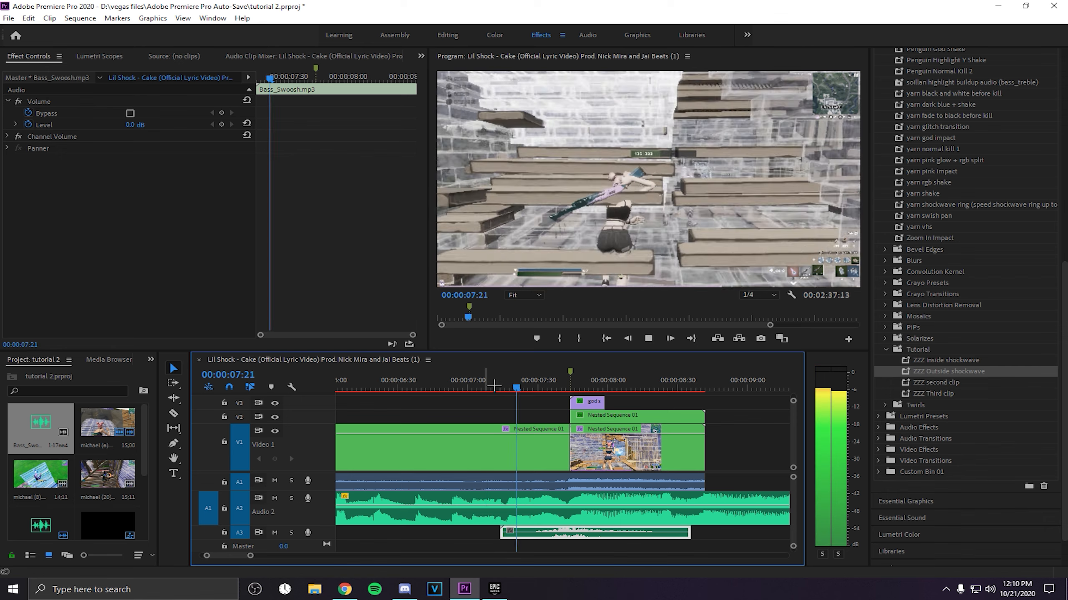
pyautogui.press('space')
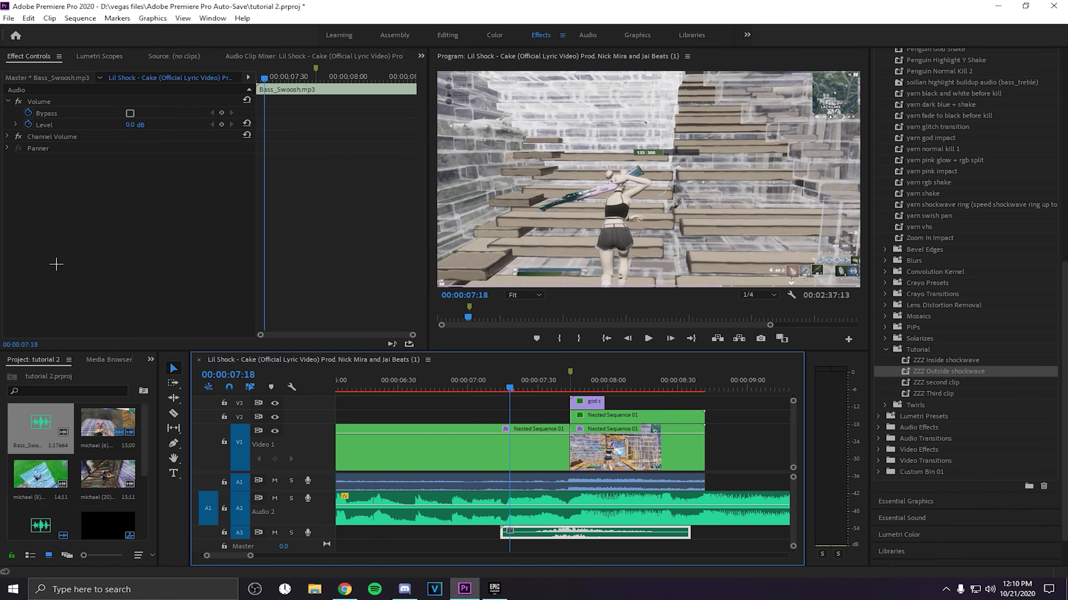
# - Lower the swoosh clip on Audio 3 to -2.9 dB in the Audio Clip Mixer and play the transition from 00:00:06:55
pyautogui.click(260, 57)
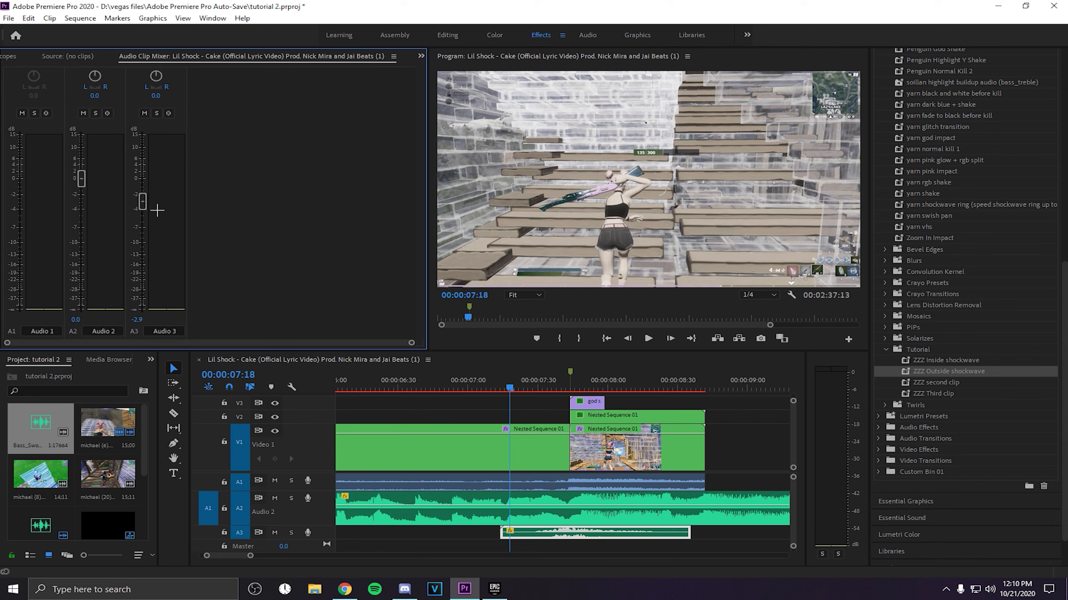
pyautogui.press('space')
pyautogui.click(457, 382)
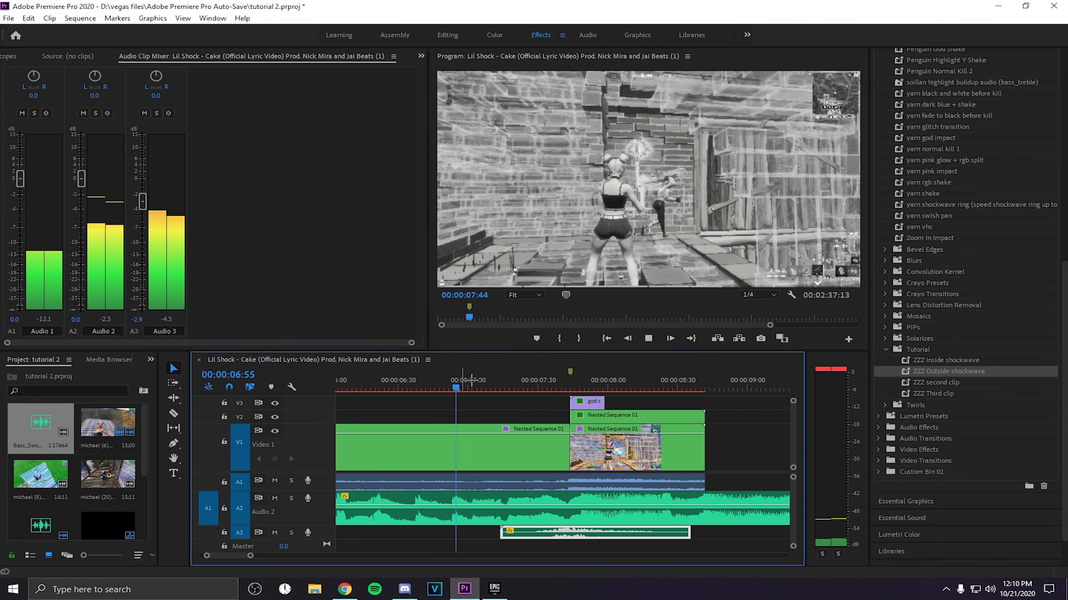
pyautogui.press('space')
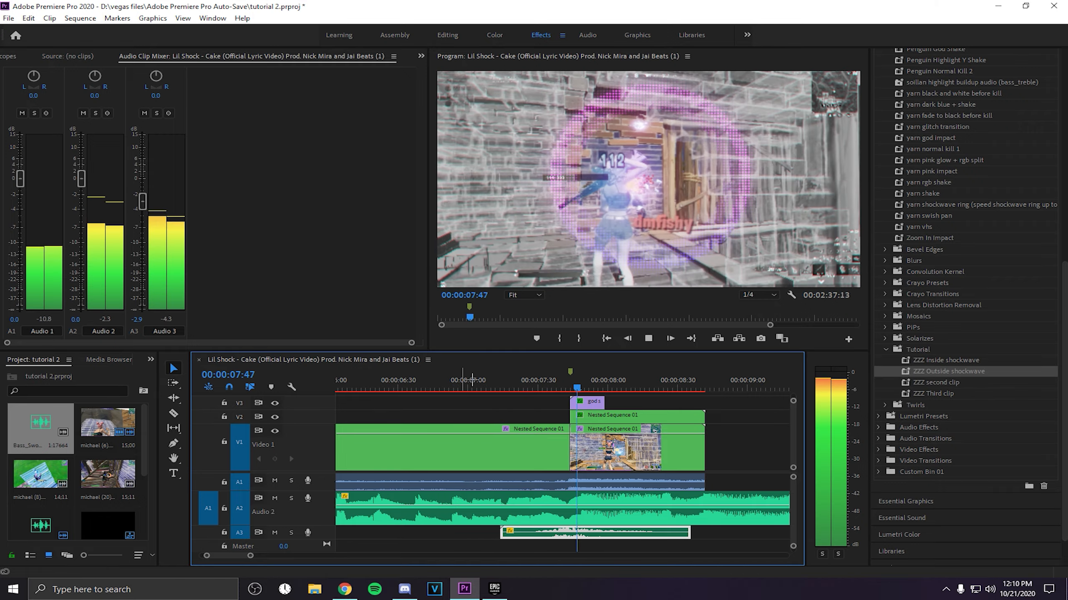
pyautogui.click(470, 380)
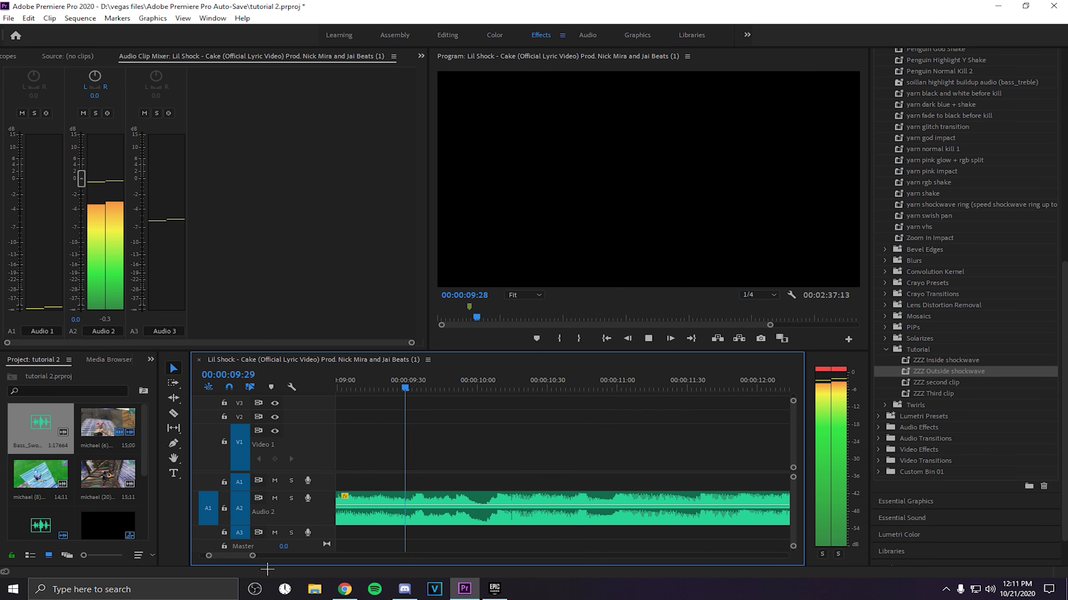
# - Find the song's next beat past the edited clips and add a sequence marker at 00:00:10:08
pyautogui.moveTo(253, 556); pyautogui.dragTo(332, 556)
pyautogui.press('space')
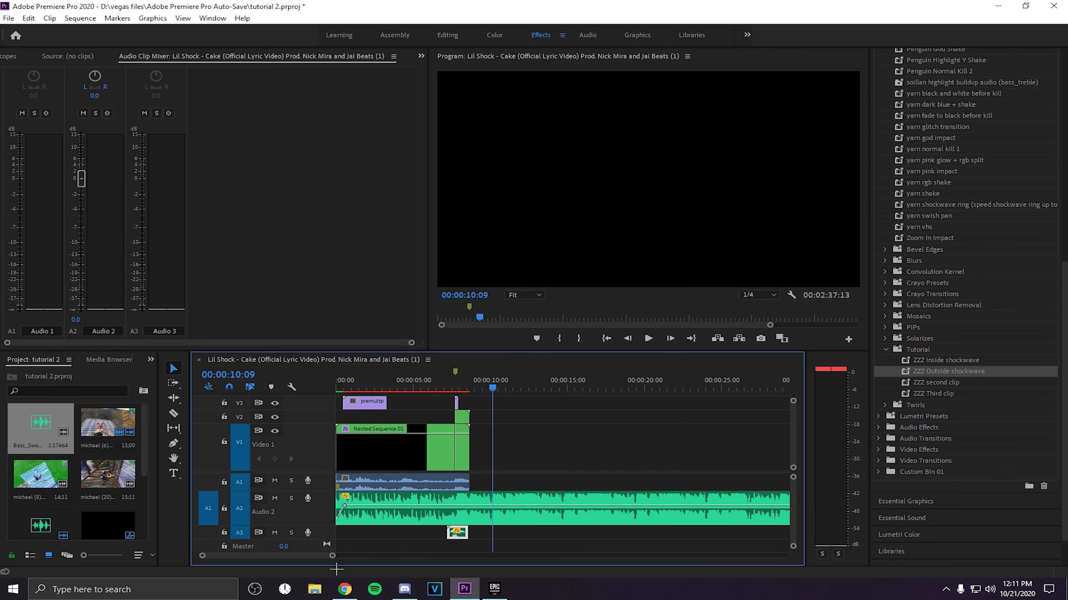
pyautogui.moveTo(332, 556); pyautogui.dragTo(281, 554)
pyautogui.press('Left')
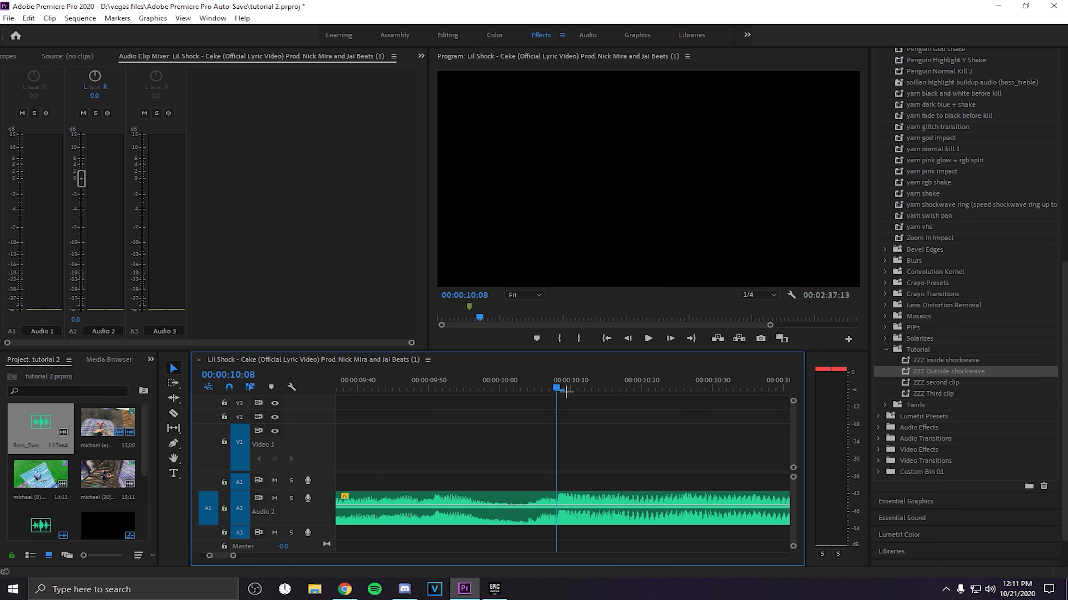
pyautogui.press('m')
# - Add gameplay clip (8) from the project to V1, trim off its opening footage and place it after the nested clips
pyautogui.moveTo(233, 557); pyautogui.dragTo(272, 557)
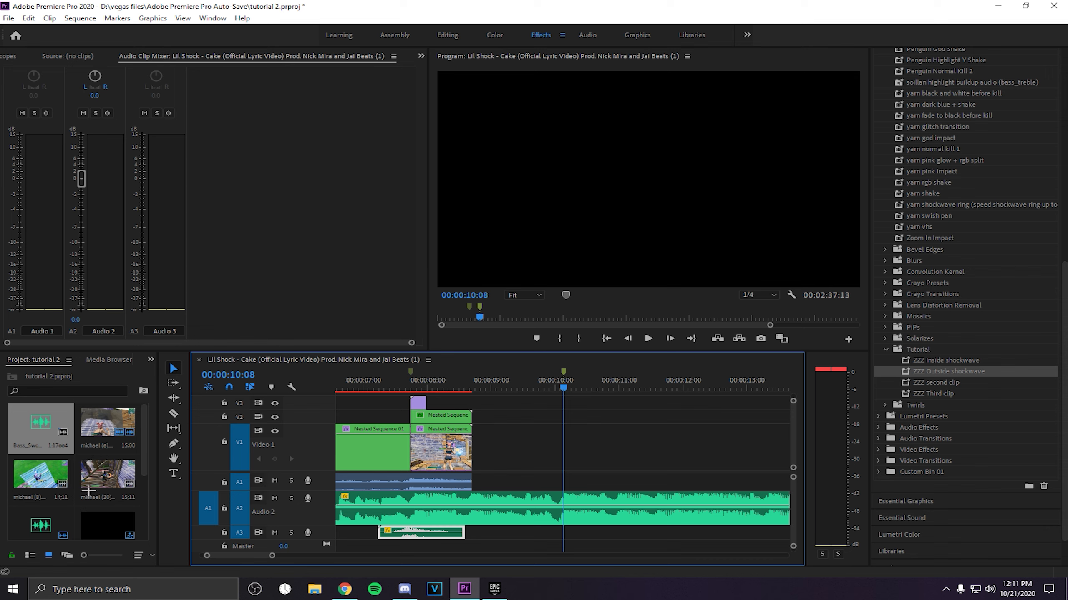
pyautogui.moveTo(54, 499); pyautogui.dragTo(520, 447)
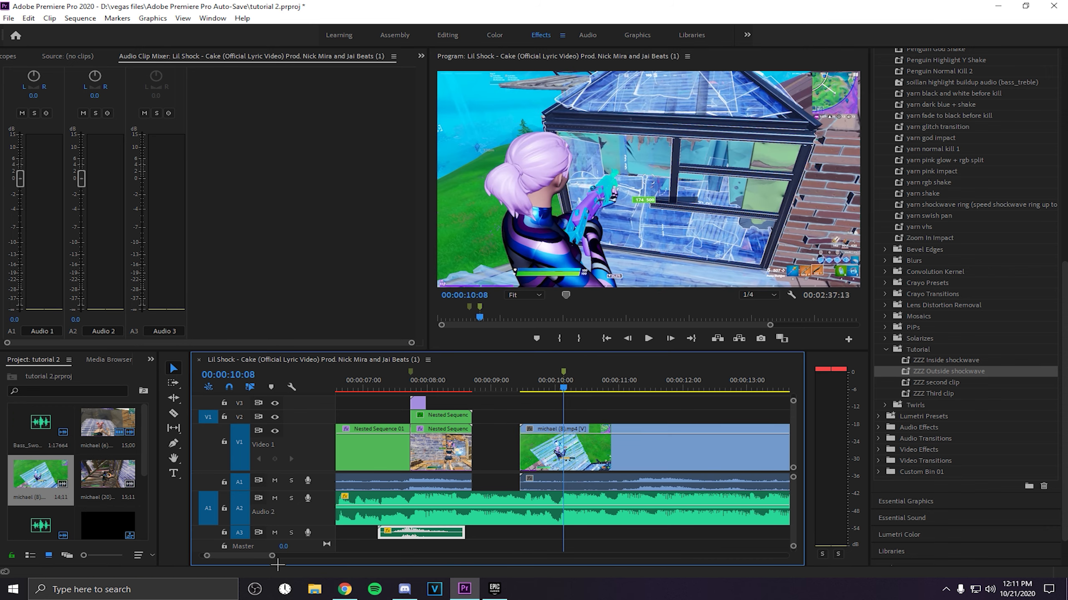
pyautogui.moveTo(272, 556); pyautogui.dragTo(349, 556)
pyautogui.moveTo(450, 450); pyautogui.dragTo(569, 450)
pyautogui.moveTo(569, 450); pyautogui.dragTo(477, 448)
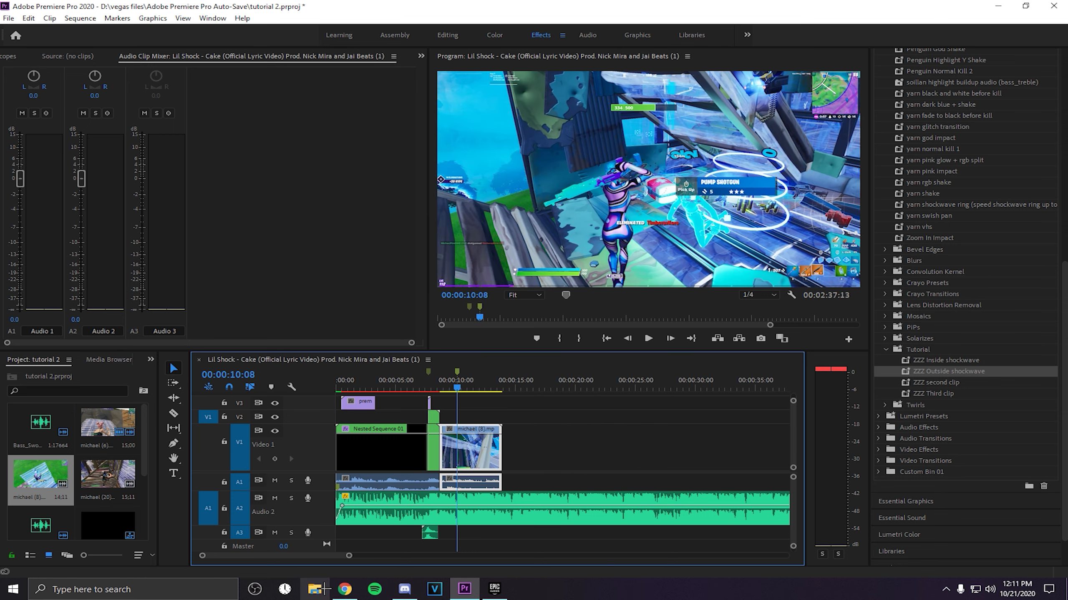
# - Line up the kill shot in the gameplay clip with the 00:00:10:08 marker and extend the clip's start back to the nested clip's end
pyautogui.moveTo(350, 557); pyautogui.dragTo(270, 556)
pyautogui.moveTo(604, 459); pyautogui.dragTo(657, 463)
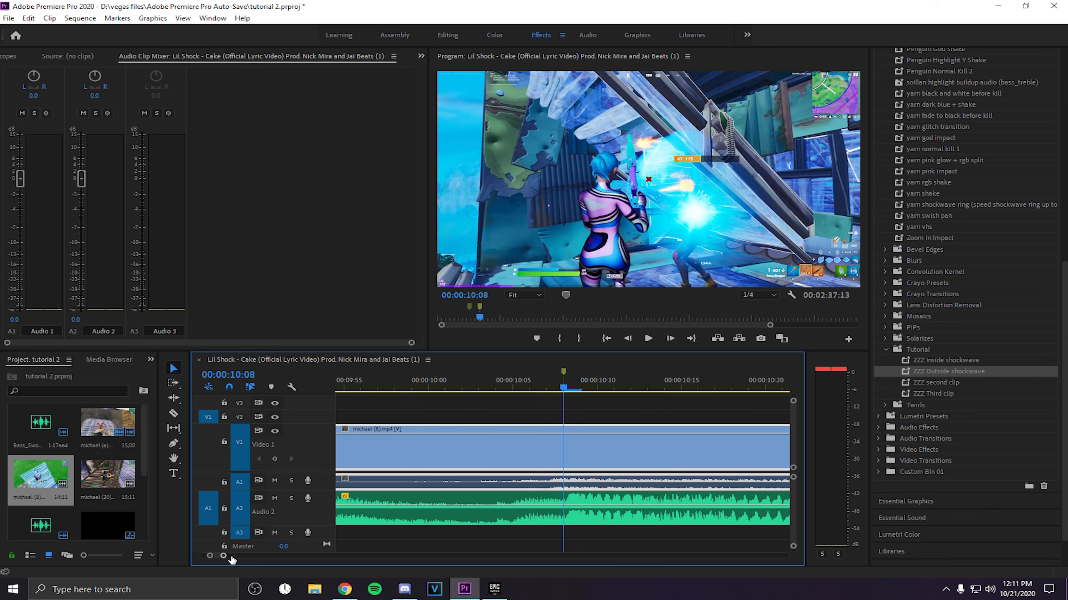
pyautogui.moveTo(230, 555); pyautogui.dragTo(290, 556)
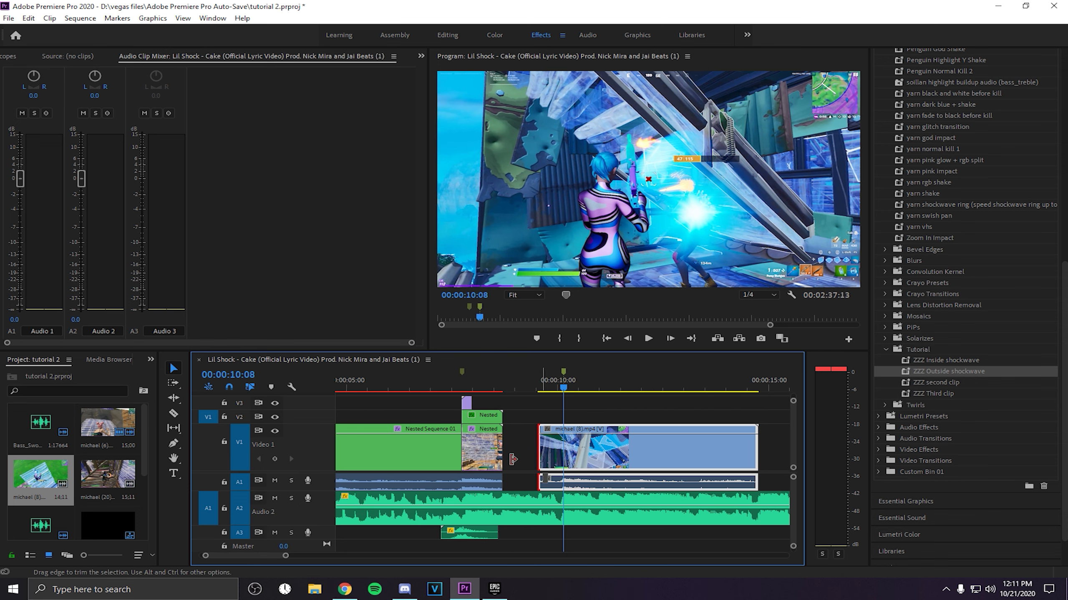
pyautogui.moveTo(513, 459); pyautogui.dragTo(545, 454)
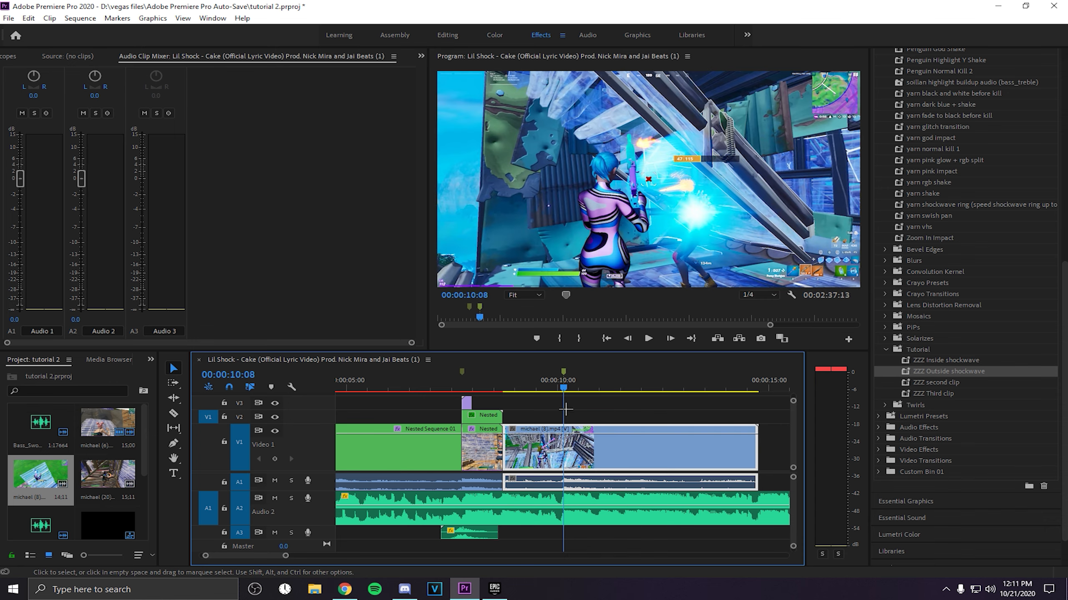
# - Play back the new gameplay clip from 00:00:08:46 through the kill to check its timing against the song
pyautogui.press('space')
pyautogui.press('space')
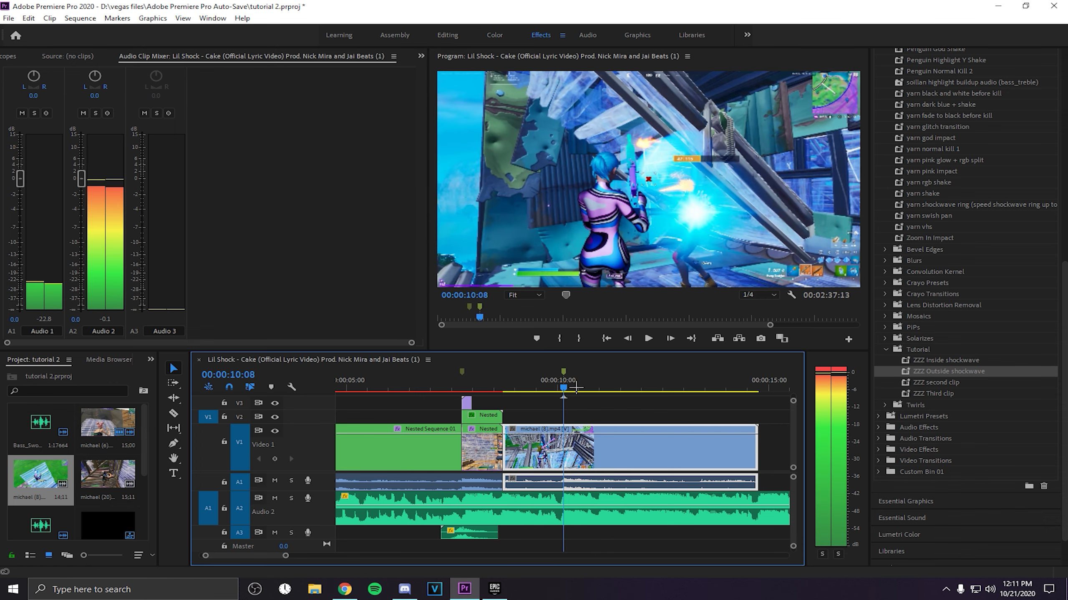
pyautogui.moveTo(575, 388); pyautogui.dragTo(516, 393)
pyautogui.press('space')
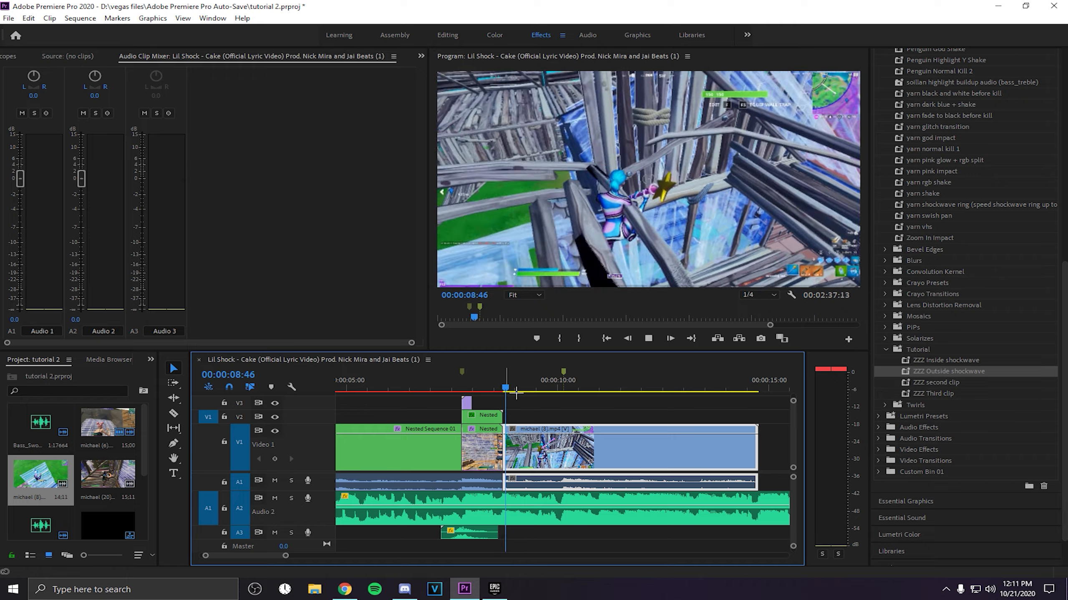
pyautogui.press('space')
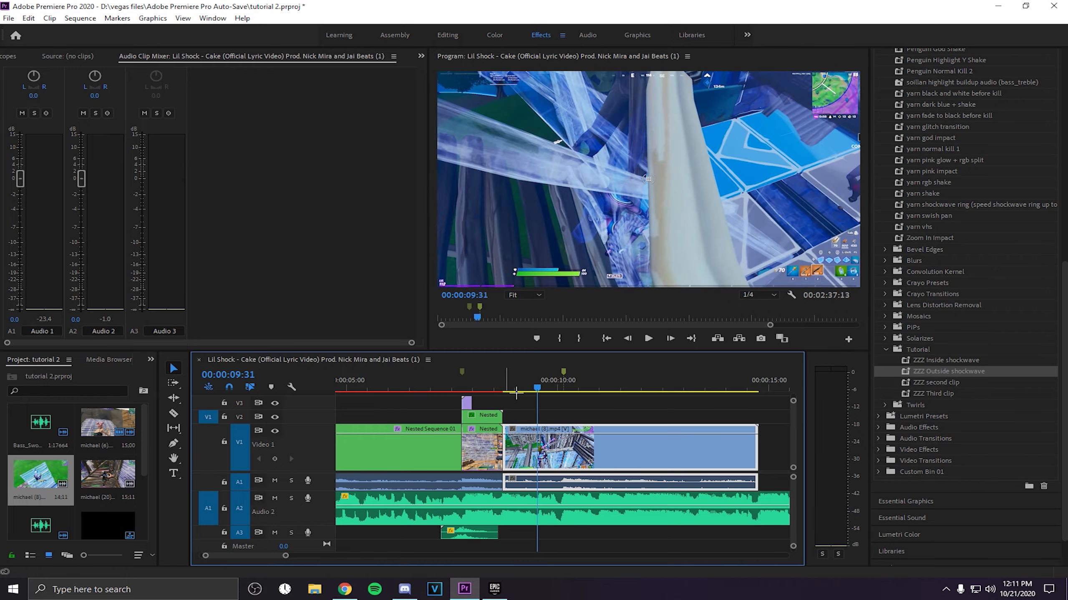
pyautogui.press('space')
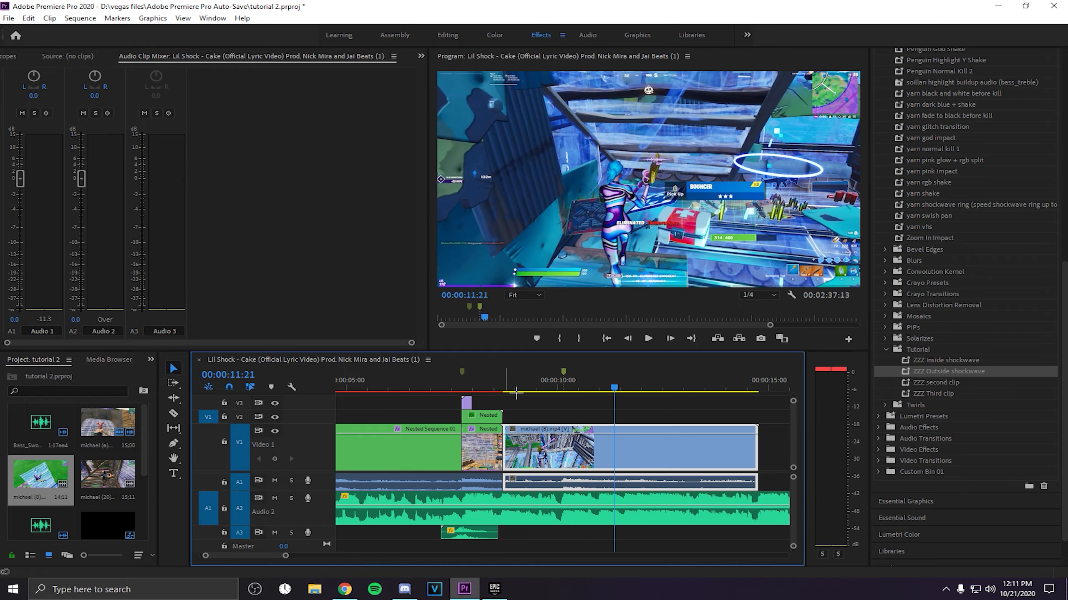
# - Find the end point after the kill and trim the gameplay clip's end to 00:00:10:59
pyautogui.moveTo(615, 388); pyautogui.dragTo(597, 388)
pyautogui.press('space')
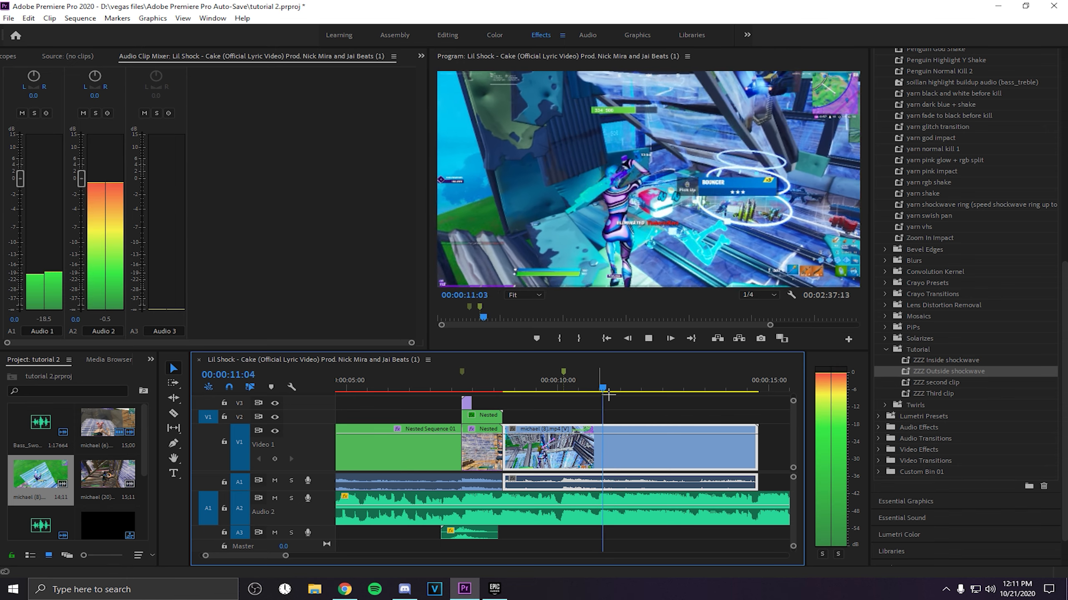
pyautogui.click(598, 388)
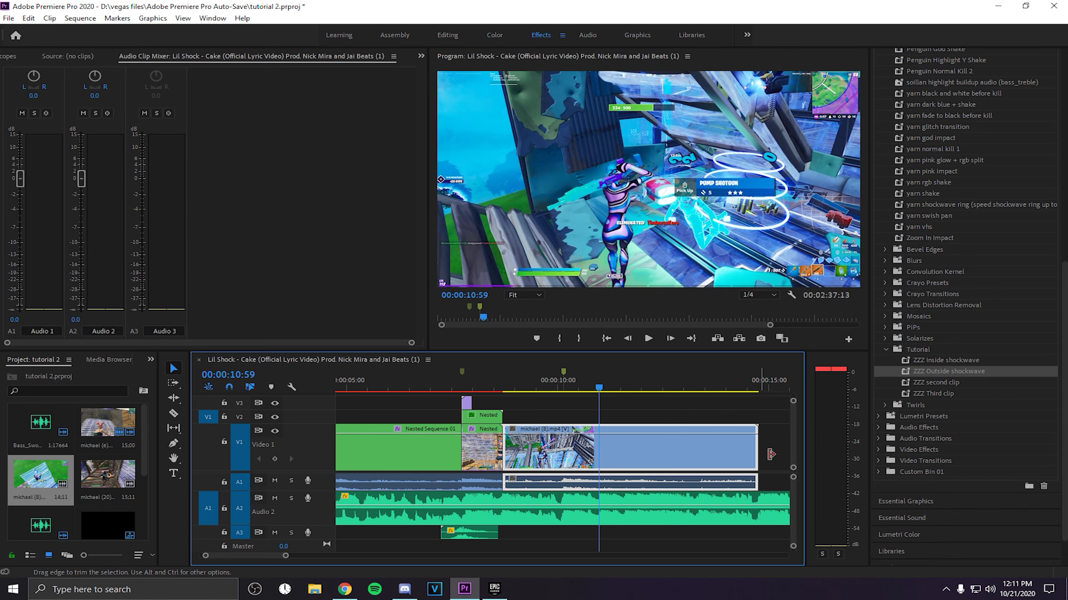
pyautogui.moveTo(756, 447); pyautogui.dragTo(631, 445)
# - Show the gameplay clip's Time Remapping speed line and add a speed keyframe at 00:00:10:05, just before the beat marker
pyautogui.rightClick(574, 448)
pyautogui.moveTo(631, 570)
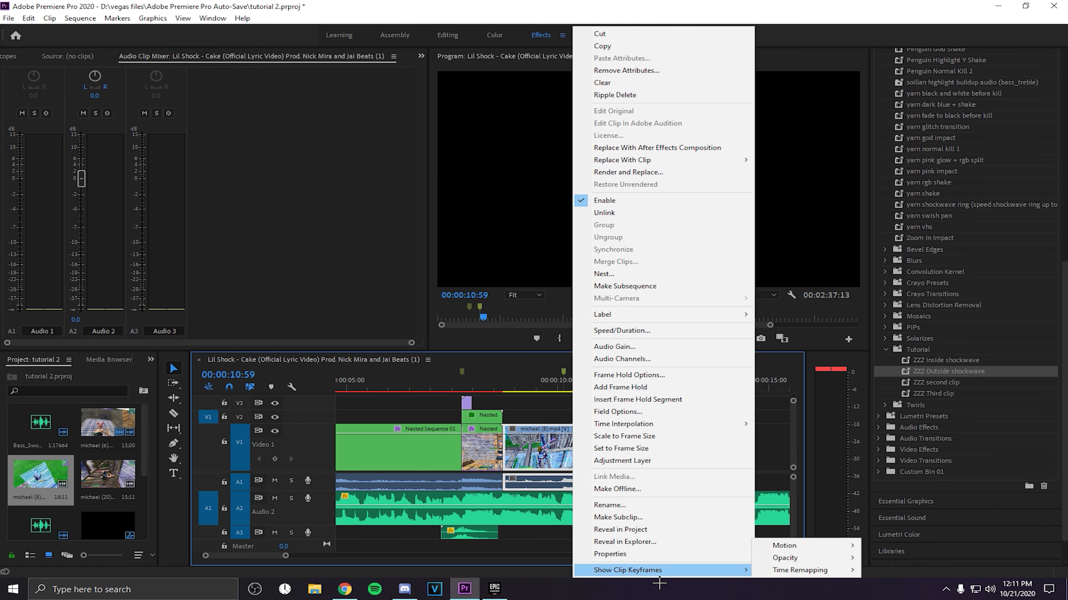
pyautogui.moveTo(816, 572)
pyautogui.click(888, 570)
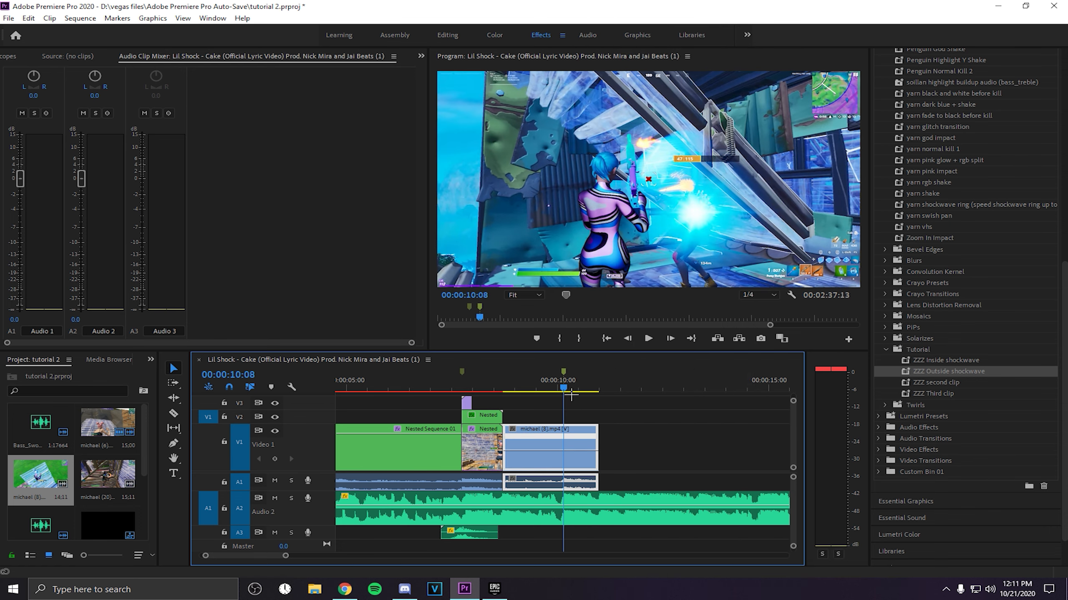
pyautogui.moveTo(286, 556); pyautogui.dragTo(233, 556)
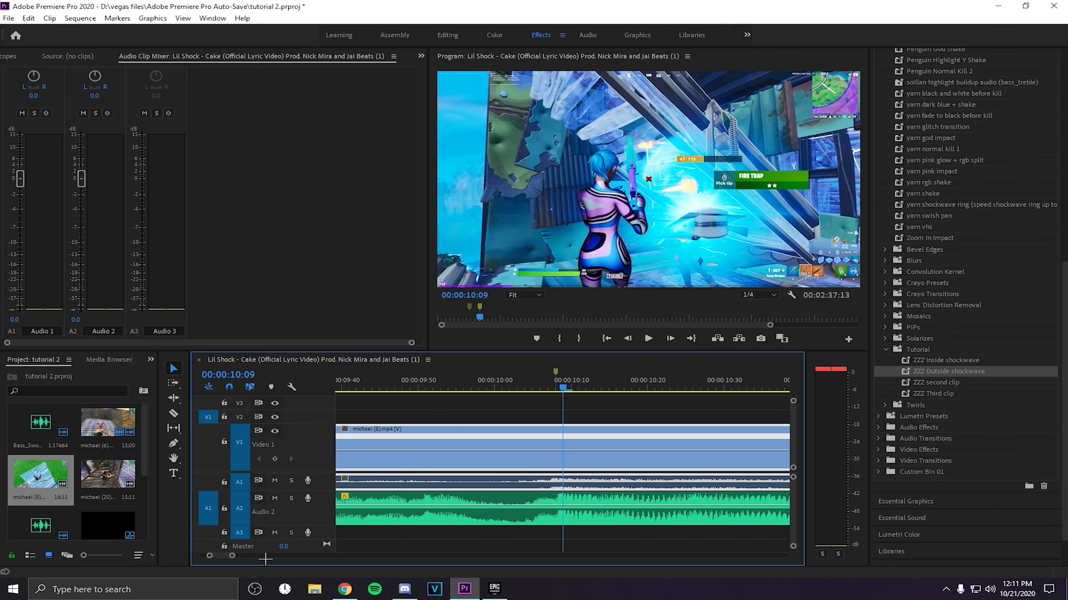
pyautogui.press('Right')
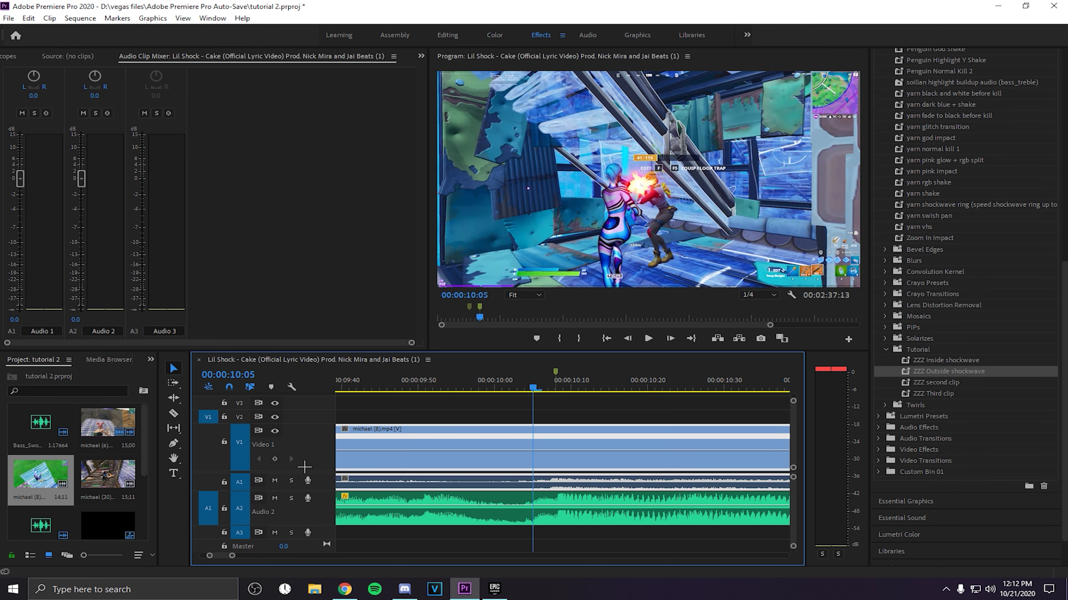
pyautogui.press('Right')
pyautogui.press('Right')
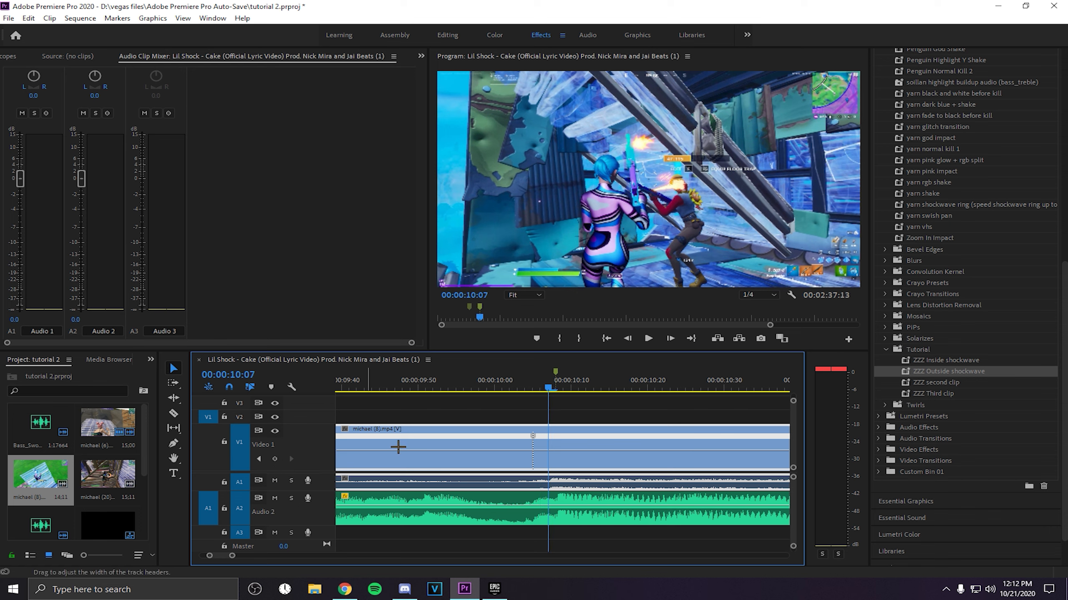
# - Ramp the clip to 249% speed after the 00:00:10:05 keyframe and down to 49% after a second smoothed keyframe at 00:00:10:07
pyautogui.moveTo(534, 438); pyautogui.dragTo(569, 444)
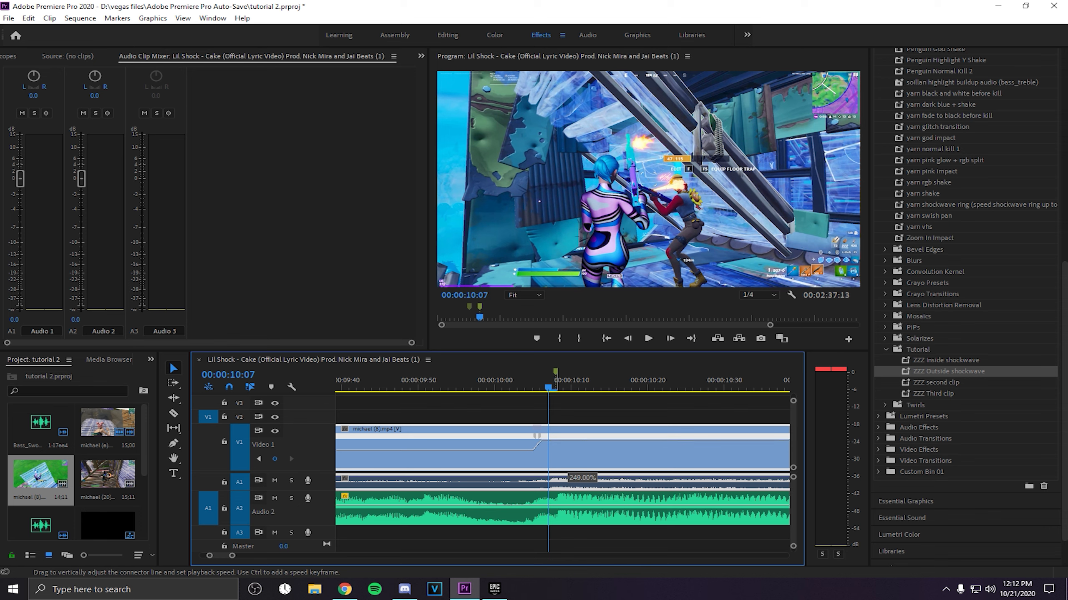
pyautogui.moveTo(568, 441); pyautogui.dragTo(603, 450)
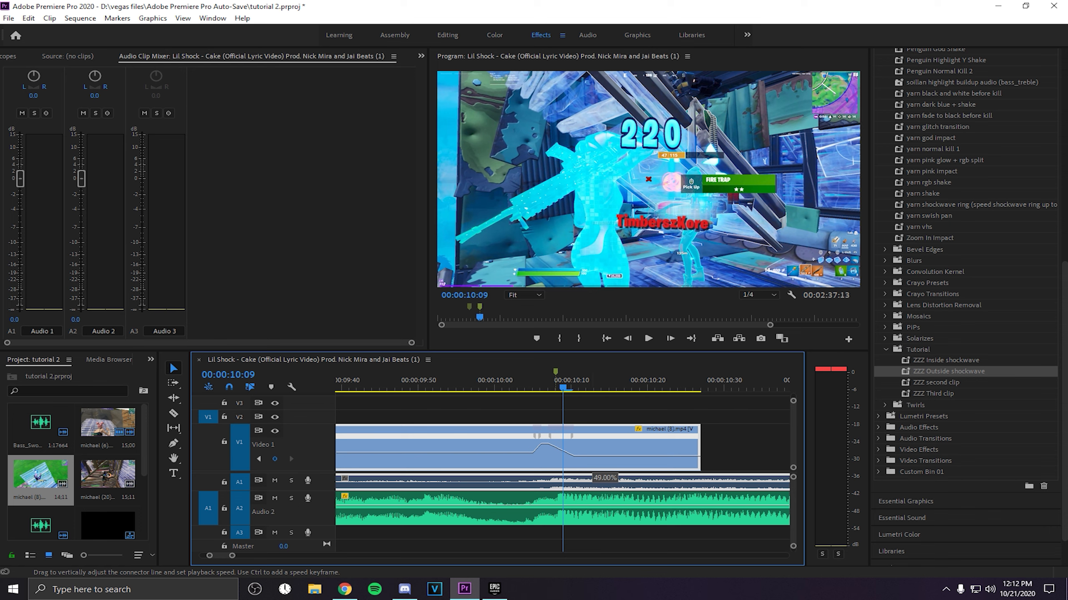
pyautogui.moveTo(593, 465); pyautogui.dragTo(594, 466)
pyautogui.click(560, 389)
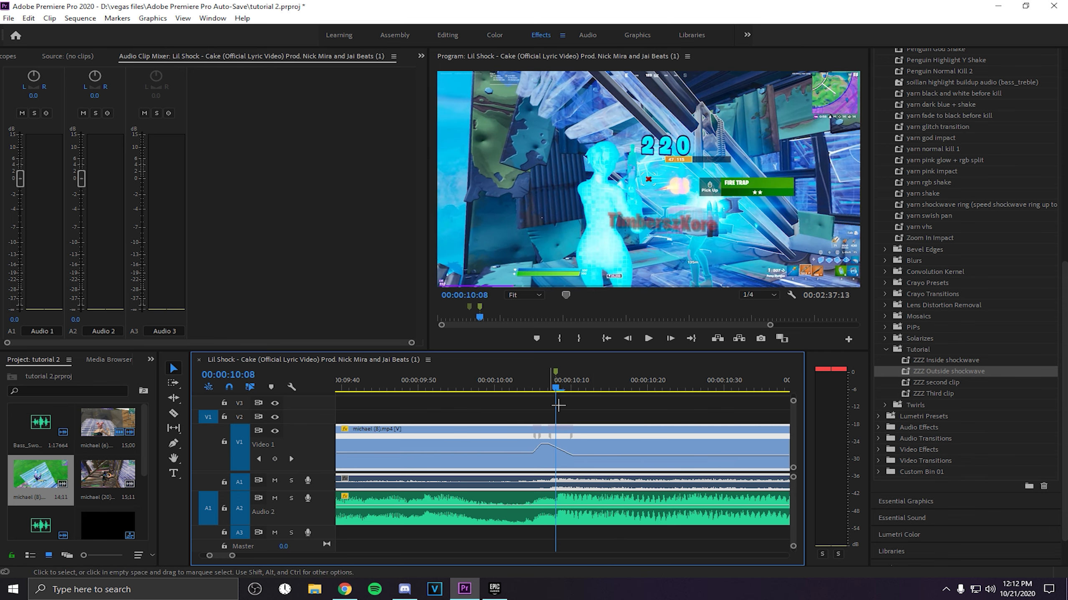
# - Unlink the gameplay clip's video from its audio and trim the video's end back to where that audio ends
pyautogui.press('Left')
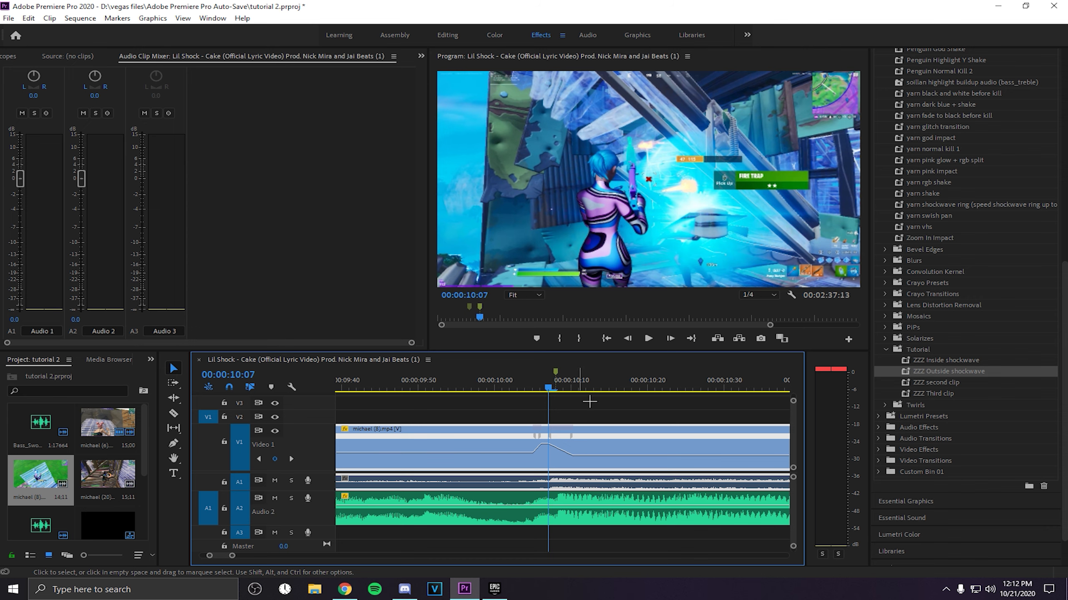
pyautogui.rightClick(575, 457)
pyautogui.click(433, 534)
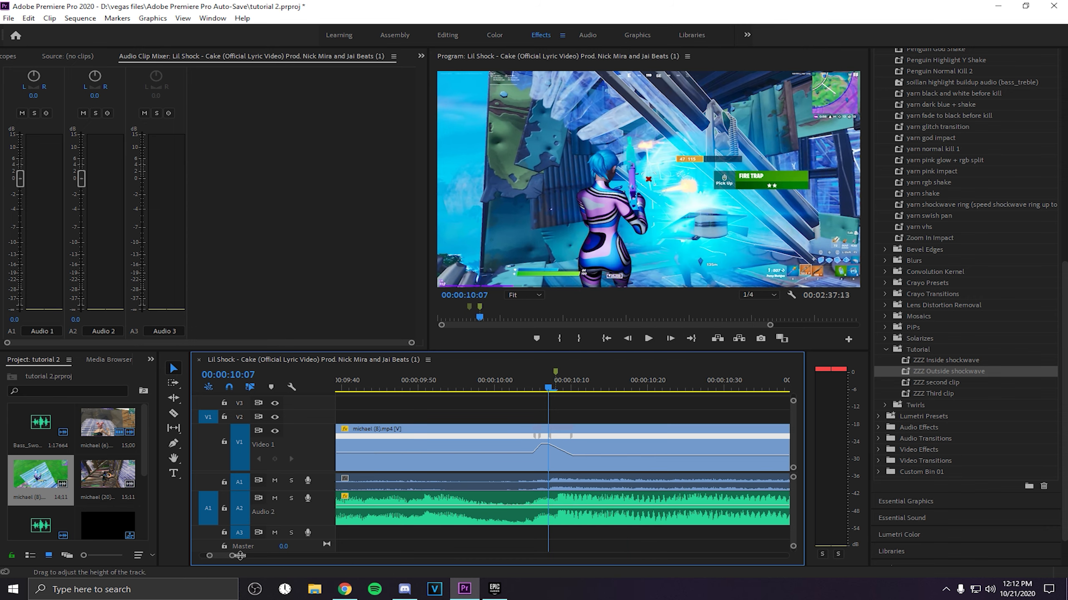
pyautogui.moveTo(240, 556); pyautogui.dragTo(297, 556)
pyautogui.click(601, 453)
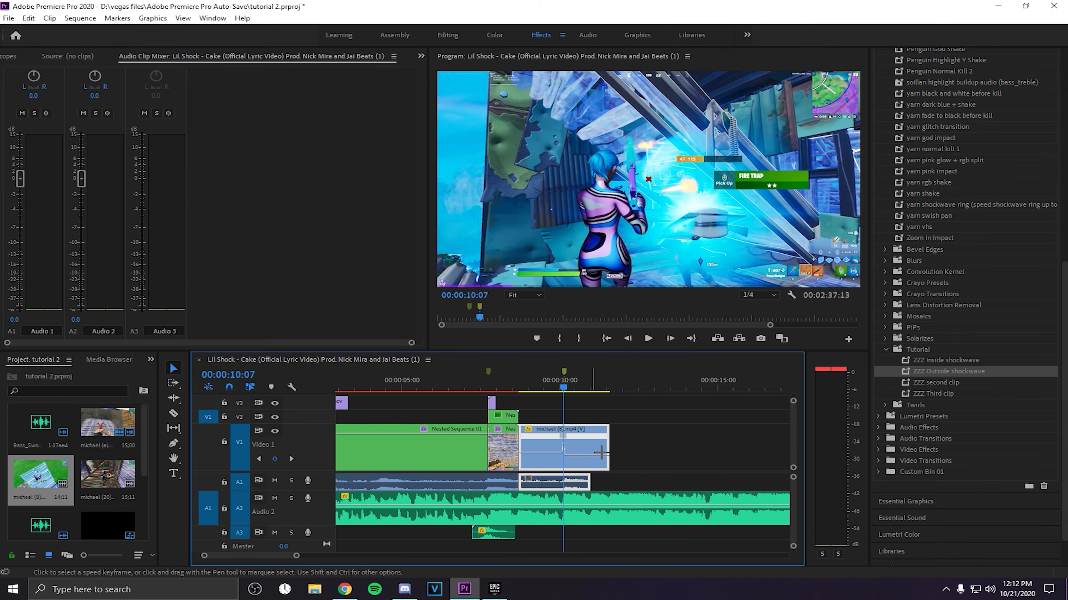
pyautogui.rightClick(601, 452)
pyautogui.click(675, 228)
pyautogui.moveTo(612, 457); pyautogui.dragTo(591, 457)
# - Play back the trimmed gameplay clip and return to its start to review the speed ramp
pyautogui.press('space')
pyautogui.click(518, 381)
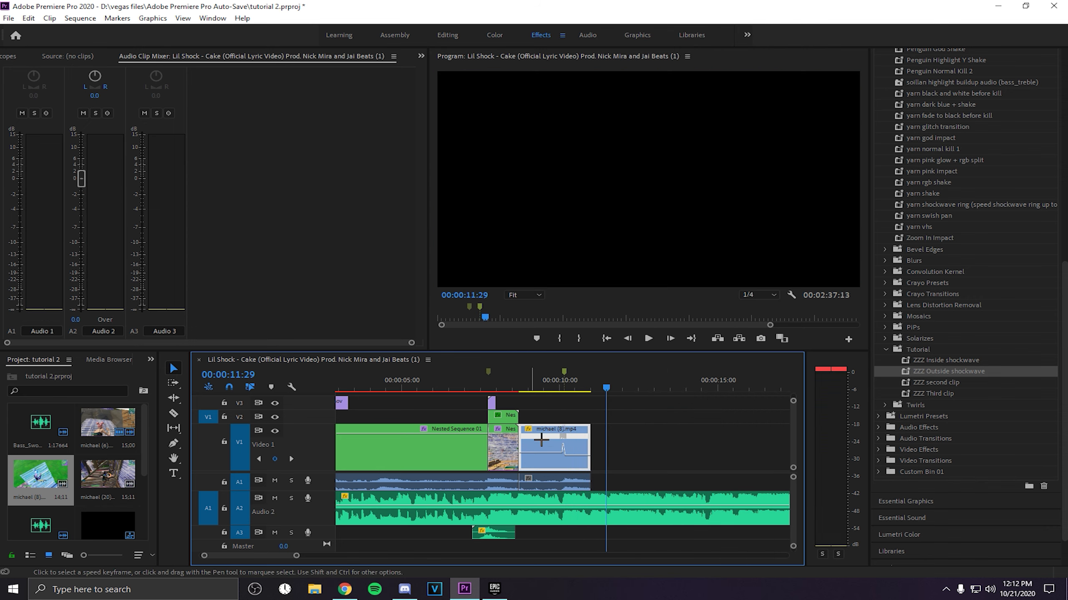
pyautogui.press('Right')
pyautogui.press('Right')
pyautogui.press('Right')
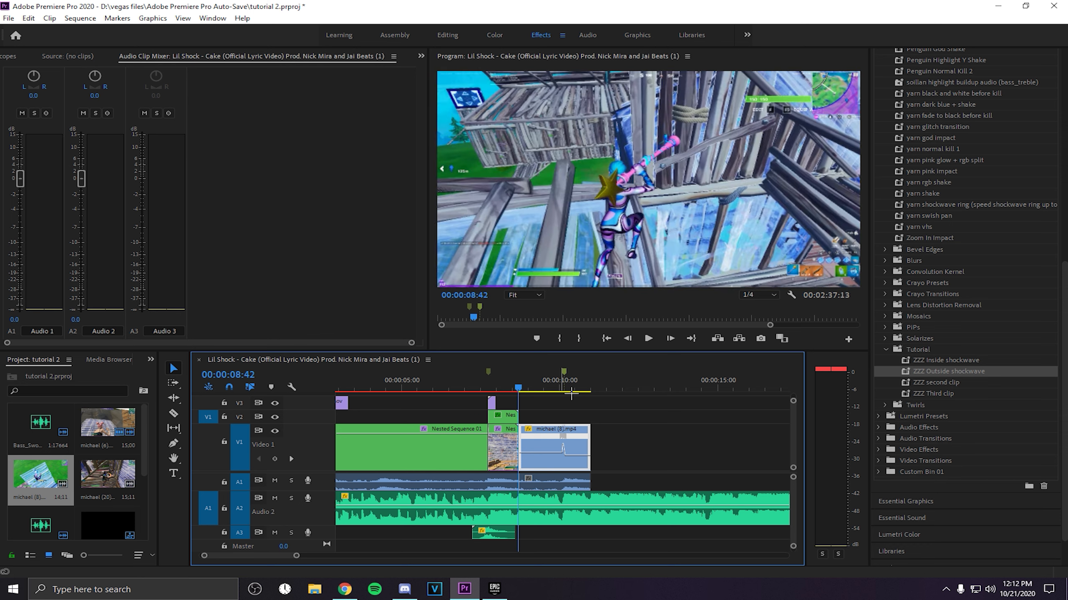
# - Position the playhead at 00:00:10:07 on the beat and nest the trimmed gameplay clip under the default name
pyautogui.click(563, 387)
pyautogui.press('Right')
pyautogui.press('Right')
pyautogui.press('Right')
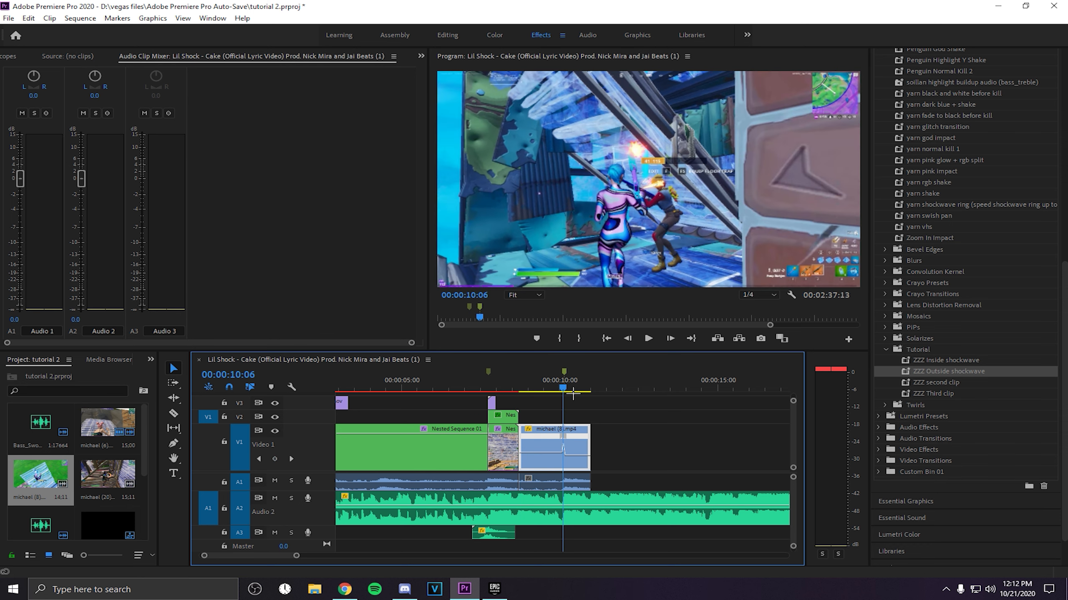
pyautogui.press('Left')
pyautogui.rightClick(576, 445)
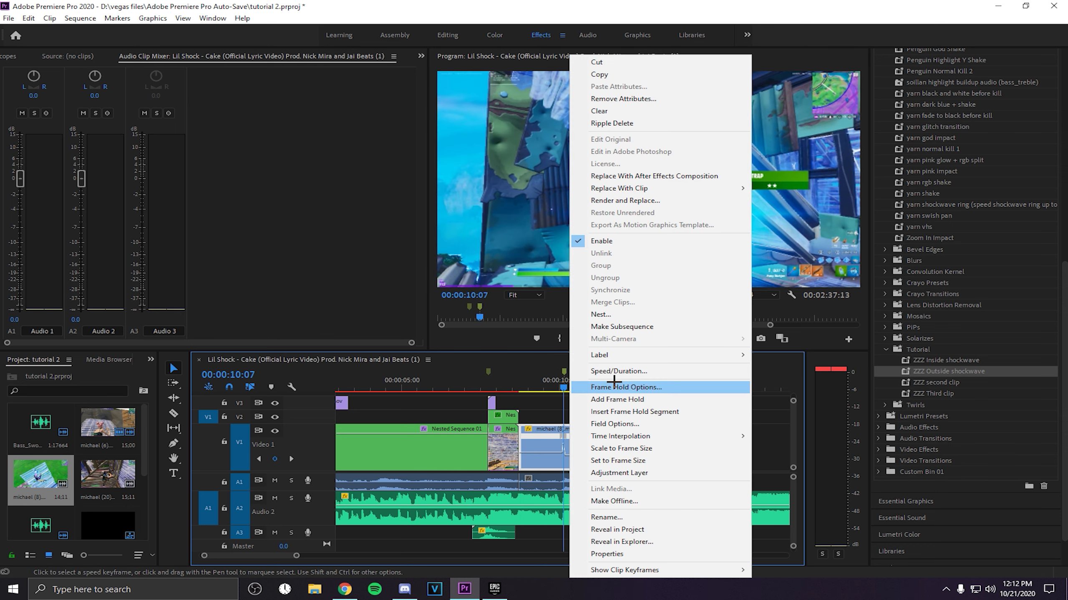
pyautogui.click(616, 305)
pyautogui.press('Return')
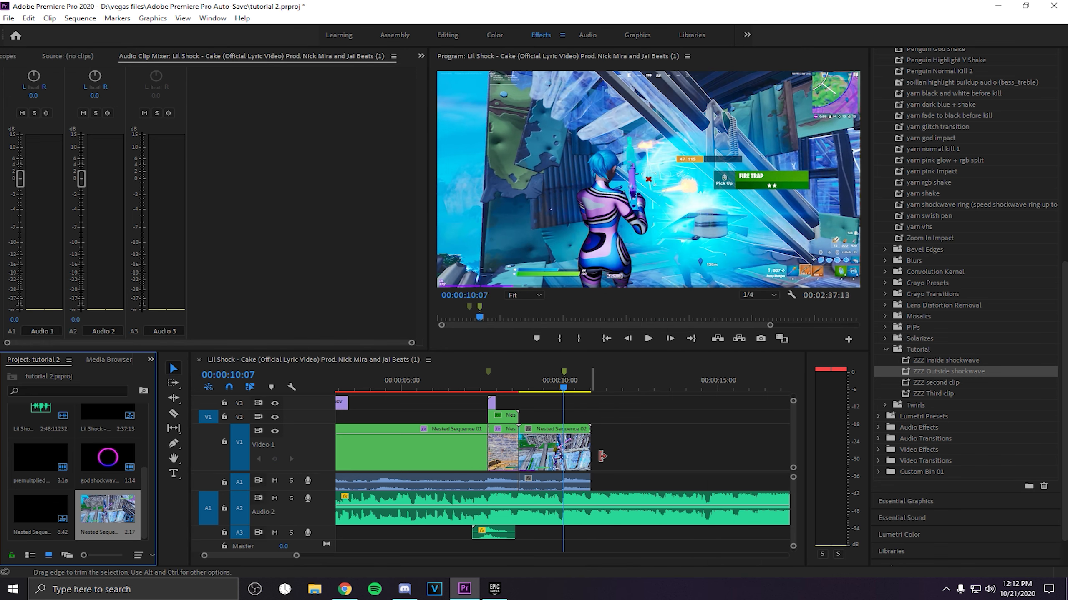
# - Split the newly nested gameplay clip at 00:00:10:07 and move the playhead back into its first part
pyautogui.press('c')
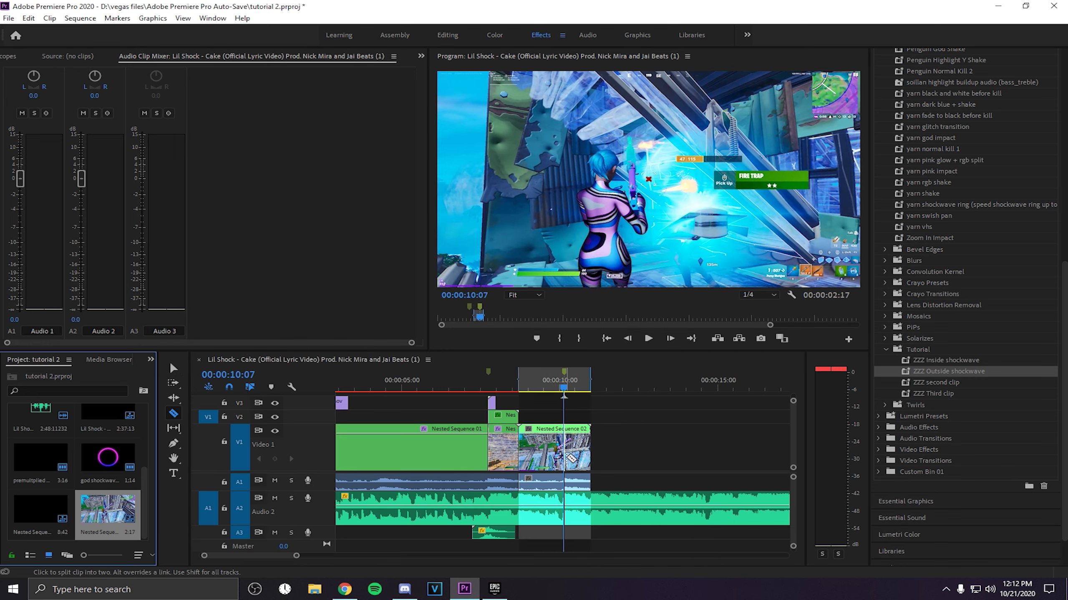
pyautogui.click(564, 450)
pyautogui.press('v')
pyautogui.moveTo(587, 371); pyautogui.dragTo(604, 392)
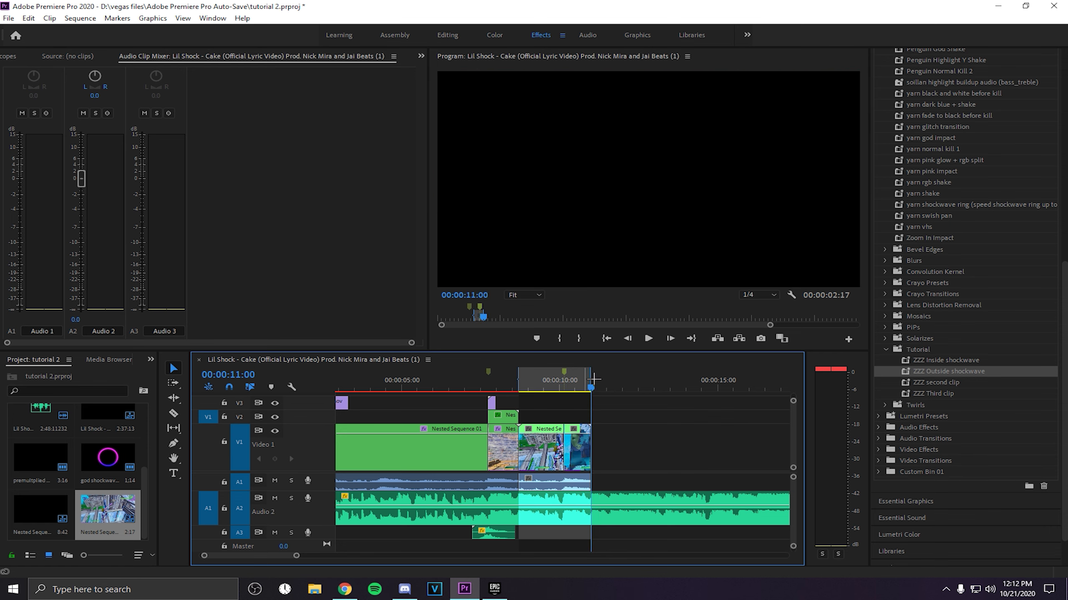
pyautogui.click(547, 381)
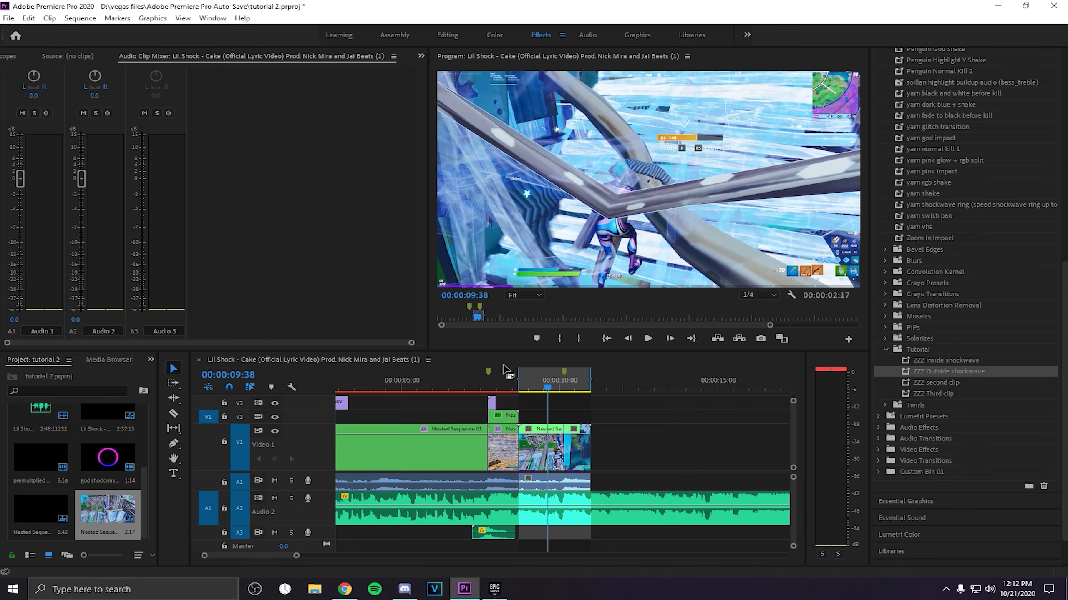
# - Play the song past the last Nested Sequence 02 clip and add a sequence marker on the beat at 00:00:12:29
pyautogui.moveTo(519, 381); pyautogui.dragTo(235, 377)
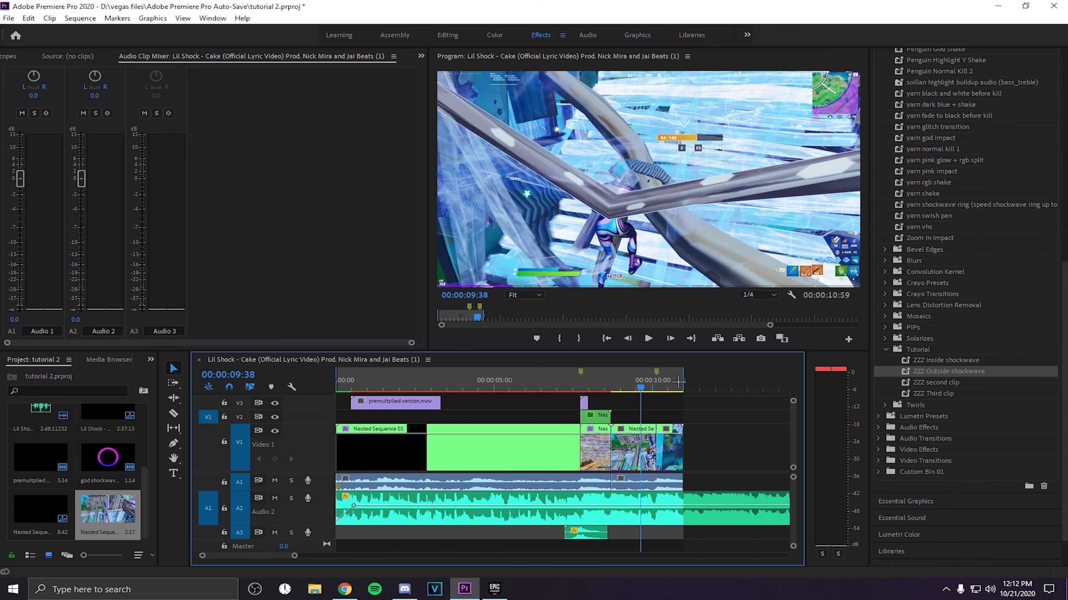
pyautogui.moveTo(688, 389)
pyautogui.mouseDown()
pyautogui.moveTo(309, 369)
pyautogui.moveTo(676, 391)
pyautogui.mouseUp()
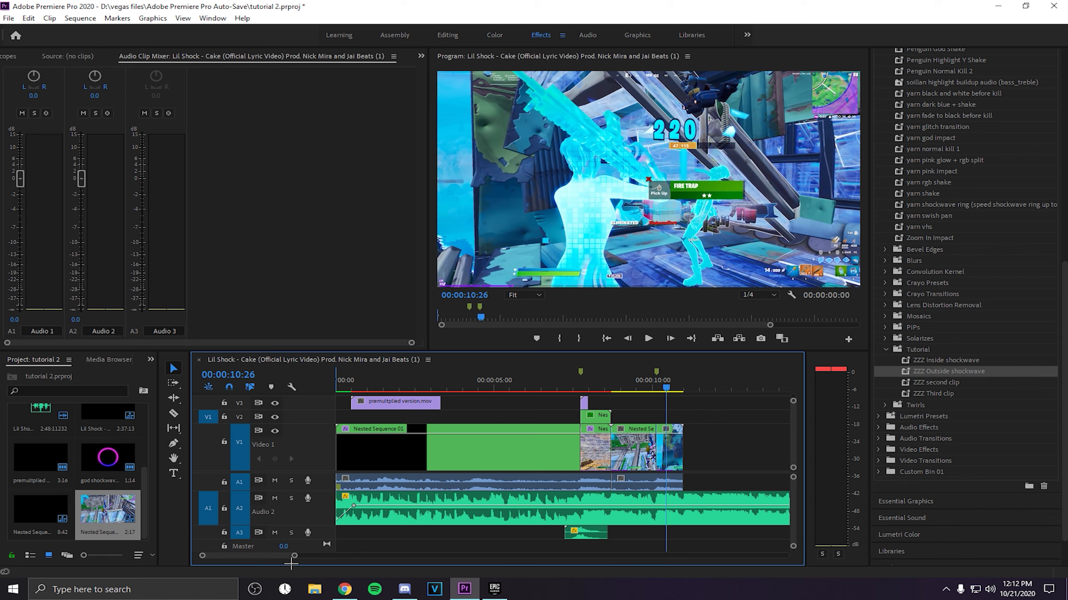
pyautogui.moveTo(294, 556); pyautogui.dragTo(269, 557)
pyautogui.click(484, 387)
pyautogui.press('space')
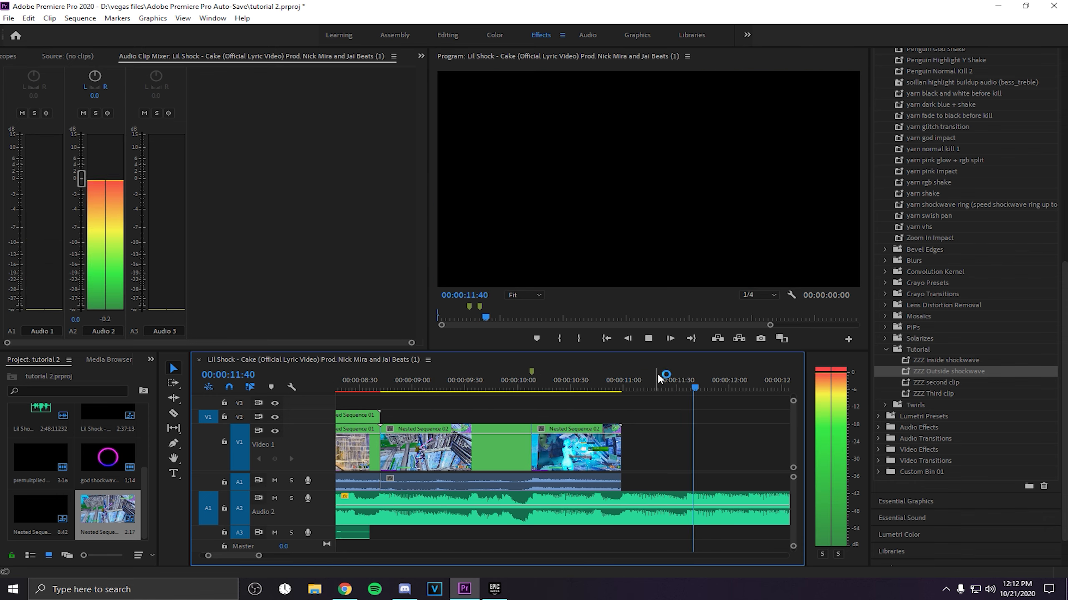
pyautogui.press('space')
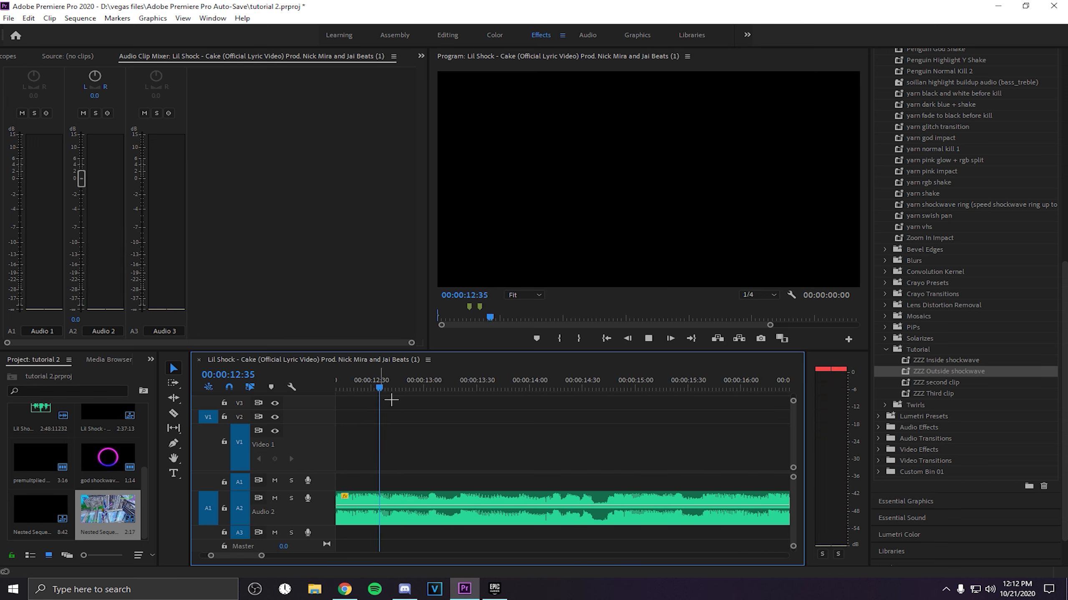
pyautogui.moveTo(390, 400); pyautogui.dragTo(453, 399)
pyautogui.press('space')
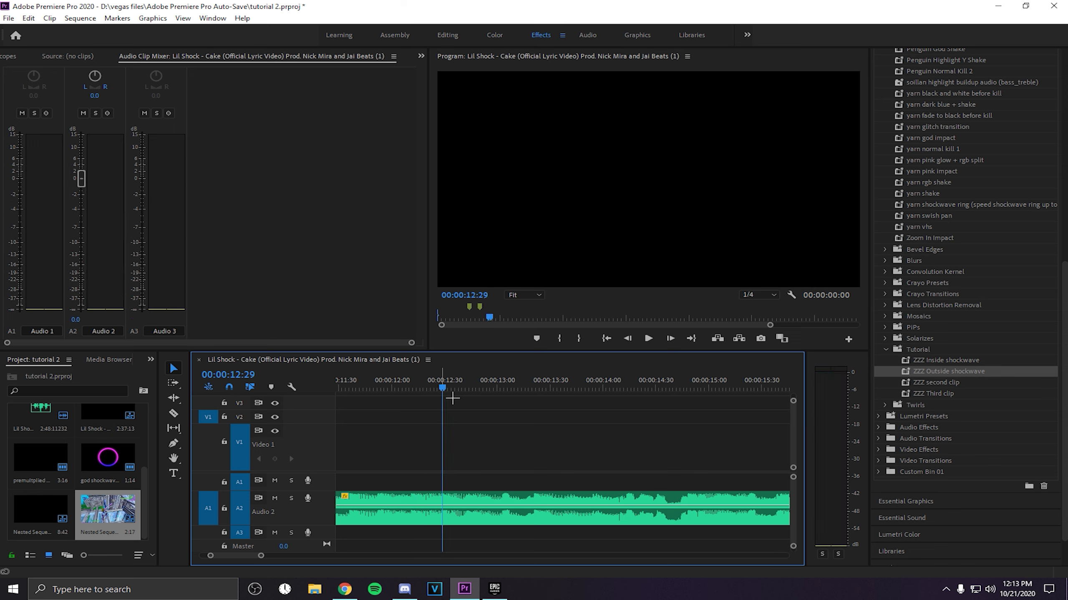
pyautogui.press('m')
# - Apply the ZZZ second clip preset from the Tutorial folder to the last Nested Sequence 02 clip on V1
pyautogui.moveTo(261, 555); pyautogui.dragTo(322, 556)
pyautogui.click(522, 381)
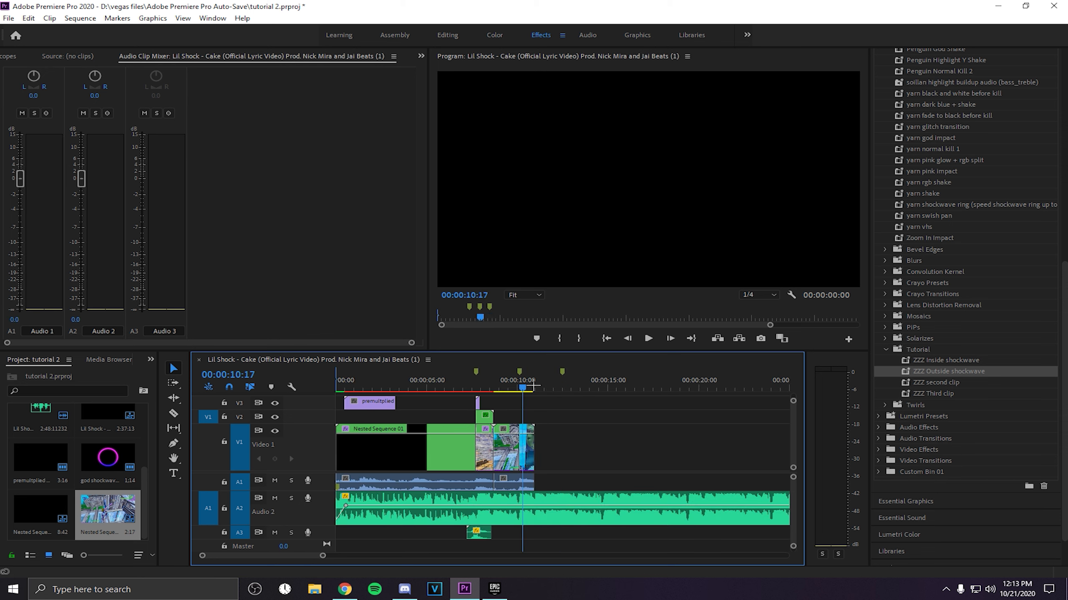
pyautogui.moveTo(957, 386); pyautogui.dragTo(556, 475)
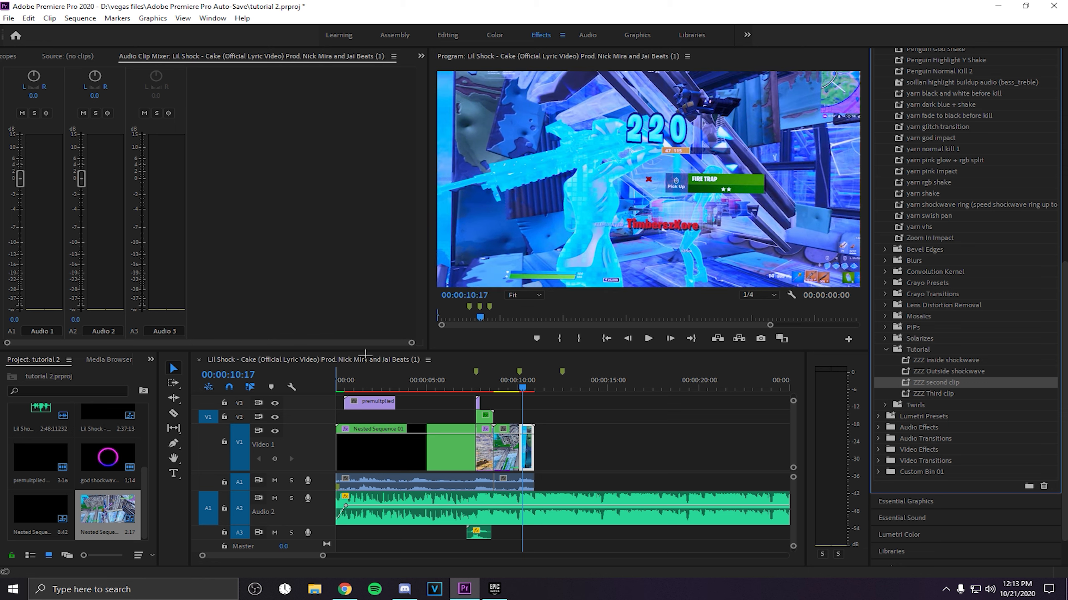
# - Examine the S_BlurMoCurves, S_Shake, S_Flicker and BCC Color Balance settings and keyframes on the last Nested Sequence 02 clip and preview the effect
pyautogui.scroll(3, 43, 67)
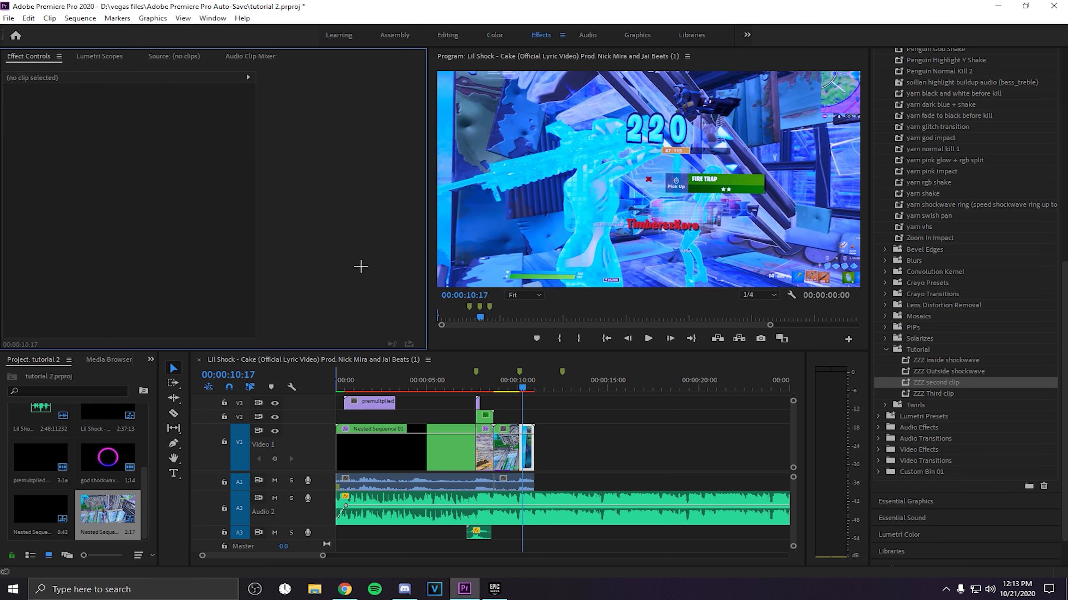
pyautogui.click(528, 452)
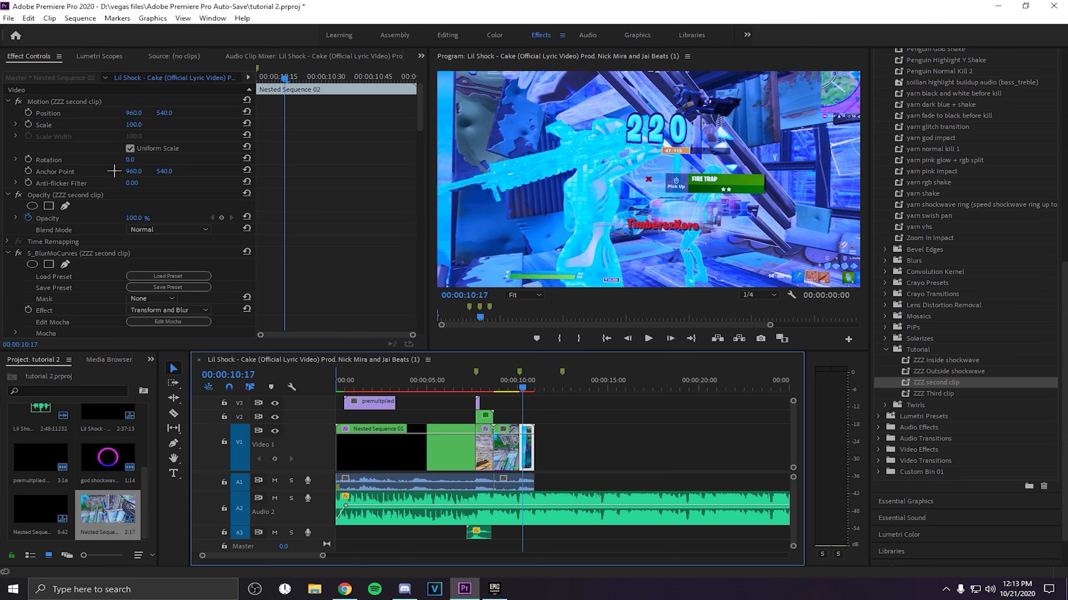
pyautogui.scroll(-3, 106, 239)
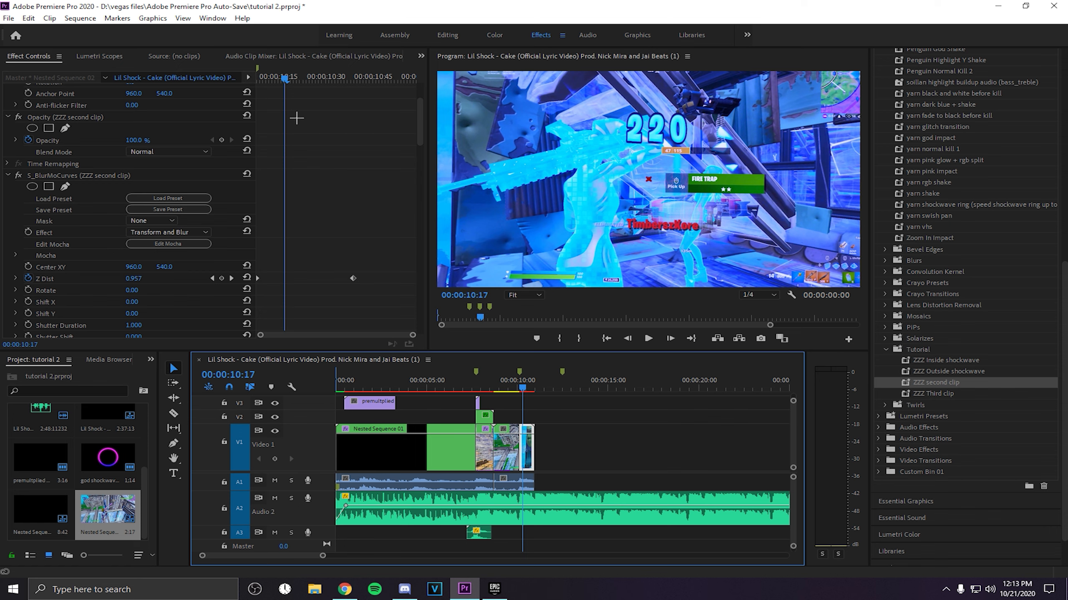
pyautogui.moveTo(286, 80); pyautogui.dragTo(185, 80)
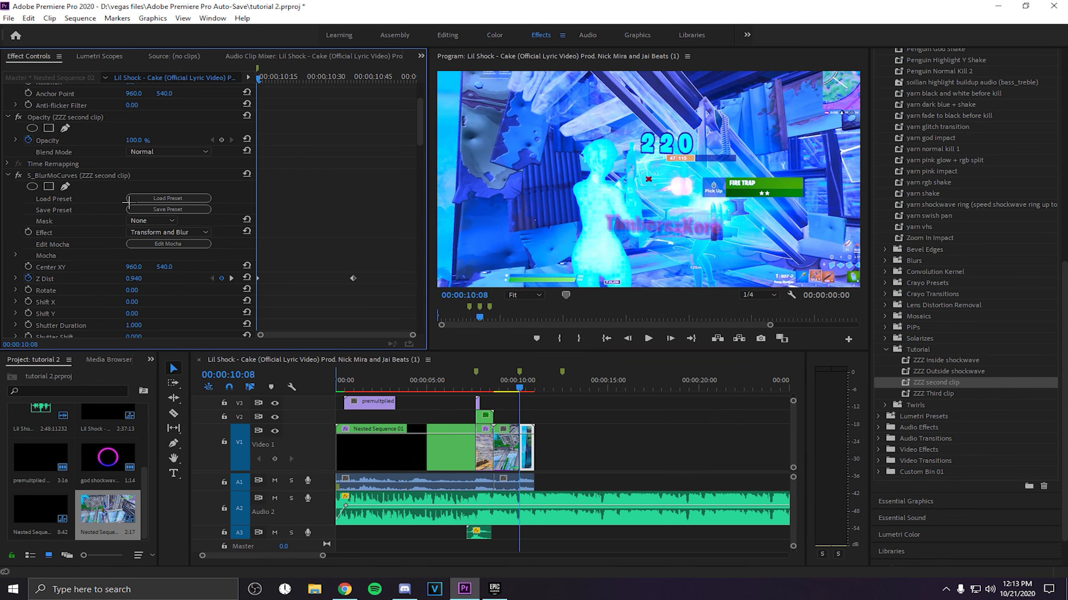
pyautogui.scroll(-2, 101, 320)
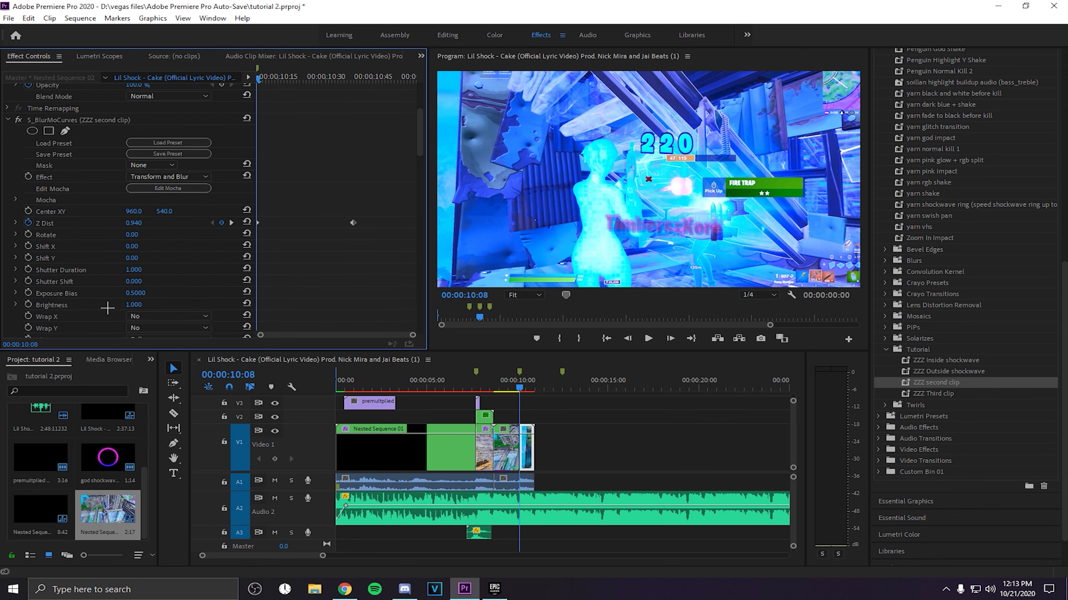
pyautogui.scroll(-5, 60, 287)
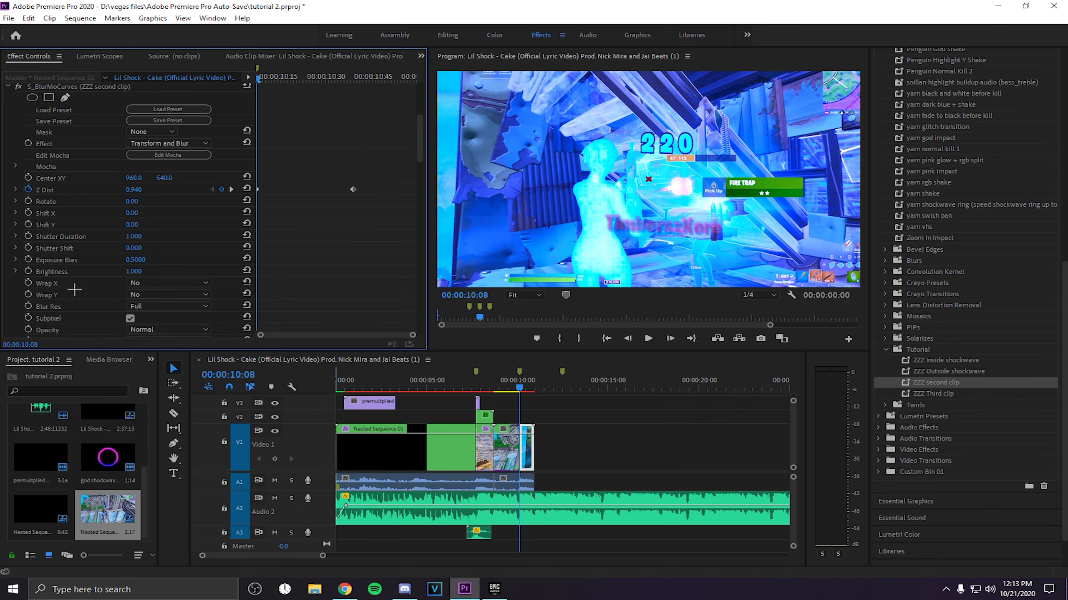
pyautogui.scroll(-5, 71, 296)
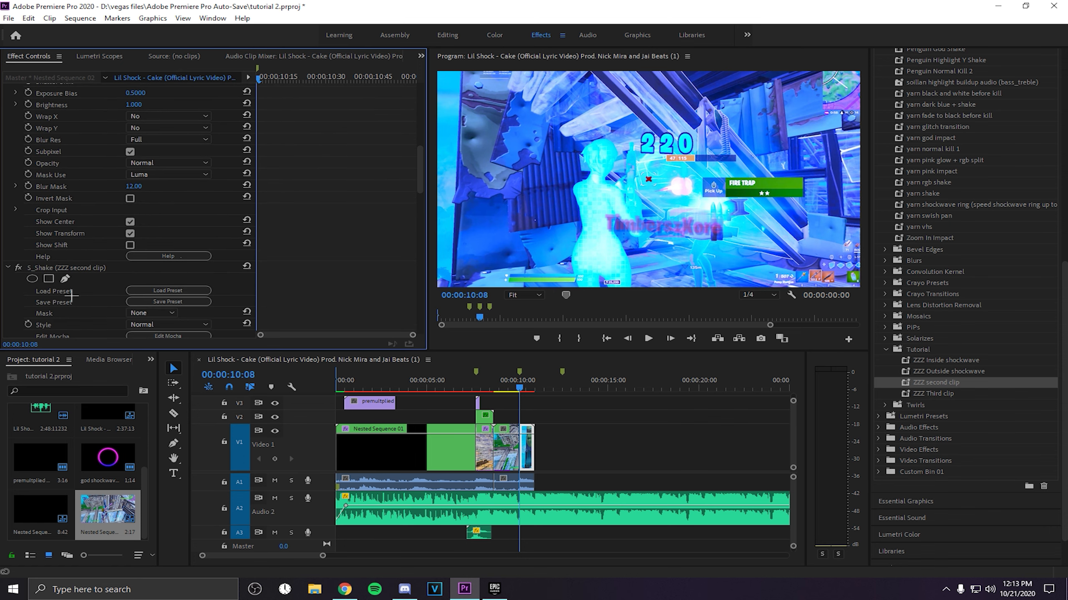
pyautogui.scroll(-6, 72, 296)
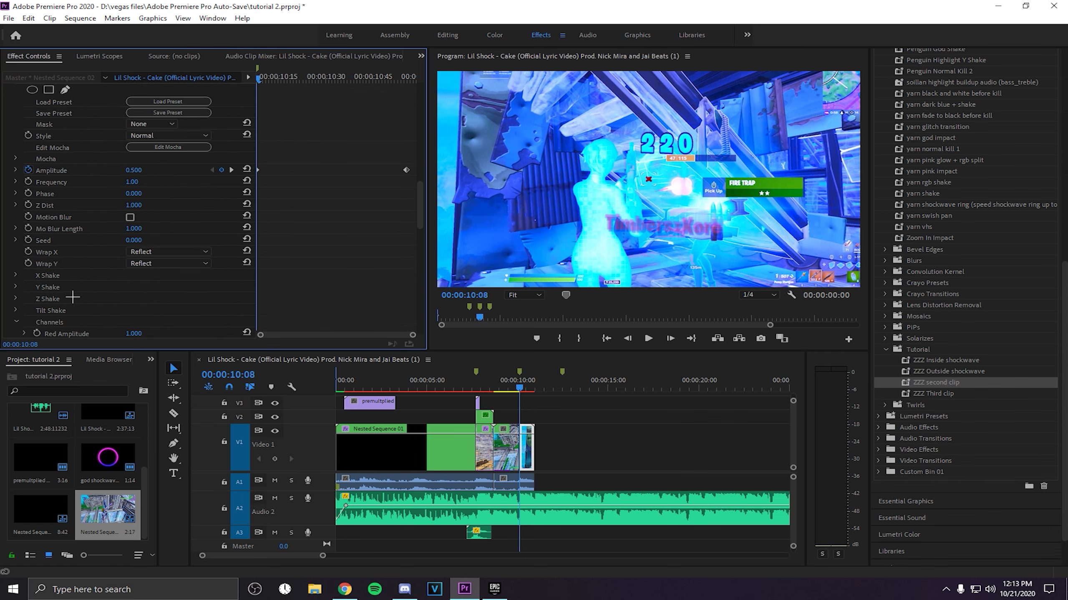
pyautogui.scroll(-4, 70, 301)
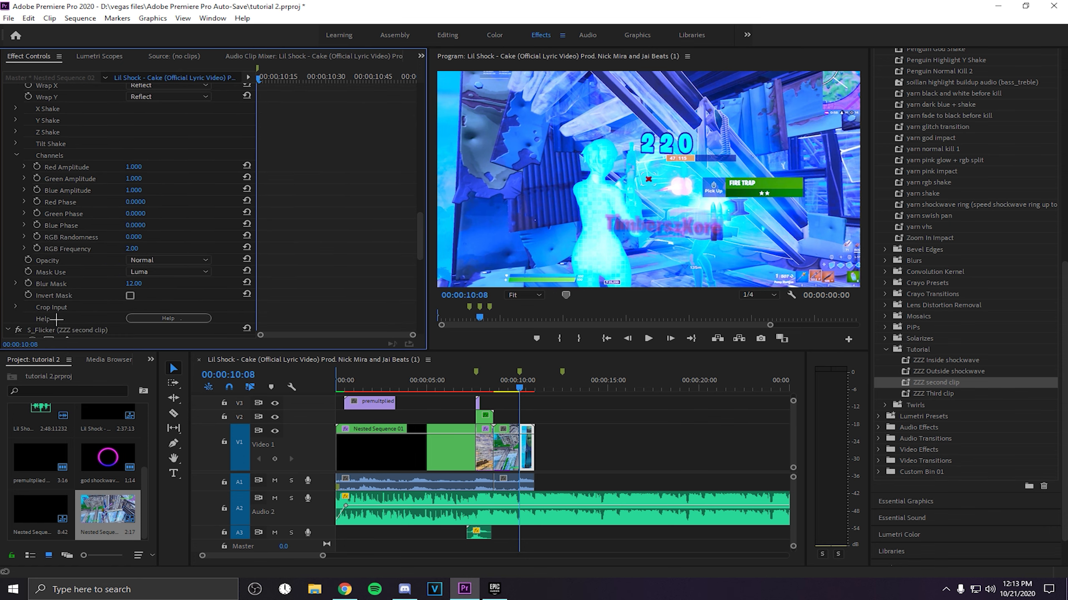
pyautogui.scroll(-6, 55, 315)
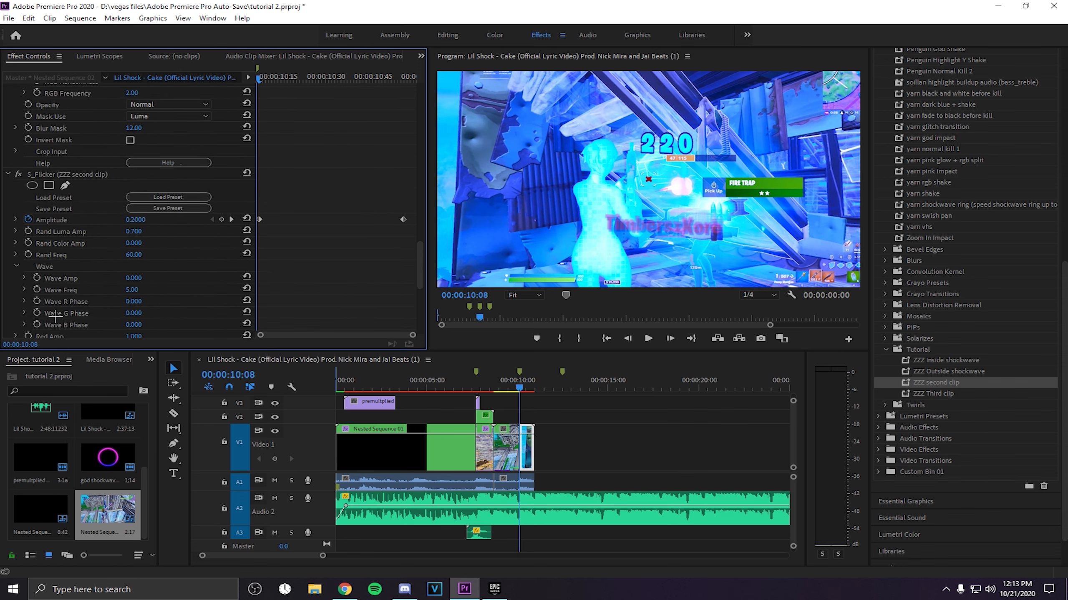
pyautogui.scroll(-3, 51, 320)
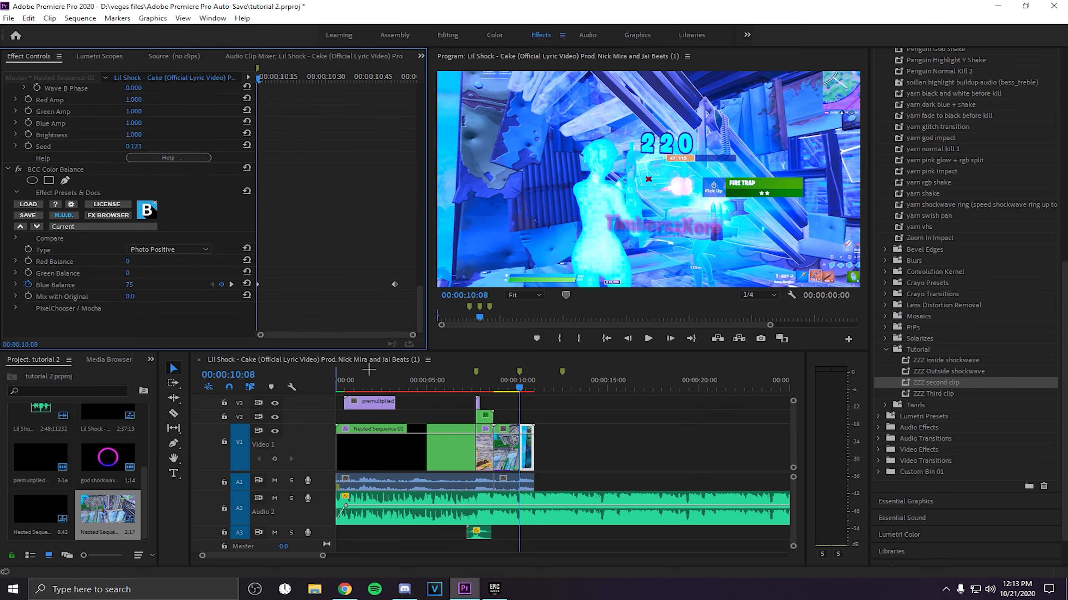
pyautogui.moveTo(522, 393); pyautogui.dragTo(514, 394)
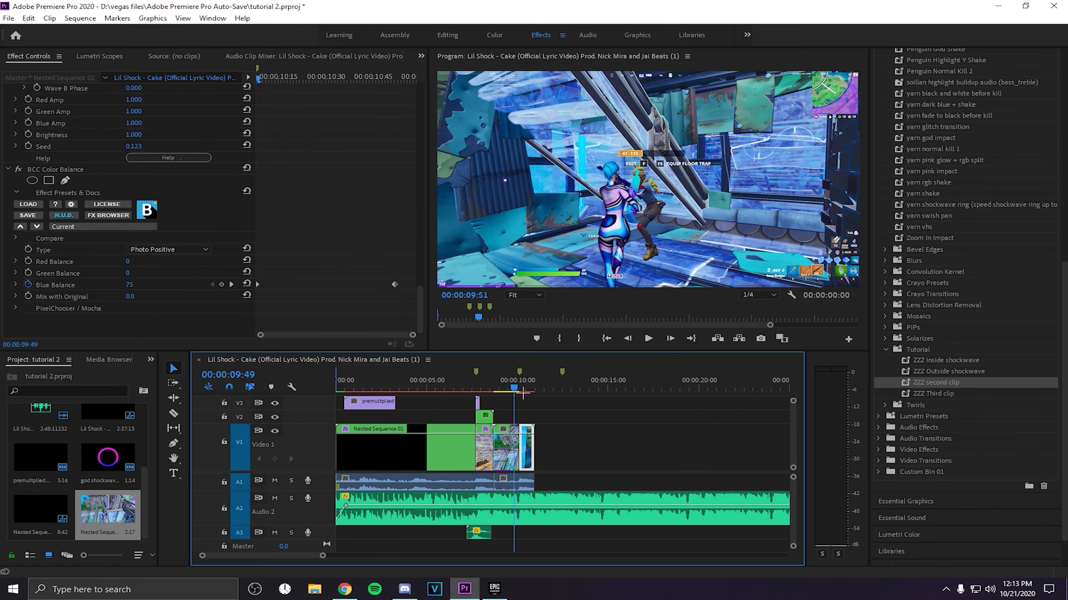
pyautogui.press('space')
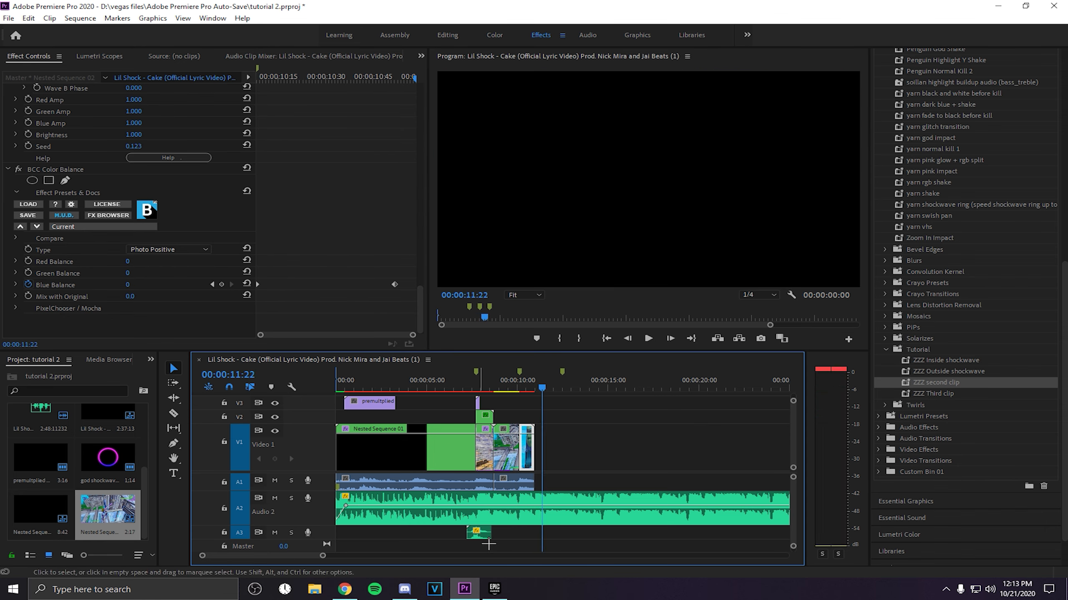
# - Duplicate the Bass_Swoosh.mp3 sound on A3 beneath the last Nested Sequence 02 clip and play back the transition
pyautogui.moveTo(487, 542); pyautogui.dragTo(510, 537)
pyautogui.moveTo(531, 536); pyautogui.dragTo(520, 536)
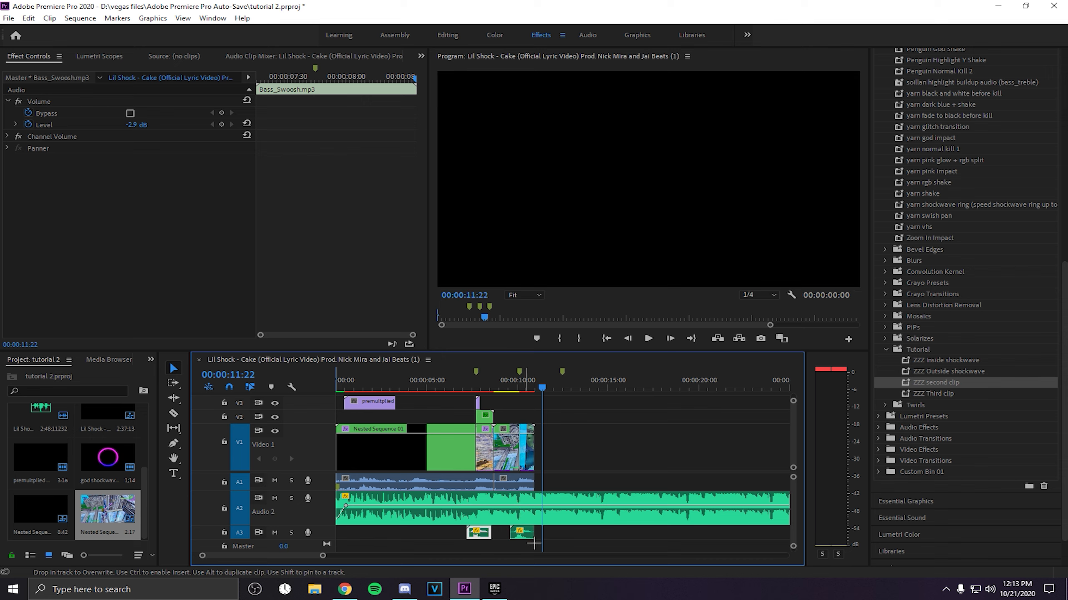
pyautogui.moveTo(325, 557); pyautogui.dragTo(298, 571)
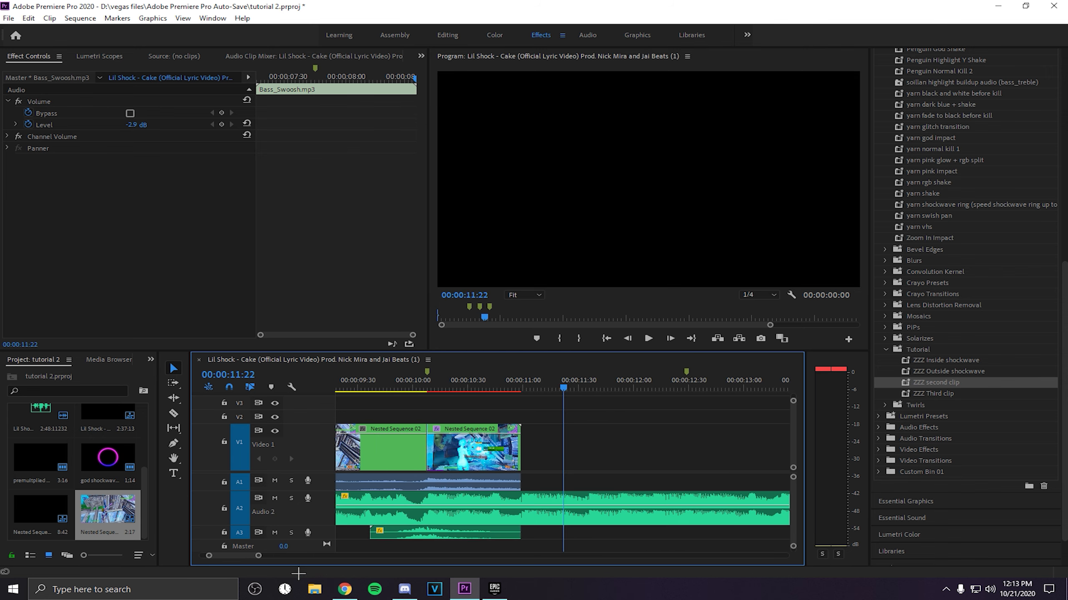
pyautogui.moveTo(467, 385); pyautogui.dragTo(359, 385)
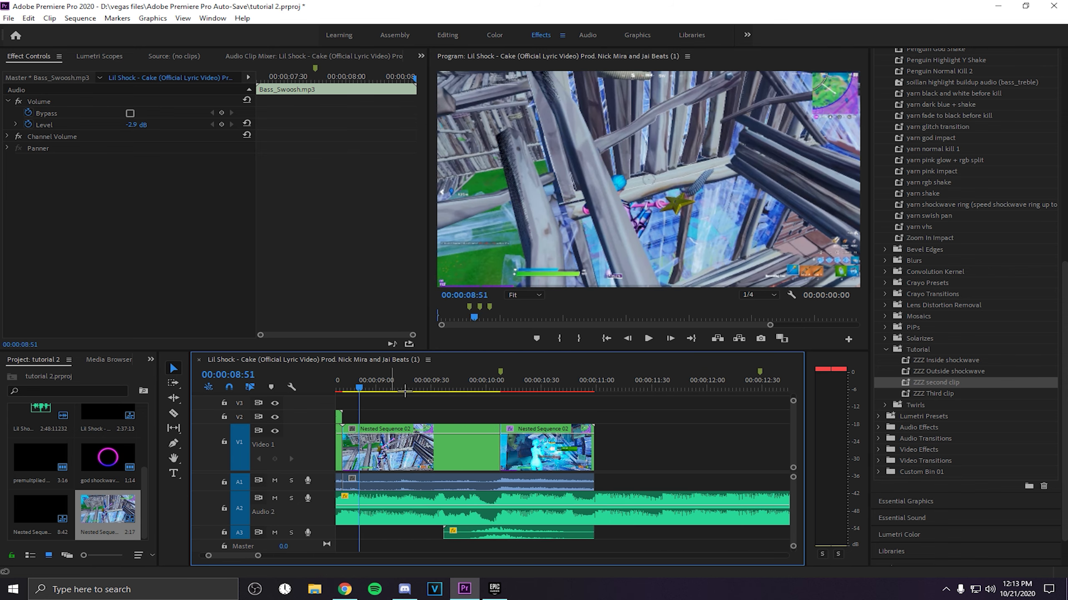
pyautogui.press('space')
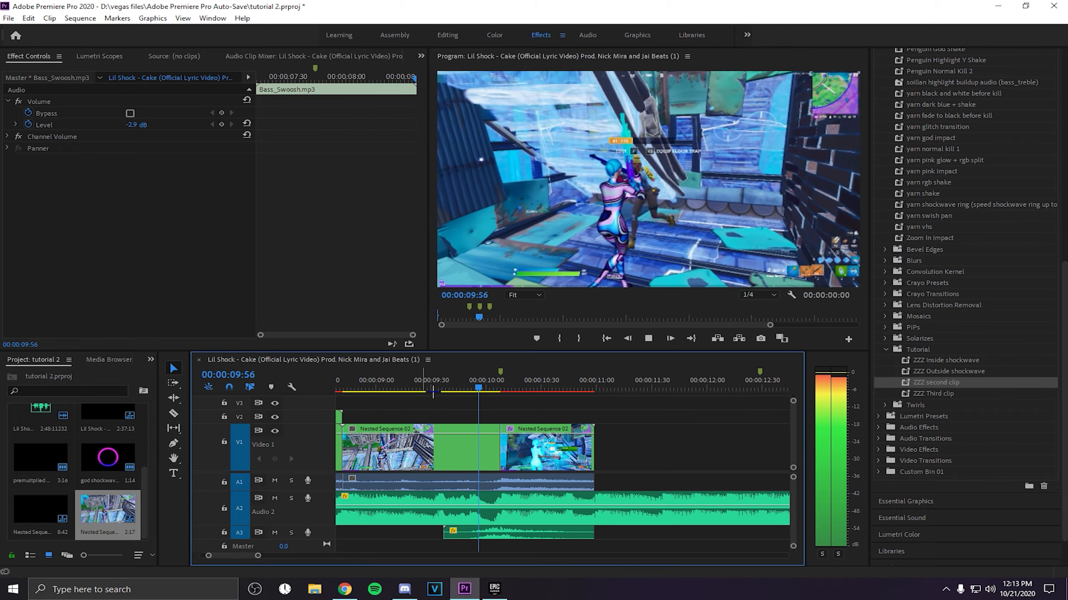
pyautogui.click(437, 389)
pyautogui.press('space')
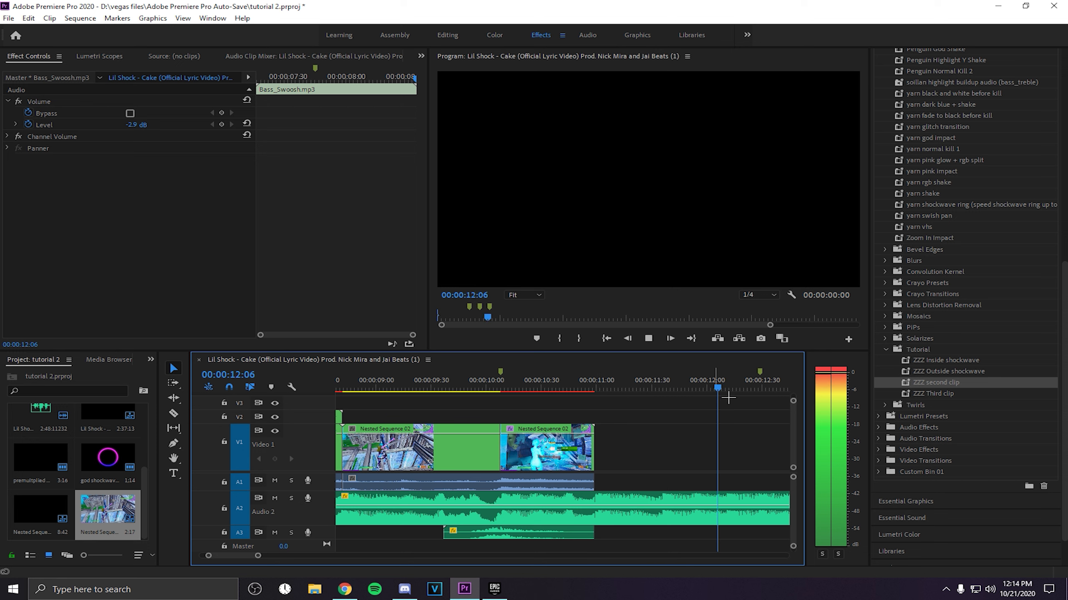
# - Place the michael (20).mp4 clip on V1 after the nested sequences, with its linked audio on A1
pyautogui.moveTo(770, 388); pyautogui.dragTo(739, 388)
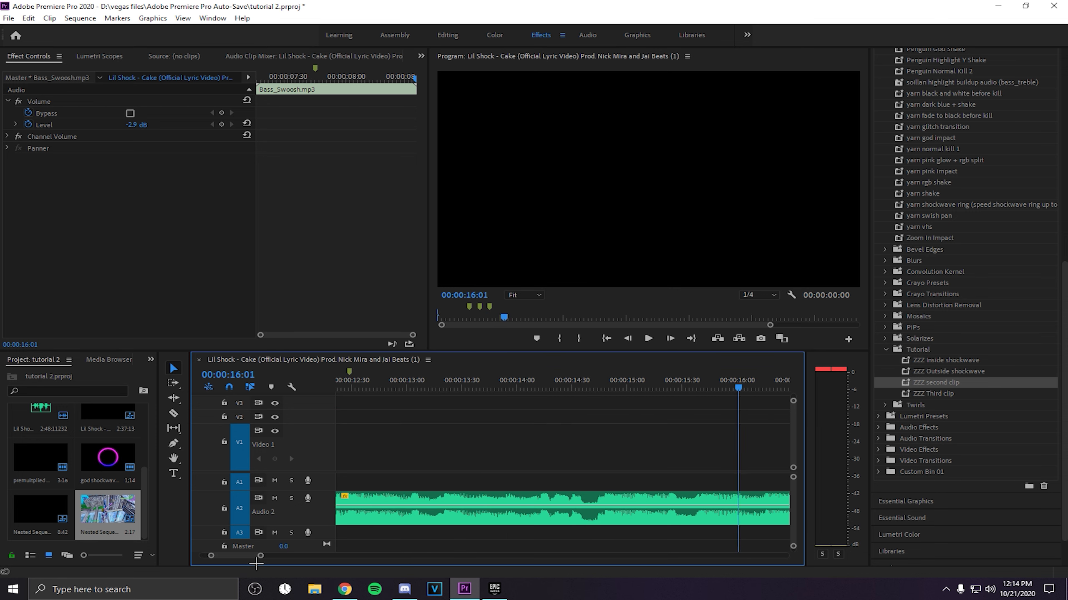
pyautogui.scroll(5, 78, 456)
pyautogui.moveTo(127, 483); pyautogui.dragTo(464, 448)
pyautogui.moveTo(264, 560); pyautogui.dragTo(312, 561)
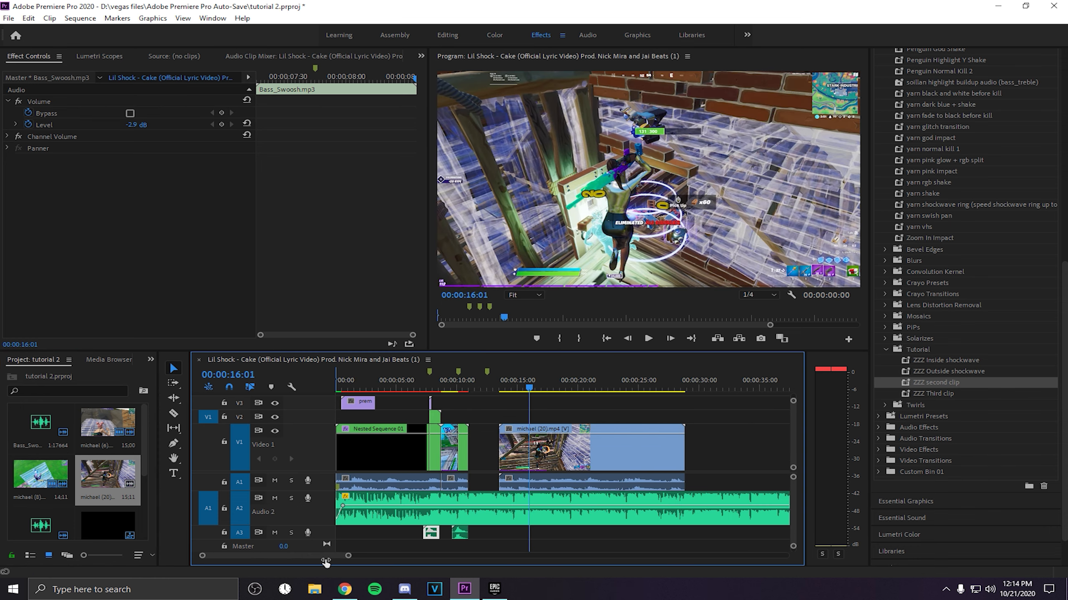
# - Trim michael (20).mp4 and slide it so that the gunshot falls on the marker at 00:00:12:29
pyautogui.click(470, 388)
pyautogui.moveTo(539, 454); pyautogui.dragTo(699, 461)
pyautogui.moveTo(502, 455)
pyautogui.mouseDown()
pyautogui.moveTo(741, 437)
pyautogui.moveTo(508, 453)
pyautogui.moveTo(511, 468)
pyautogui.mouseUp()
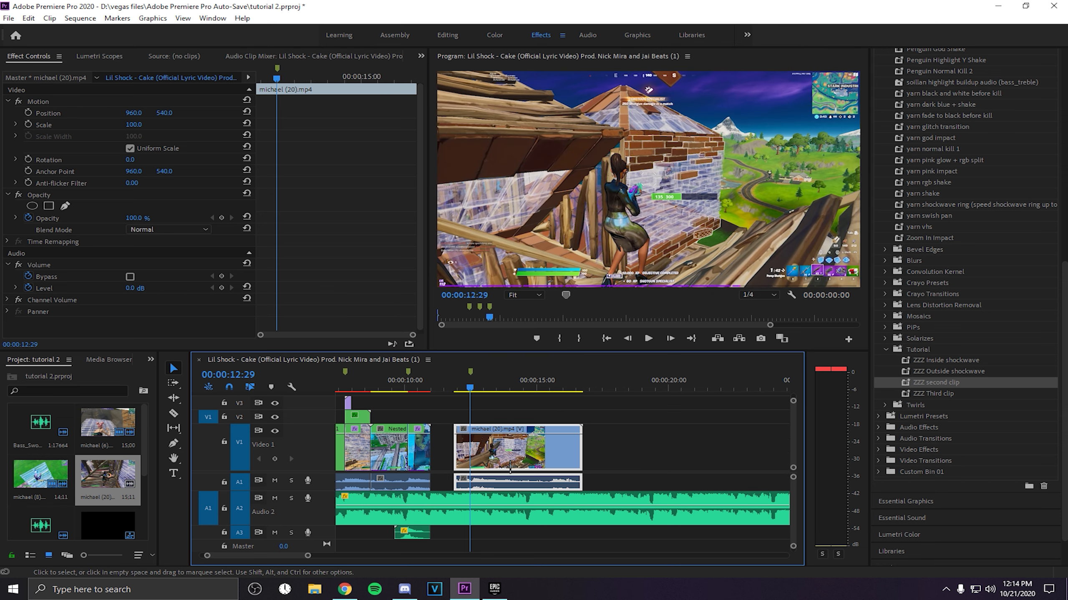
pyautogui.moveTo(308, 556); pyautogui.dragTo(227, 555)
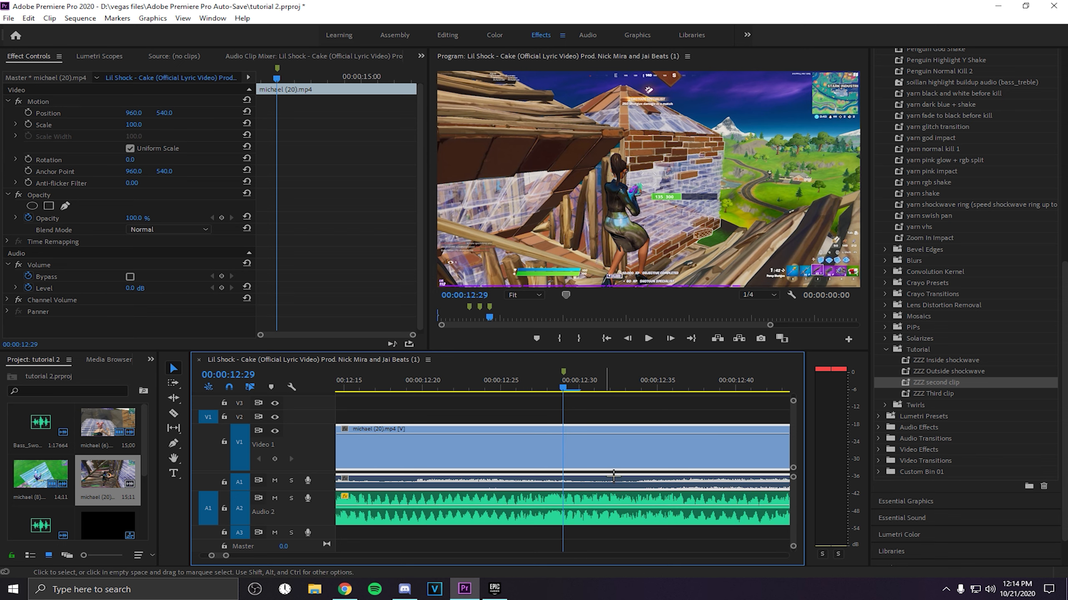
pyautogui.moveTo(615, 467); pyautogui.dragTo(508, 468)
pyautogui.moveTo(646, 462)
pyautogui.mouseDown()
pyautogui.moveTo(614, 455)
pyautogui.moveTo(648, 457)
pyautogui.moveTo(631, 455)
pyautogui.mouseUp()
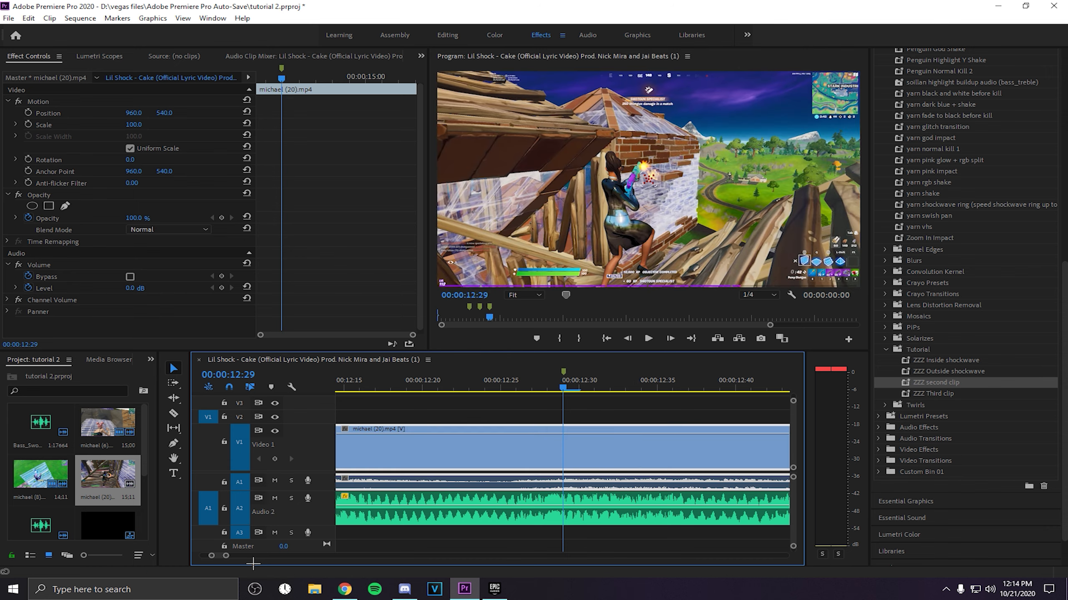
# - Extend the start of michael (20).mp4 to the end of Nested Sequence 02 and trim its end to about 00:00:13:18
pyautogui.moveTo(229, 559); pyautogui.dragTo(286, 556)
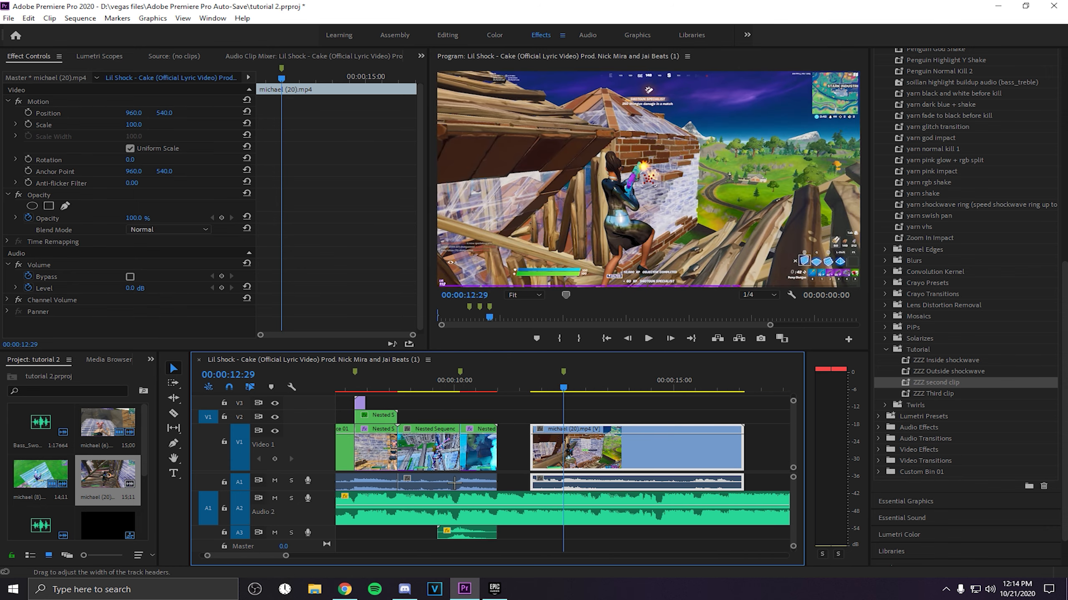
pyautogui.moveTo(533, 458); pyautogui.dragTo(498, 459)
pyautogui.press('space')
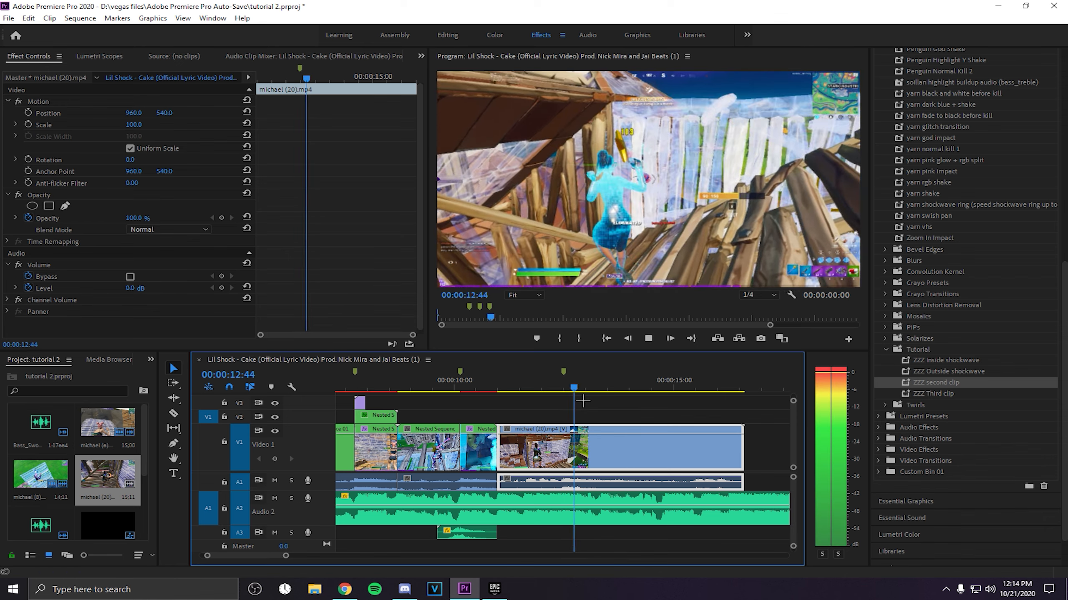
pyautogui.moveTo(742, 450); pyautogui.dragTo(596, 453)
# - Show the Time Remapping speed line on michael (20).mp4 and add a speed keyframe at 00:00:12:26, just before the marker
pyautogui.press('Up')
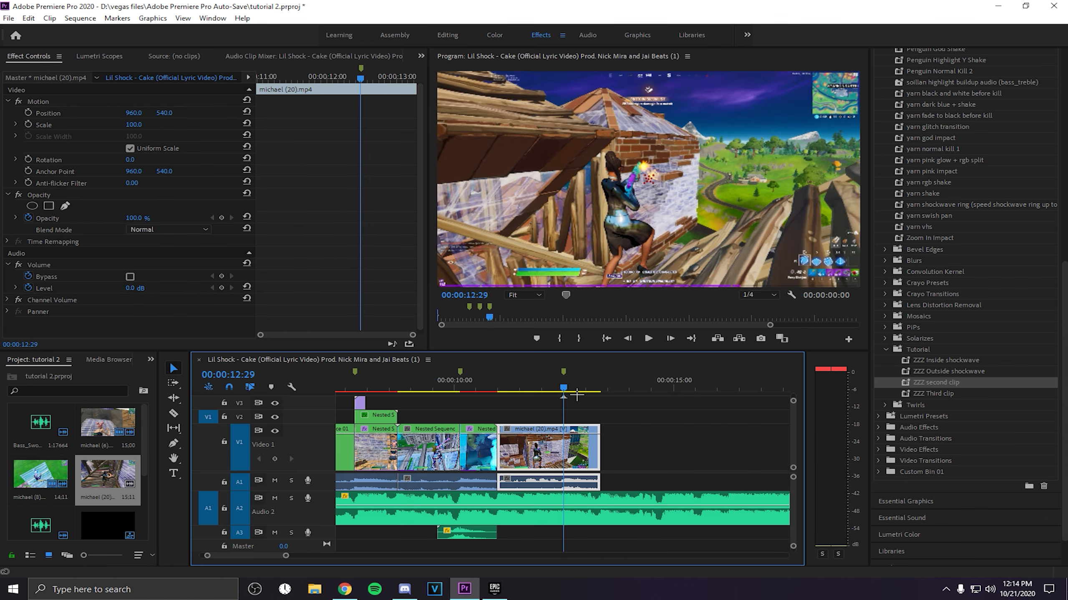
pyautogui.press('Left')
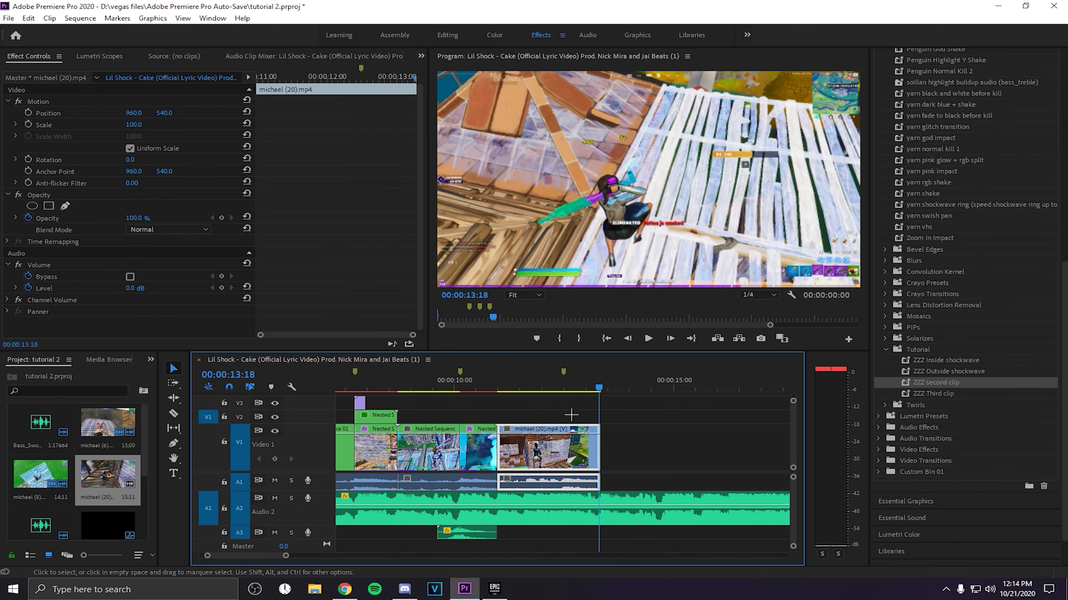
pyautogui.click(565, 387)
pyautogui.press('Left')
pyautogui.press('Left')
pyautogui.press('Left')
pyautogui.press('Left')
pyautogui.press('Left')
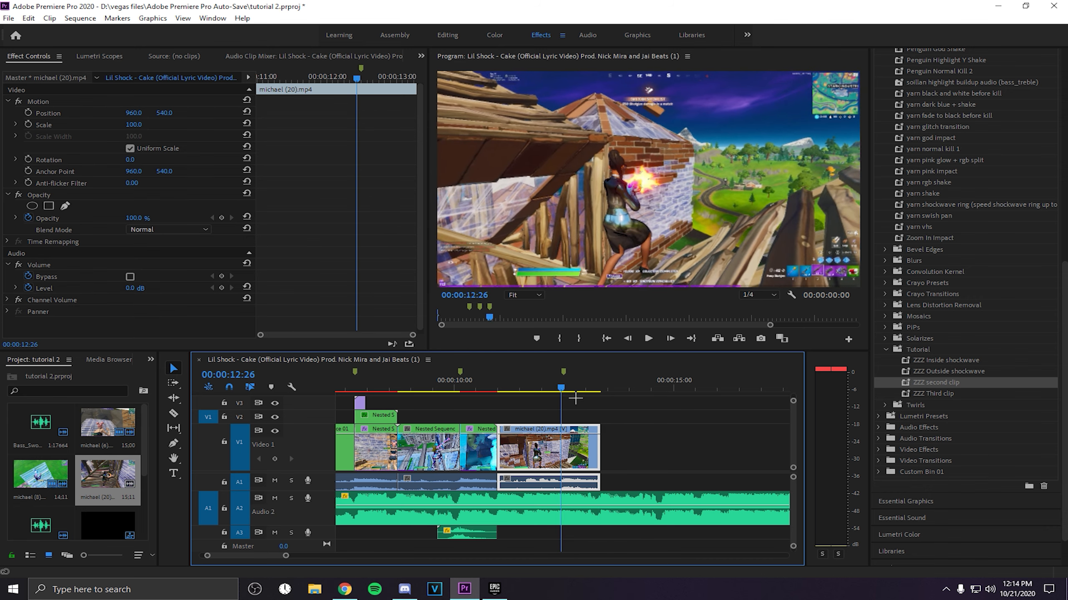
pyautogui.rightClick(596, 471)
pyautogui.moveTo(623, 569)
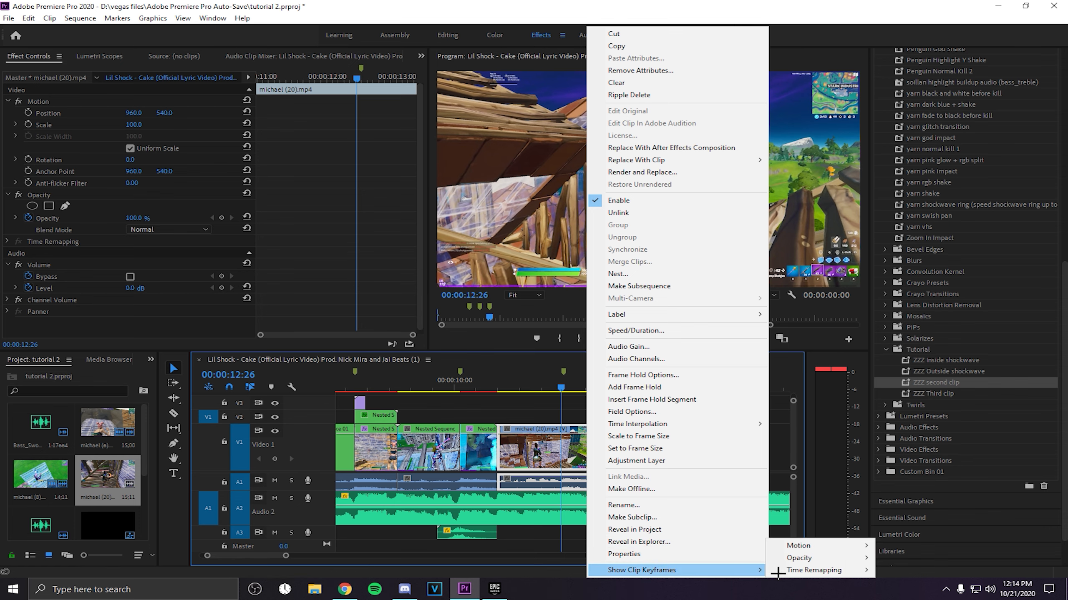
pyautogui.moveTo(837, 572)
pyautogui.click(899, 574)
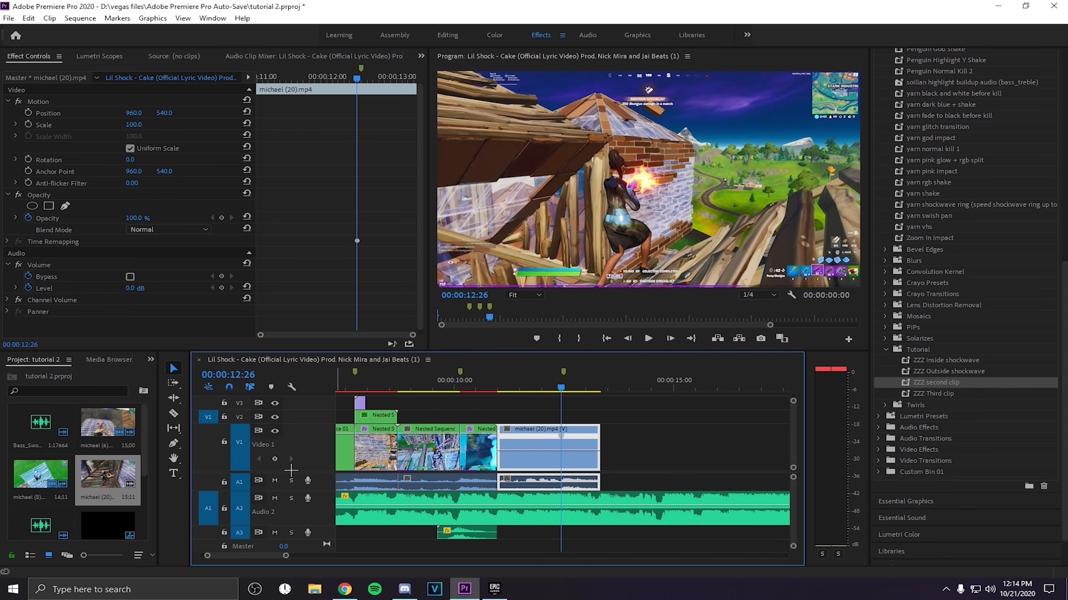
# - Split the speed keyframe at 00:00:12:26 into a ramp about one frame long and lower the speed before it
pyautogui.moveTo(292, 559); pyautogui.dragTo(227, 558)
pyautogui.press('Right')
pyautogui.press('Right')
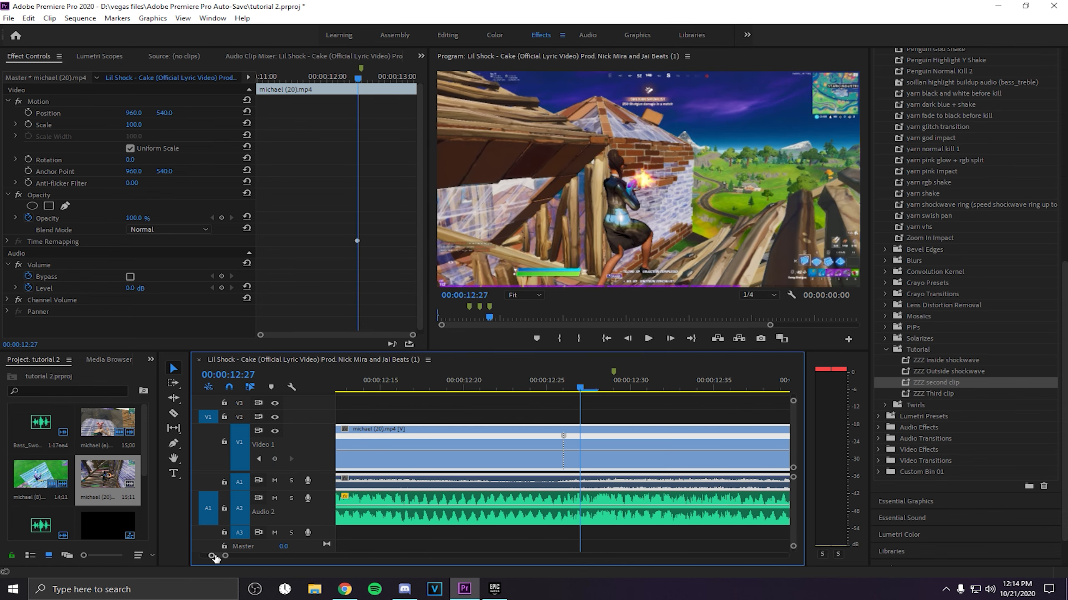
pyautogui.moveTo(566, 437); pyautogui.dragTo(638, 443)
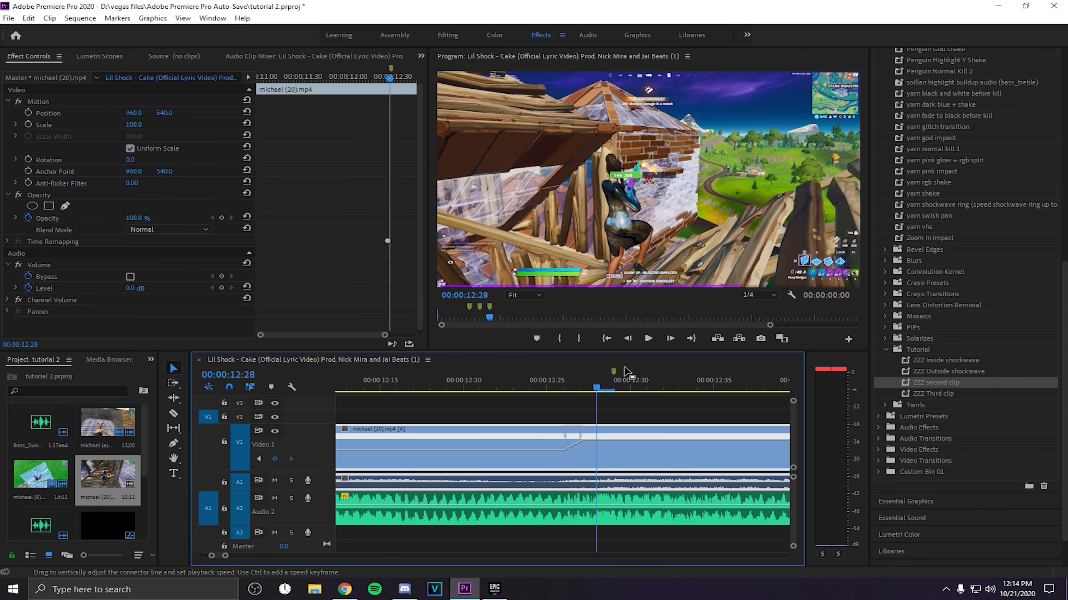
# - Add a speed keyframe at 00:00:12:28, split it into a ramp about three frames long, and slow the footage after it to about 51%
pyautogui.click(275, 460)
pyautogui.press('Right')
pyautogui.press('Right')
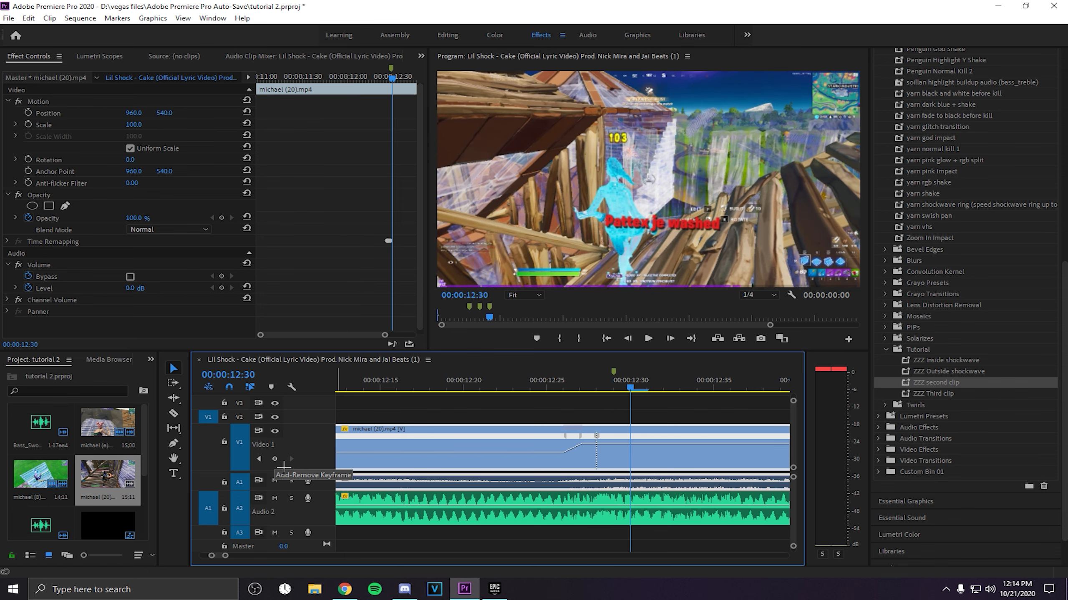
pyautogui.moveTo(602, 438); pyautogui.dragTo(641, 456)
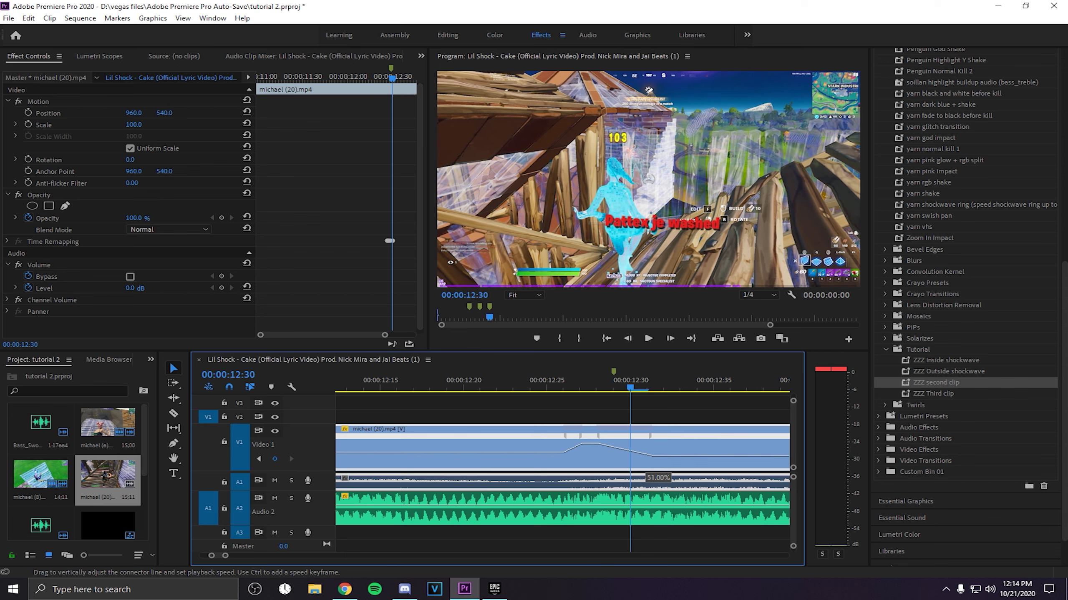
# - Unlink michael (20).mp4 from its audio and trim the video's end back to the end of the audio clip
pyautogui.moveTo(633, 389); pyautogui.dragTo(604, 394)
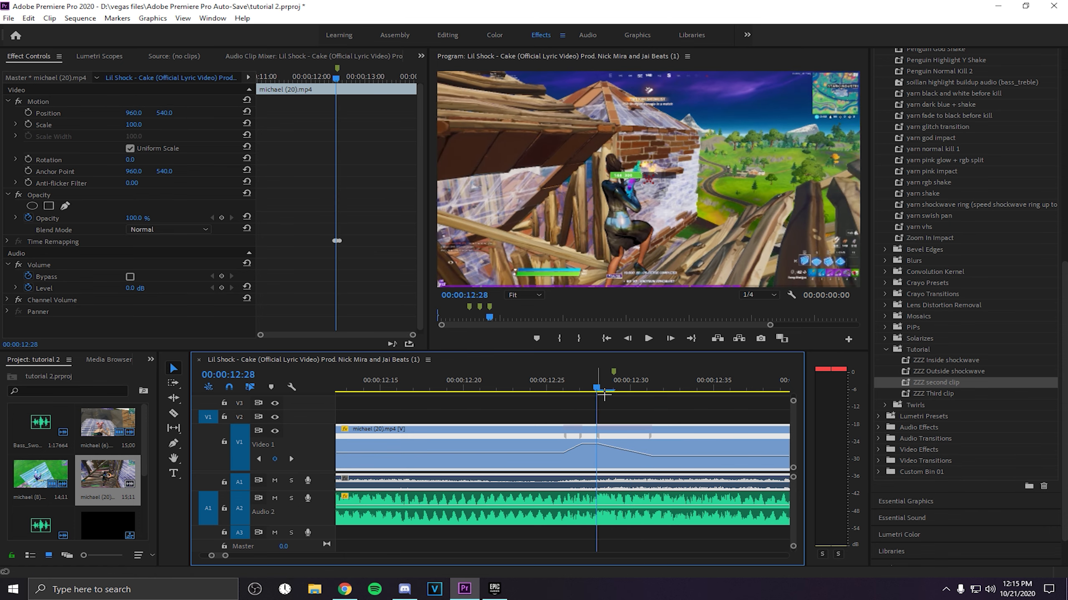
pyautogui.moveTo(225, 556); pyautogui.dragTo(295, 556)
pyautogui.rightClick(584, 431)
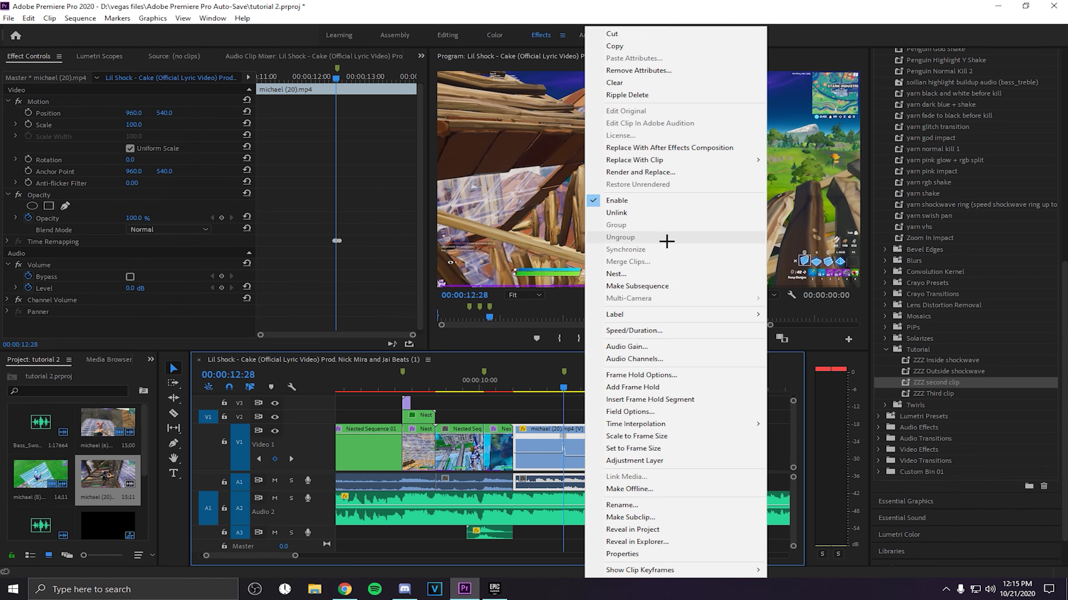
pyautogui.click(665, 214)
pyautogui.moveTo(617, 453); pyautogui.dragTo(593, 452)
# - Add a speed keyframe at 00:00:13:03, ramp the speed up after it, and align the video's end with the audio's end
pyautogui.moveTo(572, 391); pyautogui.dragTo(593, 397)
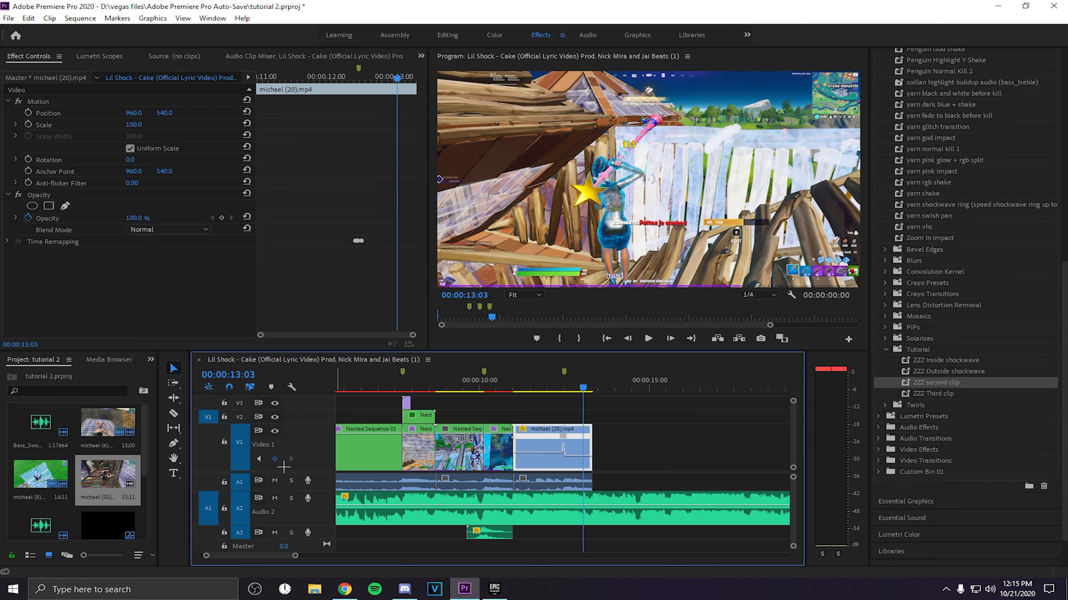
pyautogui.click(275, 460)
pyautogui.moveTo(583, 437)
pyautogui.mouseDown()
pyautogui.moveTo(597, 440)
pyautogui.moveTo(590, 454)
pyautogui.mouseUp()
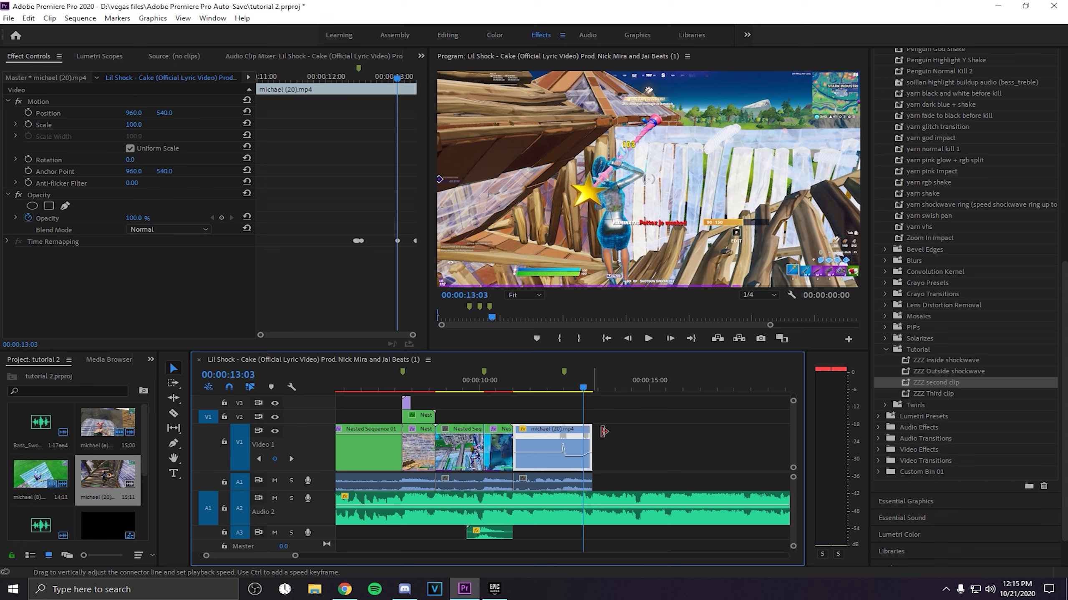
pyautogui.moveTo(593, 448); pyautogui.dragTo(606, 453)
# - Play back the speed-ramped clip and park the playhead on the marker at 00:00:12:29
pyautogui.click(567, 394)
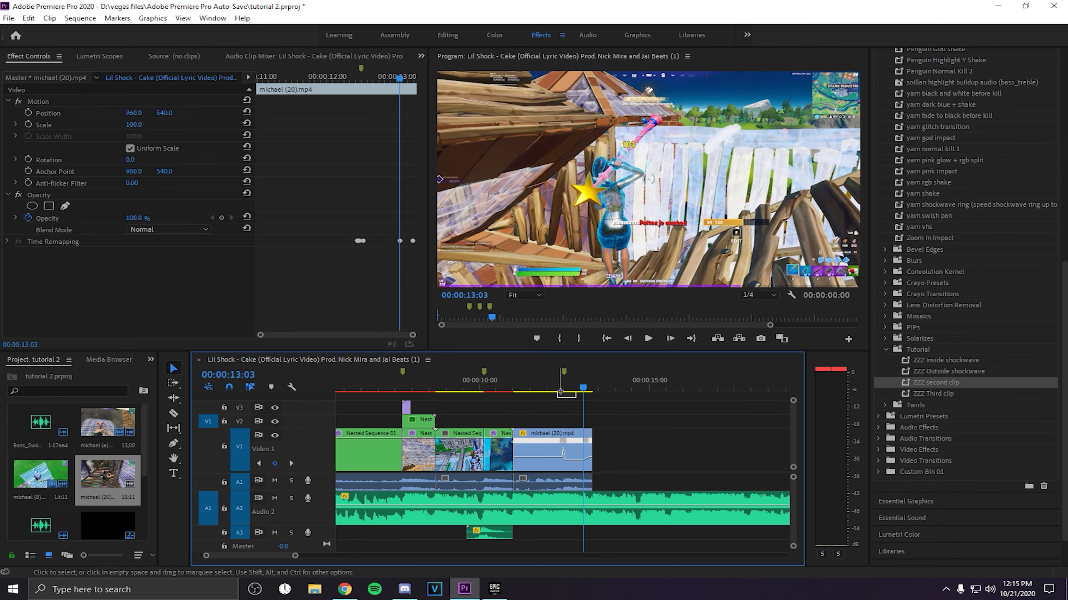
pyautogui.click(562, 392)
pyautogui.press('space')
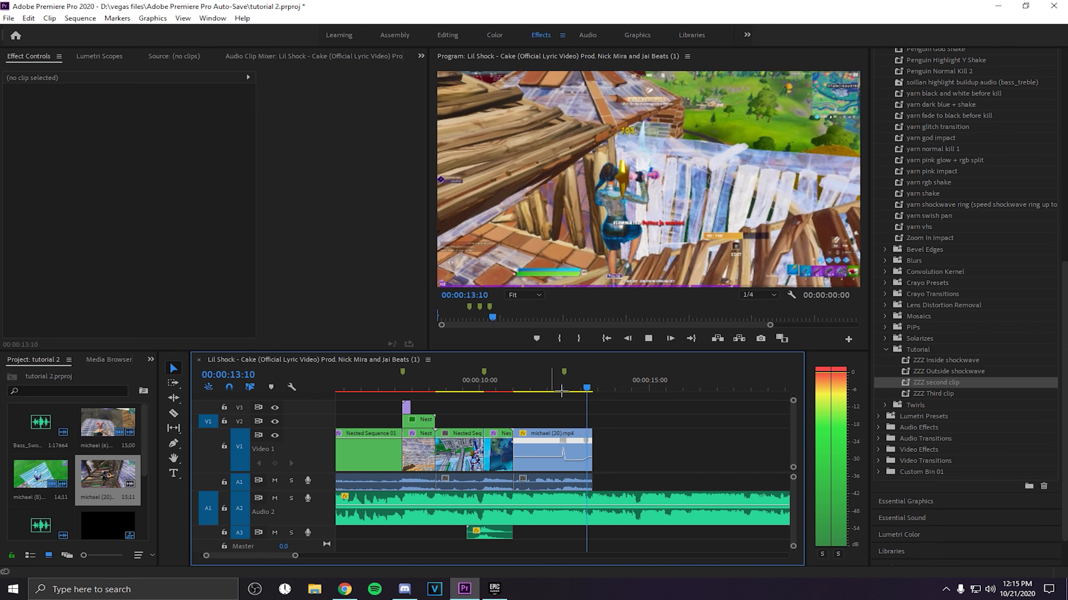
pyautogui.press('space')
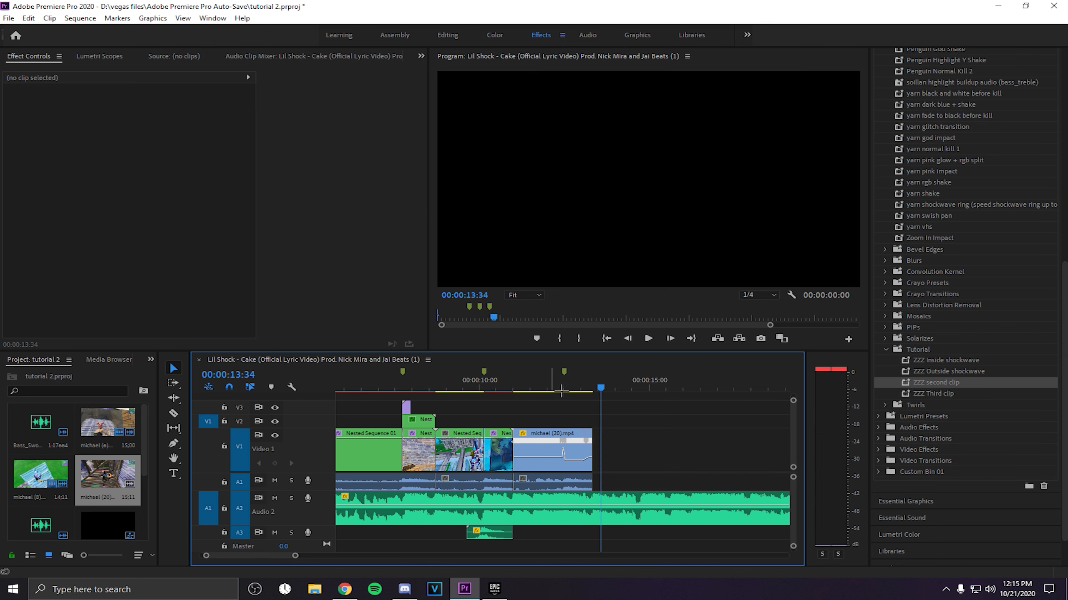
pyautogui.moveTo(580, 391)
pyautogui.mouseDown()
pyautogui.moveTo(570, 391)
pyautogui.moveTo(593, 390)
pyautogui.moveTo(574, 392)
pyautogui.mouseUp()
pyautogui.press('Right')
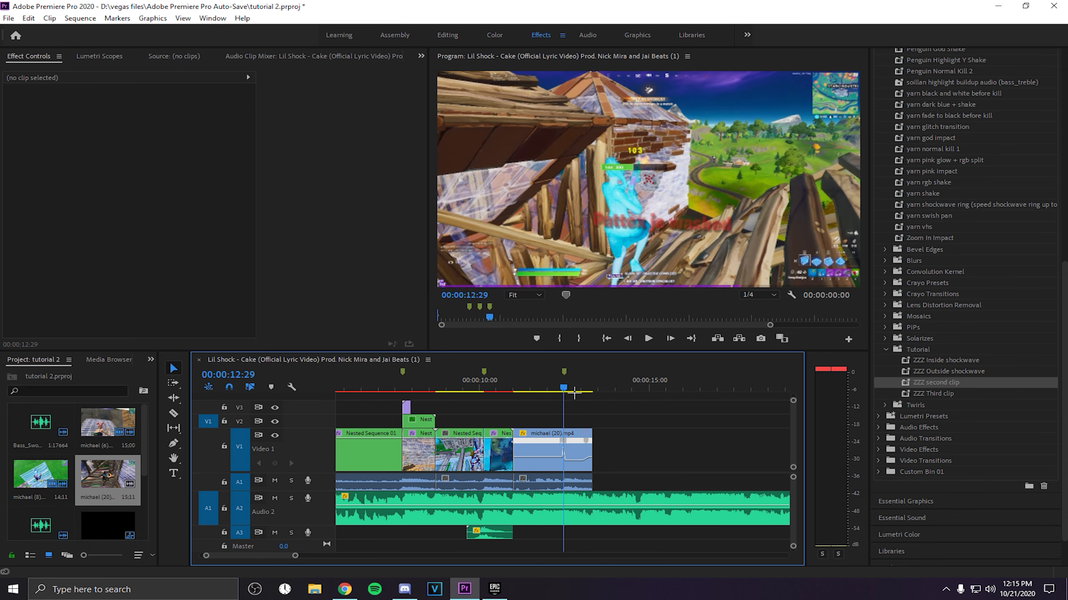
pyautogui.press('c')
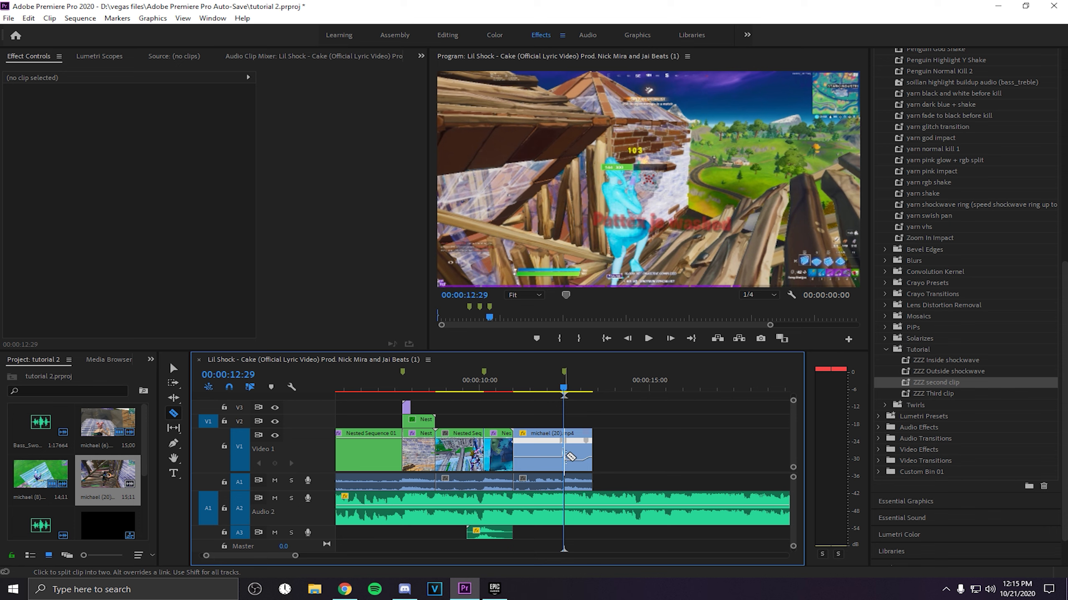
pyautogui.click(566, 454)
pyautogui.press('v')
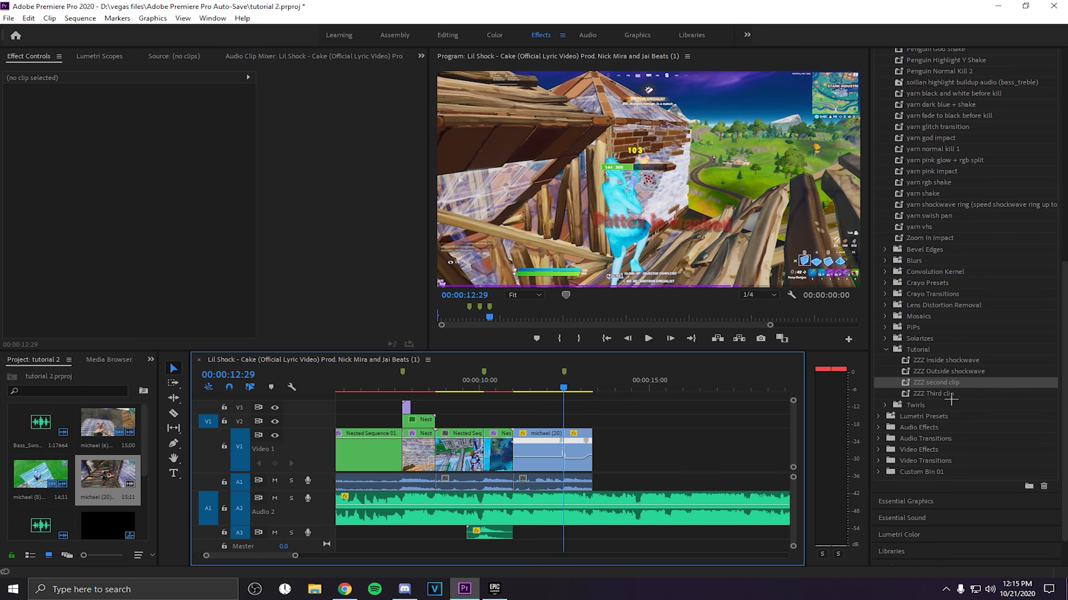
pyautogui.moveTo(951, 400); pyautogui.dragTo(654, 475)
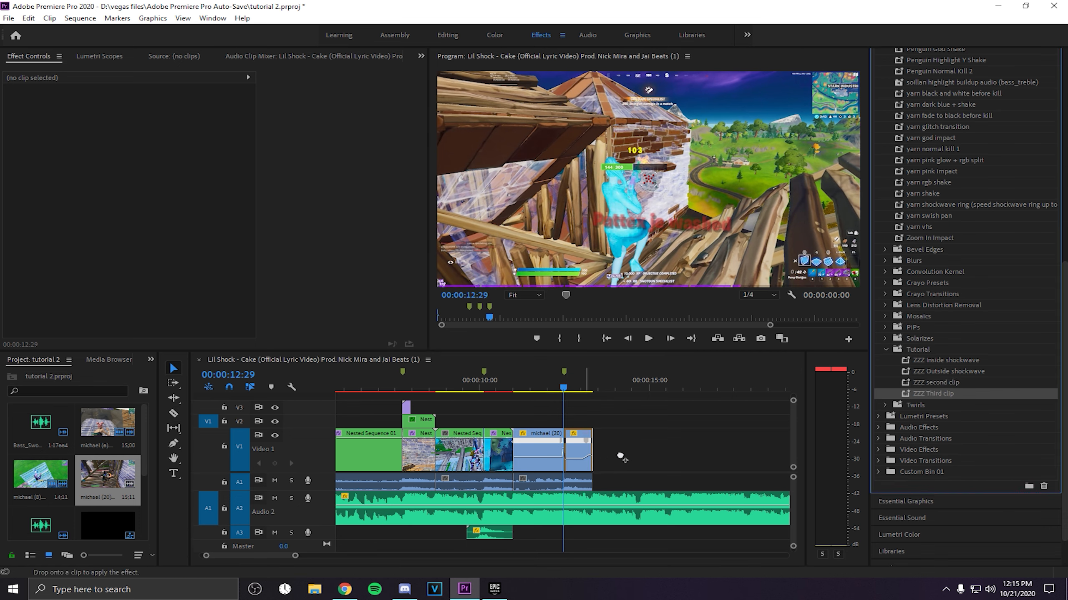
pyautogui.hotkey('ctrl', 'z')
pyautogui.hotkey('ctrl', 'z')
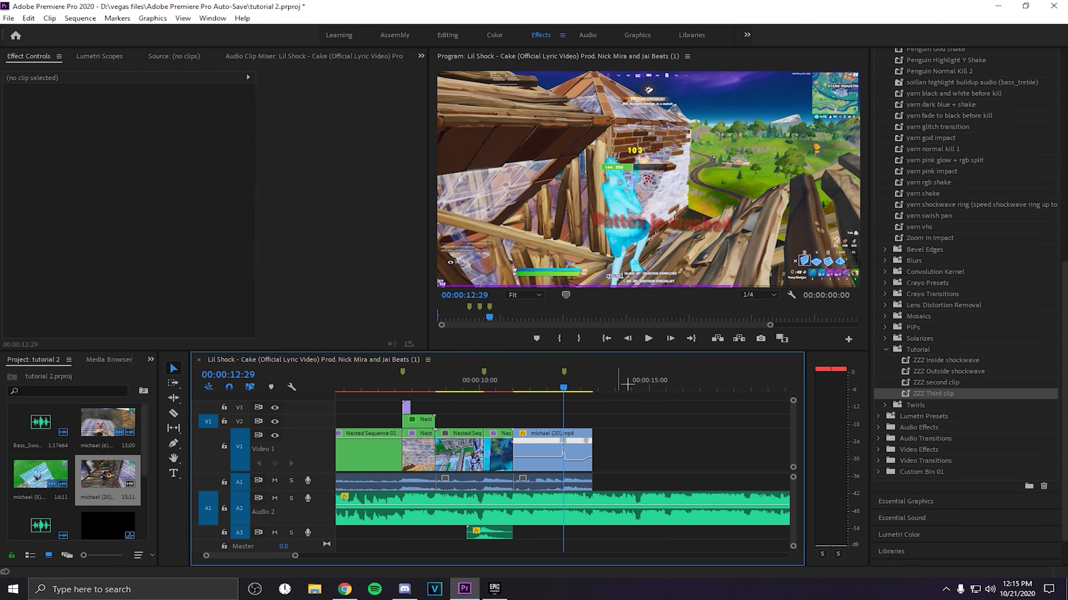
# - Nest michael (20).mp4 under the default name and split the nested clip at 00:00:12:29
pyautogui.click(551, 452)
pyautogui.rightClick(575, 453)
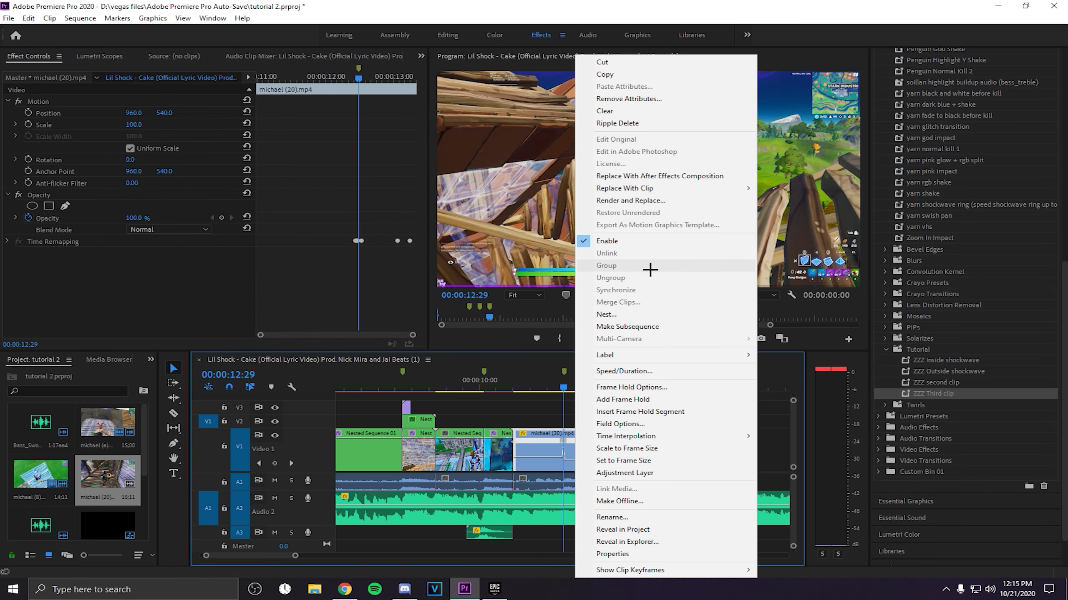
pyautogui.click(647, 314)
pyautogui.click(518, 313)
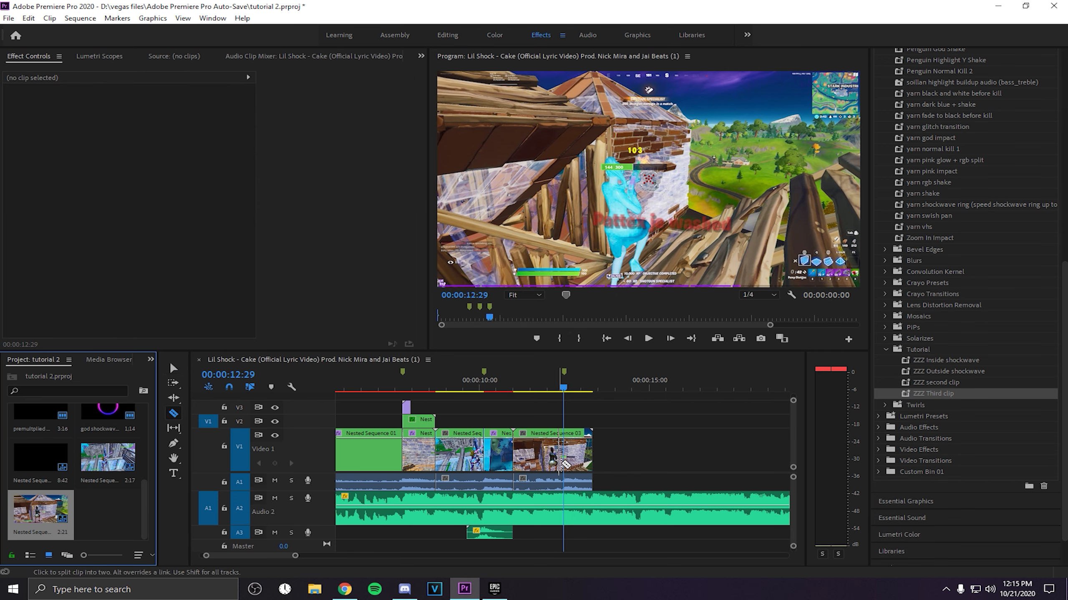
pyautogui.click(564, 452)
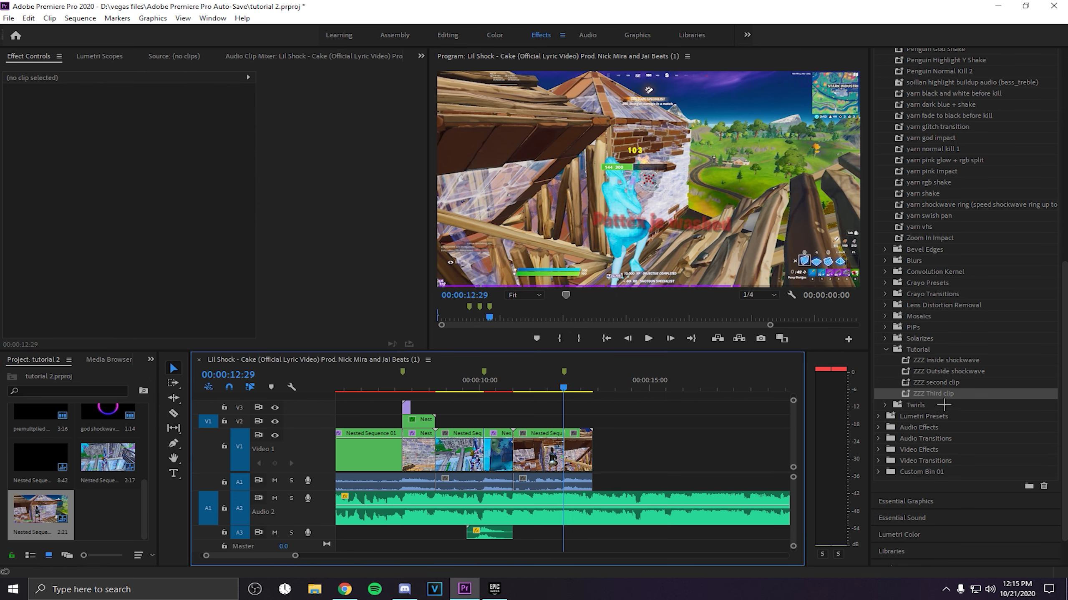
# - Apply the ZZZ Third clip preset to the nested segment after 00:00:12:29 and review its S_Shake and S_Flicker settings
pyautogui.moveTo(933, 394); pyautogui.dragTo(582, 462)
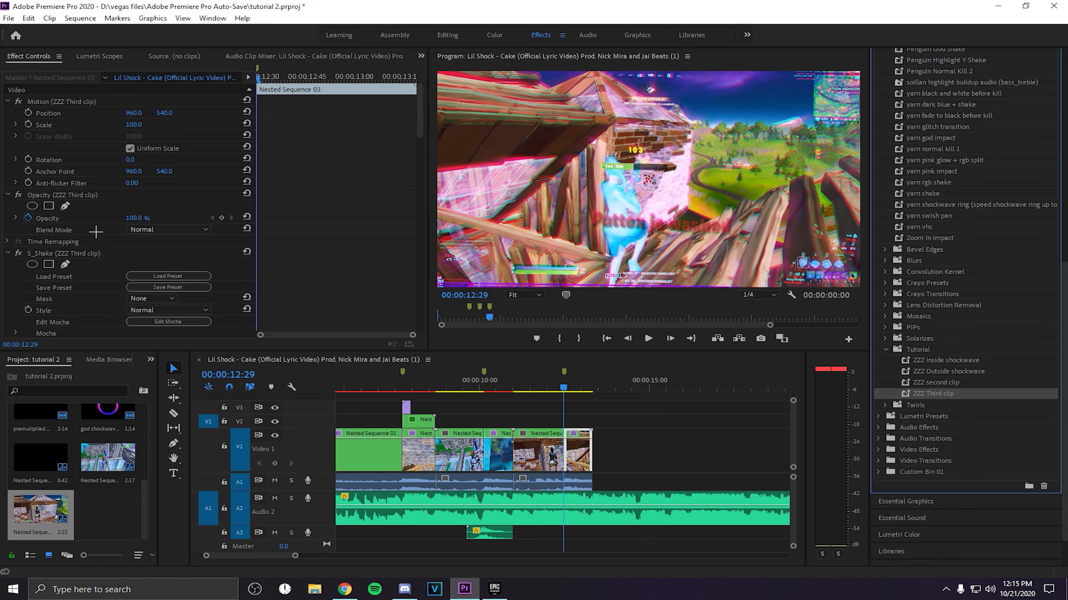
pyautogui.scroll(-5, 96, 232)
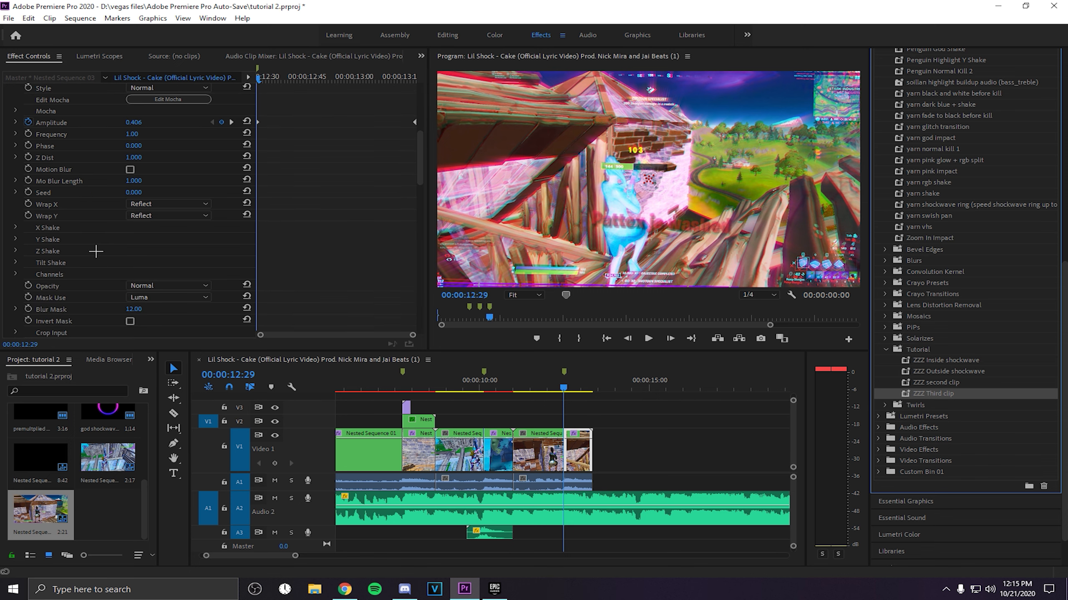
pyautogui.scroll(-8, 97, 252)
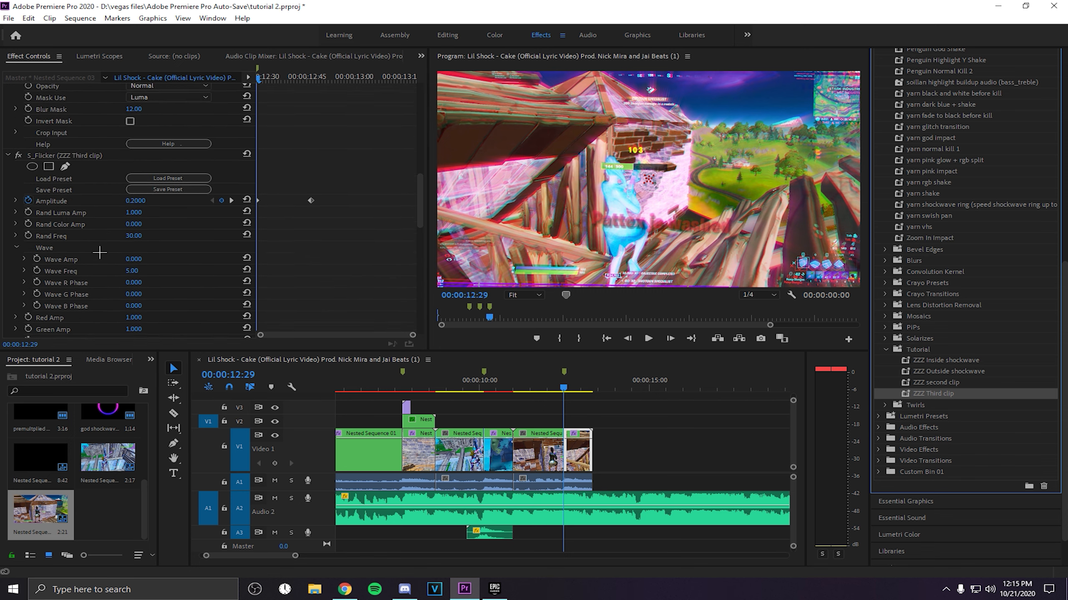
pyautogui.scroll(-3, 100, 252)
# - Open the Import Presets dialog and close it without importing a file
pyautogui.scroll(10, 974, 131)
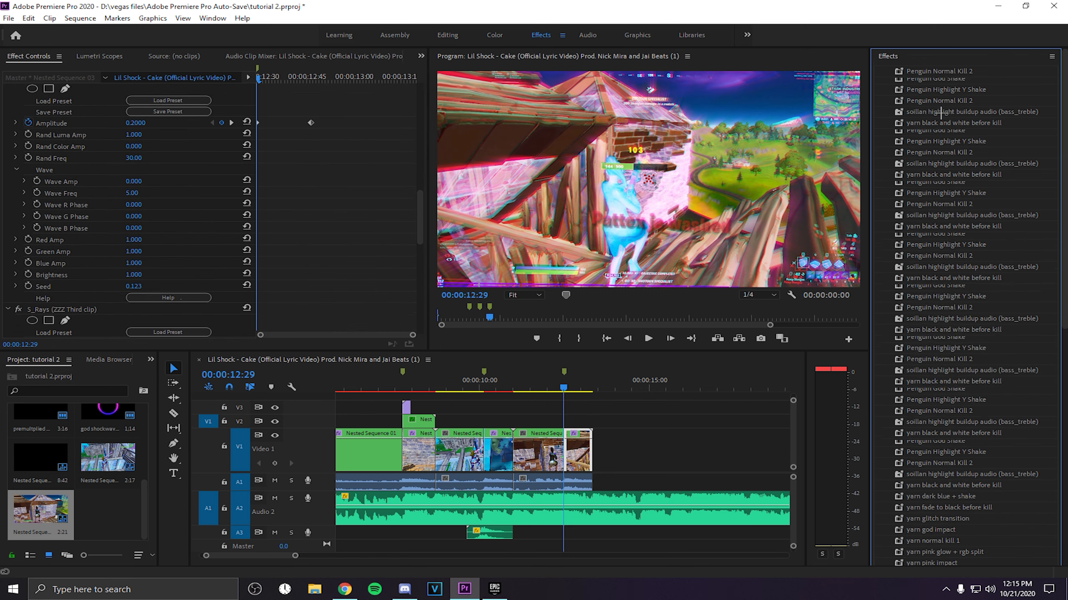
pyautogui.click(1052, 56)
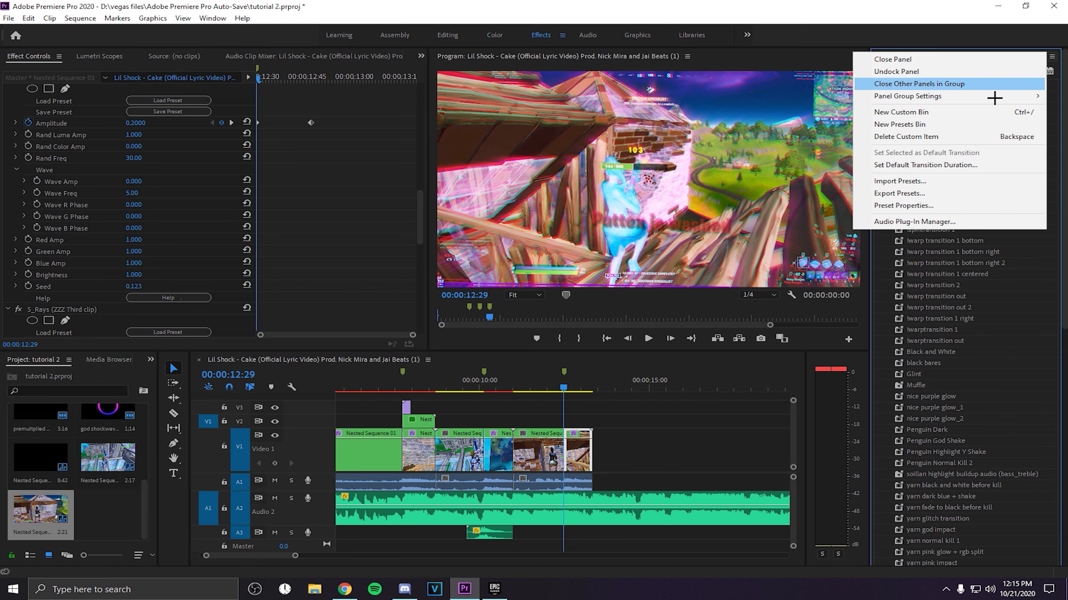
pyautogui.click(944, 181)
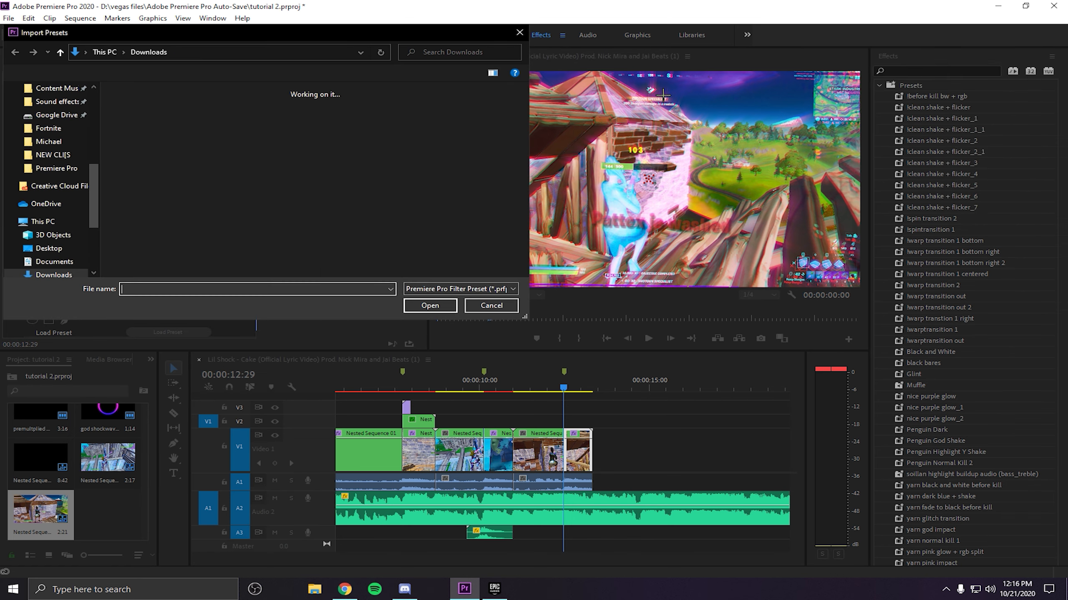
pyautogui.click(526, 38)
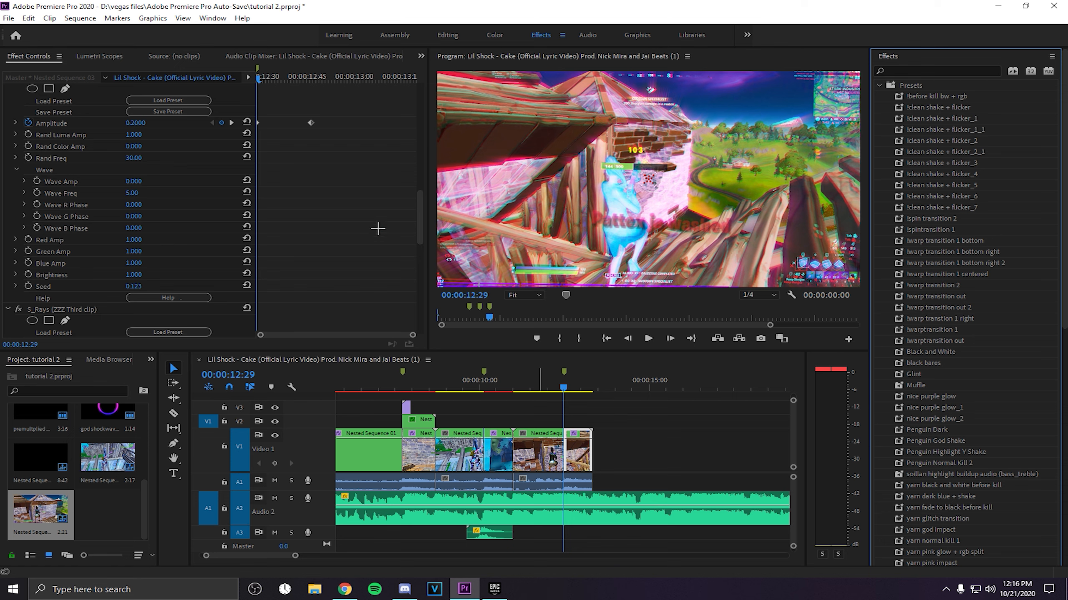
# - Review the S_Rays settings of the ZZZ Third clip preset, including the rays' length, brightness and color
pyautogui.scroll(-4, 150, 197)
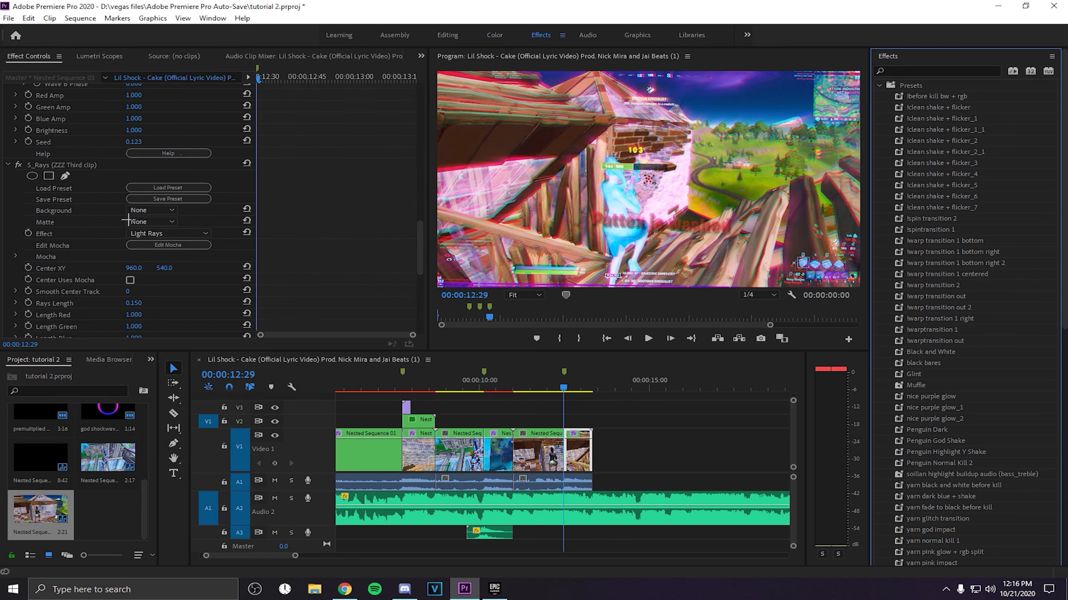
pyautogui.scroll(-1, 127, 220)
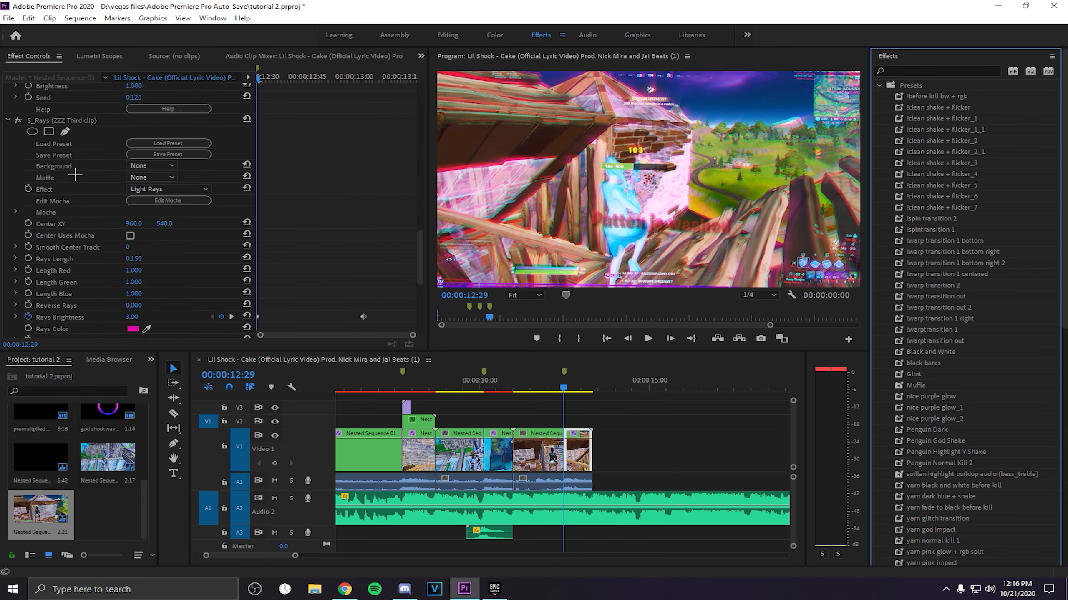
pyautogui.scroll(-5, 74, 176)
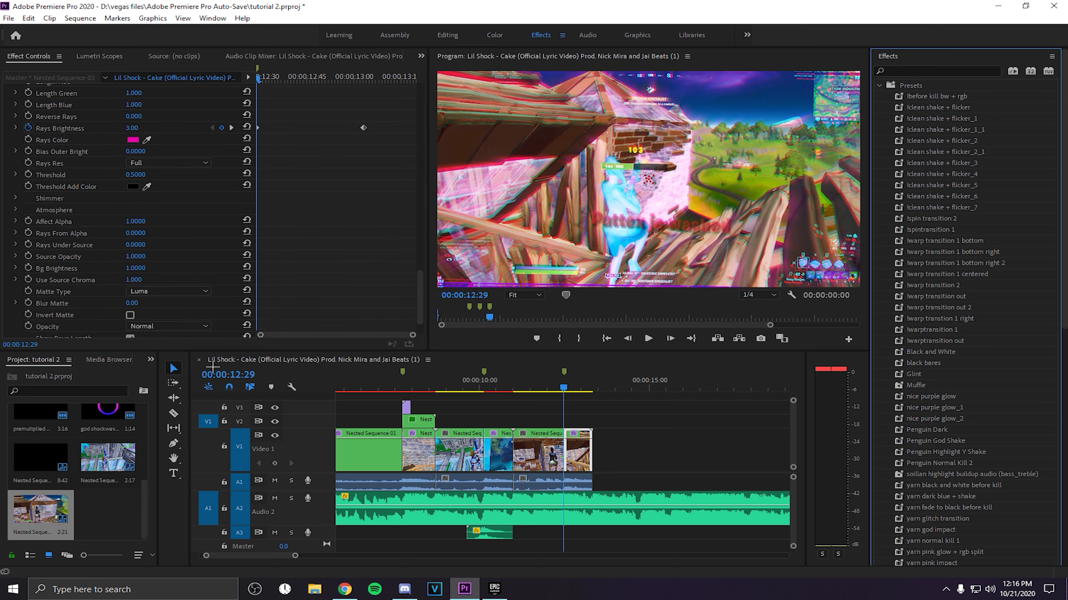
pyautogui.scroll(3, 139, 307)
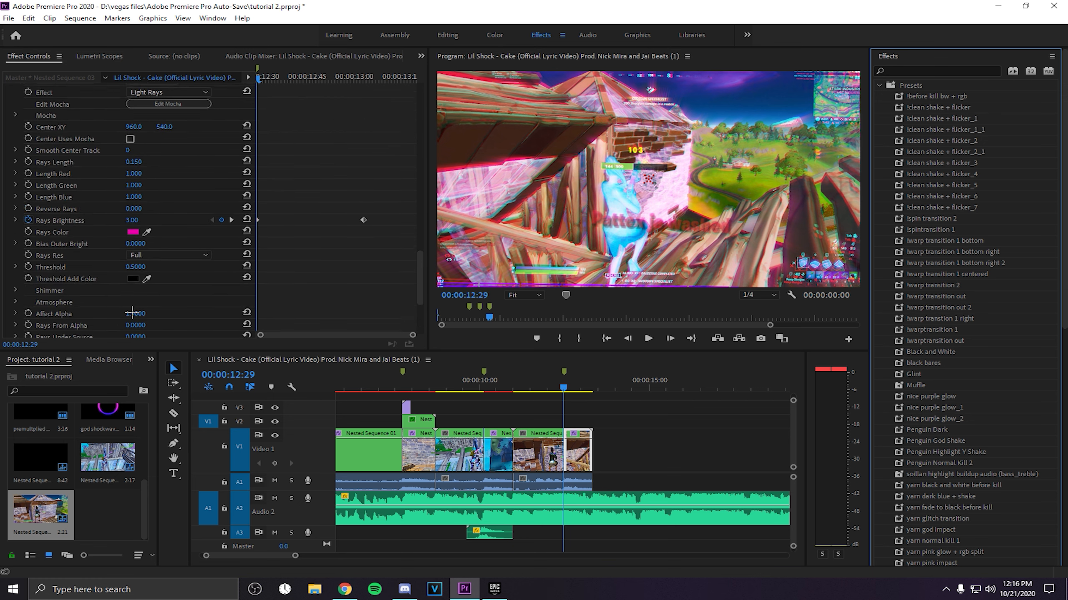
pyautogui.scroll(2, 132, 313)
pyautogui.moveTo(570, 385); pyautogui.dragTo(576, 385)
pyautogui.moveTo(488, 533); pyautogui.dragTo(583, 549)
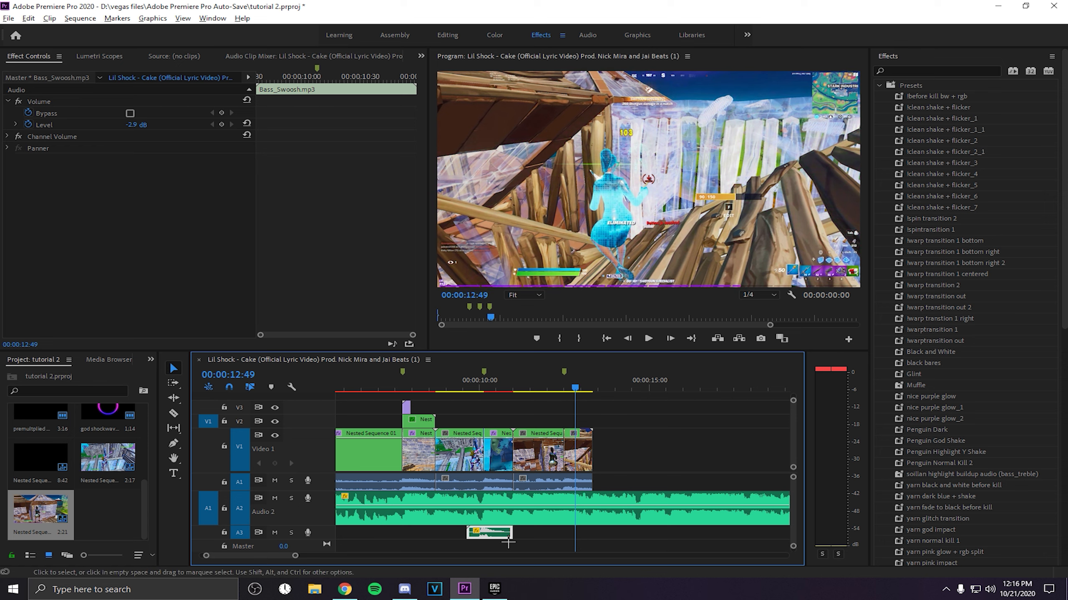
pyautogui.moveTo(501, 535); pyautogui.dragTo(500, 536)
pyautogui.click(531, 540)
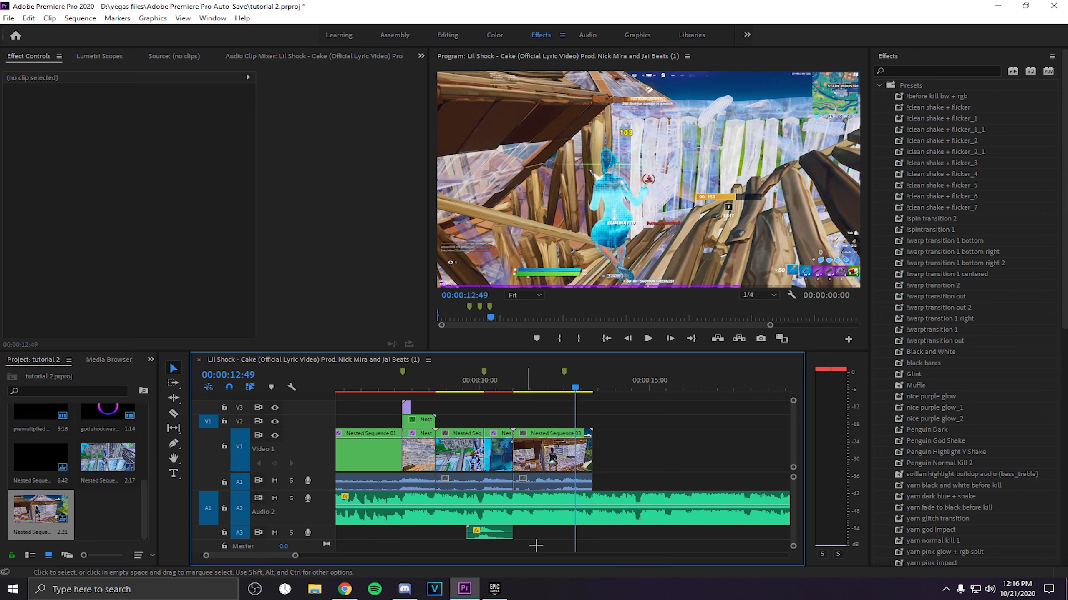
pyautogui.hotkey('ctrl', 'z')
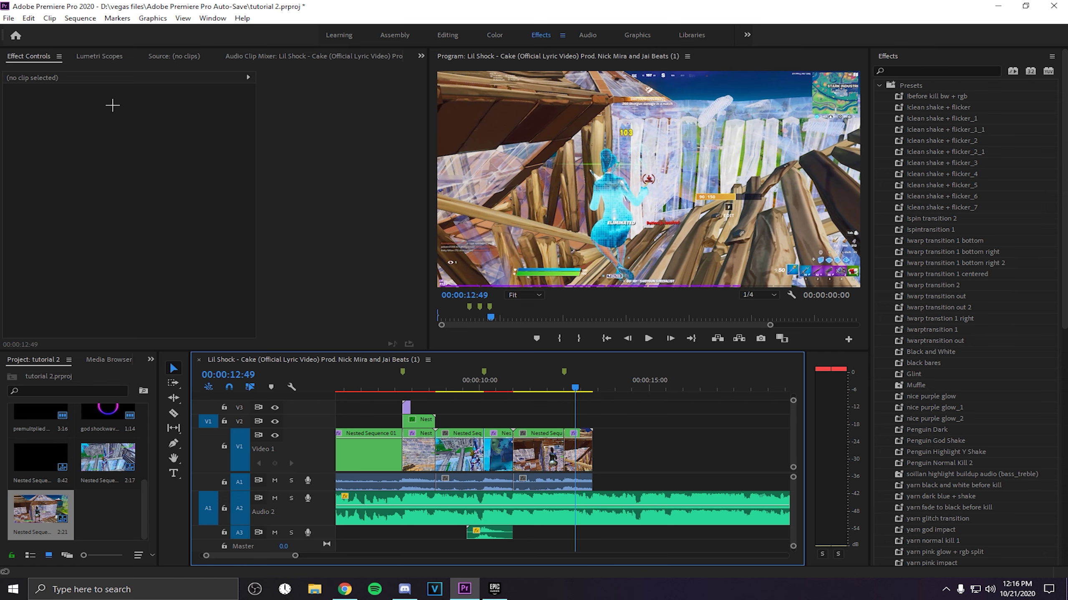
pyautogui.click(28, 18)
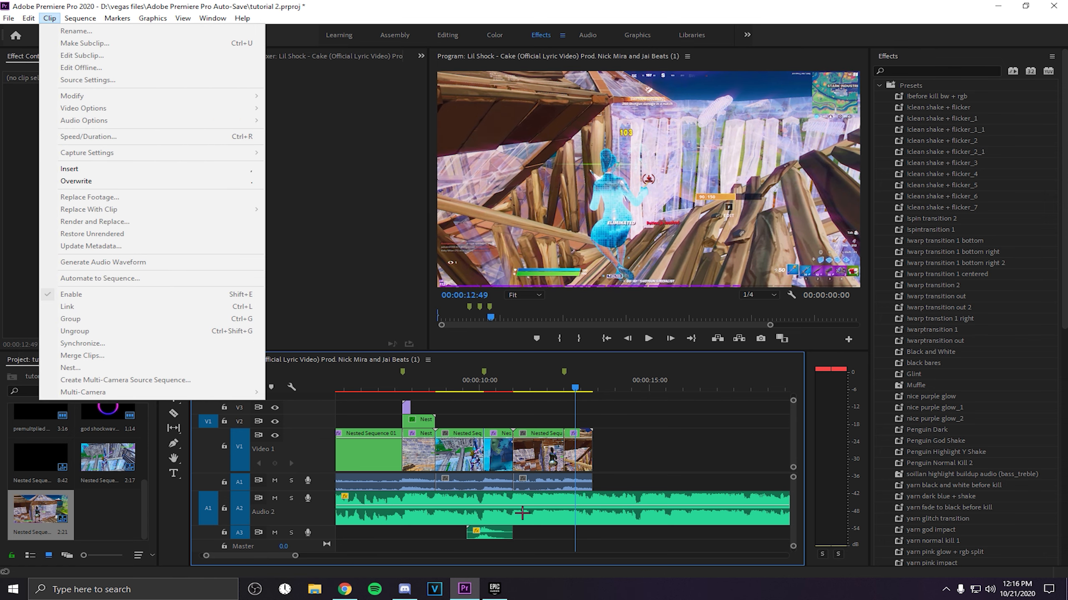
# - Duplicate the Bass_Swoosh.mp3 clip on audio track A3 to the third beat marker, shift it slightly later, and preview it
pyautogui.click(491, 539)
pyautogui.moveTo(505, 543); pyautogui.dragTo(594, 542)
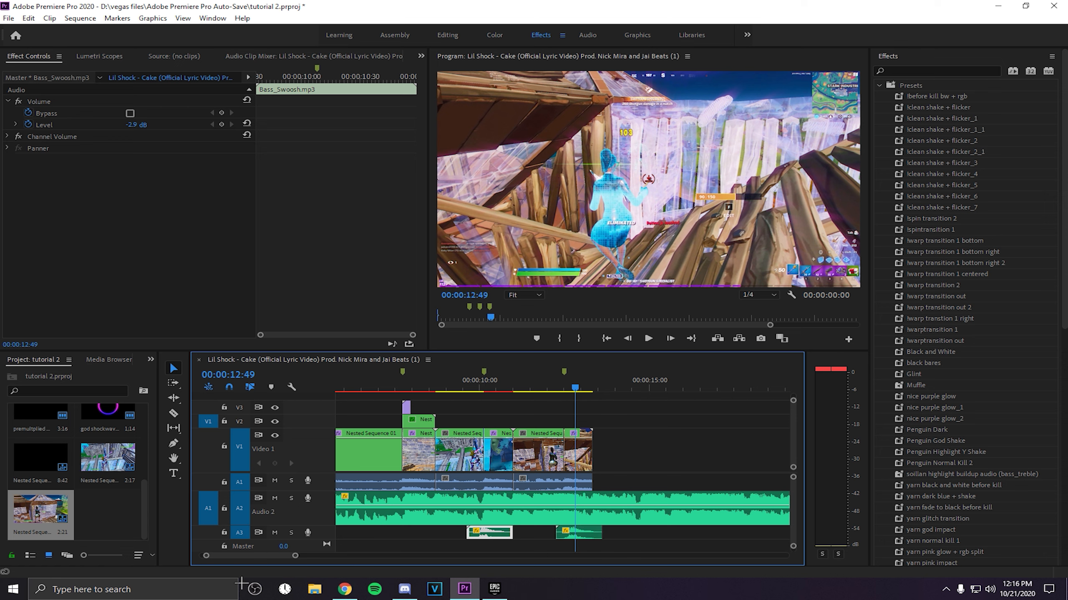
pyautogui.moveTo(296, 556); pyautogui.dragTo(257, 556)
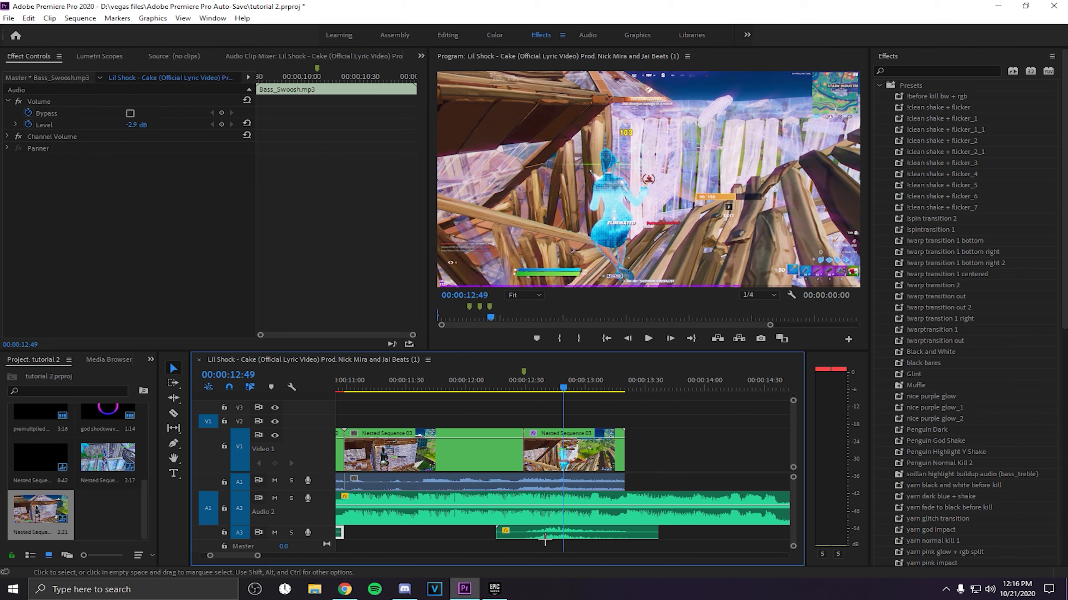
pyautogui.moveTo(551, 533); pyautogui.dragTo(562, 533)
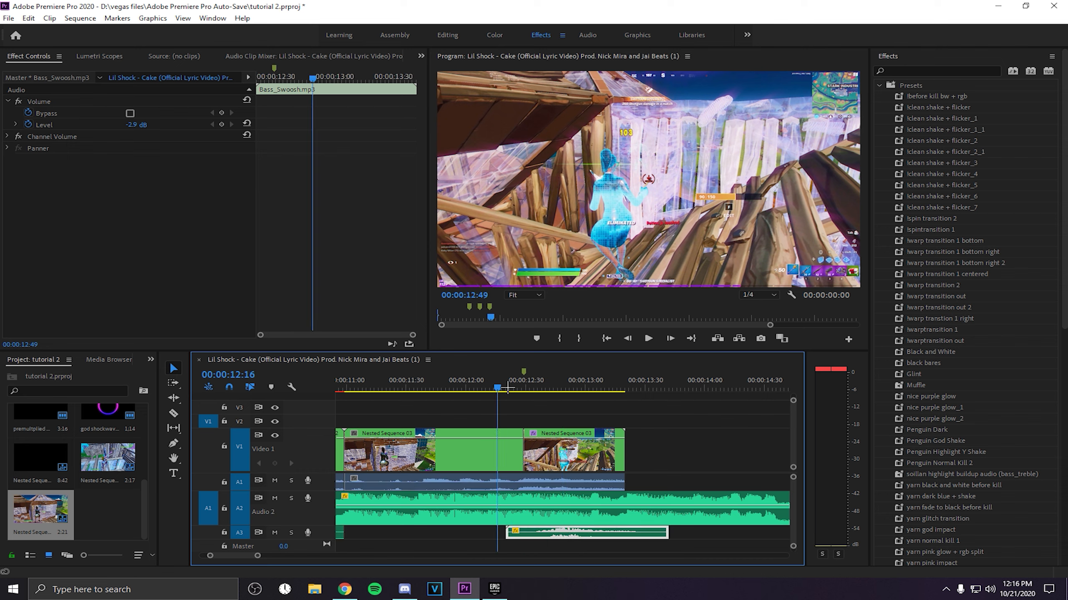
pyautogui.click(471, 382)
pyautogui.press('space')
pyautogui.press('space')
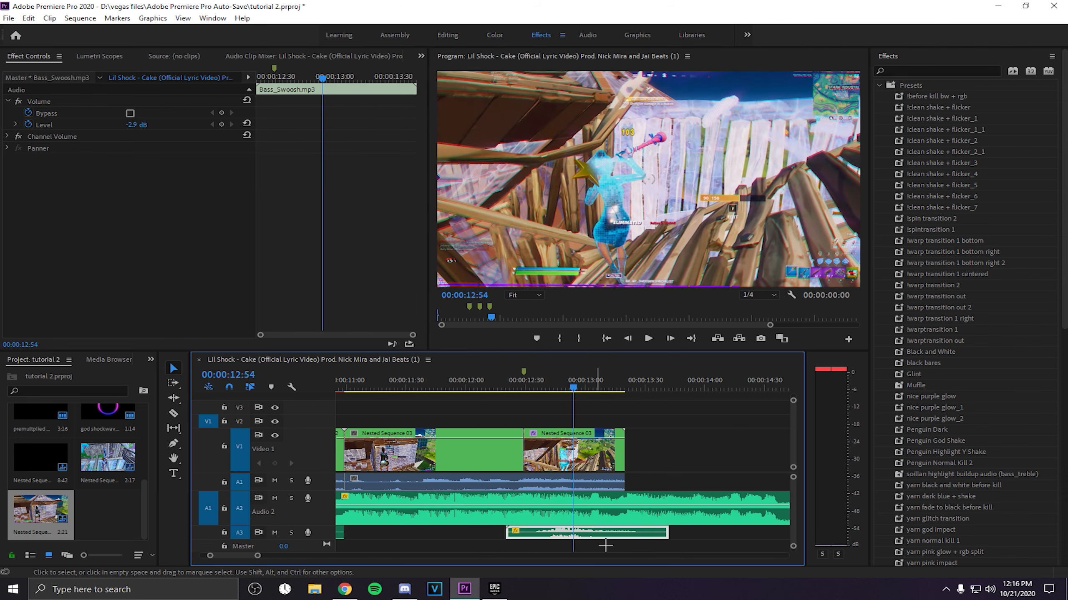
# - Realign the copied swoosh so its loudest part hits the beat marker at 00:00:12:29, and play the section back
pyautogui.moveTo(597, 534); pyautogui.dragTo(535, 538)
pyautogui.moveTo(531, 382); pyautogui.dragTo(524, 385)
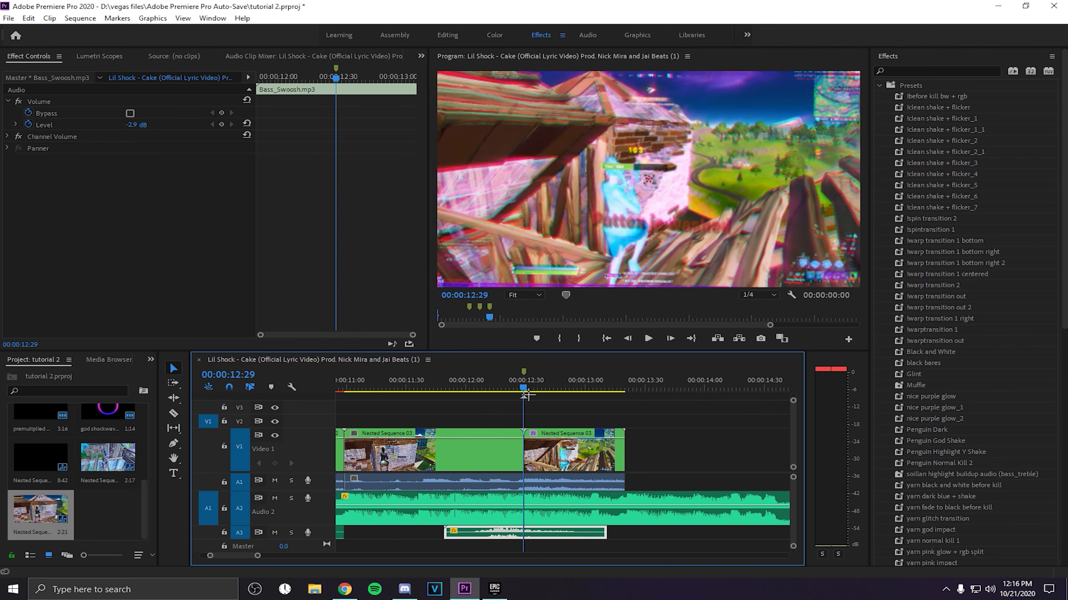
pyautogui.moveTo(541, 535); pyautogui.dragTo(560, 541)
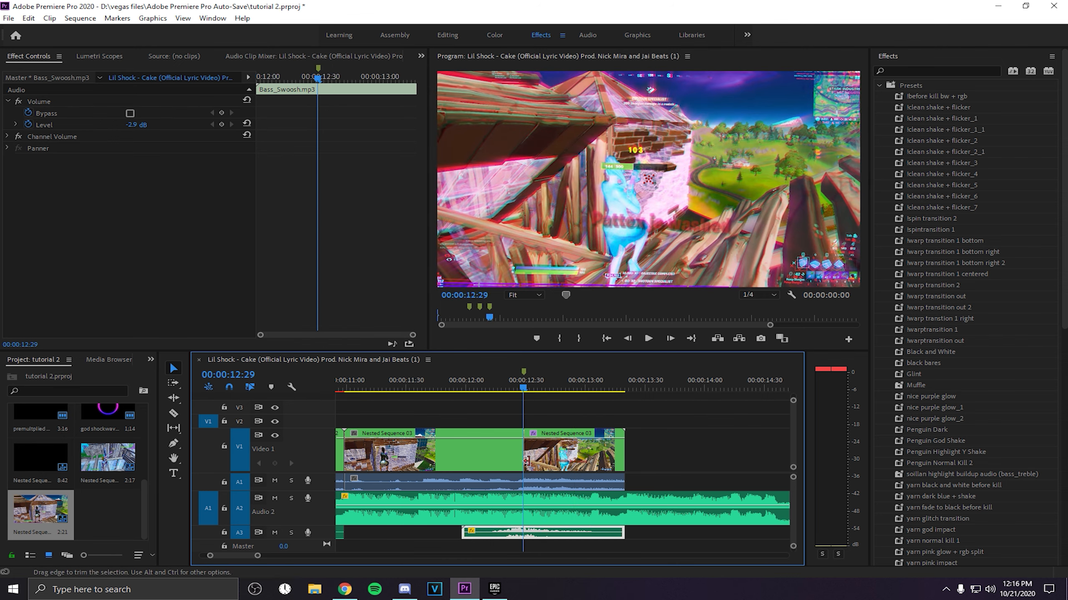
pyautogui.click(447, 380)
pyautogui.press('space')
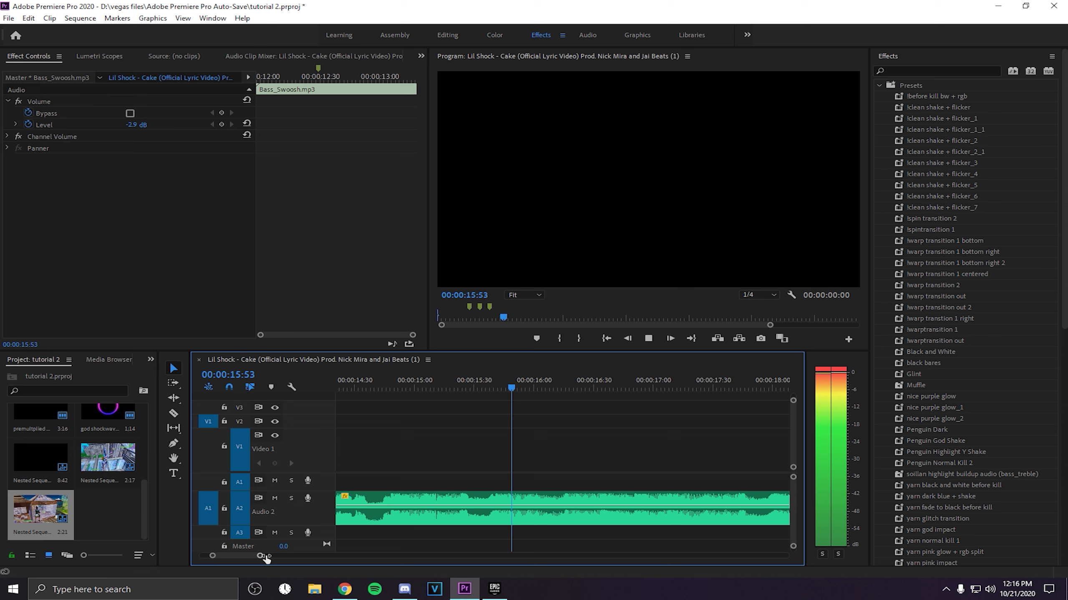
pyautogui.moveTo(264, 556); pyautogui.dragTo(339, 555)
pyautogui.press('space')
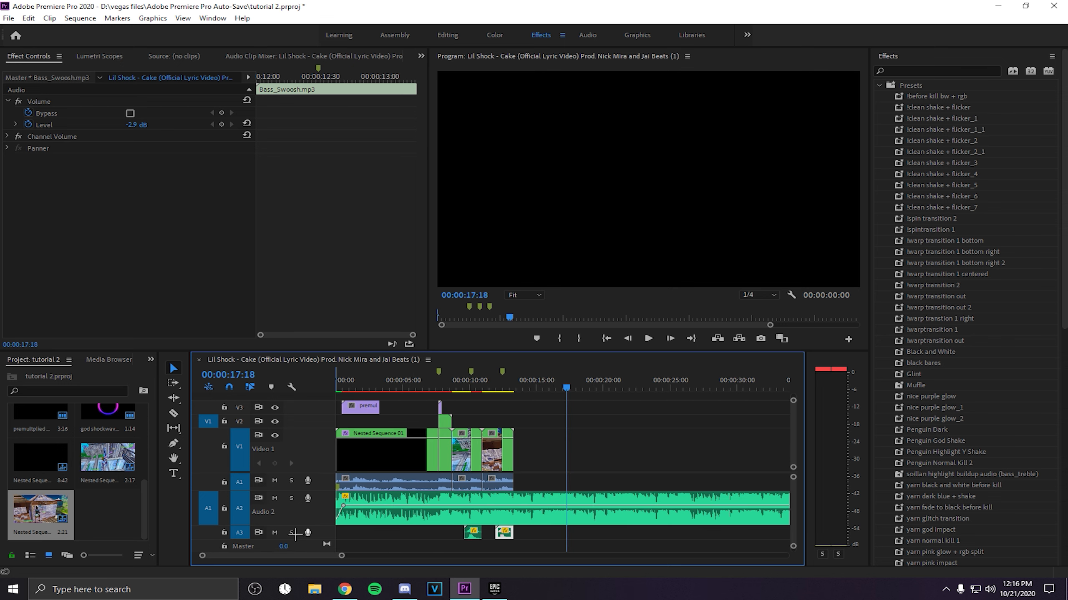
# - Bring 500iq crashpad.mp4 from File Explorer onto video track V1 after the nested clips and apply the black bares preset to it
pyautogui.click(314, 589)
pyautogui.click(229, 251)
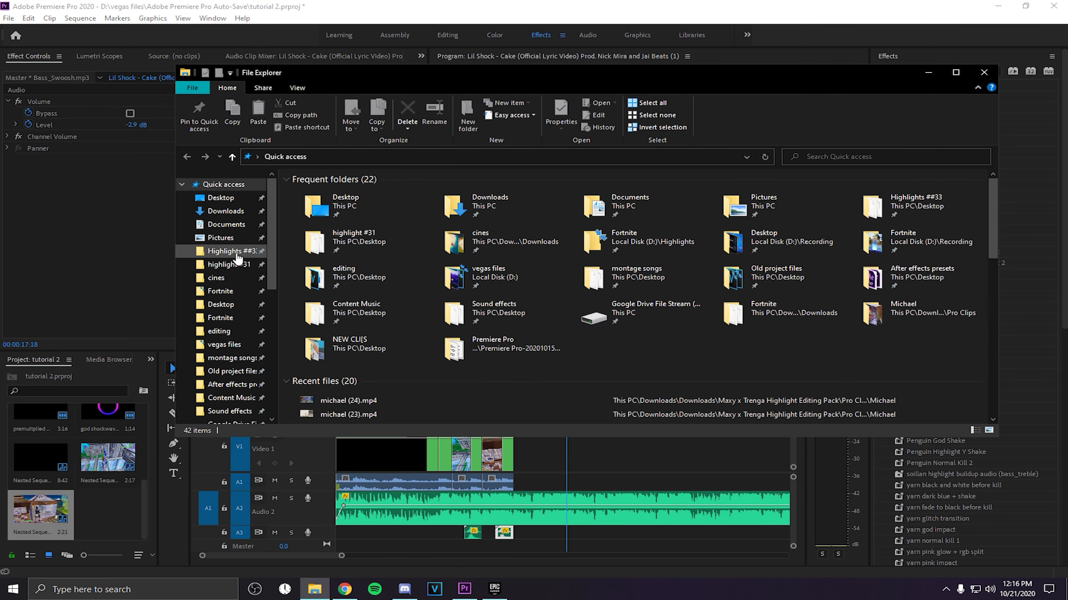
pyautogui.moveTo(459, 209); pyautogui.dragTo(605, 453)
pyautogui.click(929, 73)
pyautogui.moveTo(713, 445); pyautogui.dragTo(679, 446)
pyautogui.moveTo(549, 459); pyautogui.dragTo(558, 459)
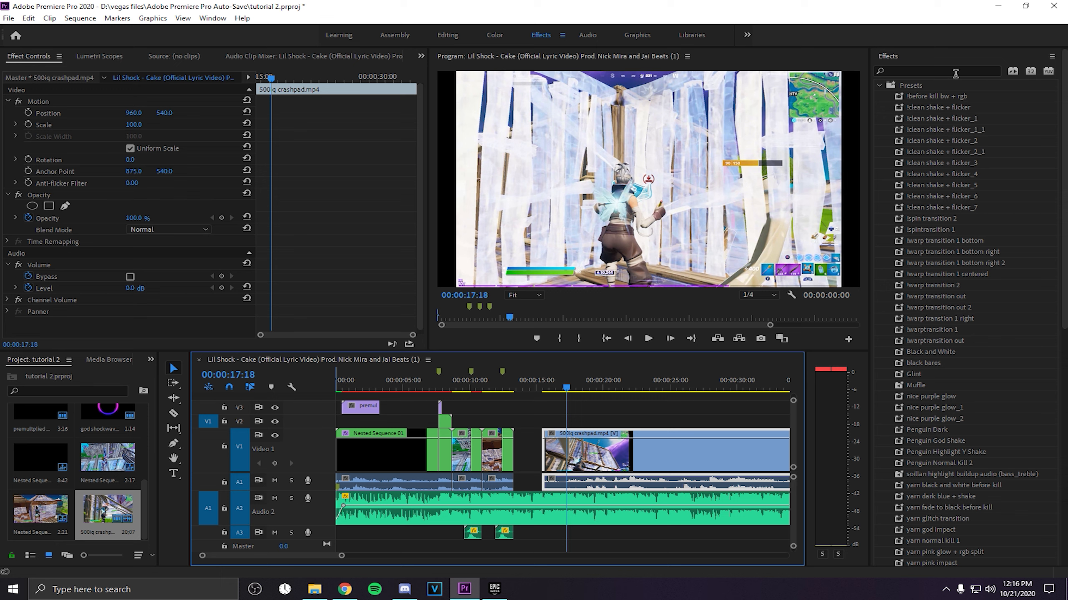
pyautogui.moveTo(928, 364); pyautogui.dragTo(597, 457)
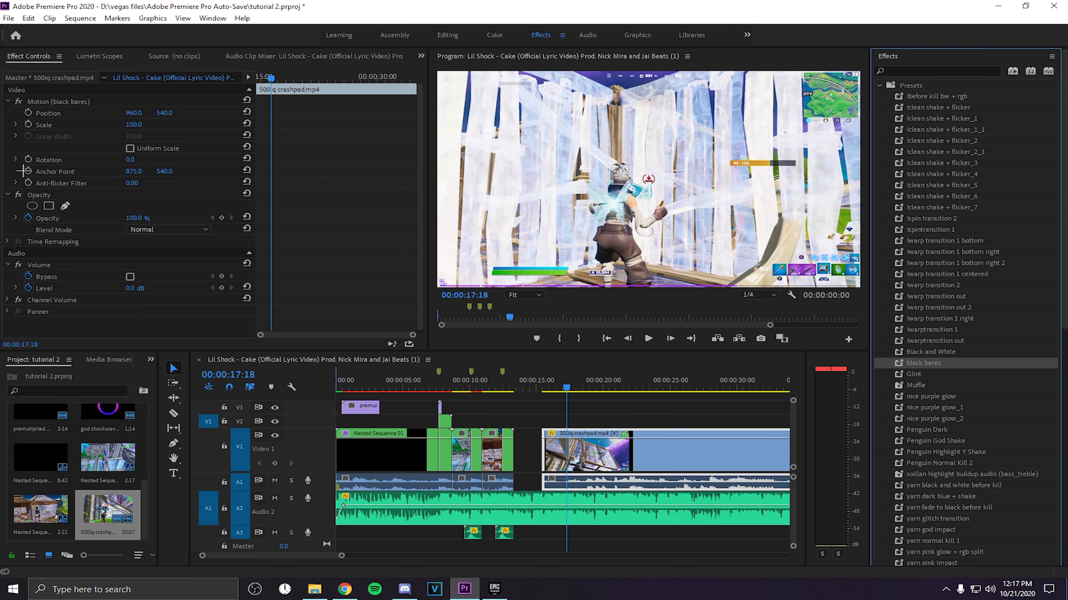
# - Try toggling Uniform Scale and stretching Scale Width to 594 on the 500iq crashpad.mp4 clip, and undo the stretch
pyautogui.click(129, 149)
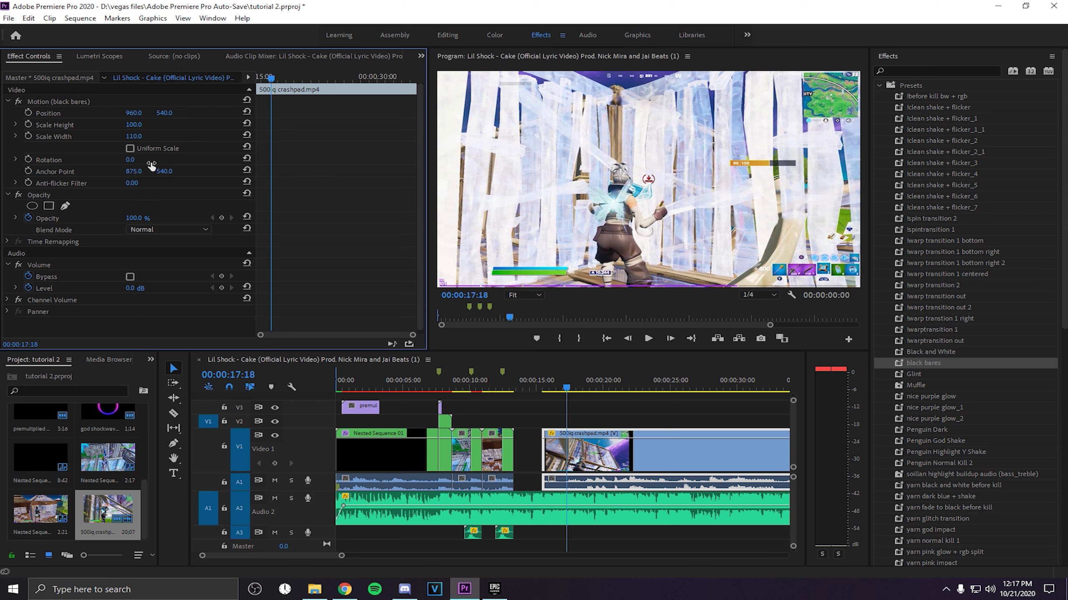
pyautogui.click(130, 148)
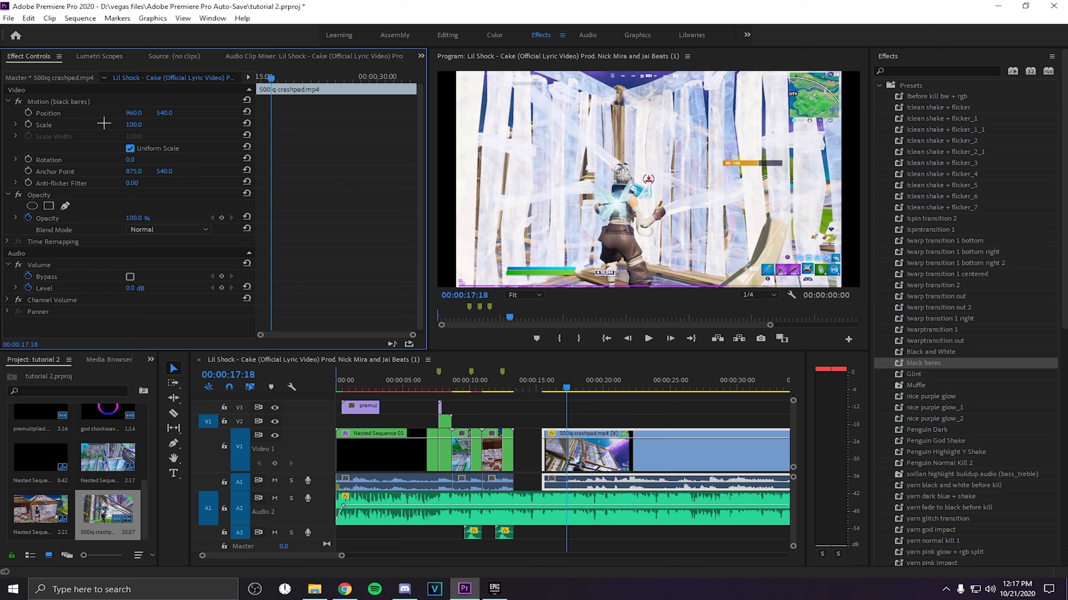
pyautogui.click(131, 148)
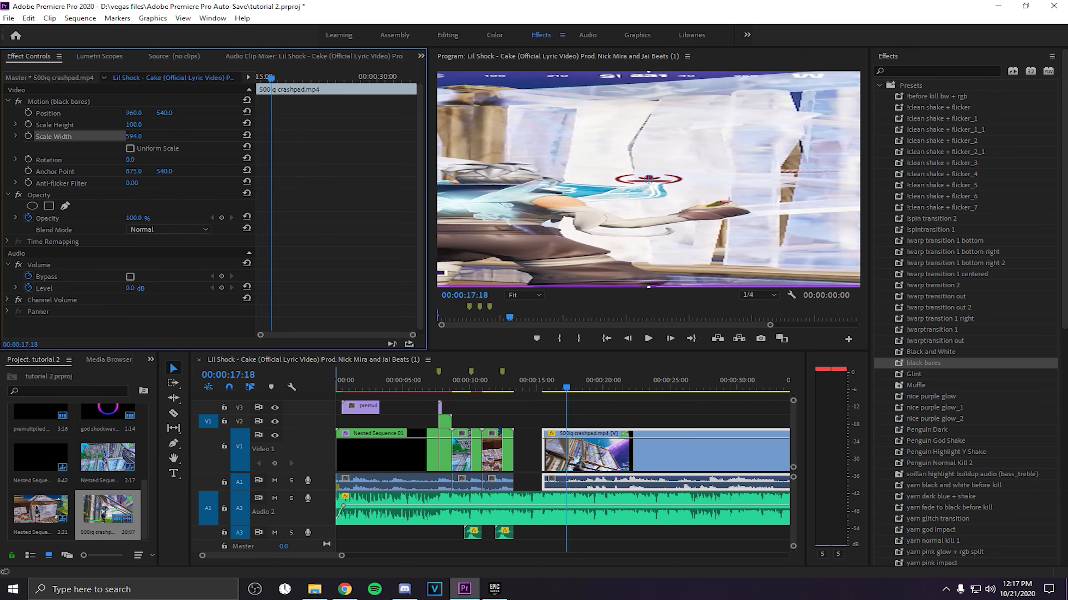
pyautogui.hotkey('ctrl', 'z')
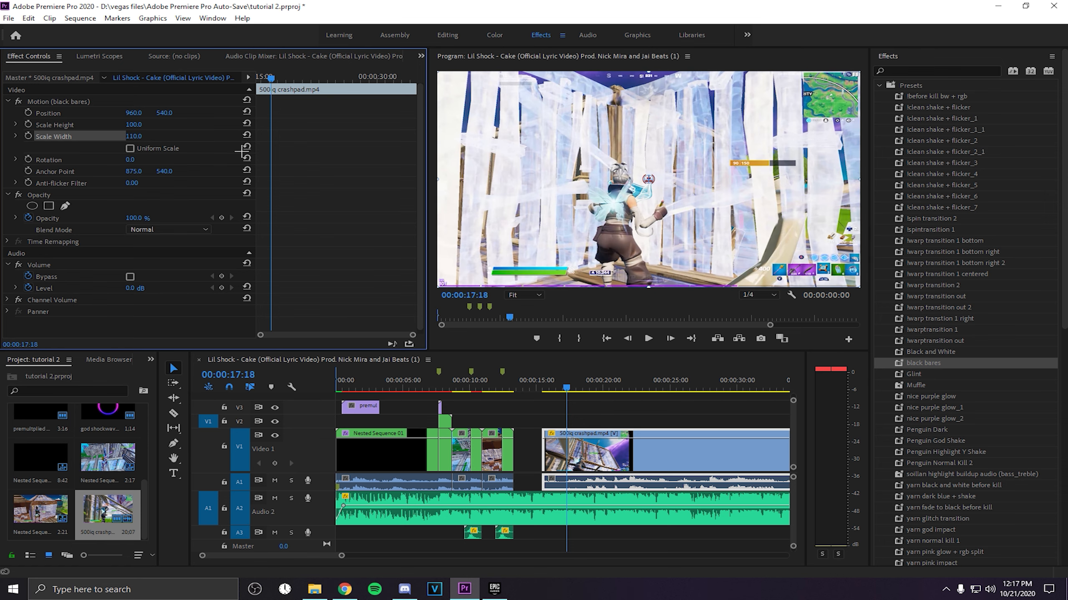
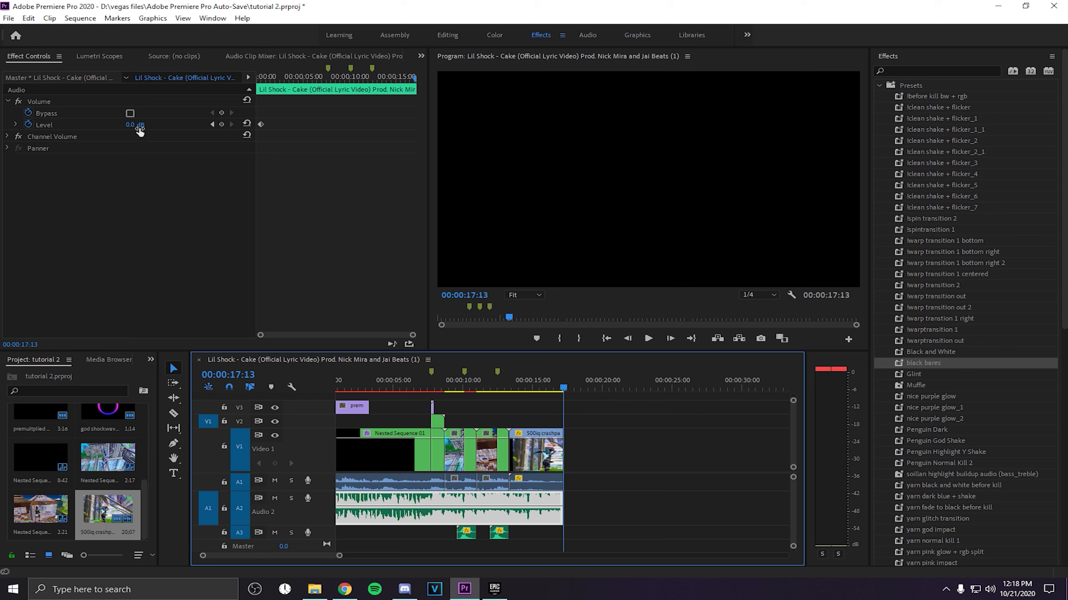
# - Drop the music's volume level to -281.1 dB at its end, 00:00:17:13, and play back the transition into 500iq crashpad.mp4
pyautogui.moveTo(140, 126); pyautogui.dragTo(109, 126)
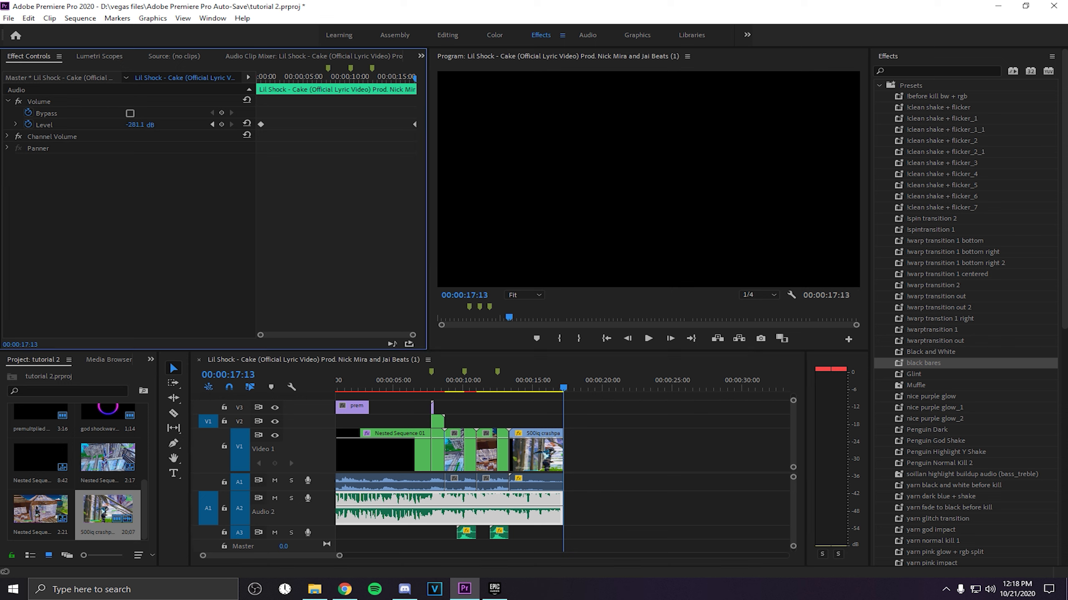
pyautogui.click(502, 387)
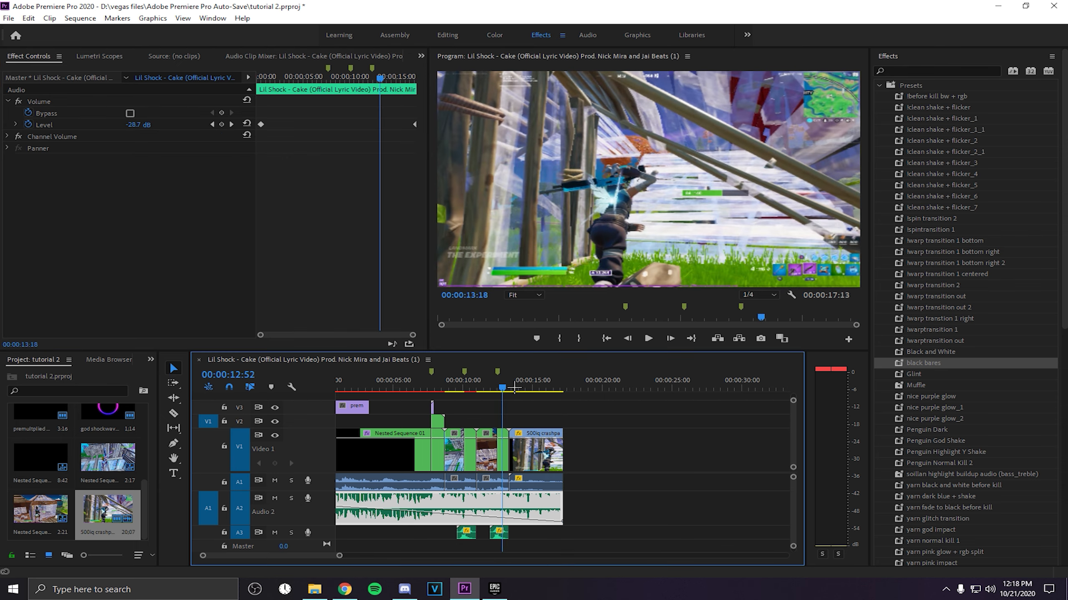
pyautogui.press('space')
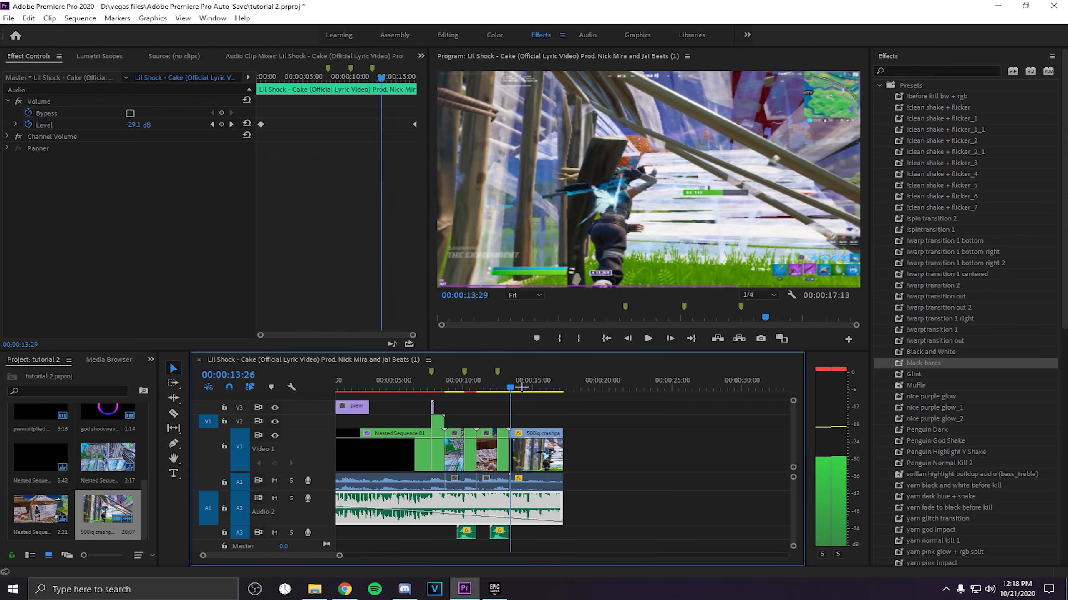
# - Set a 0 dB volume keyframe on the music at 00:00:13:21 so the fade-out starts there, and play back the edit
pyautogui.click(510, 384)
pyautogui.click(149, 127)
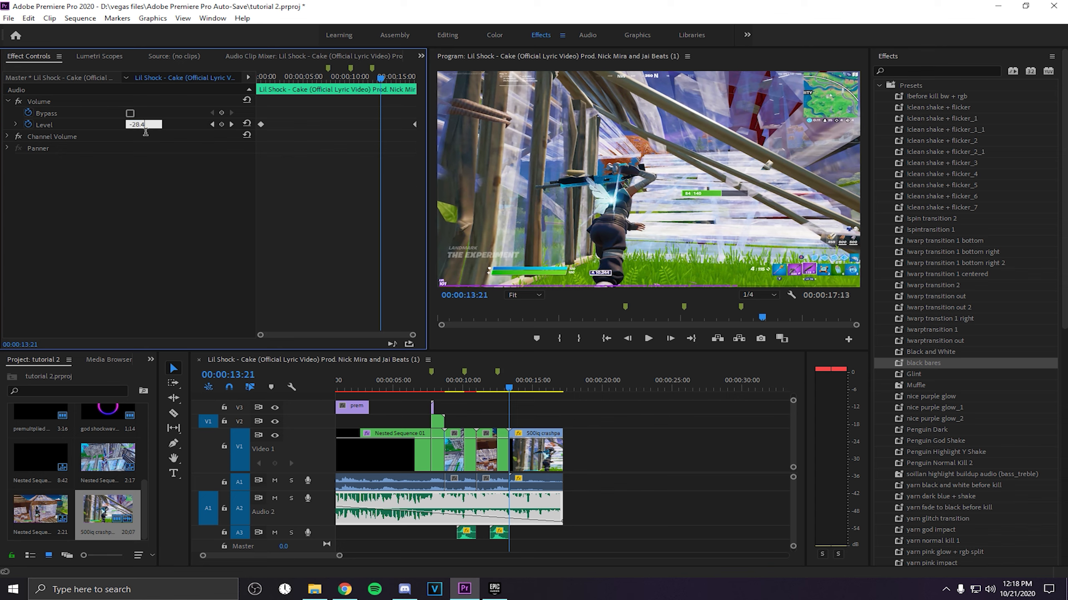
pyautogui.write('0')
pyautogui.press('Return')
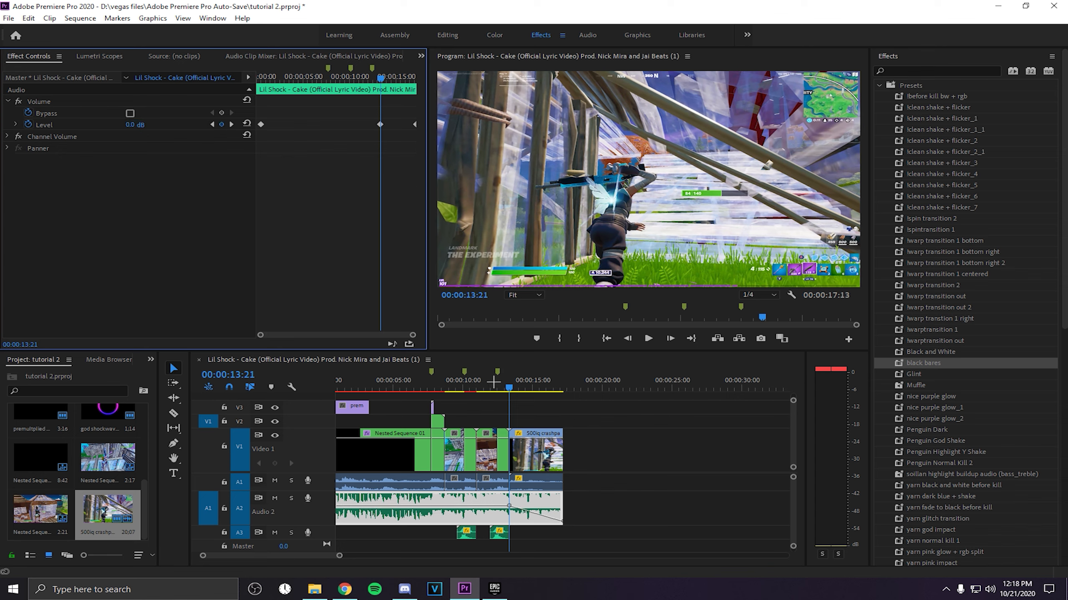
pyautogui.click(494, 382)
pyautogui.press('space')
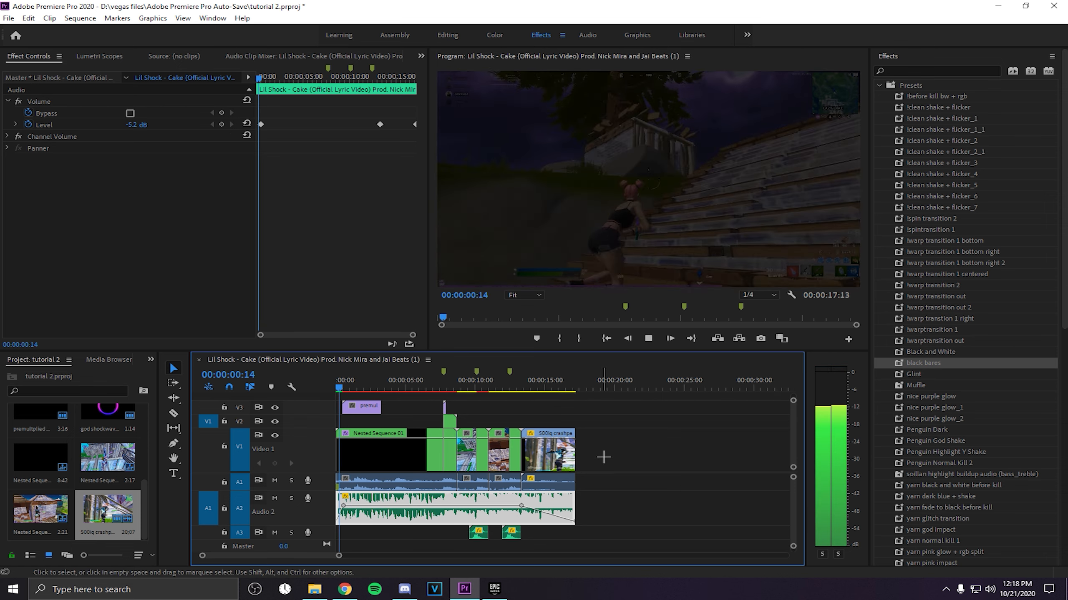
pyautogui.press('space')
# - Unlink the 500iq crashpad.mp4 clip's audio from its video and delete that audio from track A1
pyautogui.rightClick(543, 456)
pyautogui.click(592, 225)
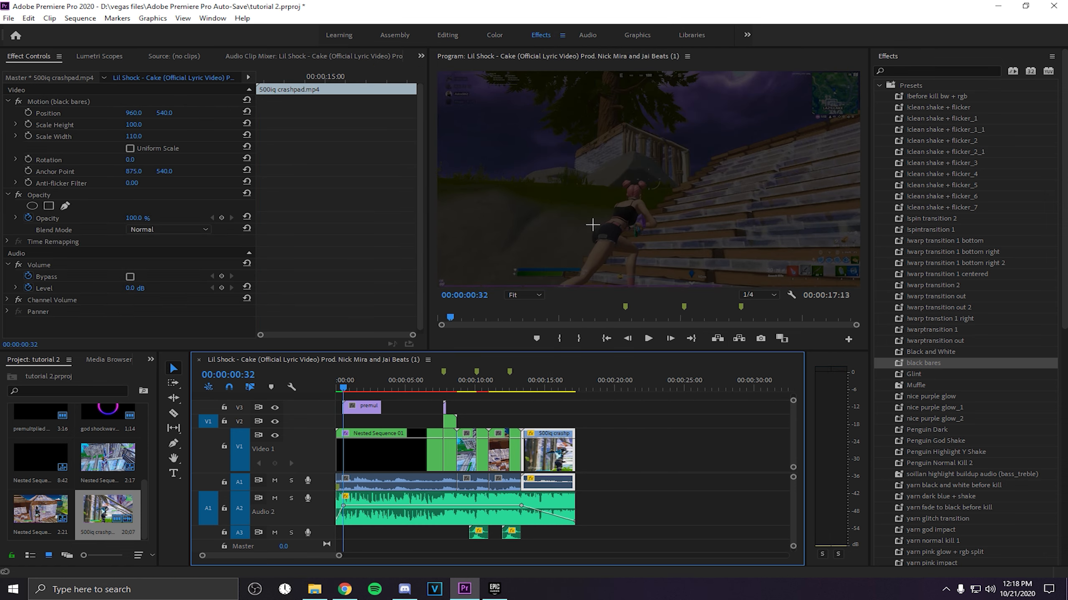
pyautogui.rightClick(557, 496)
pyautogui.click(602, 121)
pyautogui.press('space')
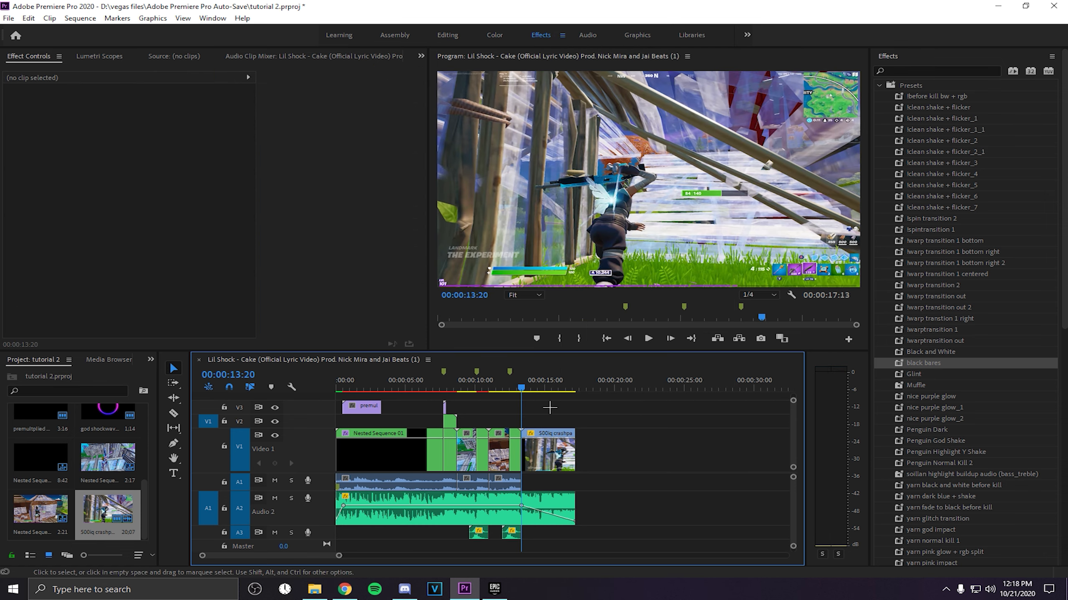
# - Search the effects for "LENS B" and apply BCC Lens Blur OBS to the 500iq crashpad.mp4 clip
pyautogui.click(927, 74)
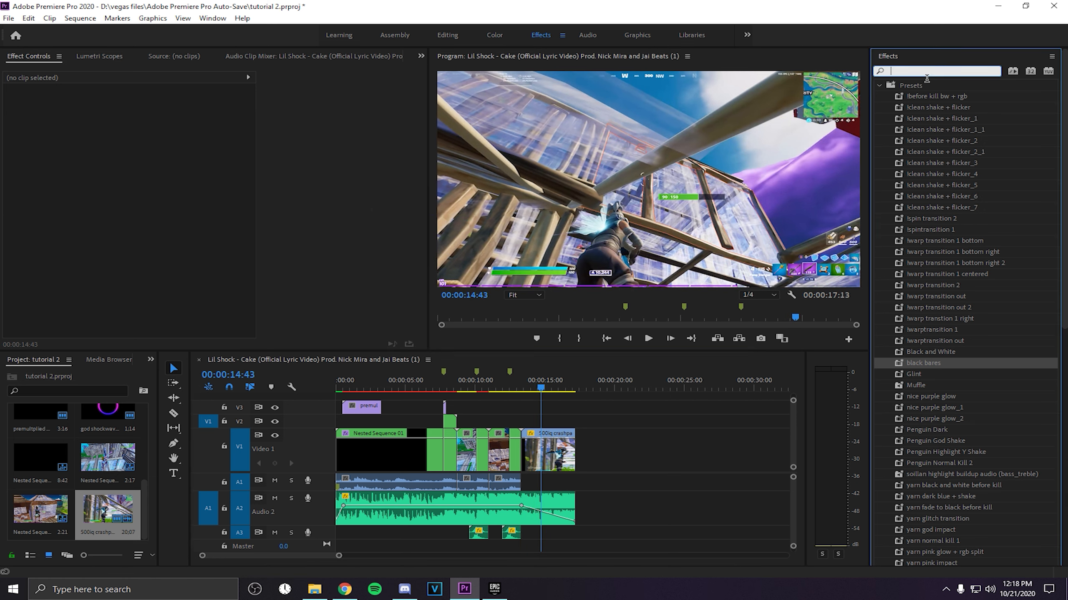
pyautogui.write('LENS')
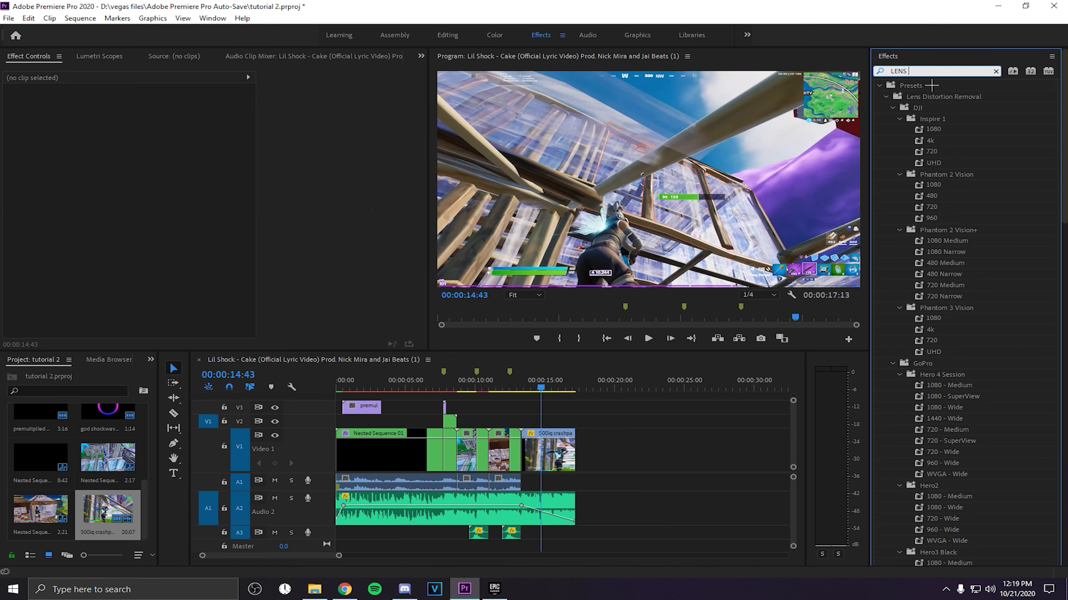
pyautogui.write(' B')
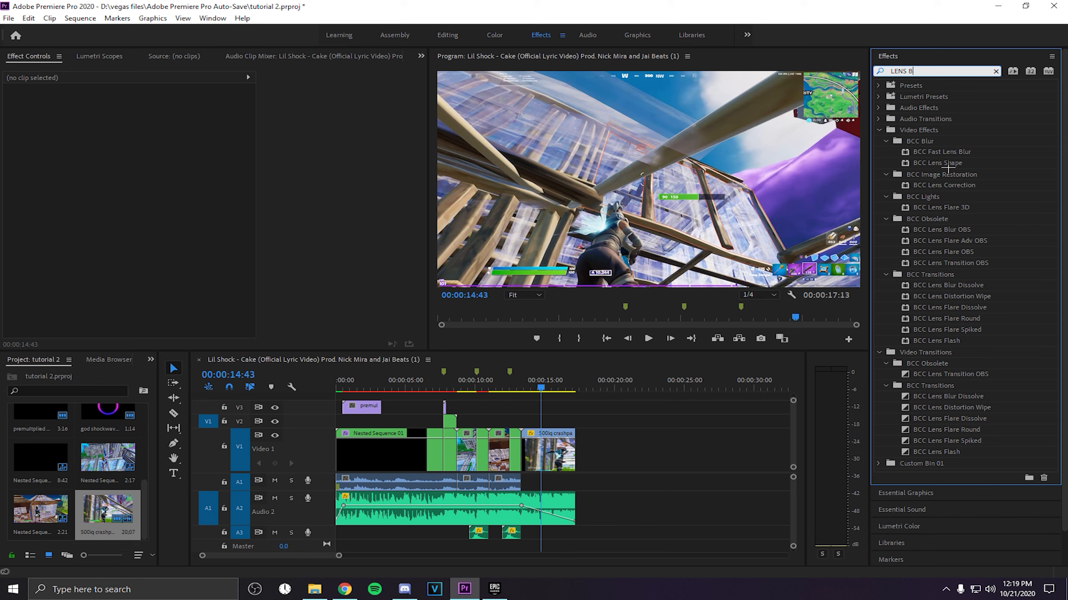
pyautogui.moveTo(960, 229); pyautogui.dragTo(549, 452)
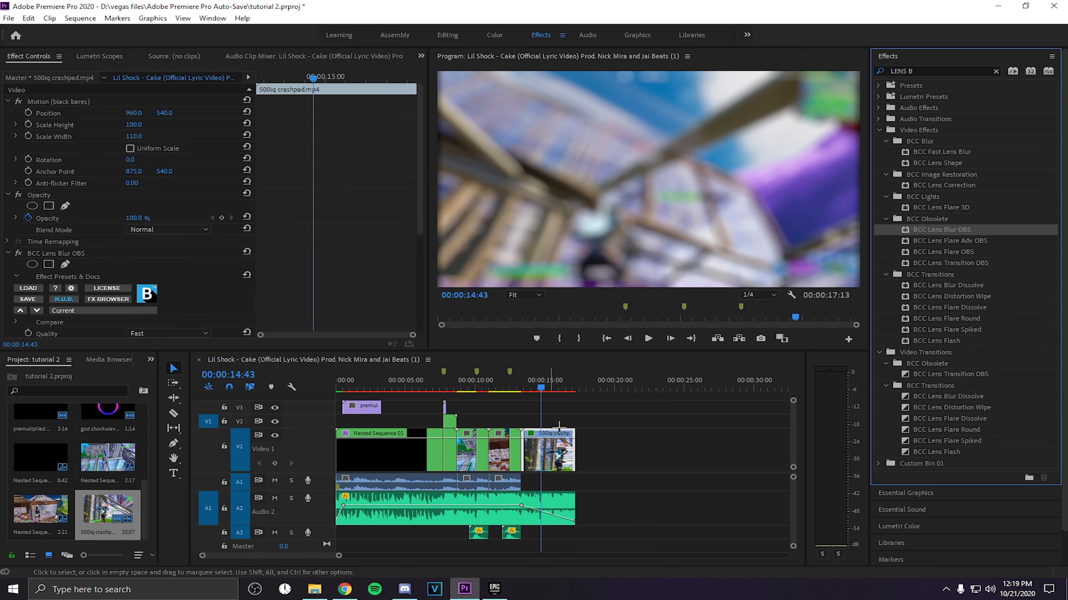
# - Add the text "thanks for watching" in the upper part of the blurred outro frame
pyautogui.click(173, 473)
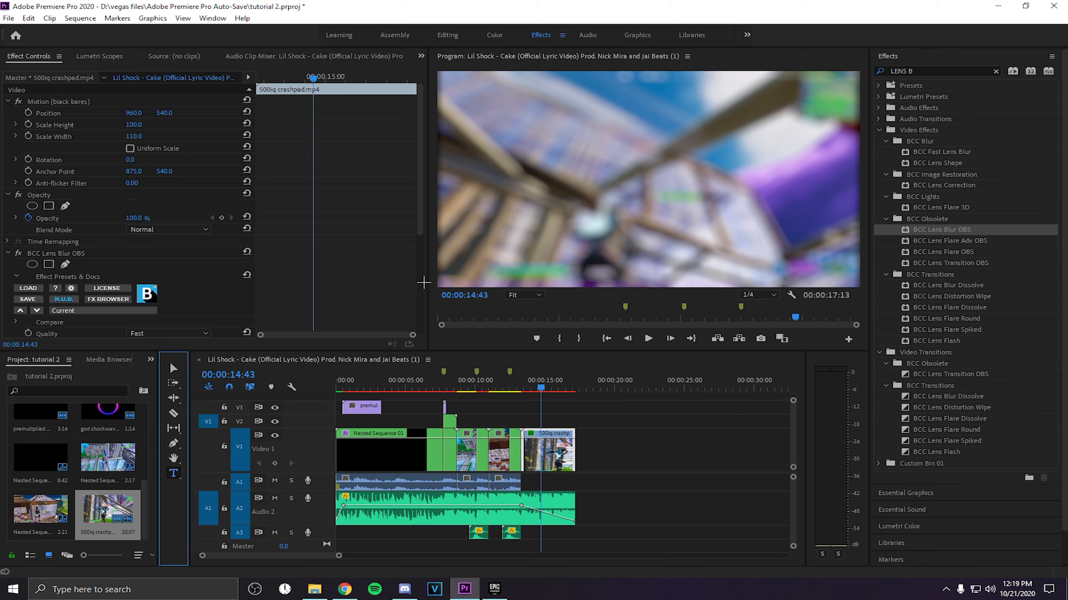
pyautogui.click(565, 122)
pyautogui.write('thanks')
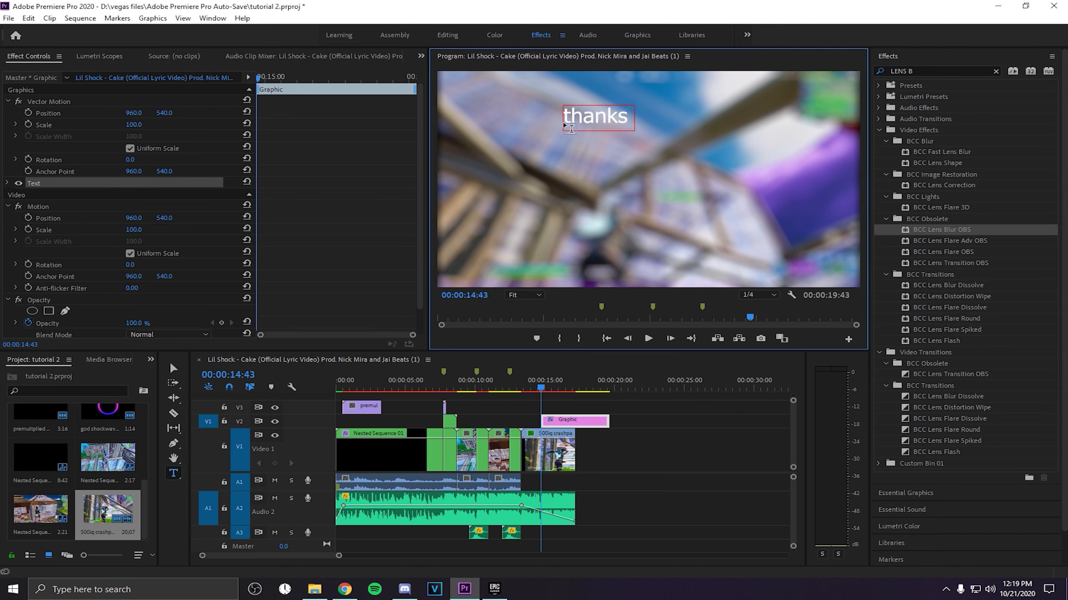
pyautogui.write(' for watchiu')
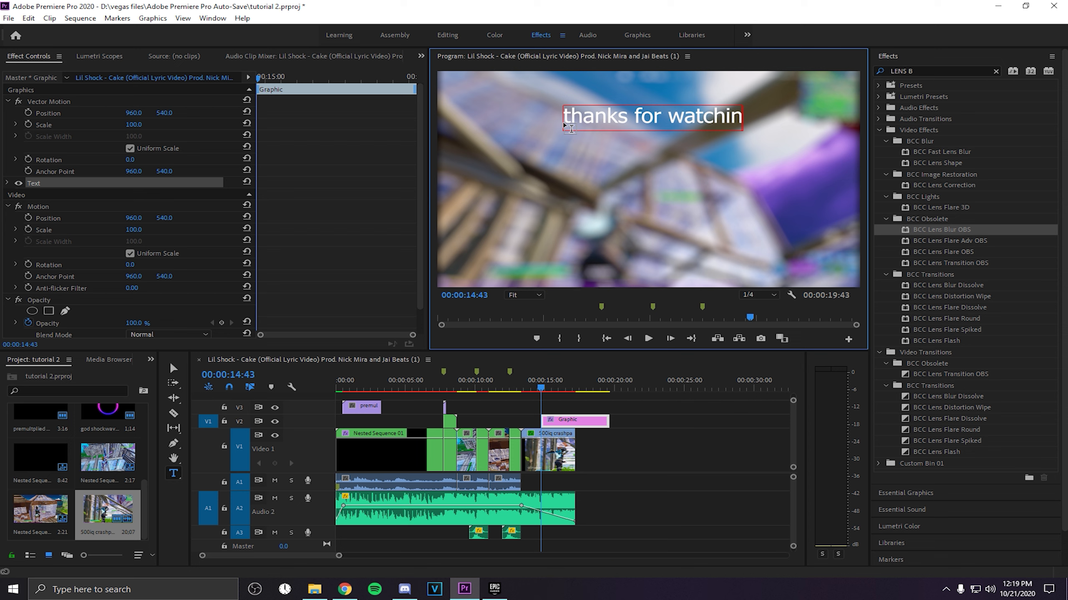
# - Add a second text line reading "use code crayo #ad" below "thanks for watching" in the same graphic
pyautogui.click(564, 221)
pyautogui.write('uise')
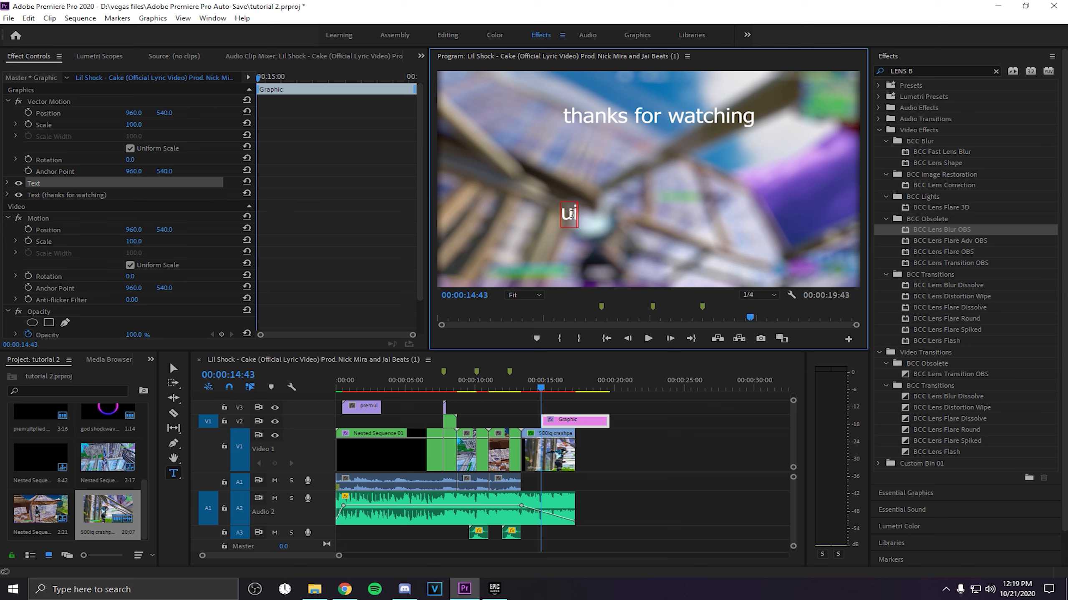
pyautogui.press('BackSpace')
pyautogui.press('BackSpace')
pyautogui.press('BackSpace')
pyautogui.write('se cod')
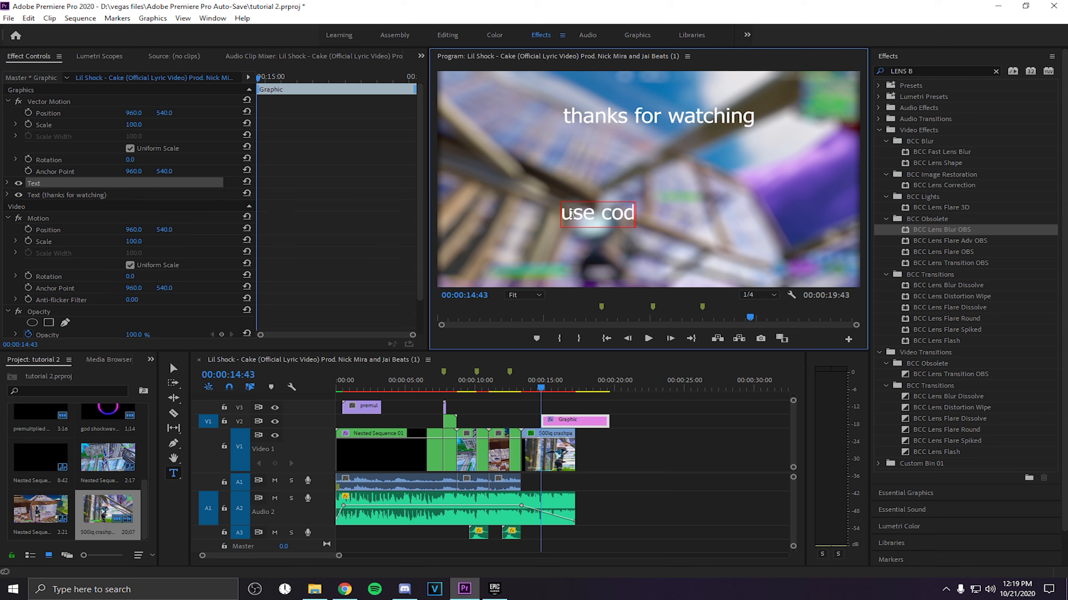
pyautogui.write('e crayo')
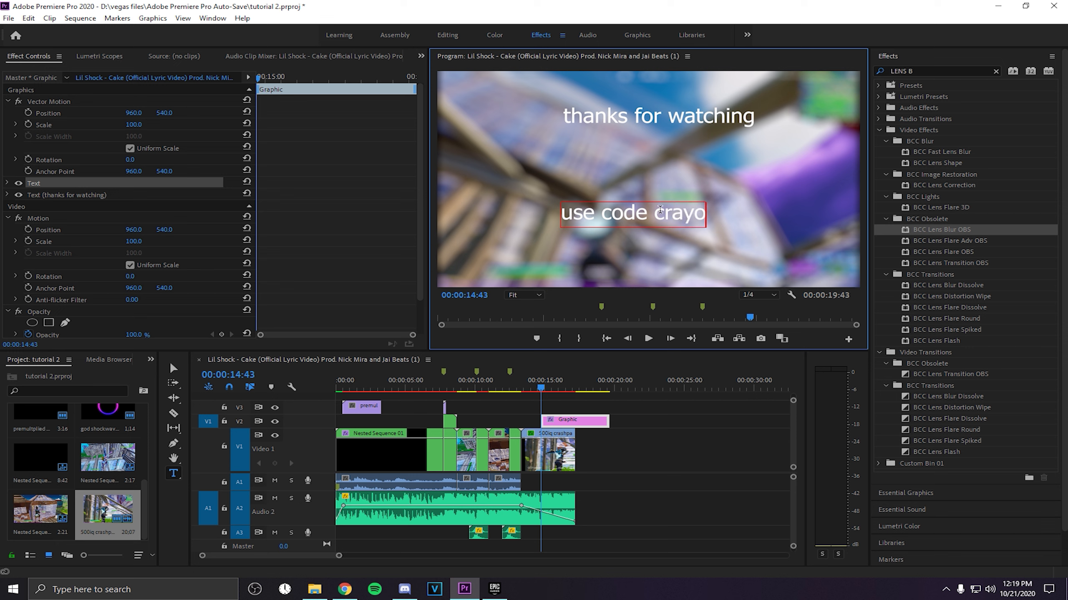
pyautogui.write(' #ads')
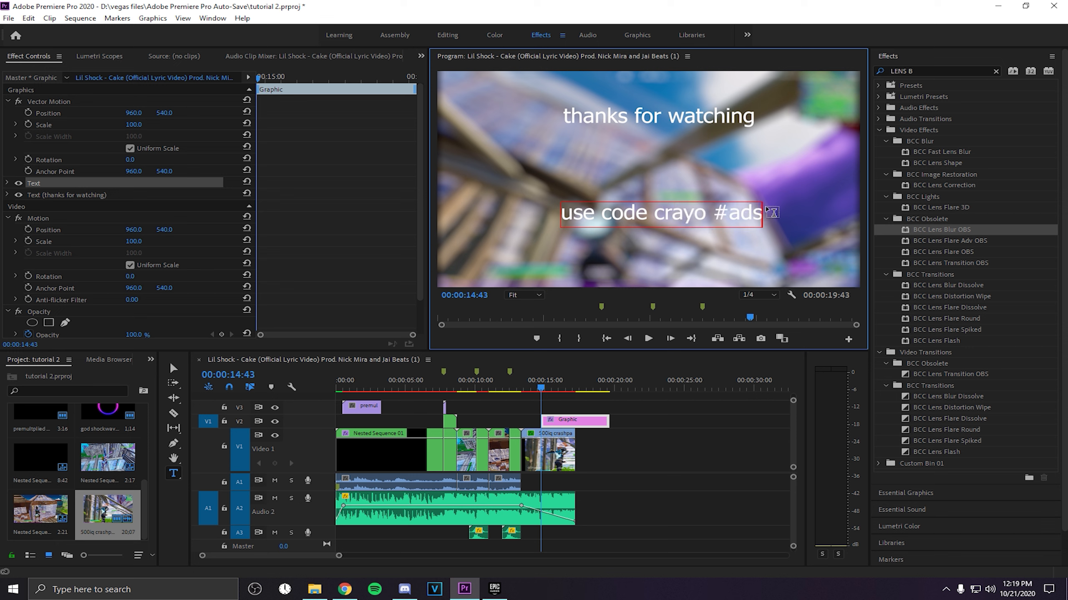
pyautogui.press('BackSpace')
# - Set the font of the "use code crayo #ad" text to Gotham Black
pyautogui.tripleClick(684, 226)
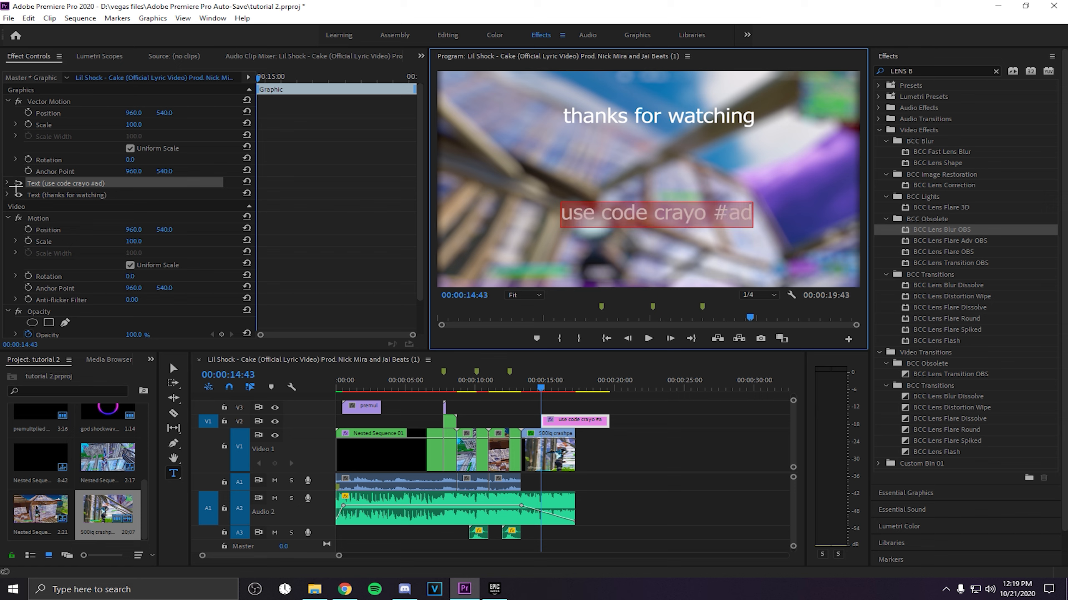
pyautogui.click(7, 183)
pyautogui.click(76, 220)
pyautogui.write('gotha')
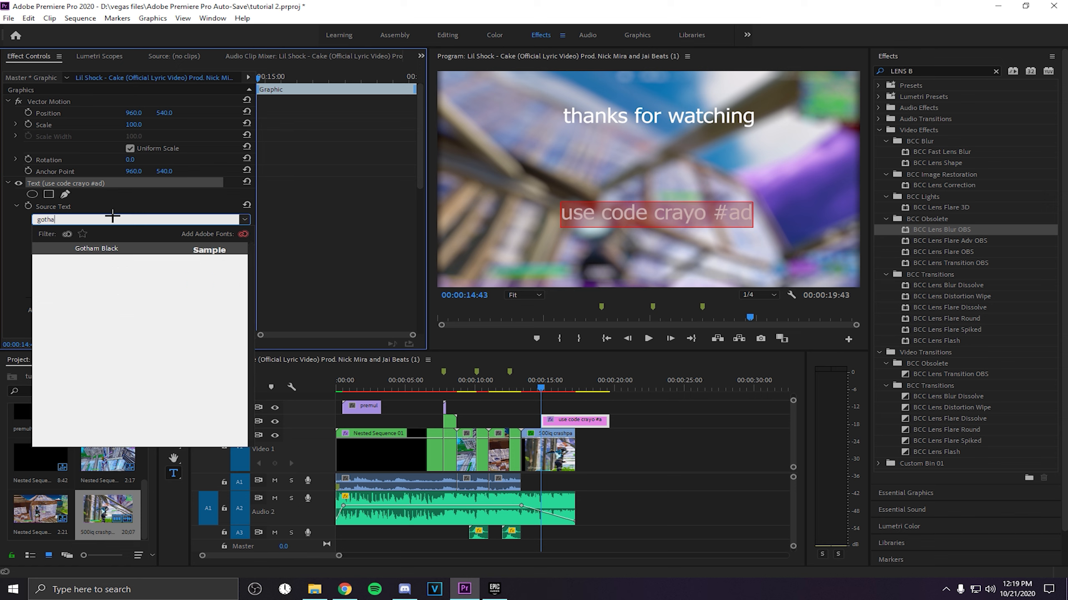
pyautogui.click(95, 251)
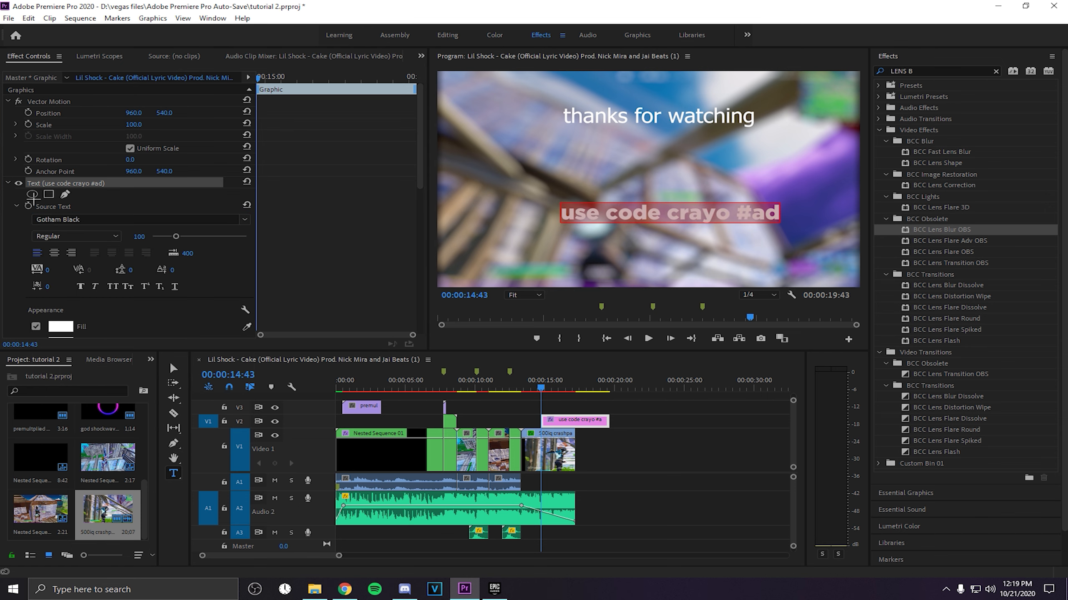
# - Change the font of the "thanks for watching" text to Gotham Black
pyautogui.click(7, 183)
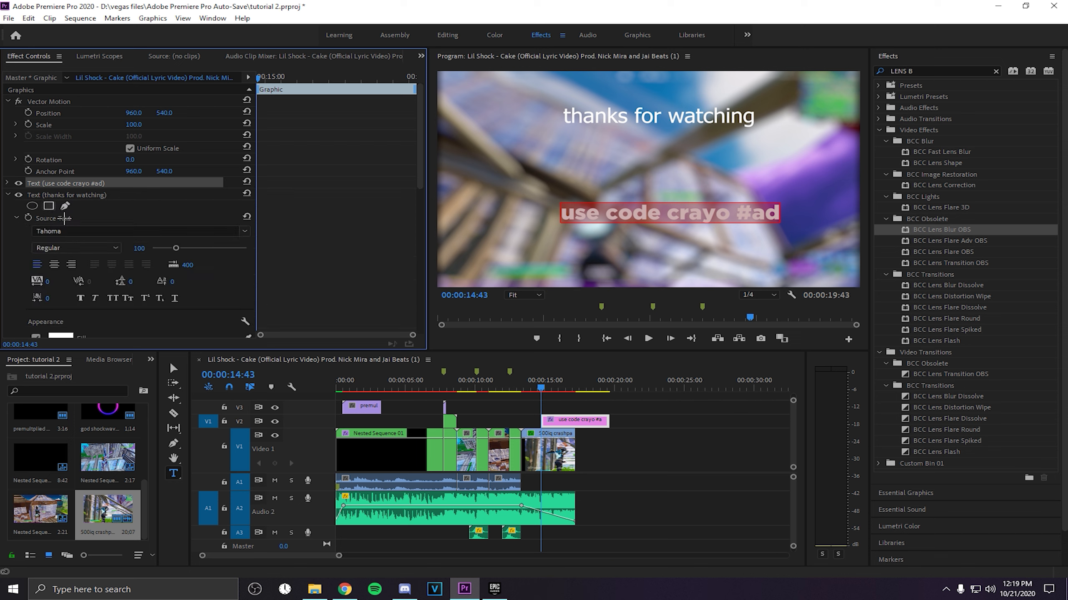
pyautogui.click(66, 234)
pyautogui.tripleClick(607, 122)
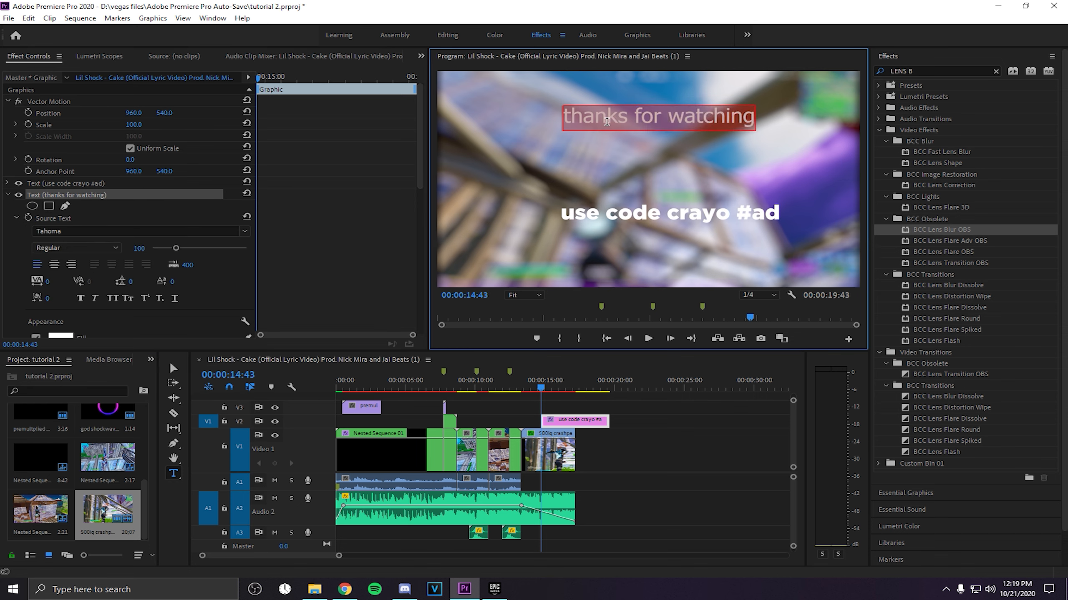
pyautogui.click(245, 231)
pyautogui.write('gotha')
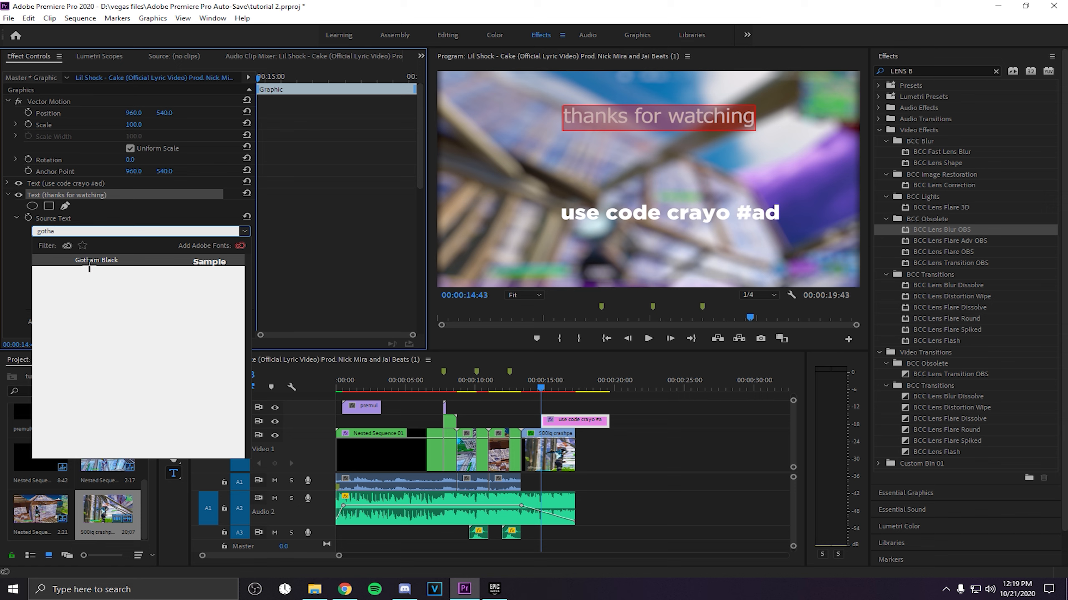
pyautogui.click(89, 262)
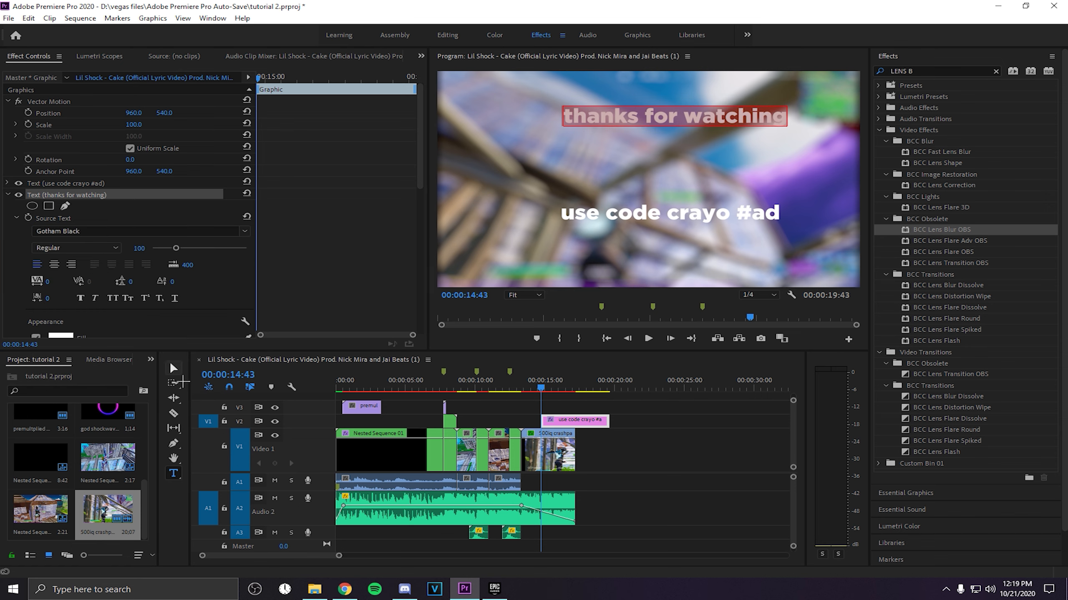
# - Move "thanks for watching" up and "use code crayo #ad" down, shifting both lines closer to the frame's horizontal centre
pyautogui.click(173, 368)
pyautogui.moveTo(650, 136); pyautogui.dragTo(624, 129)
pyautogui.moveTo(646, 227); pyautogui.dragTo(616, 260)
pyautogui.click(659, 108)
pyautogui.moveTo(649, 100); pyautogui.dragTo(655, 114)
pyautogui.hotkey('ctrl', 'z')
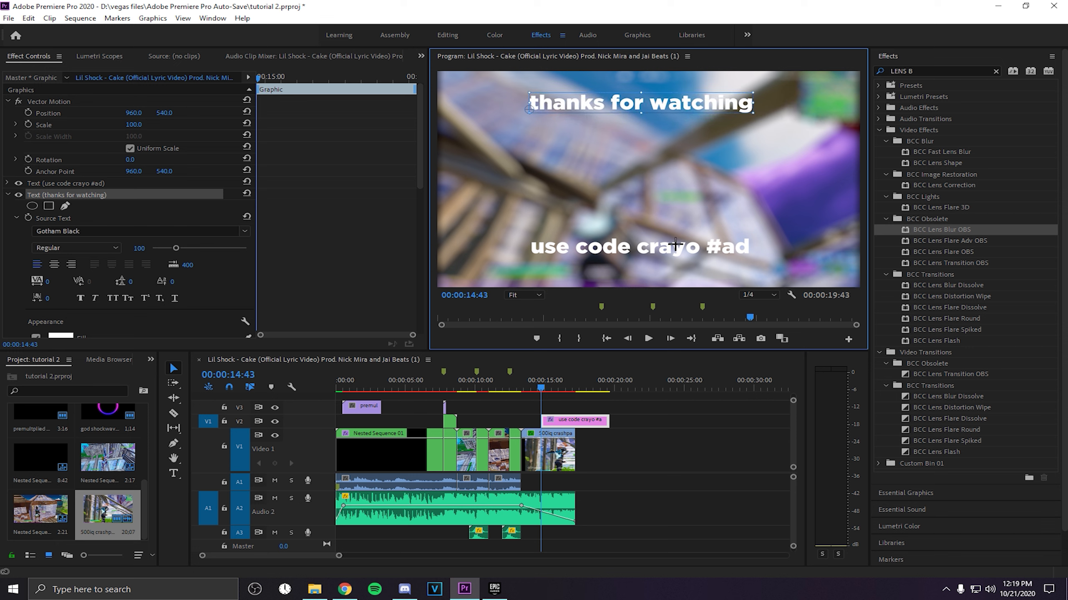
# - Lower the "use code crayo #ad" line slightly toward the bottom edge of the frame
pyautogui.click(654, 256)
pyautogui.doubleClick(647, 251)
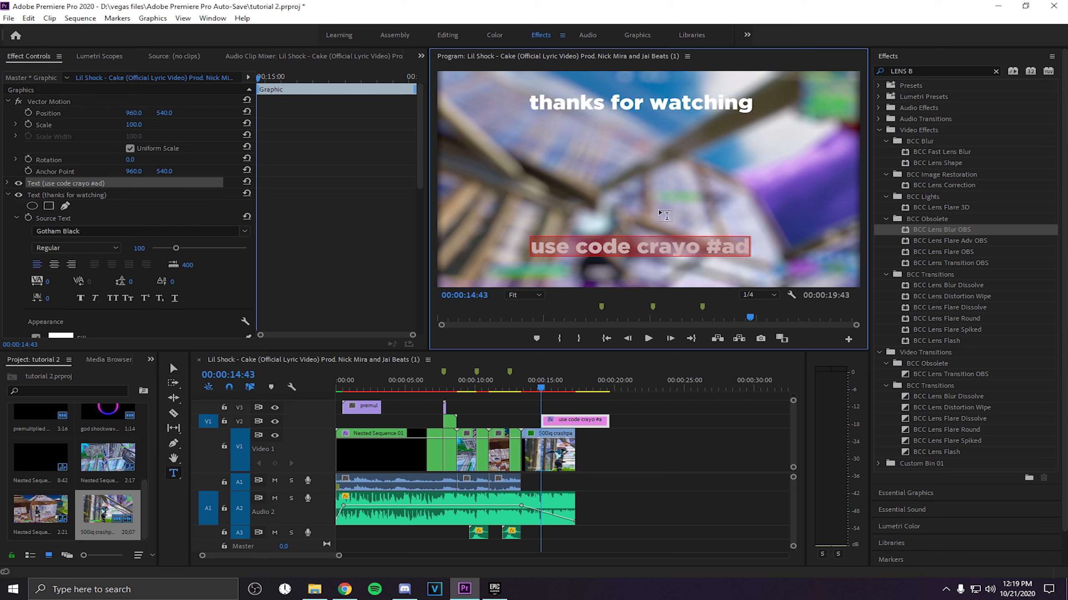
pyautogui.click(662, 211)
pyautogui.click(174, 369)
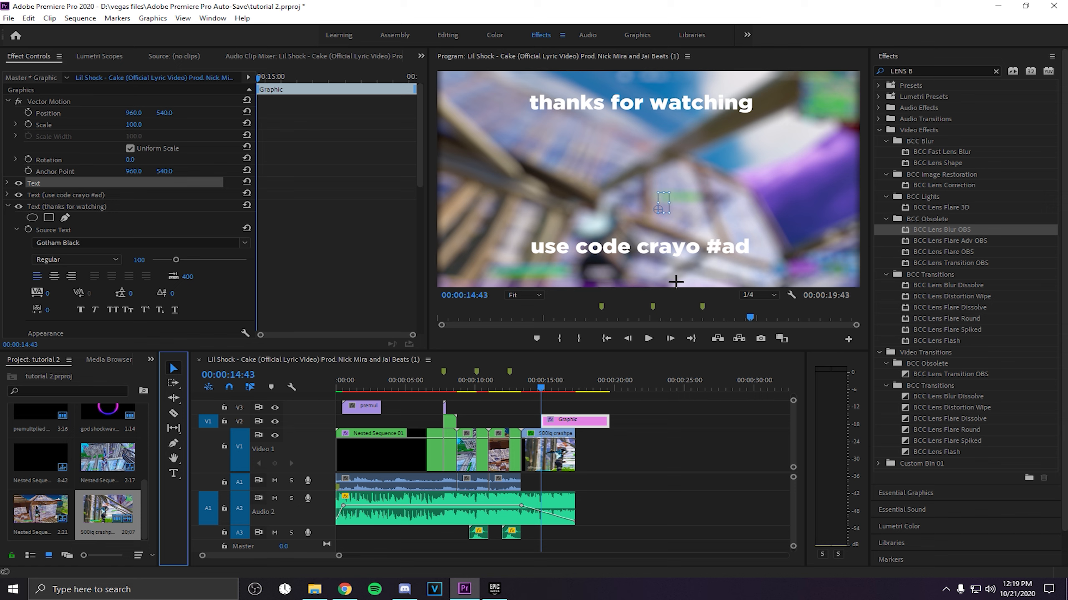
pyautogui.moveTo(659, 257); pyautogui.dragTo(660, 264)
# - Align the text graphic on V2 with the 500iq crashpad.mp4 clip, ending at 00:00:17:13, and play back the outro
pyautogui.moveTo(578, 427)
pyautogui.mouseDown()
pyautogui.moveTo(554, 426)
pyautogui.moveTo(575, 426)
pyautogui.mouseUp()
pyautogui.press('space')
pyautogui.moveTo(580, 383); pyautogui.dragTo(549, 388)
pyautogui.press('space')
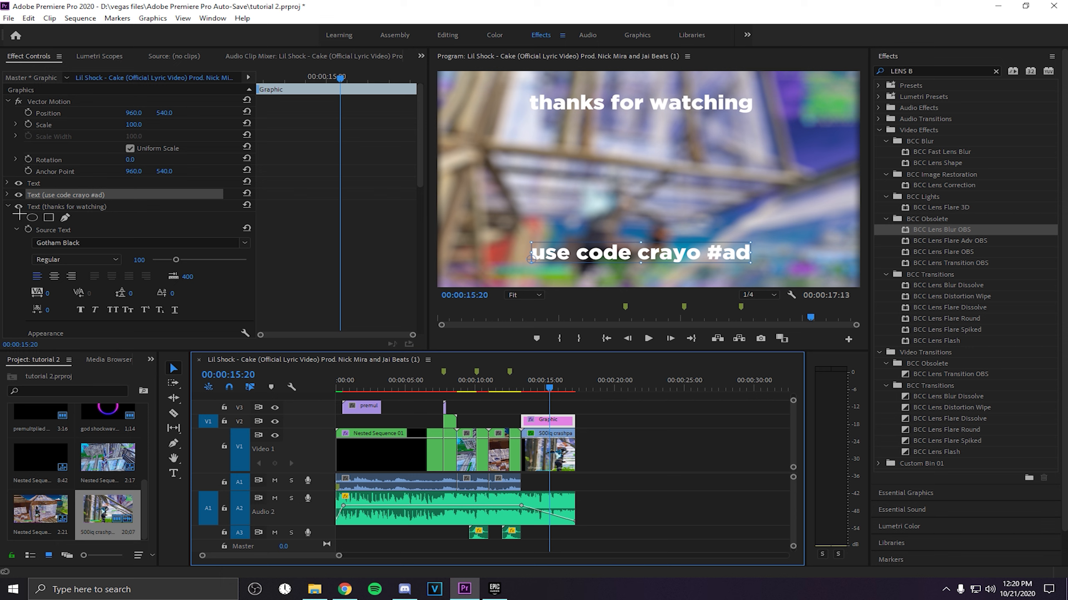
# - Keyframe the text graphic's opacity at 100% at 00:00:15:17 and fade it out toward the clip's end at 00:00:17:13
pyautogui.click(7, 207)
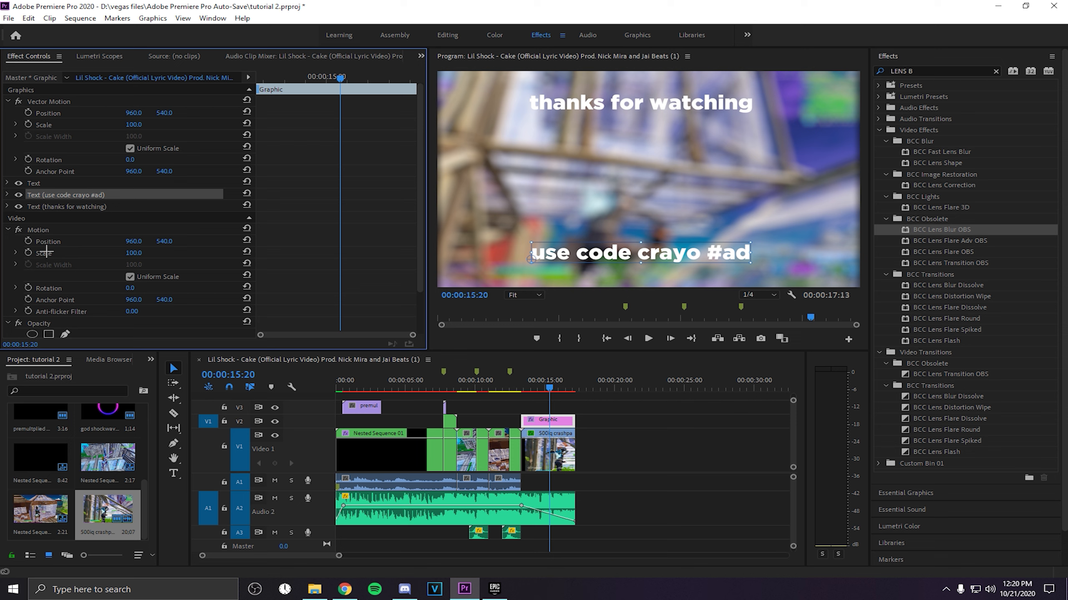
pyautogui.scroll(-3, 90, 197)
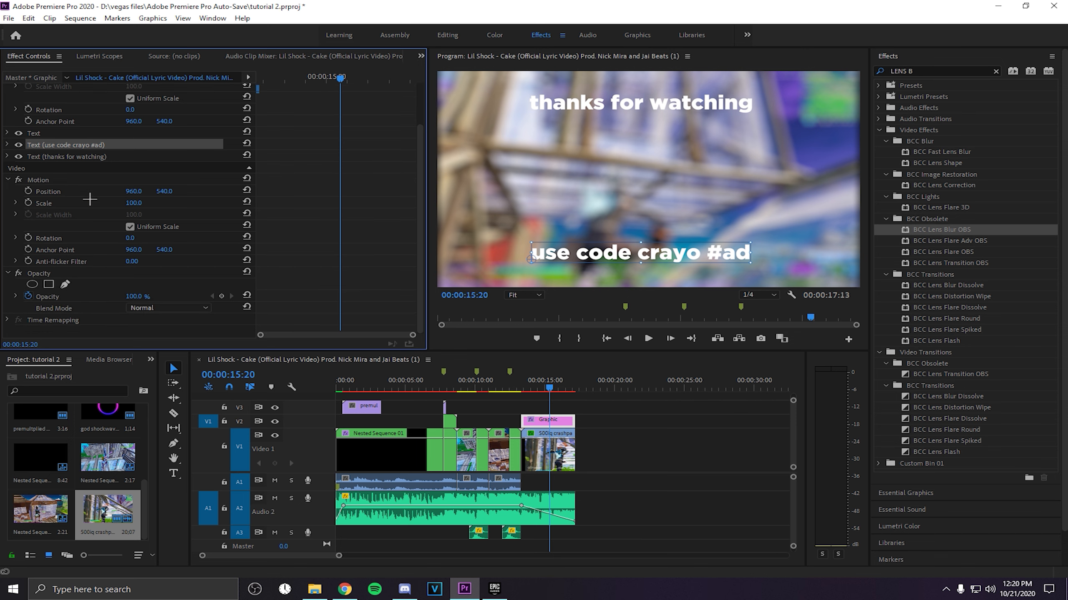
pyautogui.scroll(4, 98, 208)
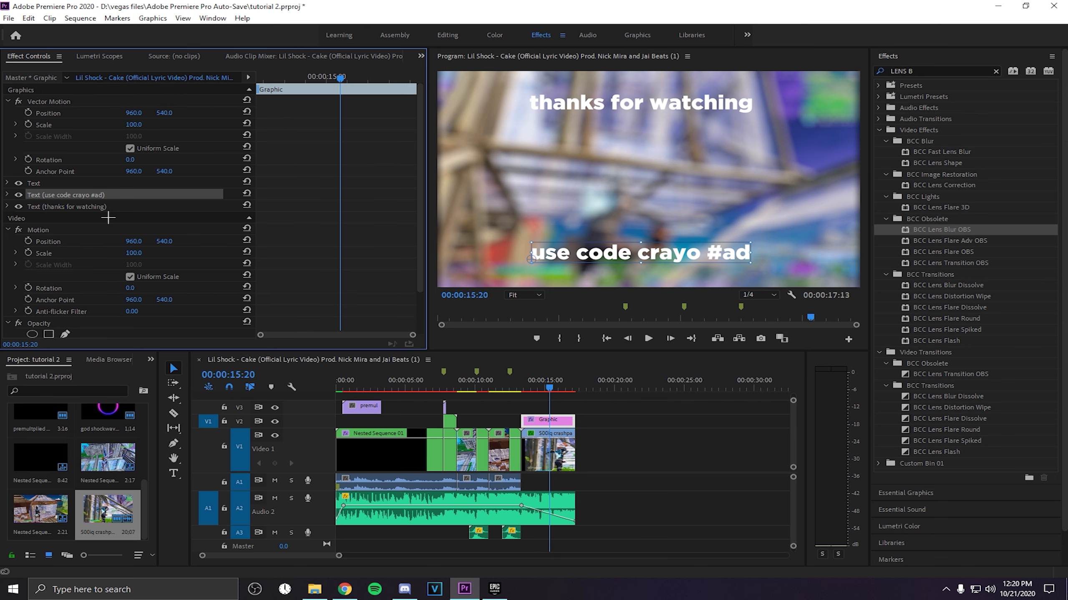
pyautogui.scroll(-4, 122, 230)
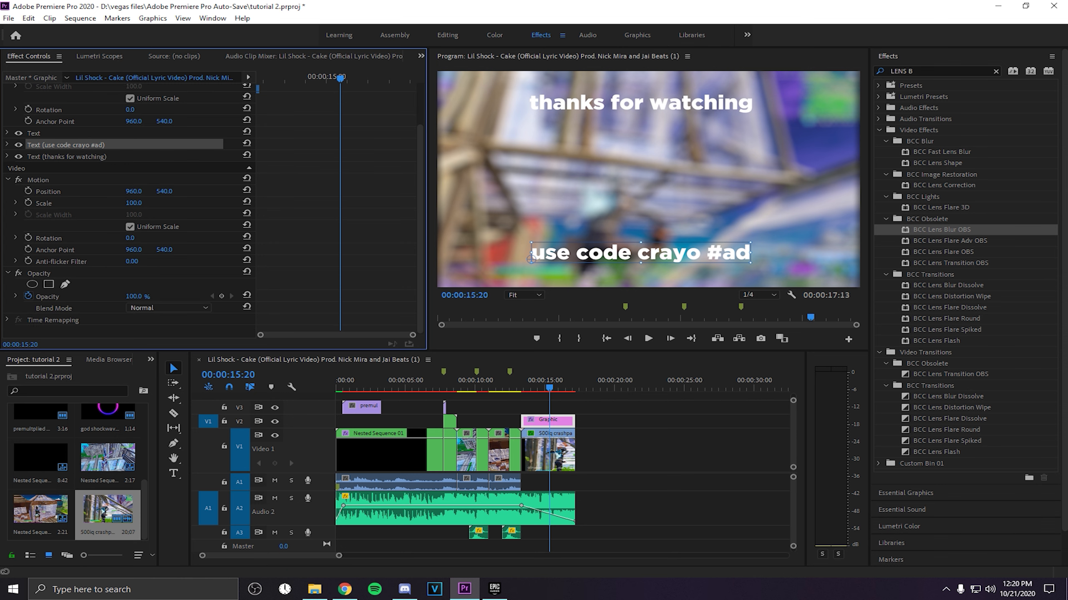
pyautogui.moveTo(132, 297); pyautogui.dragTo(148, 297)
pyautogui.moveTo(561, 383); pyautogui.dragTo(505, 381)
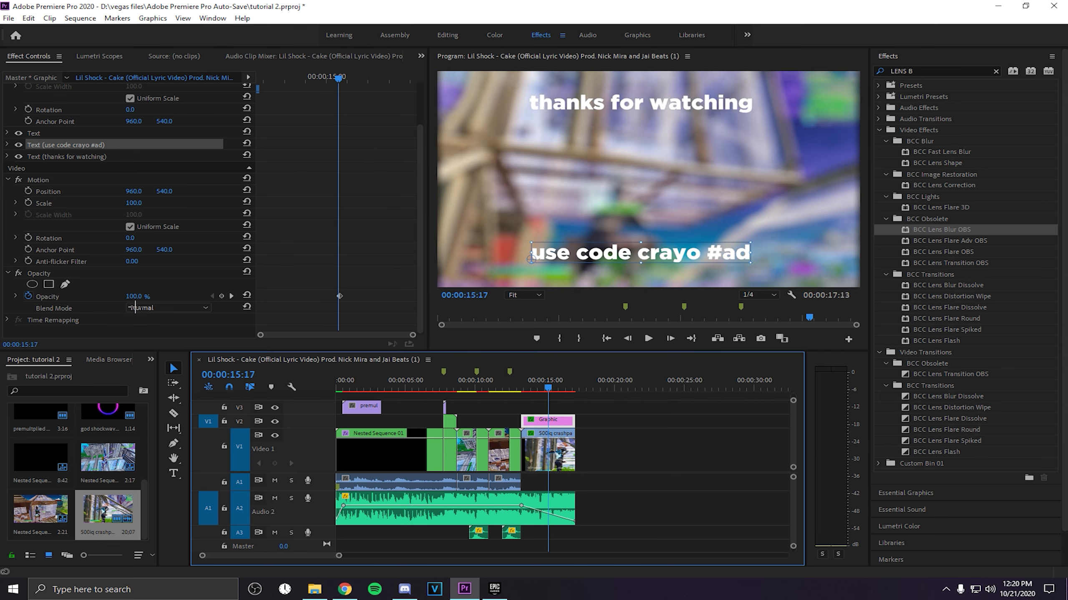
pyautogui.click(232, 297)
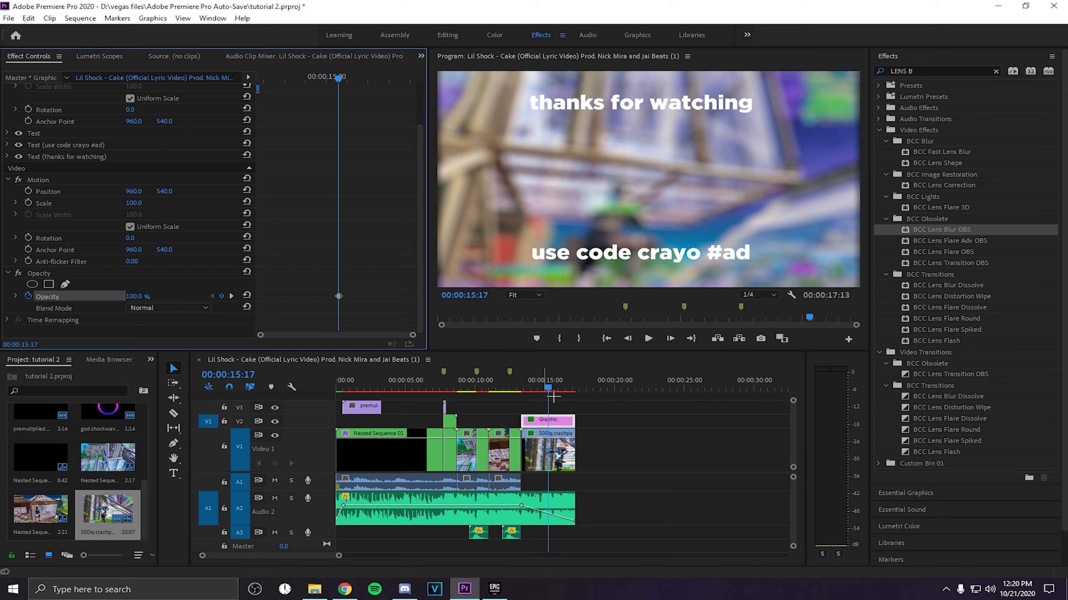
pyautogui.press('space')
pyautogui.click(130, 300)
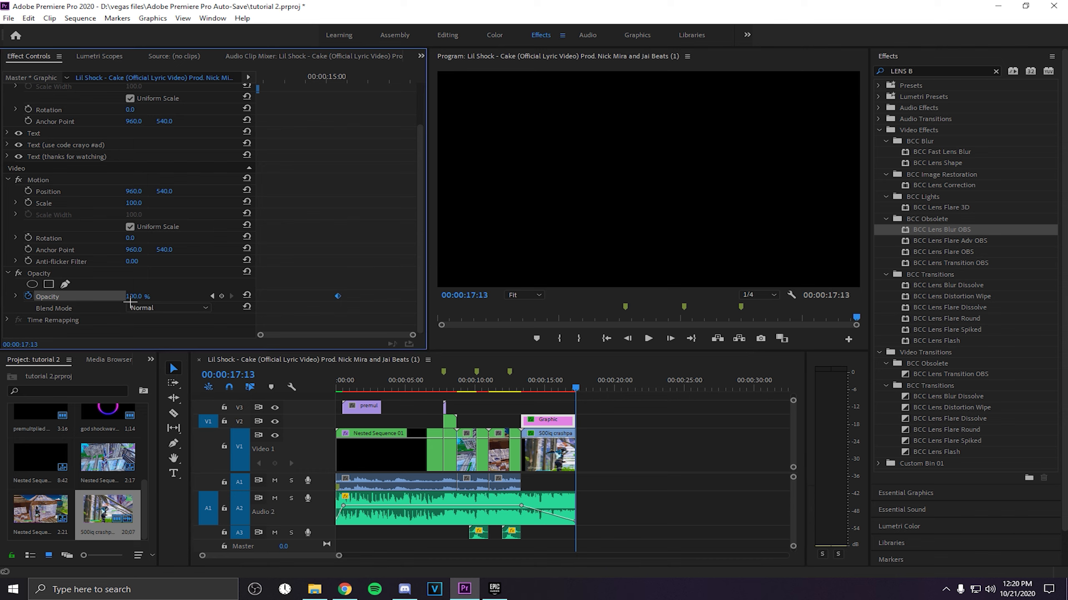
# - Play back the end of the outro to review the text's opacity fade-out
pyautogui.click(546, 385)
pyautogui.press('space')
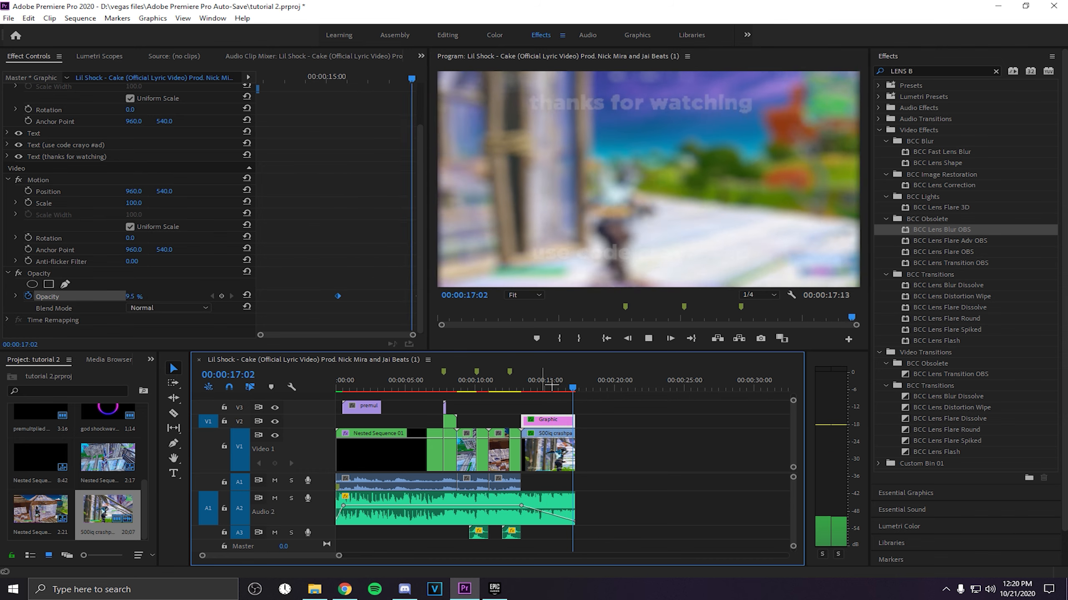
pyautogui.click(550, 384)
pyautogui.press('space')
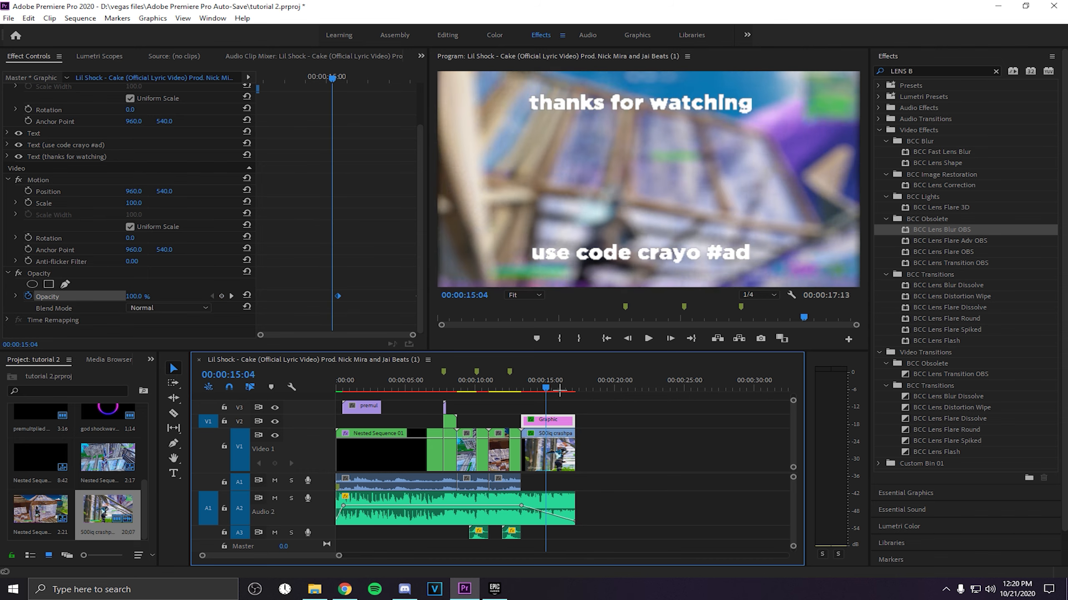
# - Search the effects for "tv" and select the BCC Damaged TV Dissolve video transition, with the playhead at 00:00:07:57
pyautogui.moveTo(578, 391); pyautogui.dragTo(445, 372)
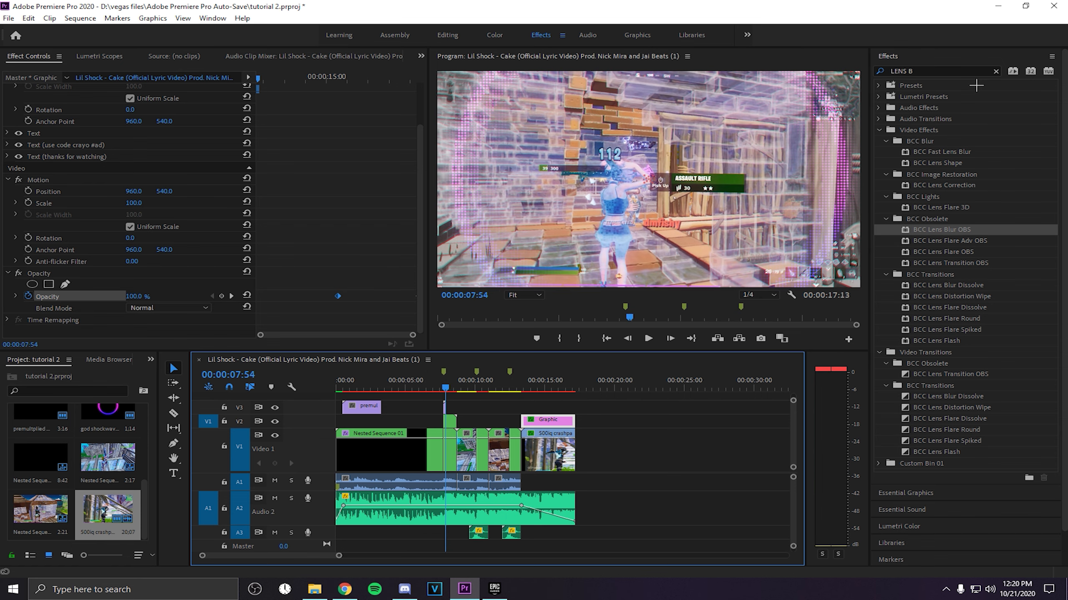
pyautogui.click(945, 72)
pyautogui.moveTo(946, 72); pyautogui.dragTo(892, 77)
pyautogui.write('tv')
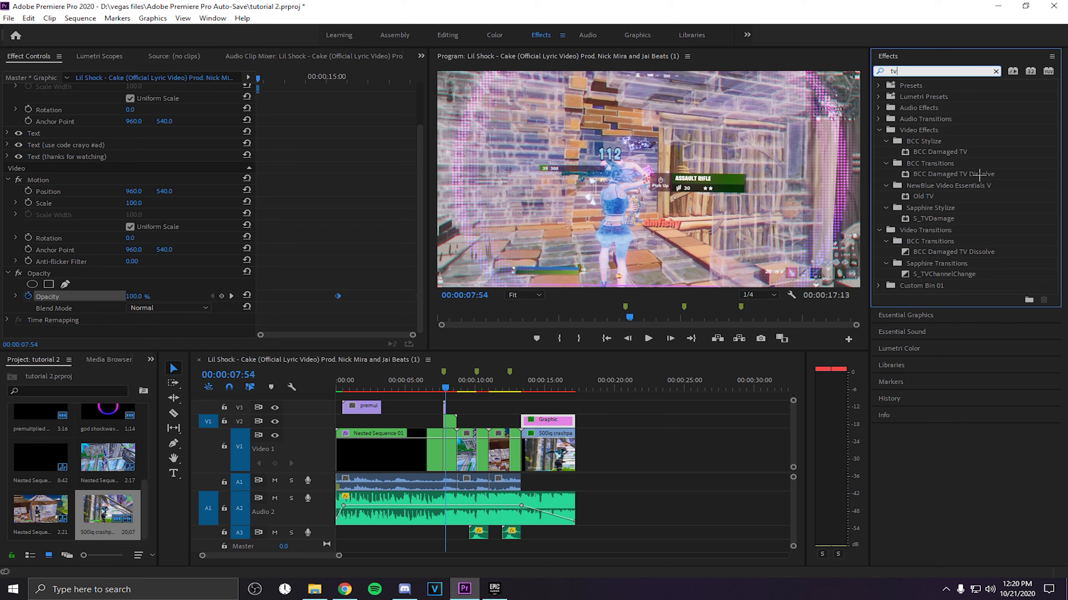
pyautogui.click(972, 179)
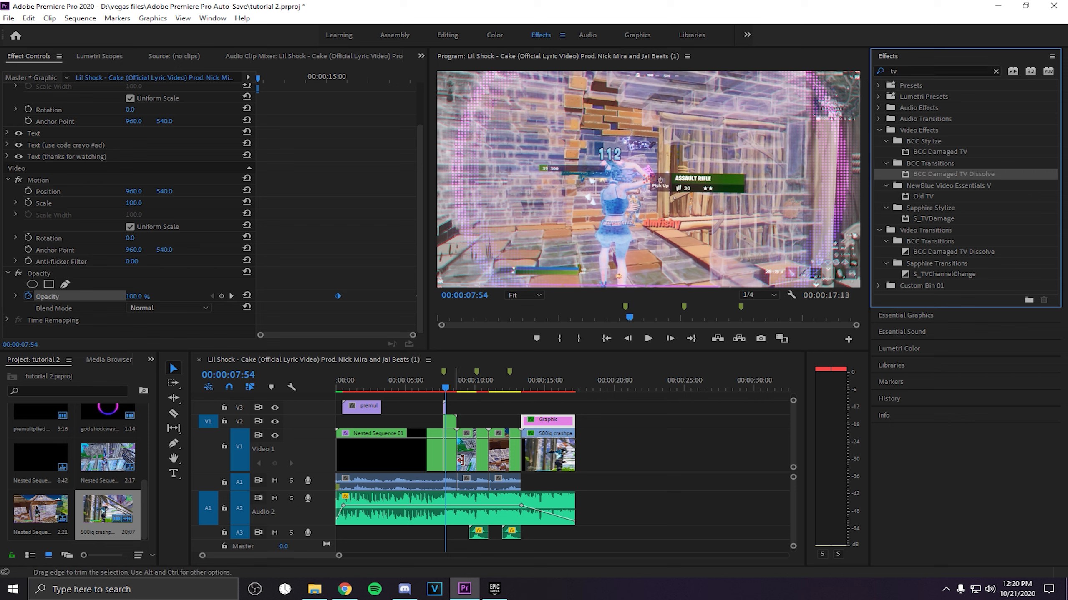
pyautogui.moveTo(444, 387); pyautogui.dragTo(446, 388)
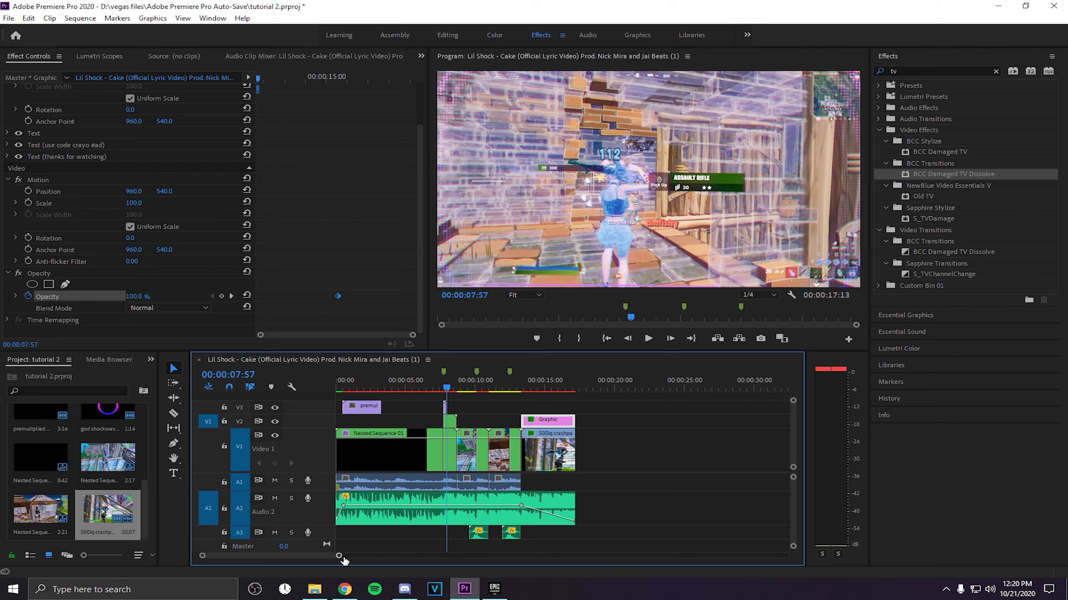
pyautogui.moveTo(339, 556); pyautogui.dragTo(315, 555)
pyautogui.click(938, 276)
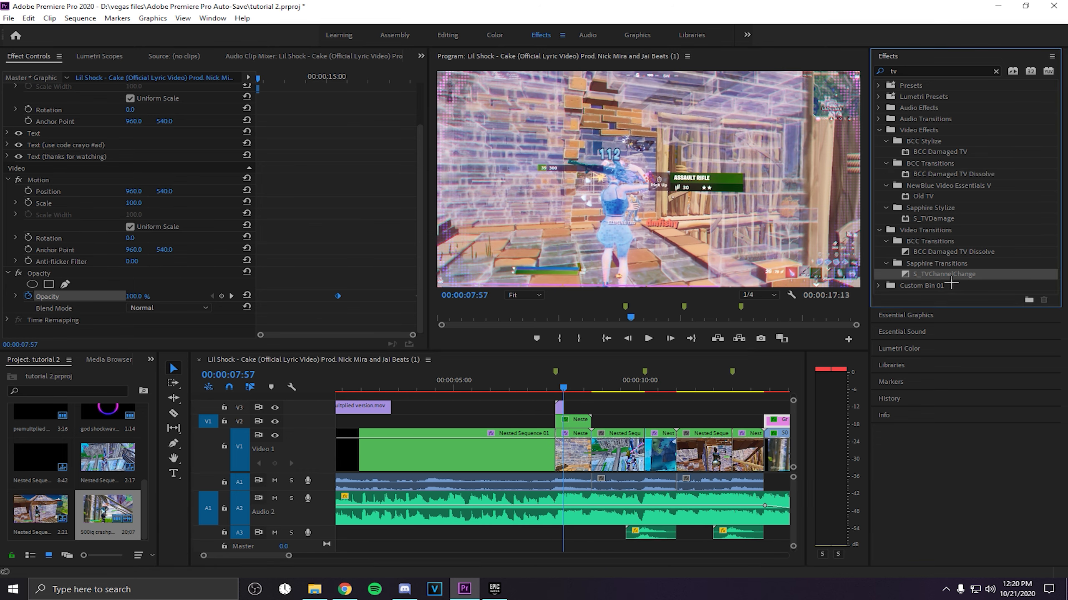
pyautogui.click(967, 253)
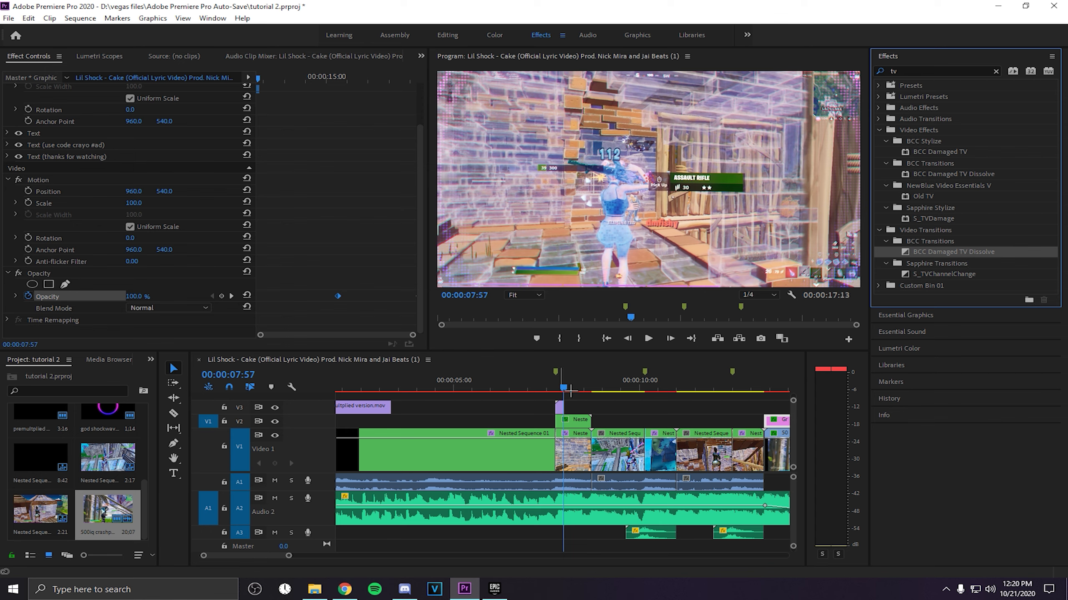
# - Play back the edit from the nested-clip cut and return the playhead to 00:00:08:42
pyautogui.moveTo(564, 382); pyautogui.dragTo(595, 393)
pyautogui.press('space')
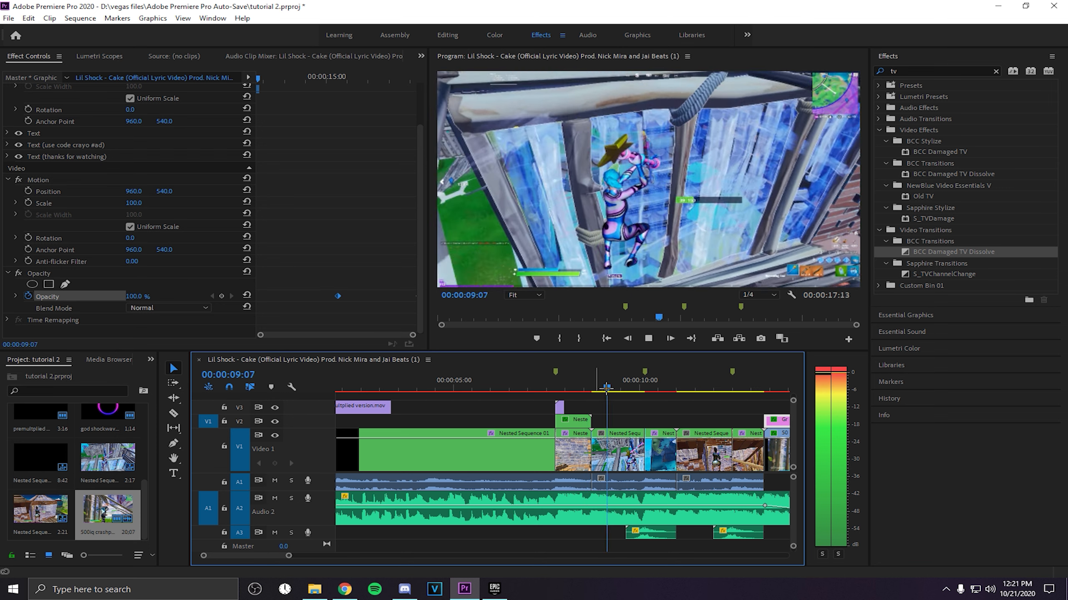
pyautogui.click(591, 387)
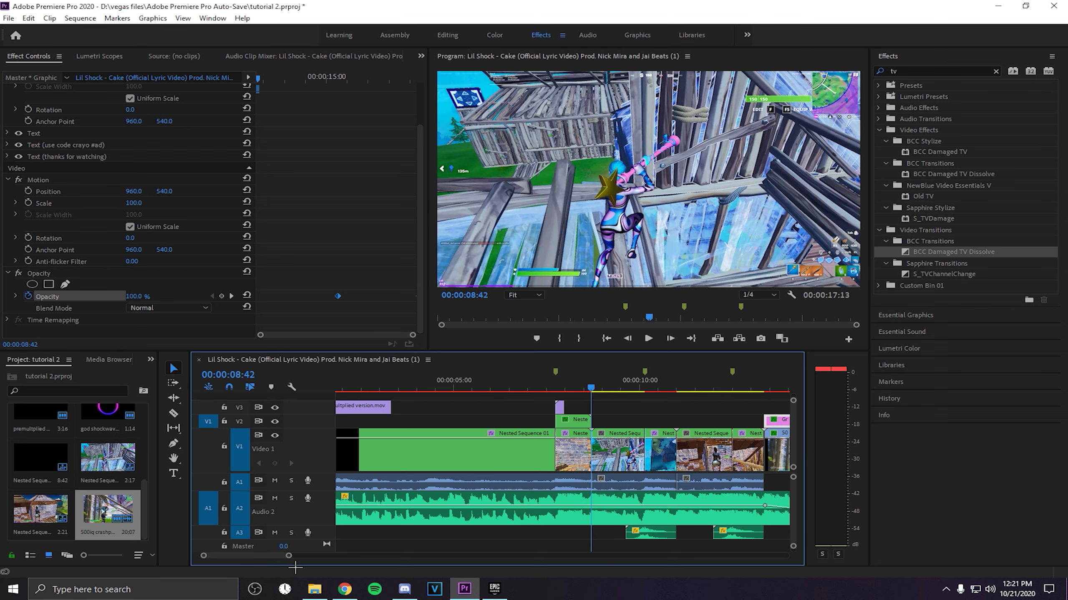
# - Search the effects for "blurmo" and apply S_BlurMoCurves to the upper Nested Sequence 01 clip ending at 00:00:08:42
pyautogui.moveTo(288, 555); pyautogui.dragTo(262, 556)
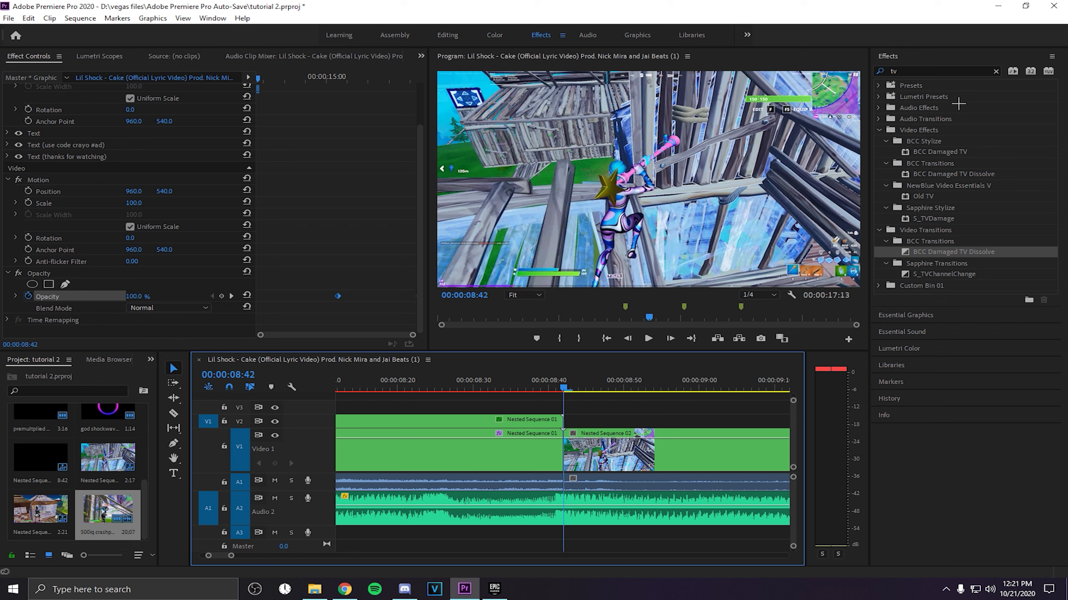
pyautogui.click(910, 72)
pyautogui.write('blur,p')
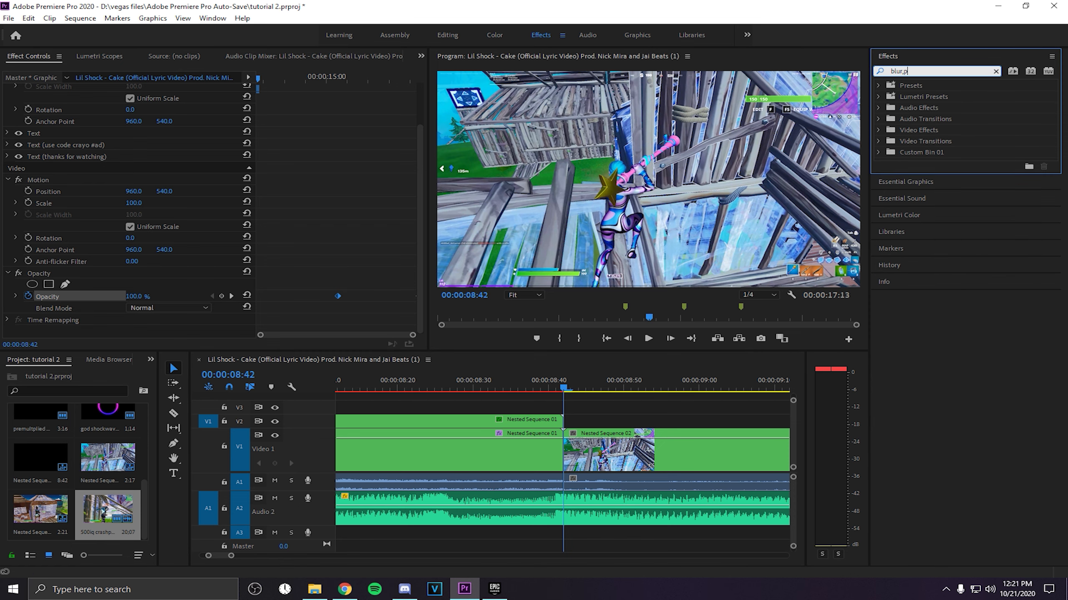
pyautogui.press('BackSpace')
pyautogui.press('BackSpace')
pyautogui.write('mo')
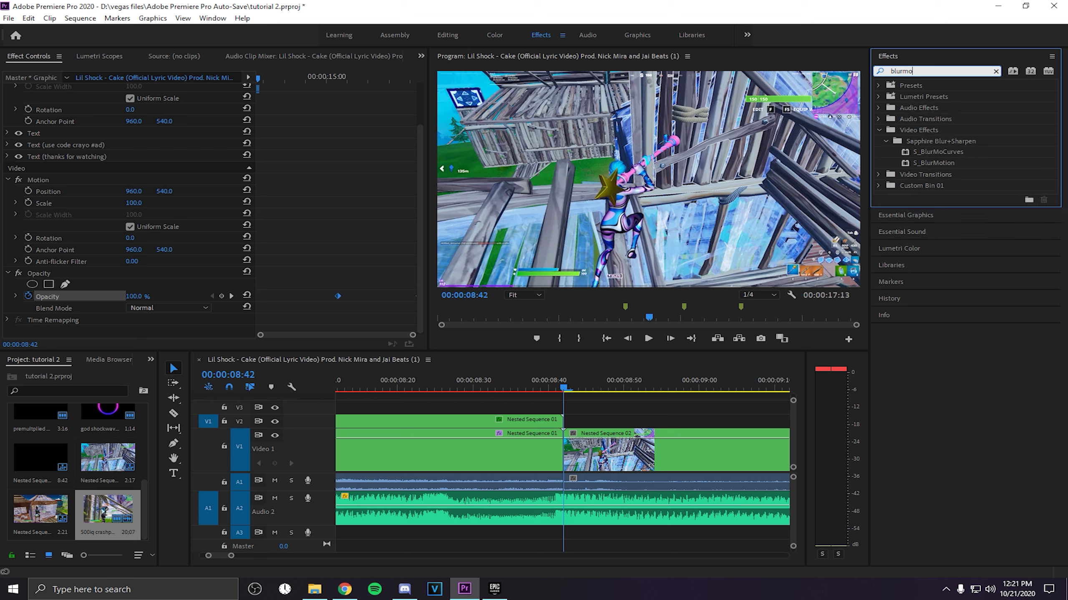
pyautogui.moveTo(938, 152); pyautogui.dragTo(545, 425)
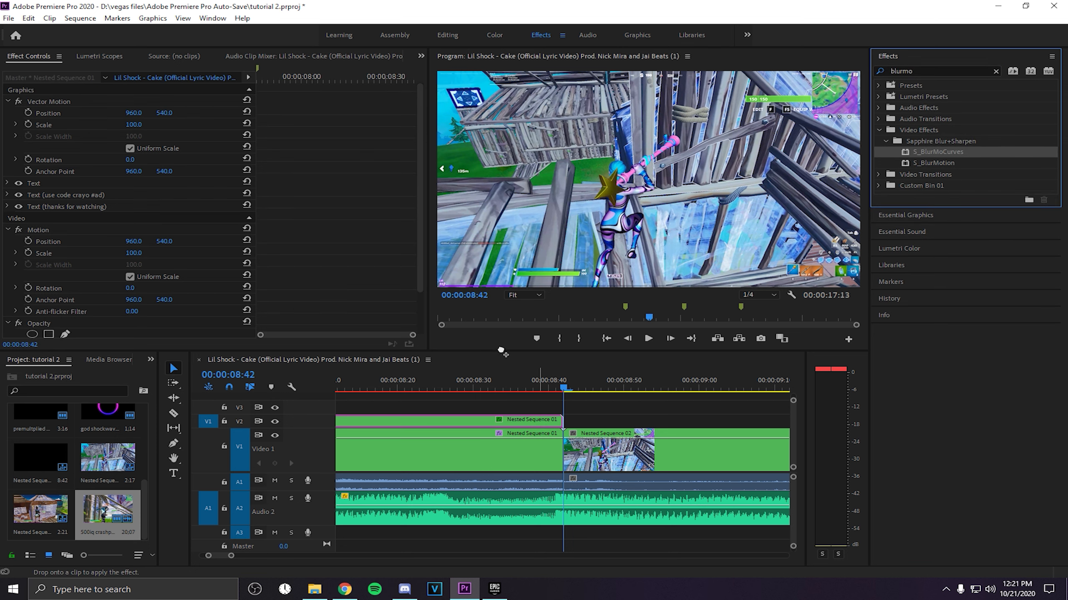
pyautogui.click(546, 420)
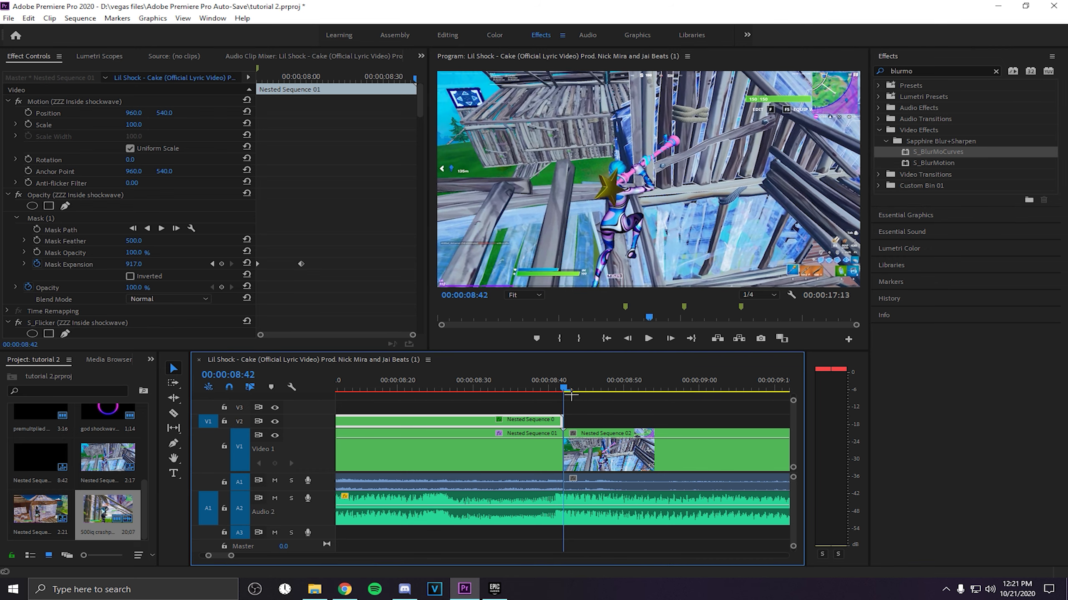
# - Keyframe the S_BlurMoCurves Z Dist of Nested Sequence 01 at 1.000 at 00:00:08:37
pyautogui.moveTo(232, 556); pyautogui.dragTo(268, 544)
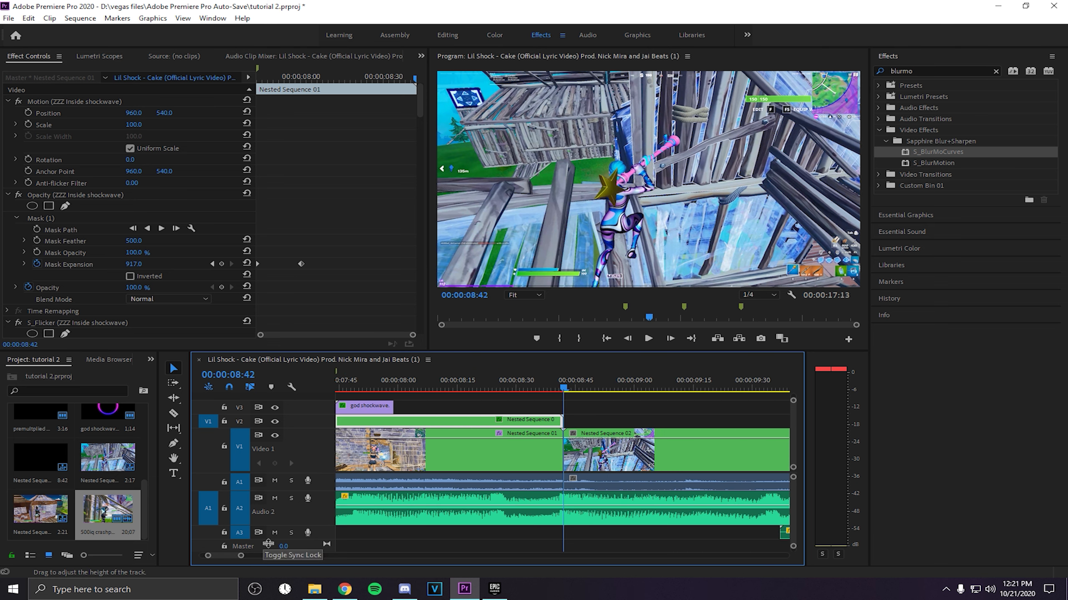
pyautogui.press('Left')
pyautogui.press('Left')
pyautogui.press('Left')
pyautogui.press('Left')
pyautogui.press('Left')
pyautogui.press('Left')
pyautogui.press('Left')
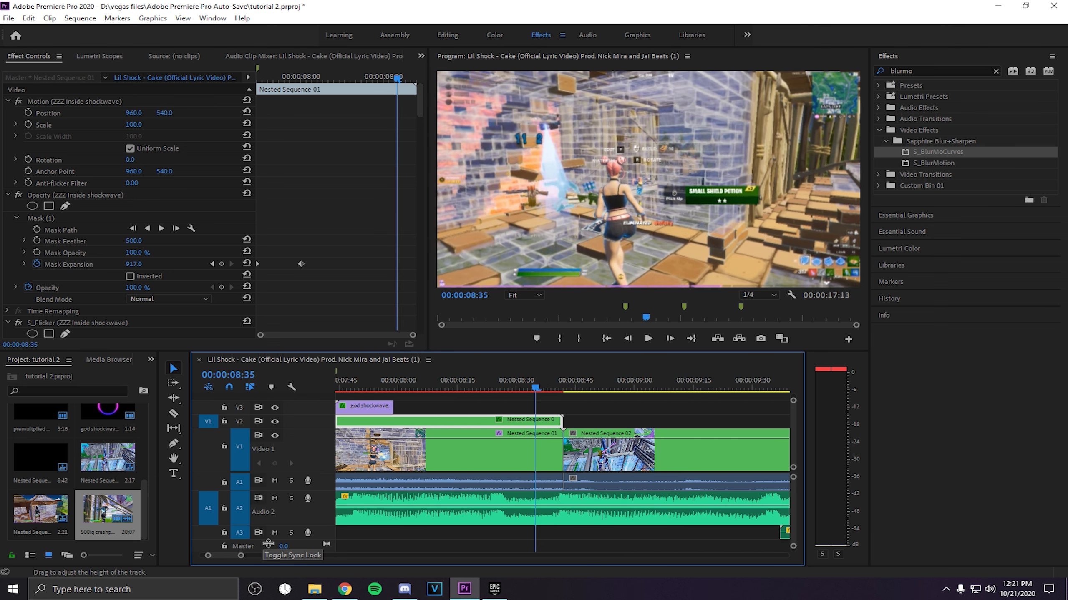
pyautogui.press('Left')
pyautogui.press('Left')
pyautogui.press('Left')
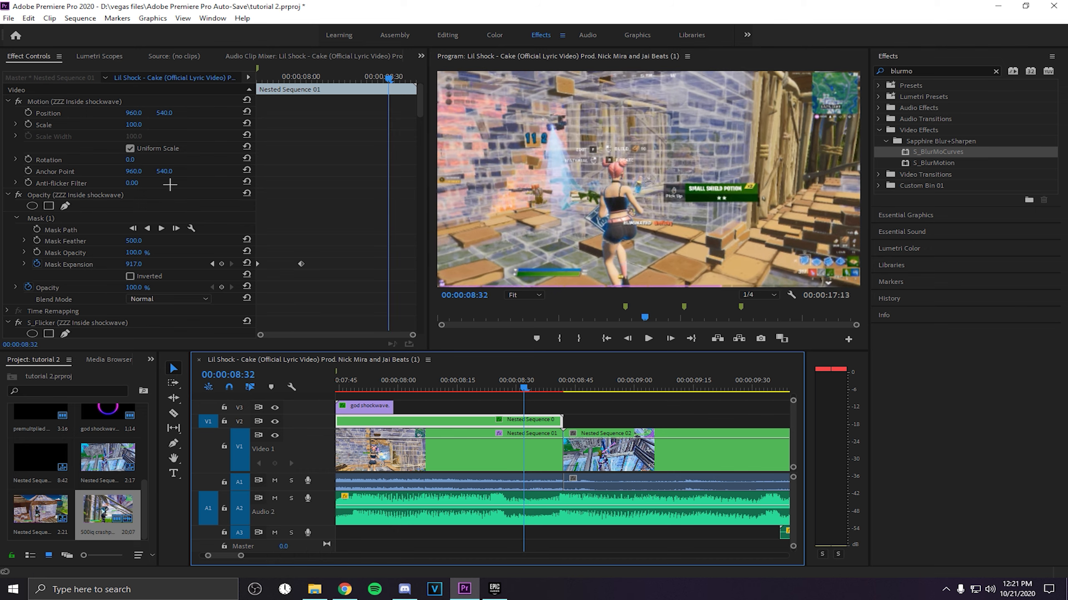
pyautogui.scroll(-5, 99, 257)
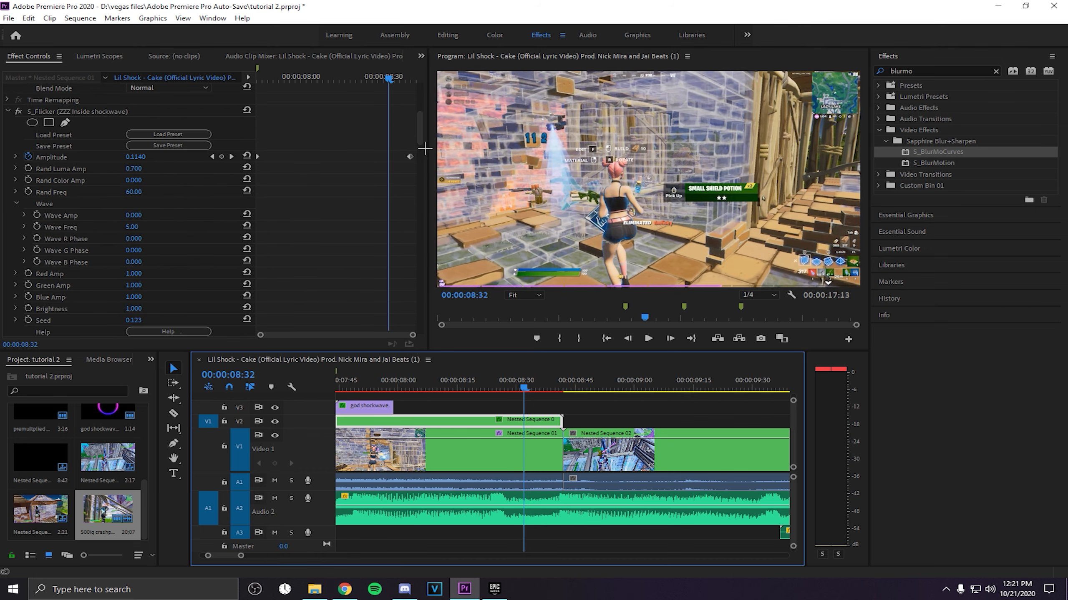
pyautogui.moveTo(424, 148); pyautogui.dragTo(414, 303)
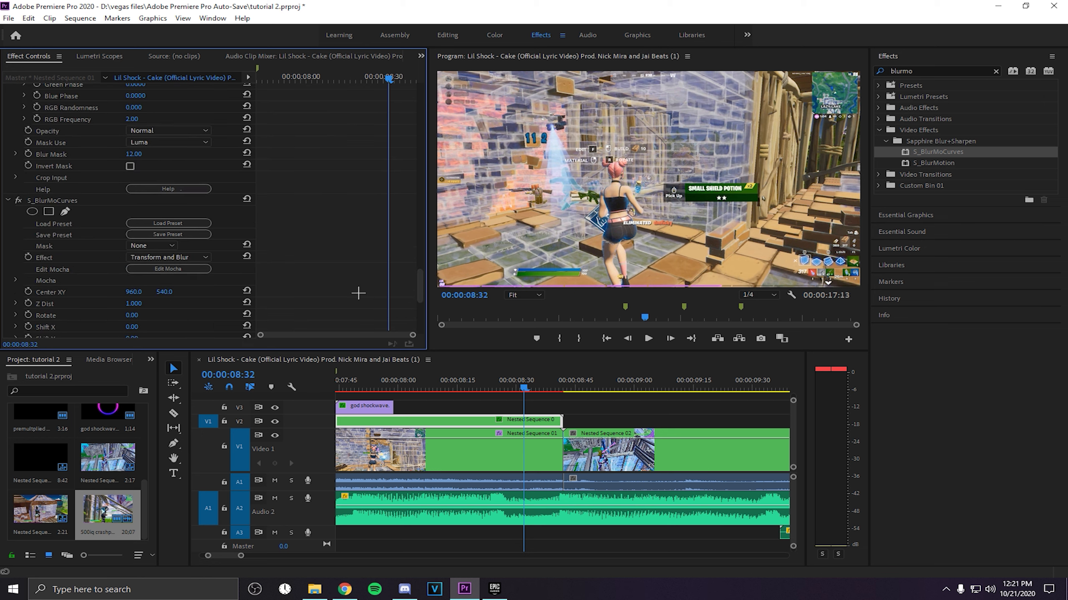
pyautogui.click(27, 304)
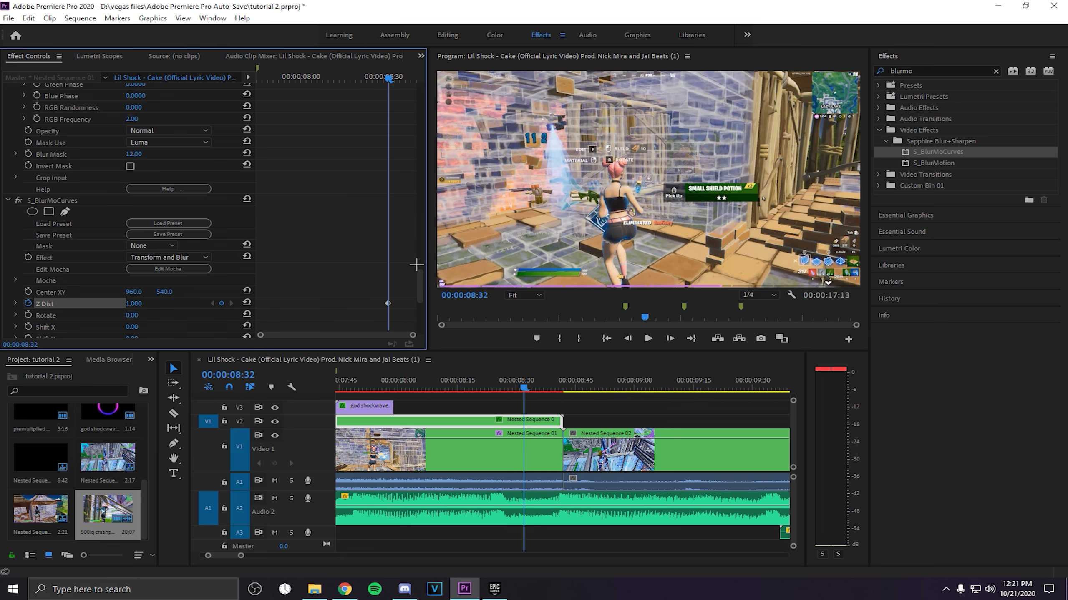
pyautogui.press('Right')
pyautogui.press('Right')
pyautogui.press('Right')
pyautogui.press('Right')
pyautogui.press('Right')
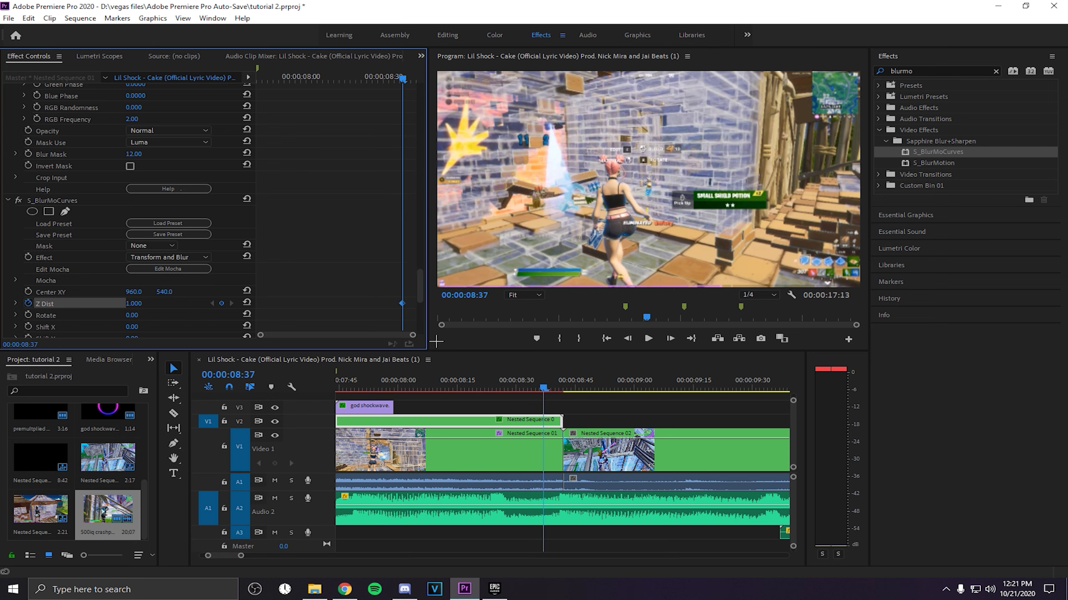
# - Add a higher Z Dist keyframe at 00:00:08:42 and step through the frames from 00:00:08:37 to check the zoom-out
pyautogui.click(563, 391)
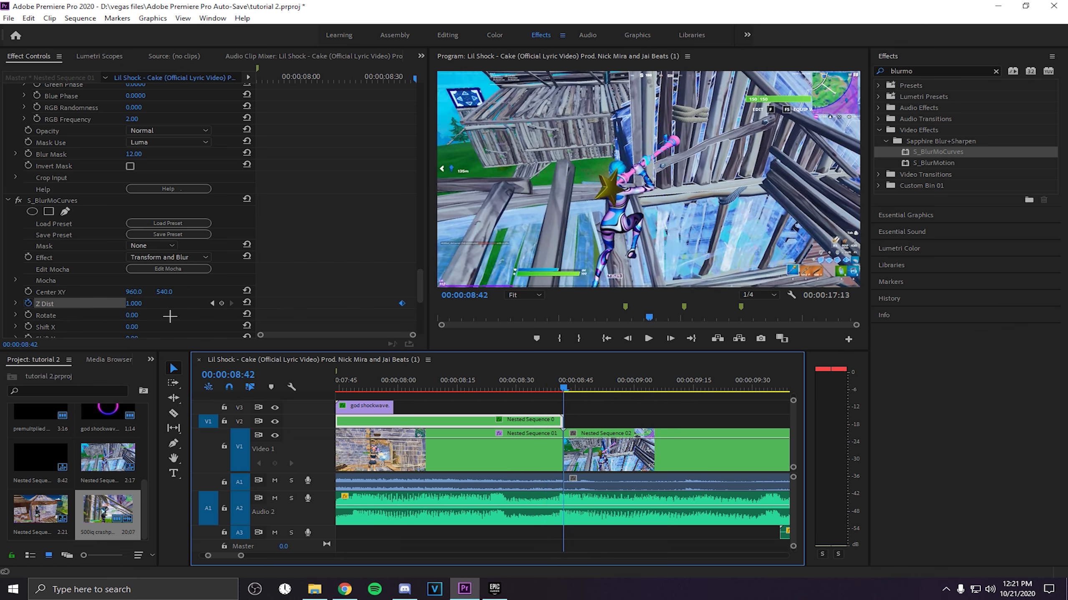
pyautogui.moveTo(139, 303); pyautogui.dragTo(152, 303)
pyautogui.click(136, 304)
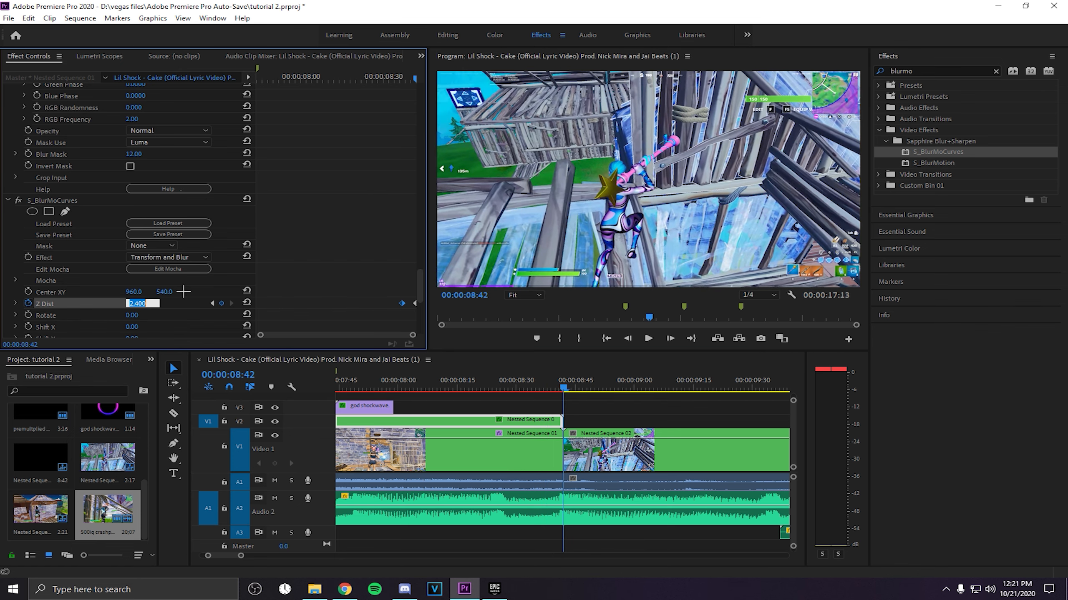
pyautogui.write('1')
pyautogui.click(533, 386)
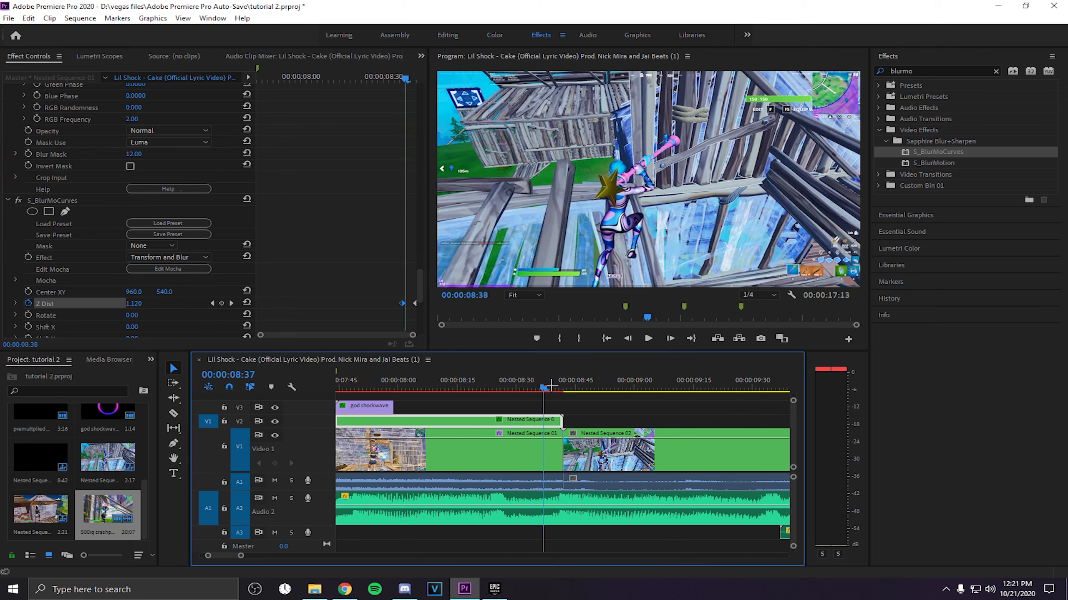
pyautogui.press('Right')
pyautogui.press('Right')
pyautogui.press('Right')
pyautogui.press('Right')
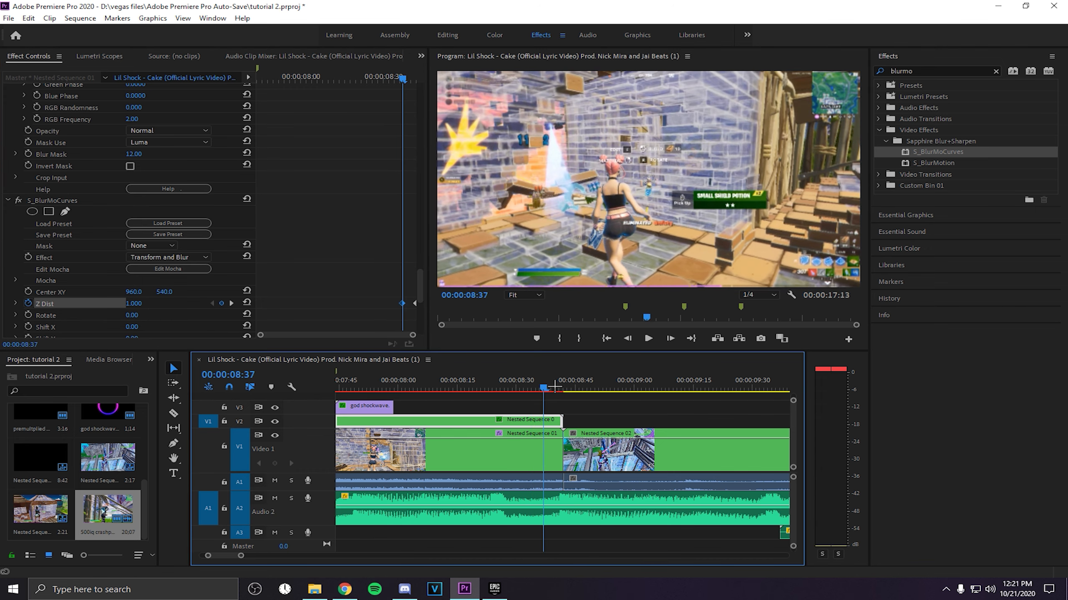
pyautogui.press('Right')
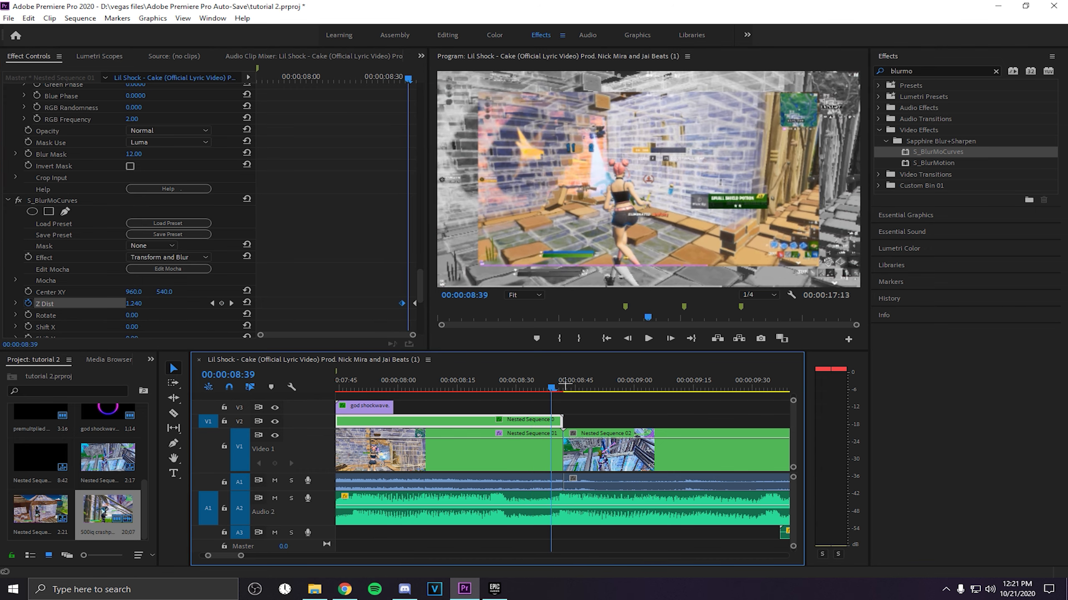
# - Set Wrap X and Wrap Y of the S_BlurMoCurves effect on Nested Sequence 01 to Reflect
pyautogui.scroll(-10, 290, 247)
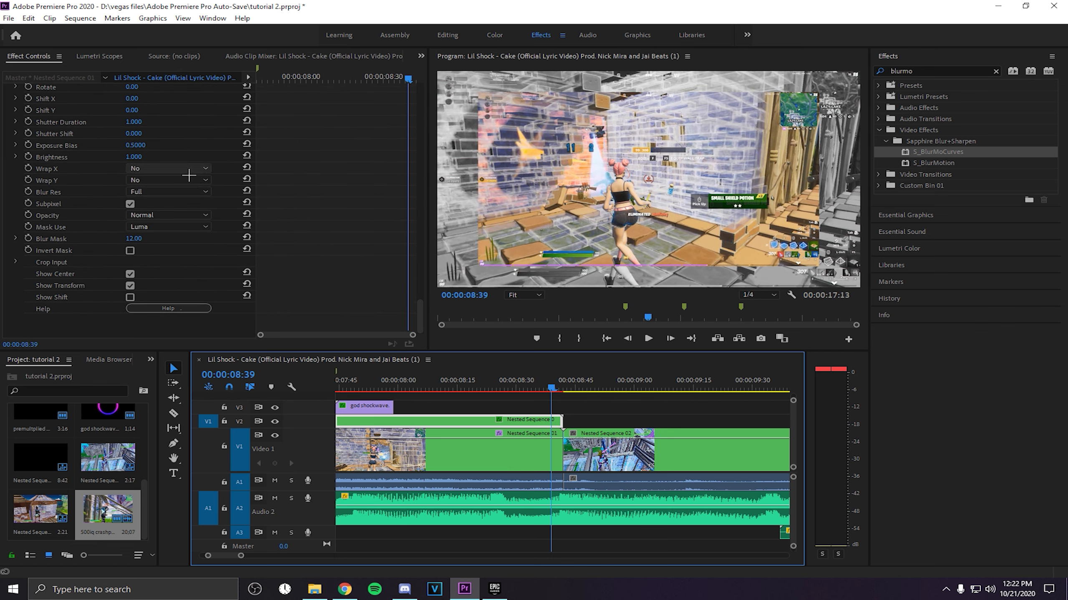
pyautogui.click(191, 169)
pyautogui.click(177, 204)
pyautogui.click(175, 180)
pyautogui.click(168, 215)
# - Apply S_BlurMoCurves to the Nested Sequence 02 clip after the cut and keyframe its Z Dist at 0.4 at 00:00:08:42
pyautogui.moveTo(551, 386)
pyautogui.mouseDown()
pyautogui.moveTo(580, 386)
pyautogui.moveTo(564, 386)
pyautogui.mouseUp()
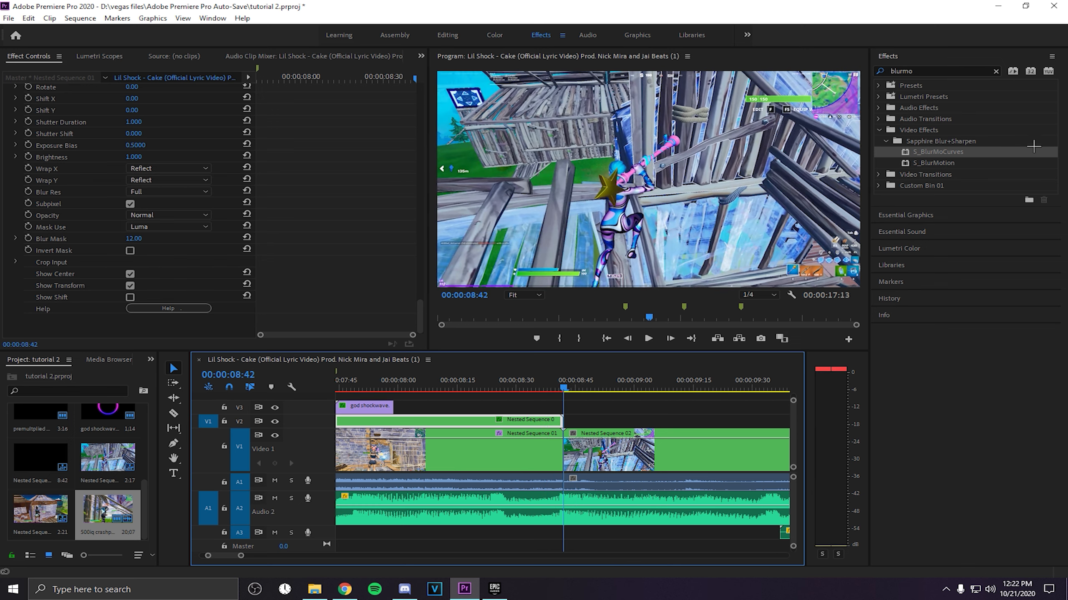
pyautogui.moveTo(1034, 146); pyautogui.dragTo(601, 461)
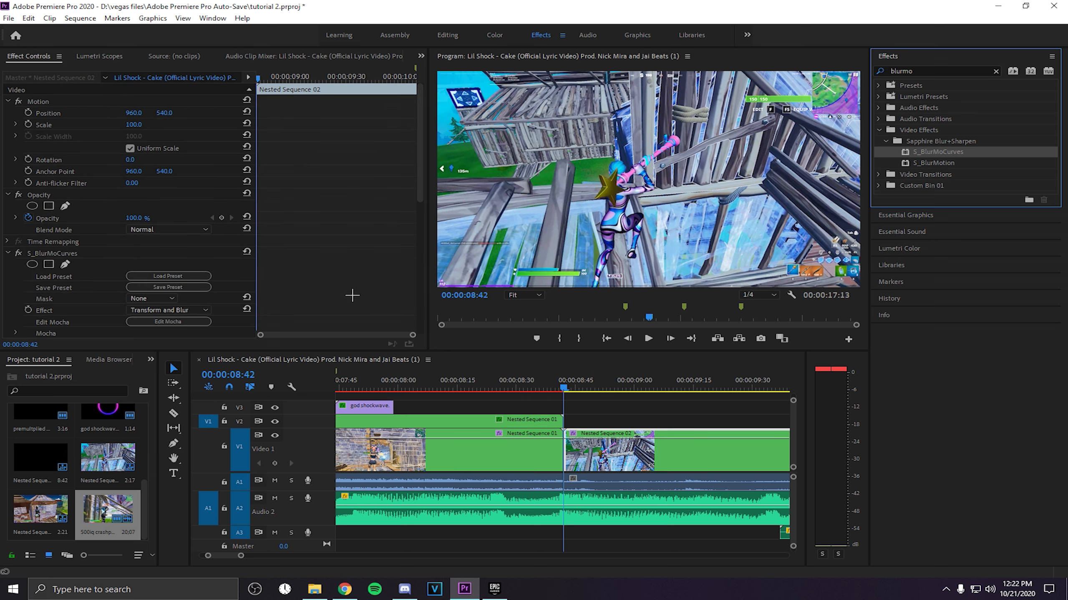
pyautogui.scroll(-10, 92, 257)
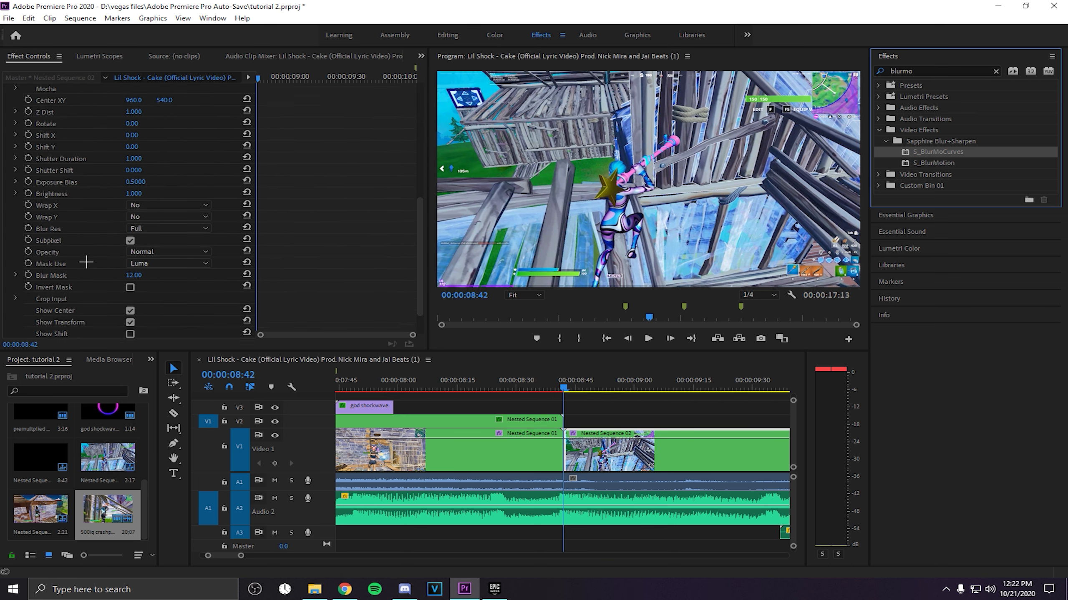
pyautogui.scroll(5, 92, 257)
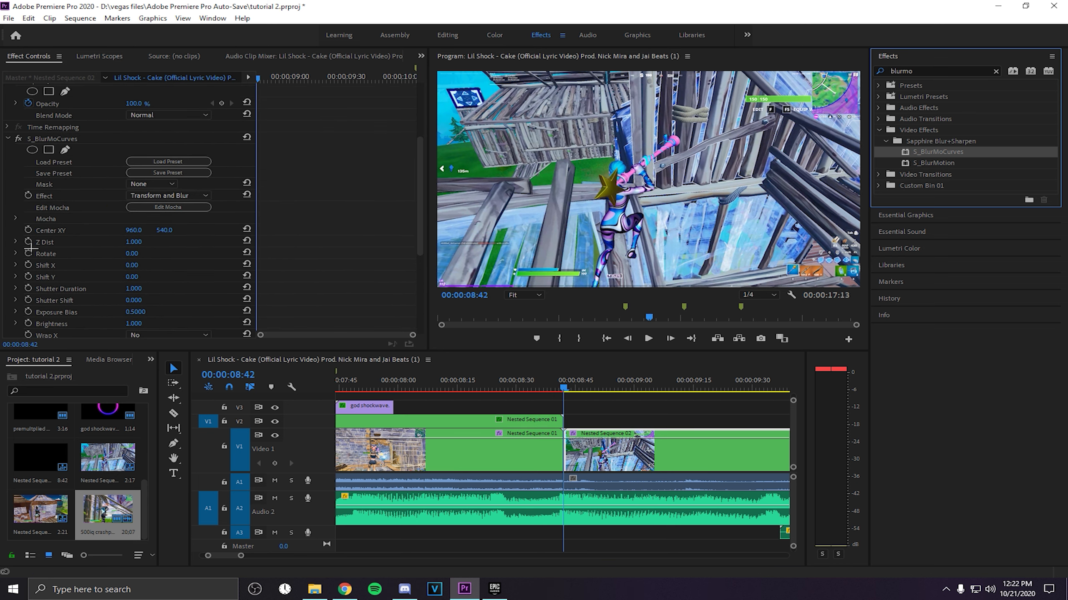
pyautogui.click(28, 242)
pyautogui.click(137, 241)
pyautogui.write('0.54')
pyautogui.press('Return')
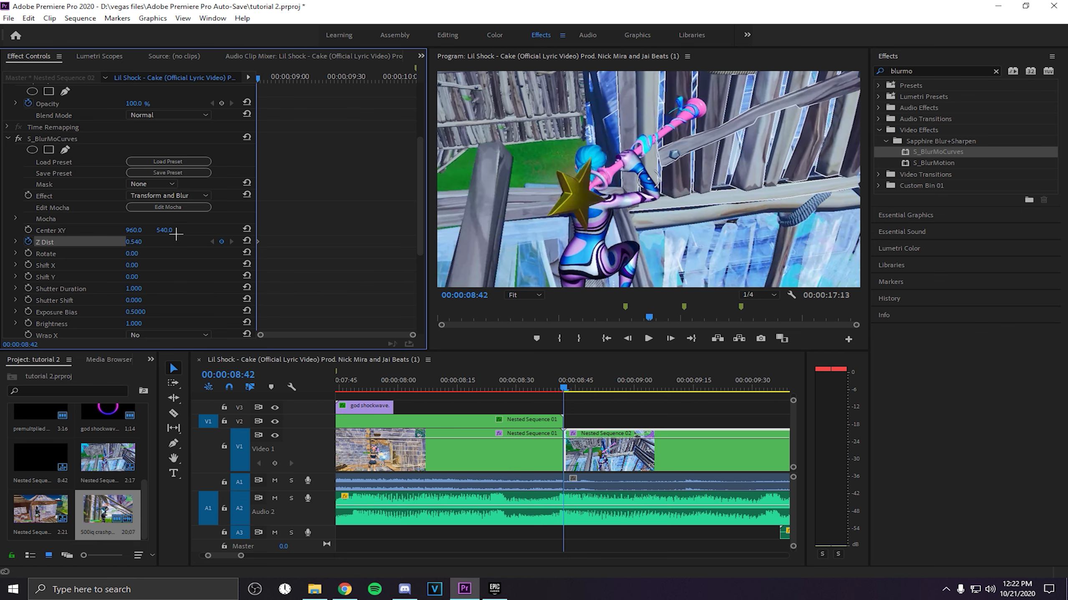
pyautogui.click(136, 242)
pyautogui.write('0.4')
pyautogui.press('Return')
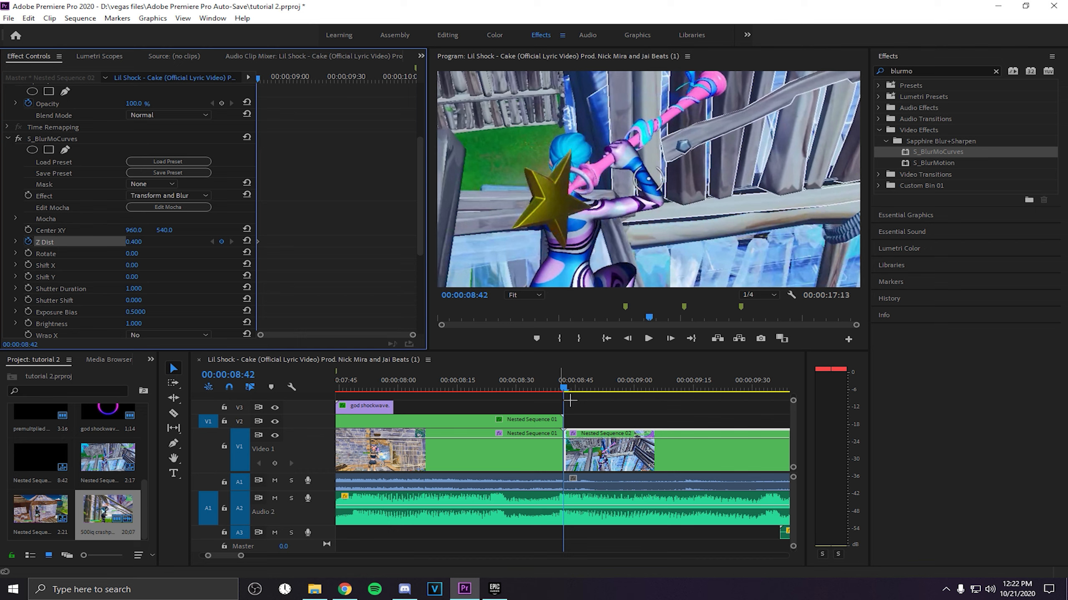
# - Add a Z Dist keyframe of 1 on Nested Sequence 02 at 00:00:08:47
pyautogui.press('Right')
pyautogui.press('Right')
pyautogui.press('Right')
pyautogui.press('Right')
pyautogui.press('Right')
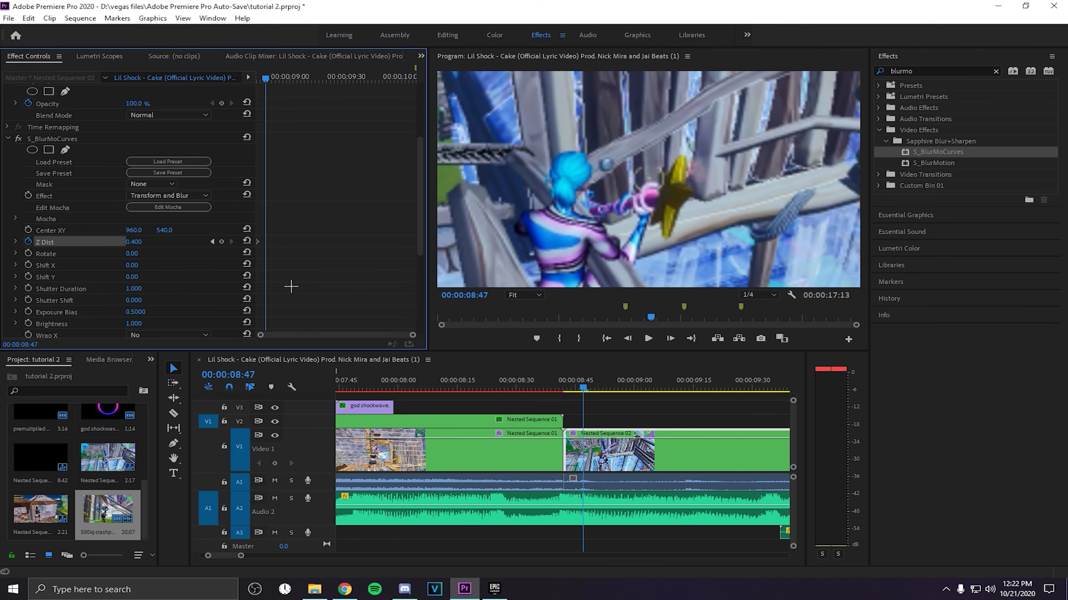
pyautogui.click(136, 242)
pyautogui.write('1')
pyautogui.press('Return')
# - Play back the zoom transition across the cut between Nested Sequence 01 and Nested Sequence 02 several times
pyautogui.click(530, 389)
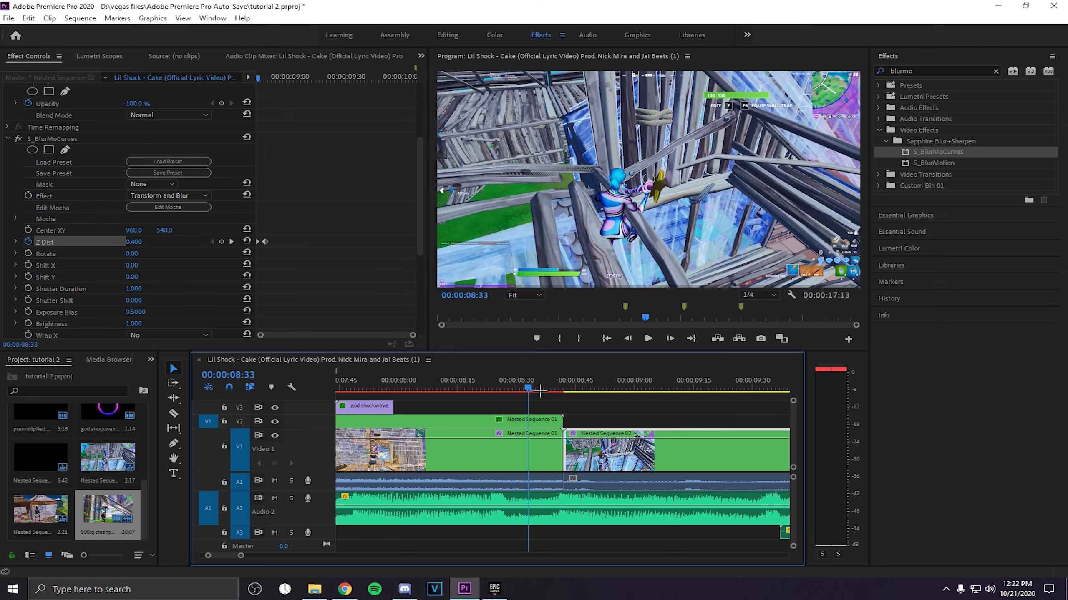
pyautogui.press('space')
pyautogui.click(525, 389)
pyautogui.press('space')
pyautogui.click(520, 388)
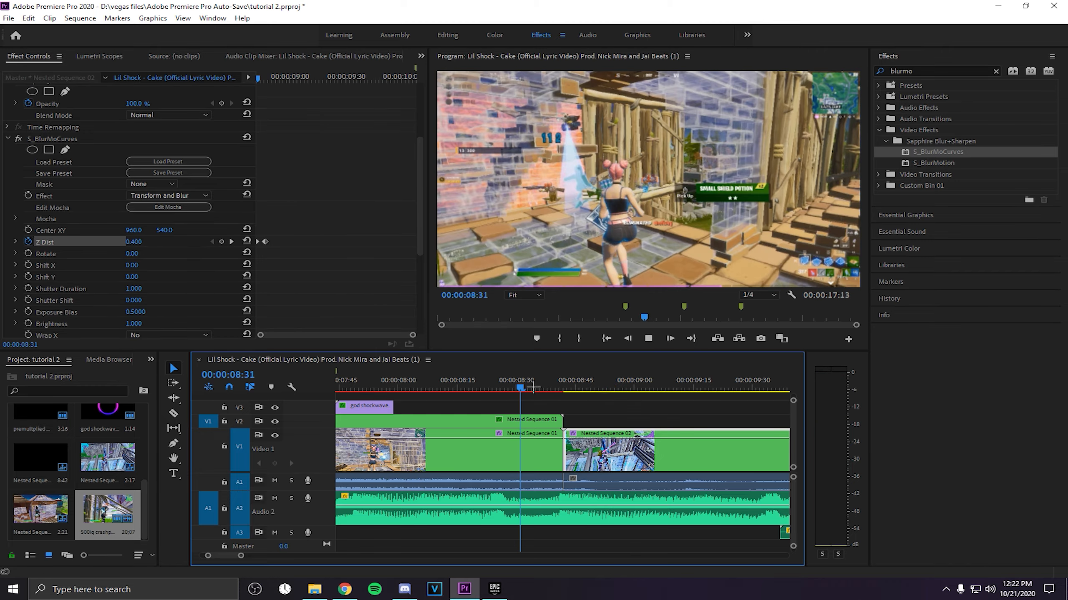
pyautogui.press('space')
pyautogui.press('space')
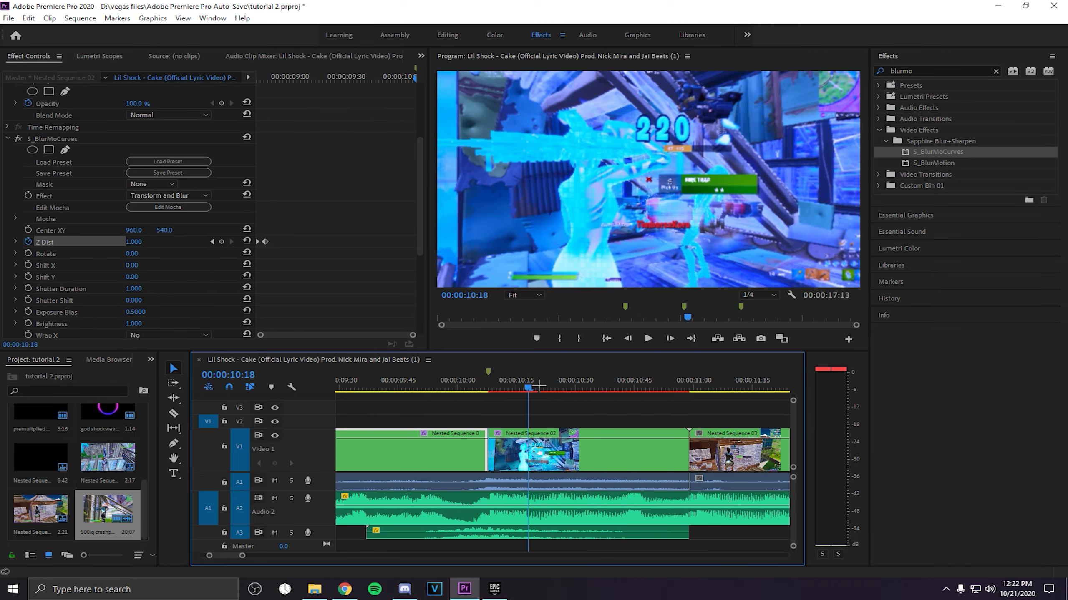
pyautogui.press('space')
pyautogui.moveTo(545, 385)
pyautogui.mouseDown()
pyautogui.moveTo(8, 357)
pyautogui.moveTo(524, 382)
pyautogui.mouseUp()
pyautogui.press('space')
# - Search the effects for "s_shake" and apply S_Shake to the Nested Sequence 02 clip after the cut
pyautogui.click(914, 72)
pyautogui.write('s_')
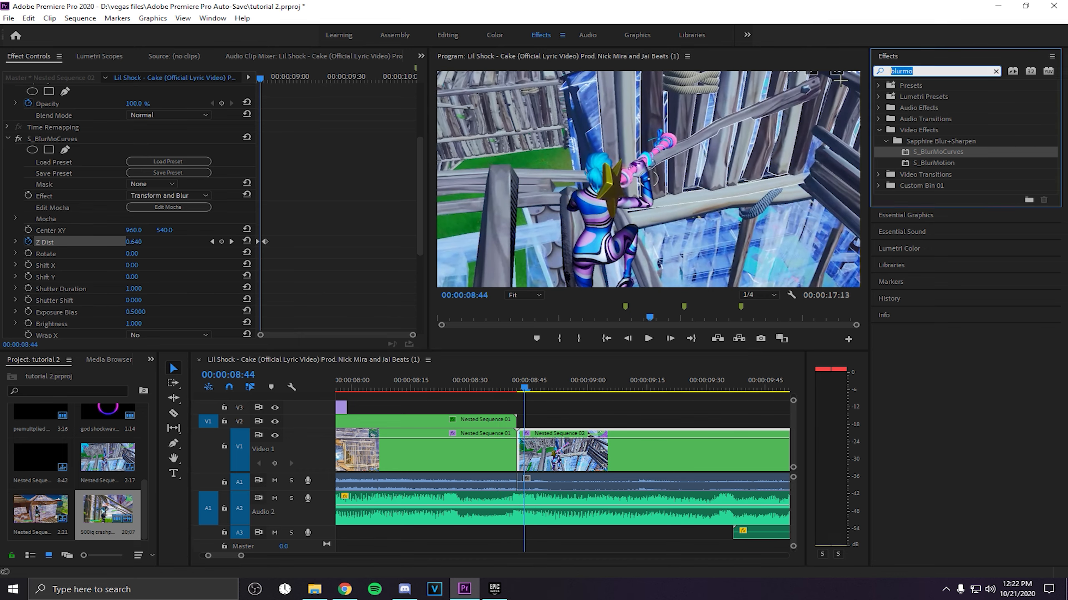
pyautogui.write('shak')
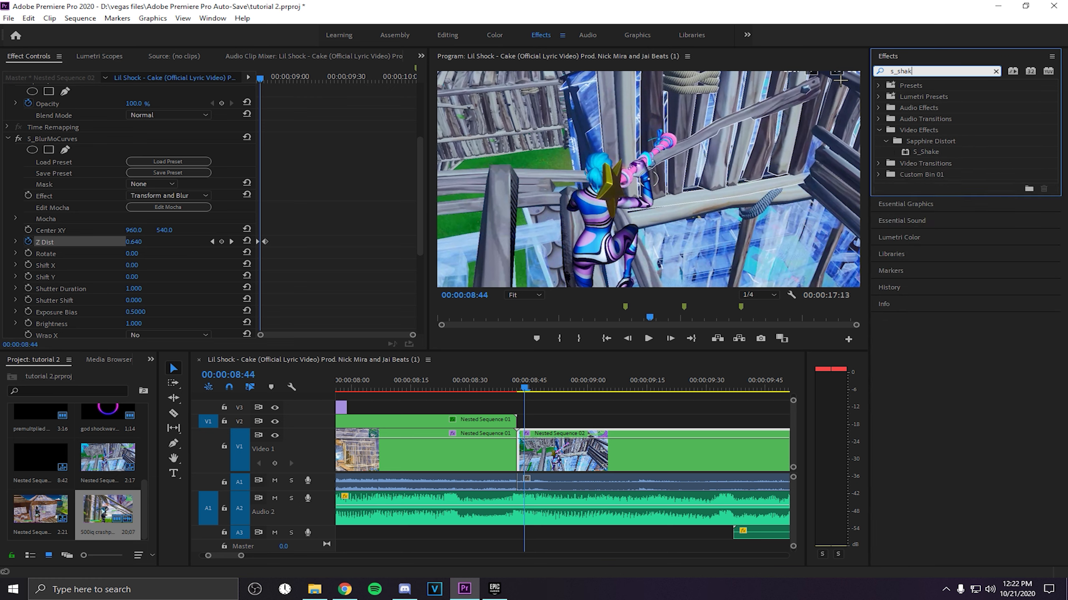
pyautogui.write('e')
pyautogui.moveTo(926, 151); pyautogui.dragTo(542, 450)
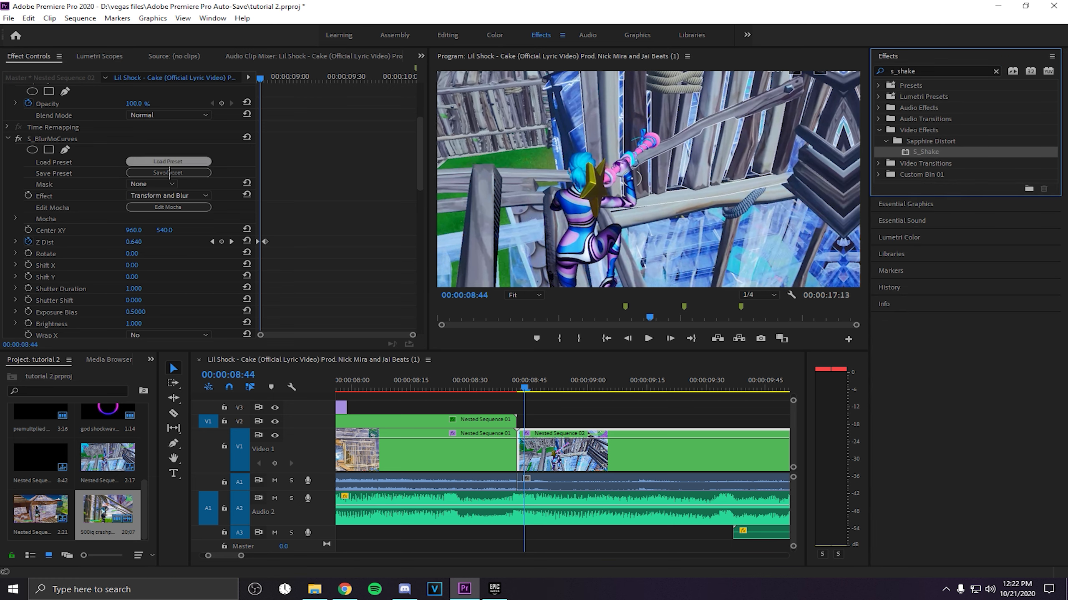
# - Load a shake preset from the Sapphire preset browser into the S_Shake effect on the Nested Sequence 02 clip
pyautogui.click(169, 164)
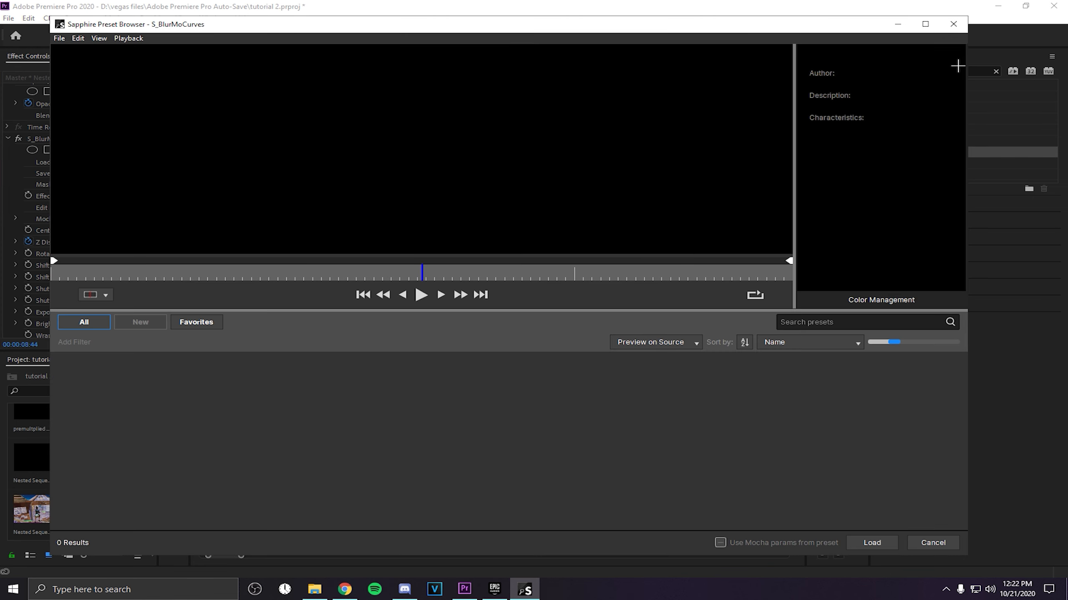
pyautogui.click(965, 31)
pyautogui.scroll(-3, 73, 236)
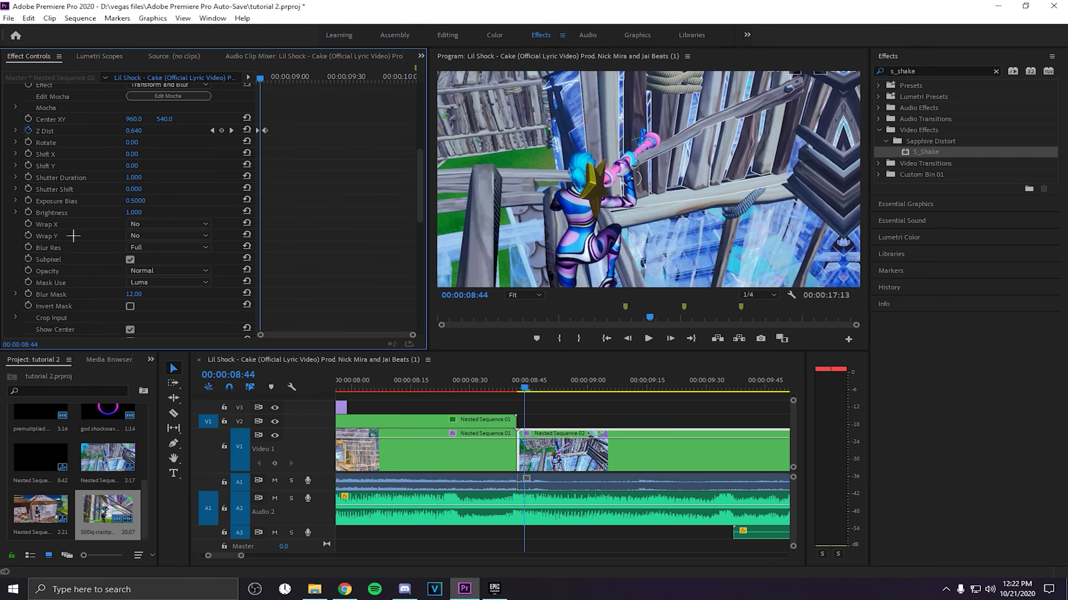
pyautogui.scroll(-5, 73, 236)
pyautogui.click(169, 112)
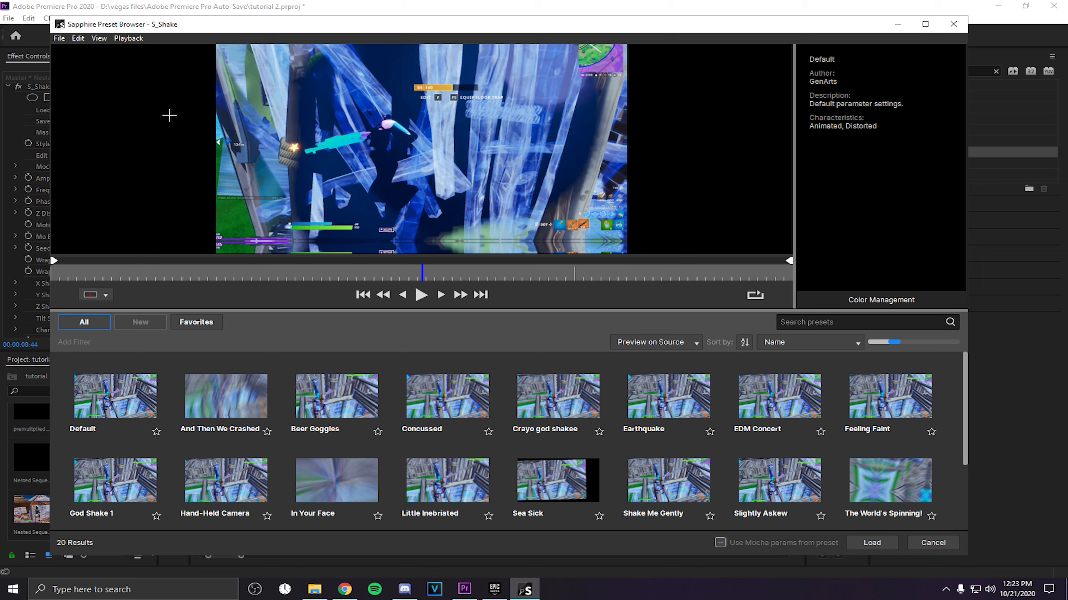
pyautogui.scroll(-3, 274, 368)
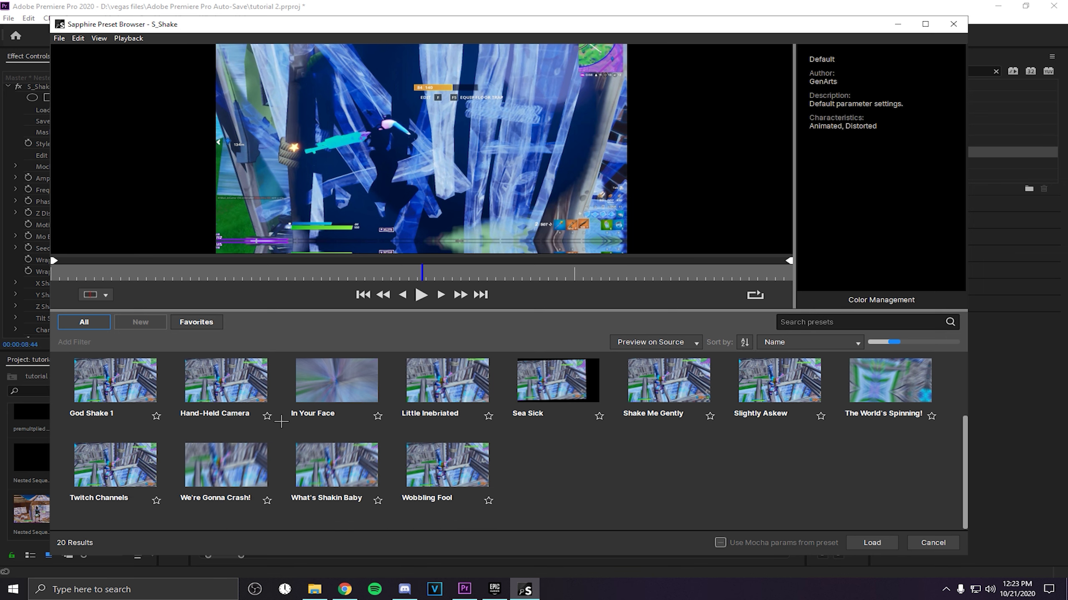
pyautogui.scroll(3, 281, 421)
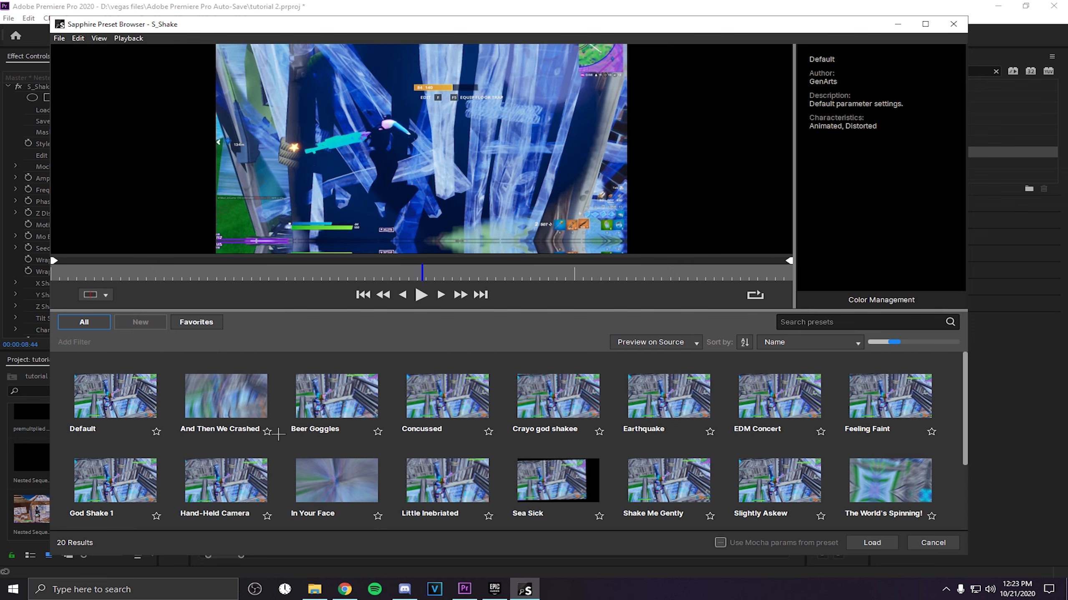
pyautogui.scroll(-2, 278, 433)
pyautogui.doubleClick(125, 441)
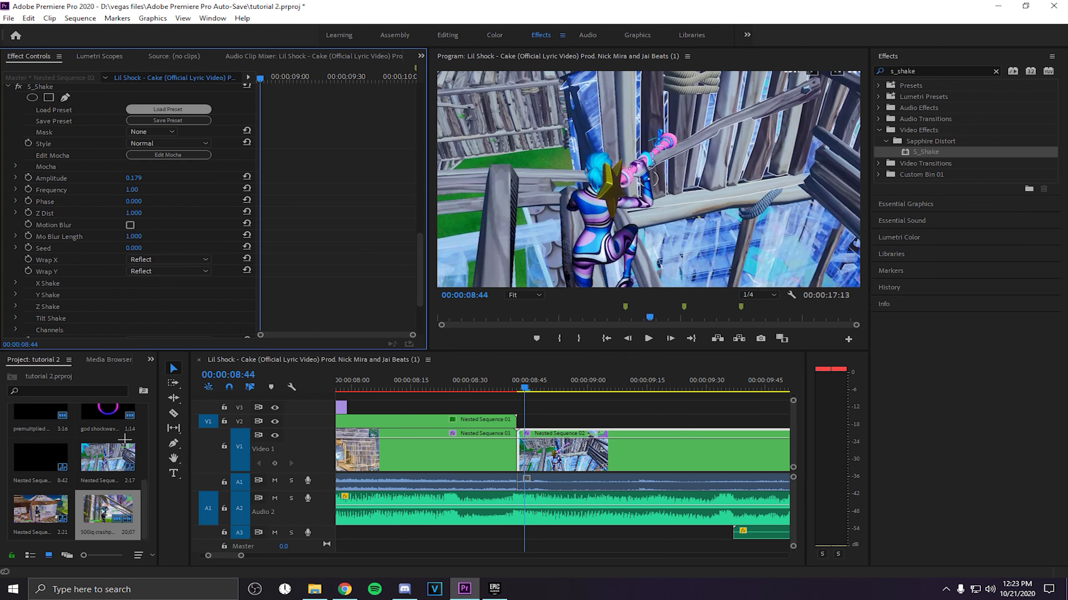
# - Search the effects for "camera shake" and apply uni.Camera Shake Transition to the cut between Nested Sequence 01 and Nested Sequence 02
pyautogui.moveTo(534, 394); pyautogui.dragTo(613, 394)
pyautogui.click(915, 77)
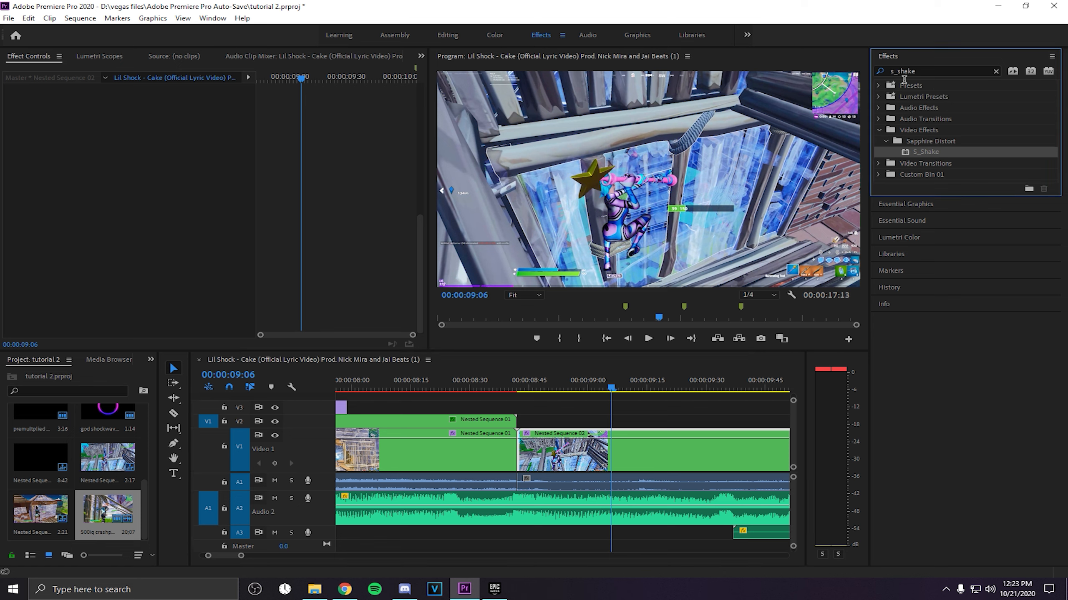
pyautogui.moveTo(920, 74); pyautogui.dragTo(793, 49)
pyautogui.write('c')
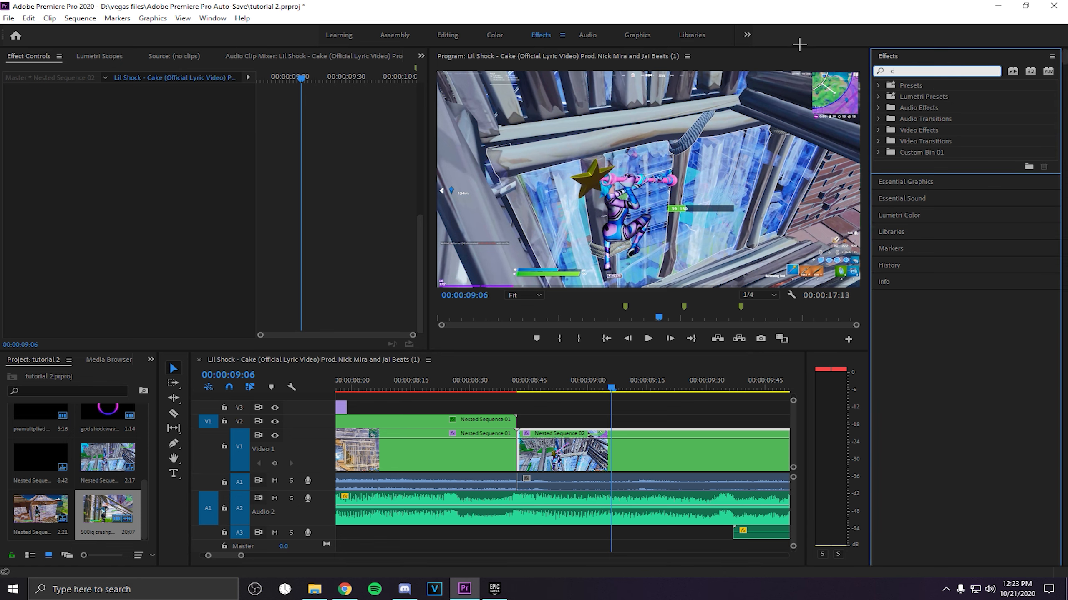
pyautogui.write('amera')
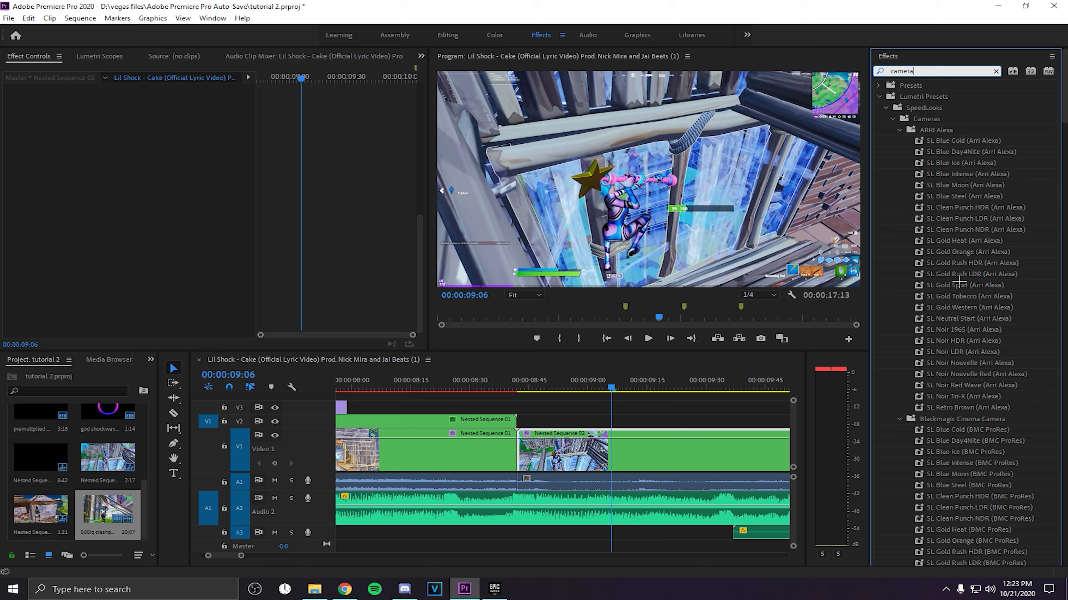
pyautogui.write(' shake')
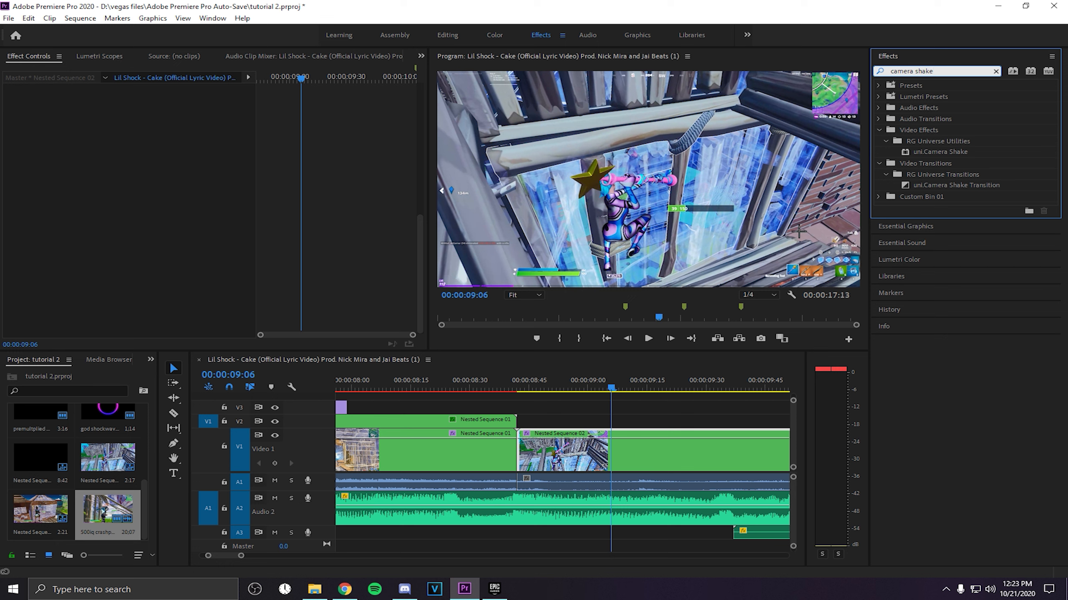
pyautogui.moveTo(951, 186); pyautogui.dragTo(524, 460)
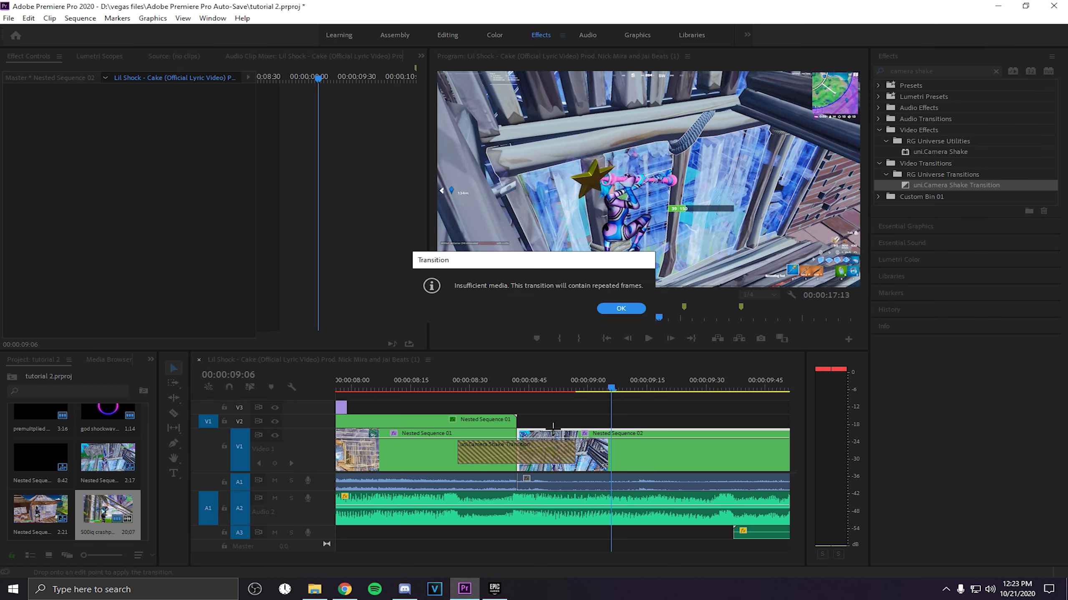
pyautogui.click(627, 310)
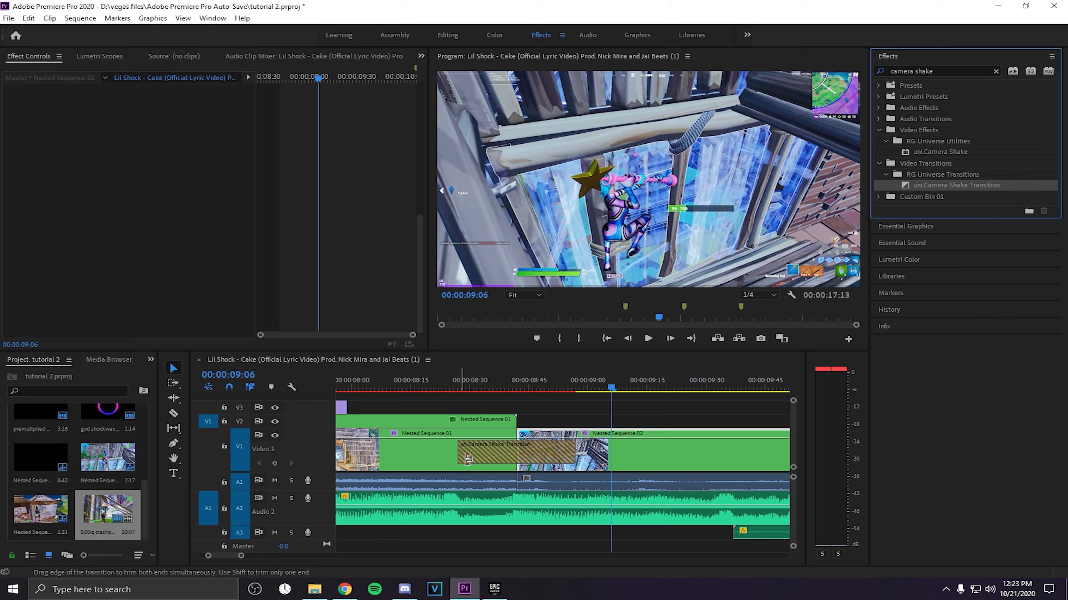
# - Try trimming the Camera Shake transition to start at the cut, play it back, and undo the trim
pyautogui.moveTo(468, 460); pyautogui.dragTo(518, 461)
pyautogui.moveTo(556, 417); pyautogui.dragTo(529, 354)
pyautogui.press('space')
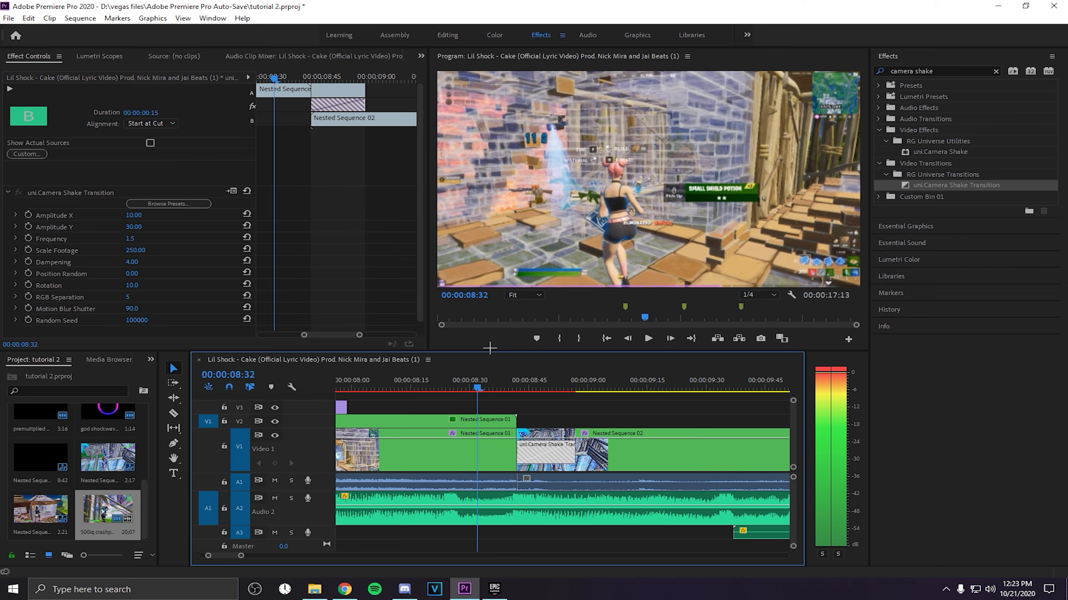
pyautogui.press('space')
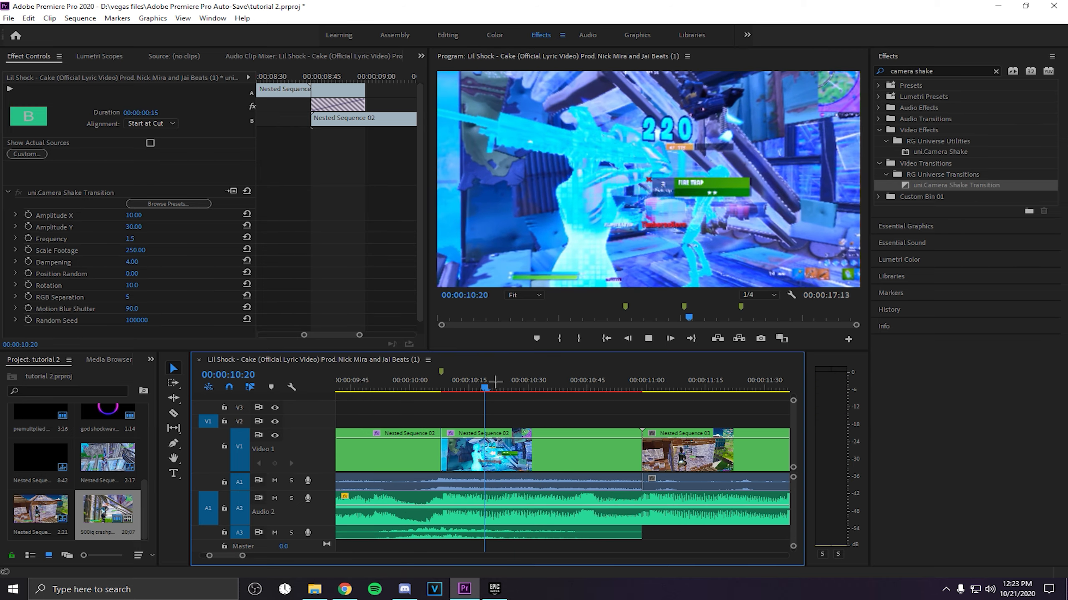
pyautogui.moveTo(8, 375); pyautogui.dragTo(373, 388)
pyautogui.hotkey('ctrl', 'z')
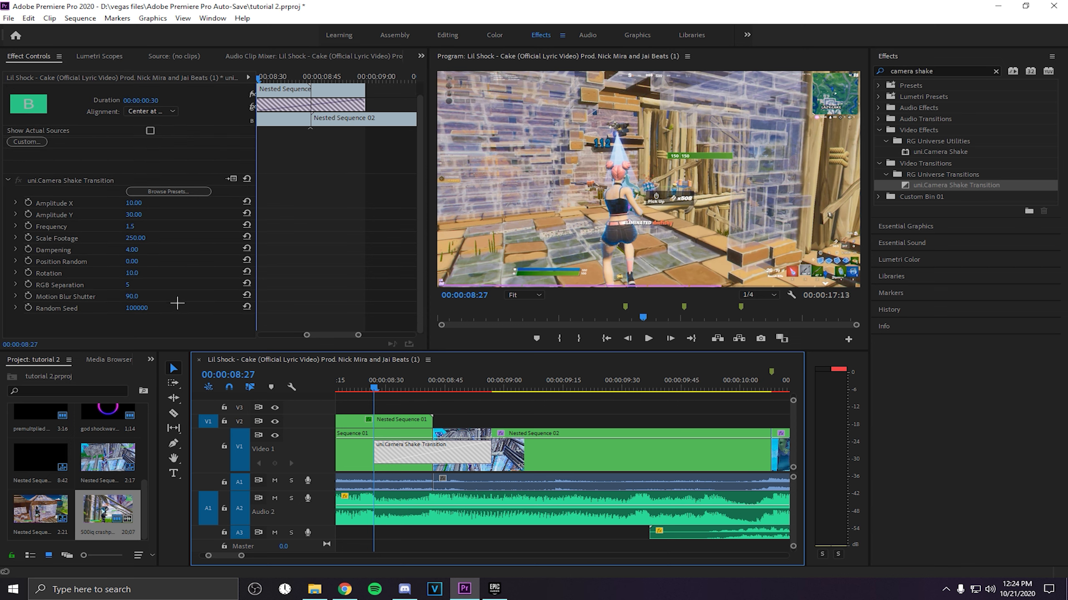
# - Keyframe the Color Balance (HLS) Saturation of the Nested Sequence 01 clip at 00:00:08:26 and 00:00:08:27
pyautogui.click(377, 470)
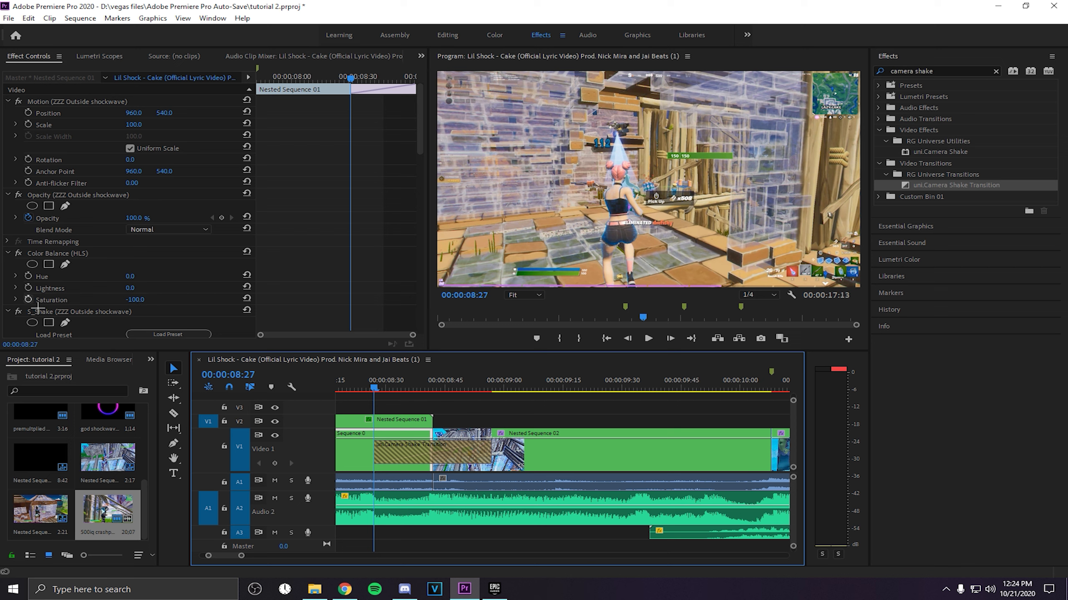
pyautogui.click(28, 299)
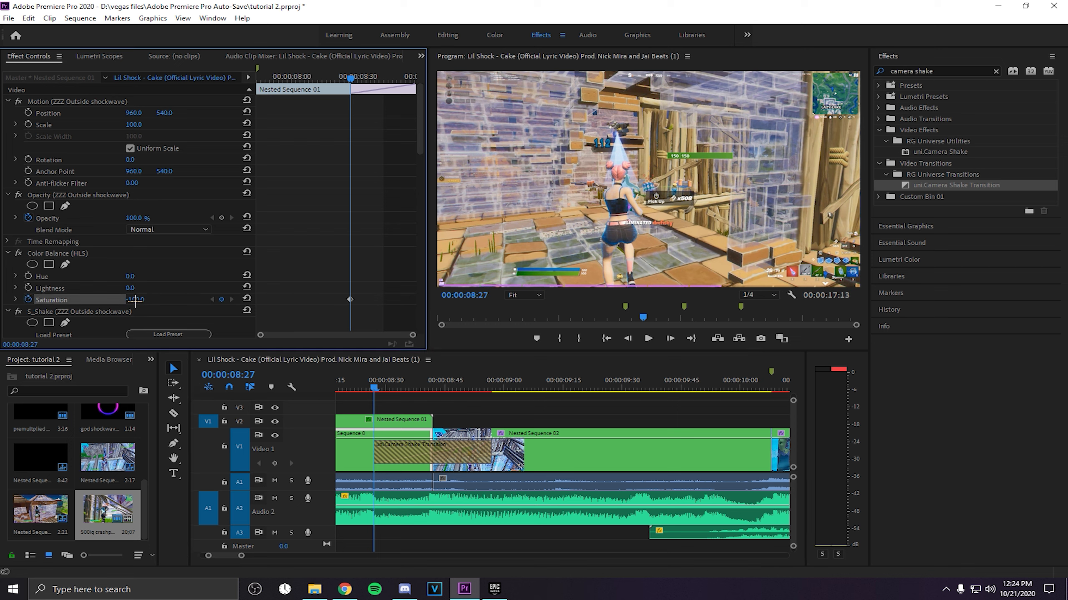
pyautogui.press('Left')
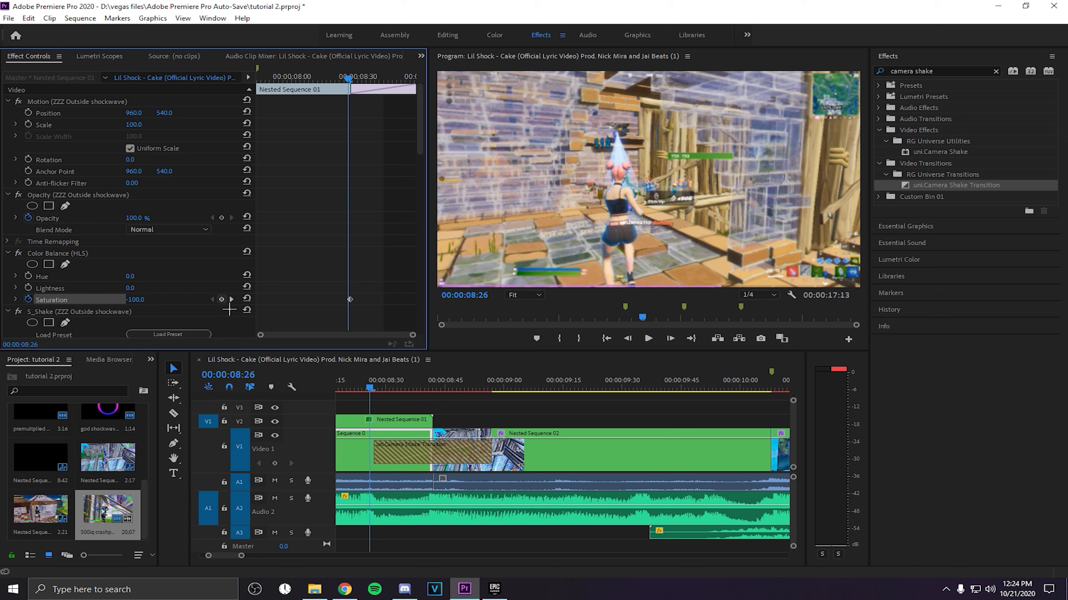
pyautogui.press('Right')
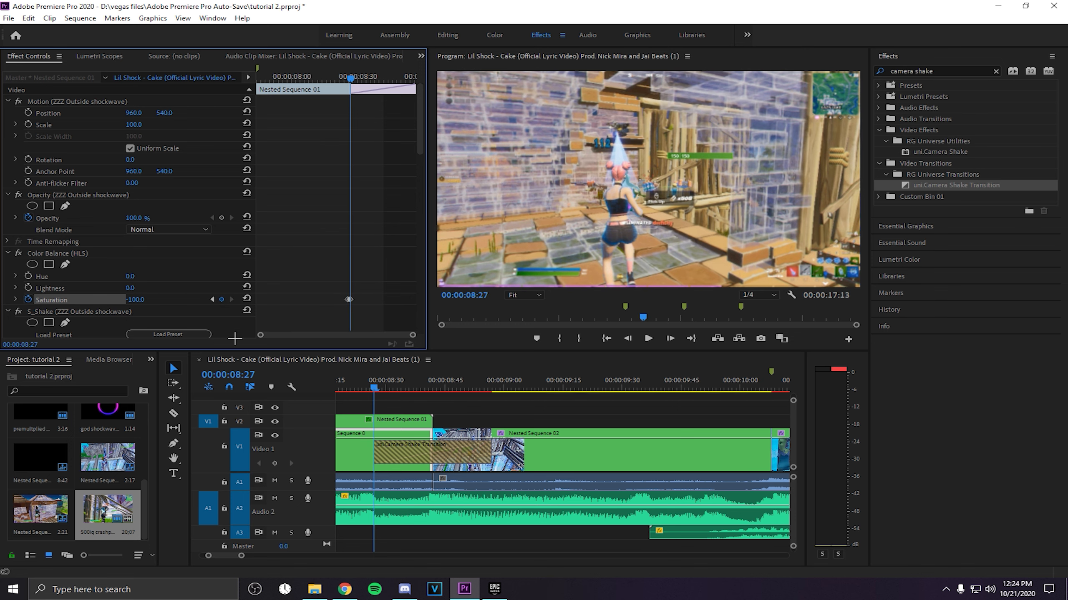
pyautogui.click(144, 290)
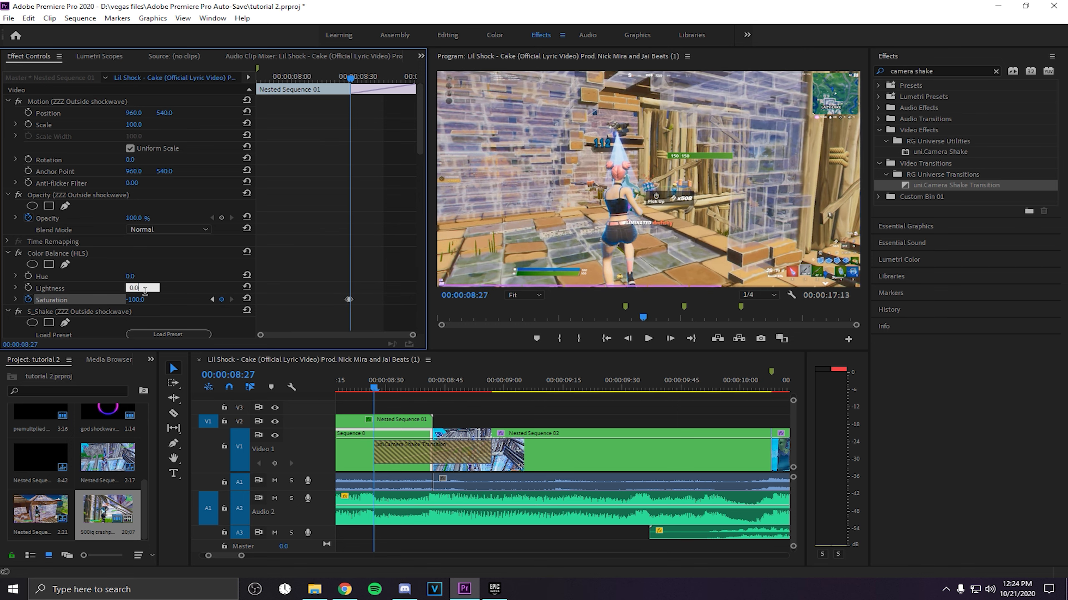
pyautogui.press('Return')
pyautogui.click(143, 300)
pyautogui.press('Return')
# - Set the Camera Shake transition's duration to 00:00:00:10 and play back the cut
pyautogui.doubleClick(442, 458)
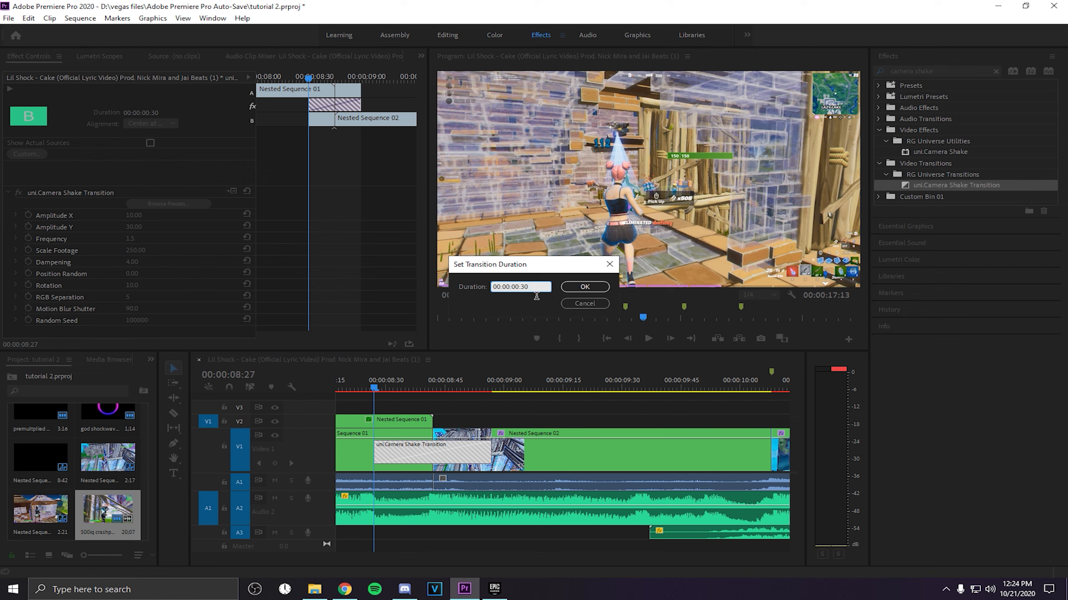
pyautogui.press('Return')
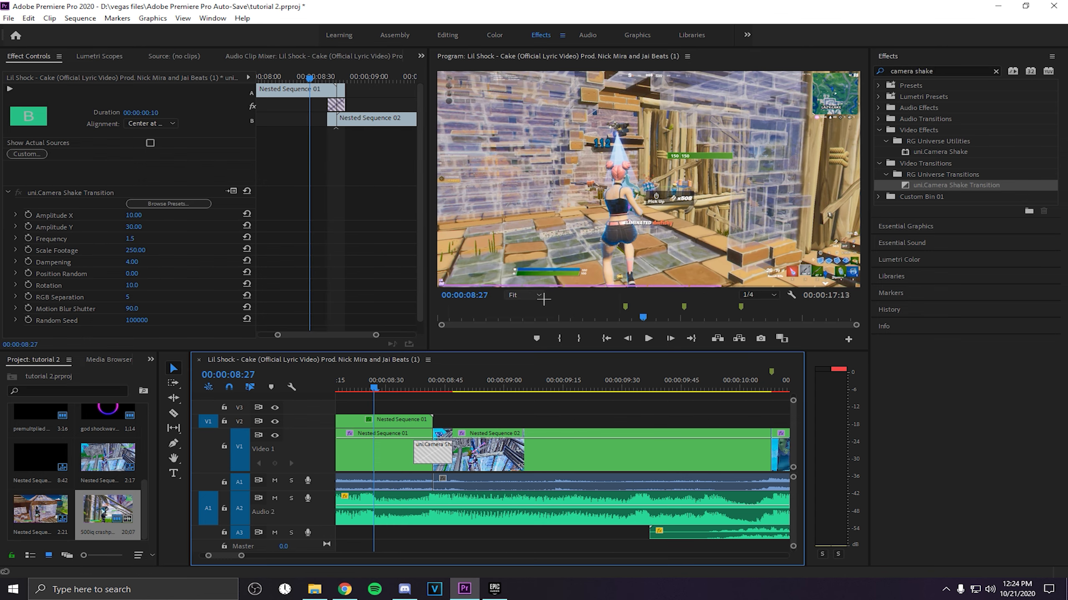
pyautogui.scroll(1, 467, 396)
pyautogui.press('space')
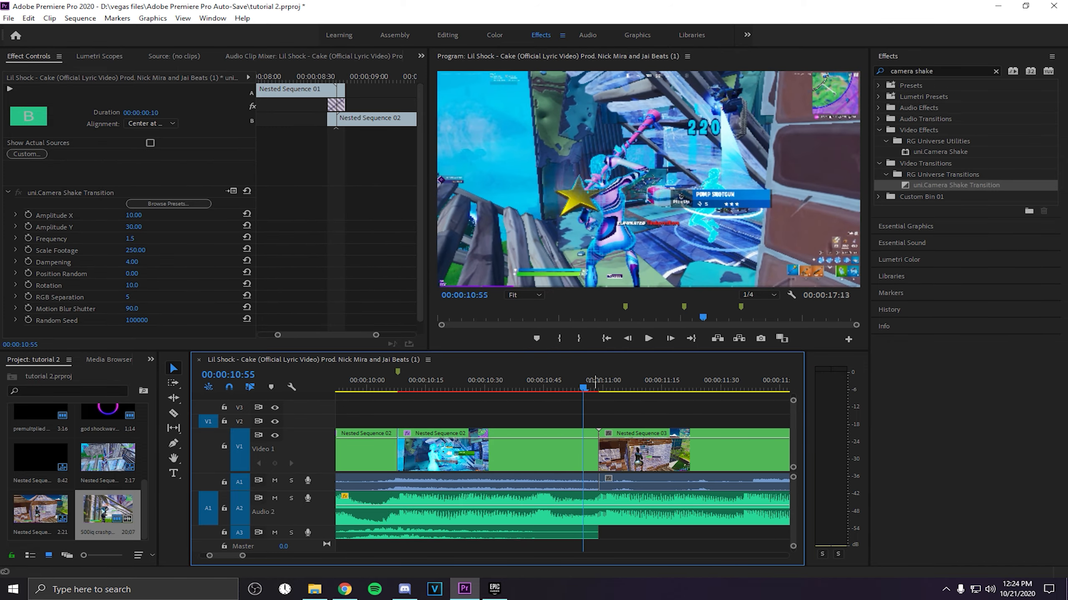
# - Search the effects for "TV" and apply BCC Damaged TV Dissolve to the cut between Nested Sequence 02 and Nested Sequence 03
pyautogui.click(611, 382)
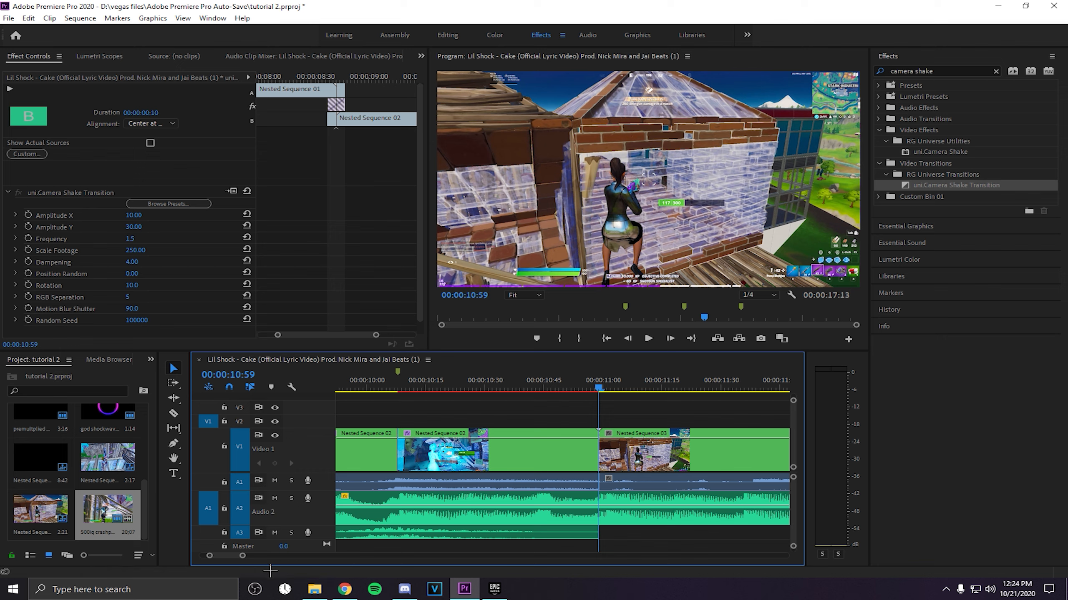
pyautogui.moveTo(251, 562)
pyautogui.mouseDown()
pyautogui.moveTo(297, 553)
pyautogui.moveTo(265, 556)
pyautogui.mouseUp()
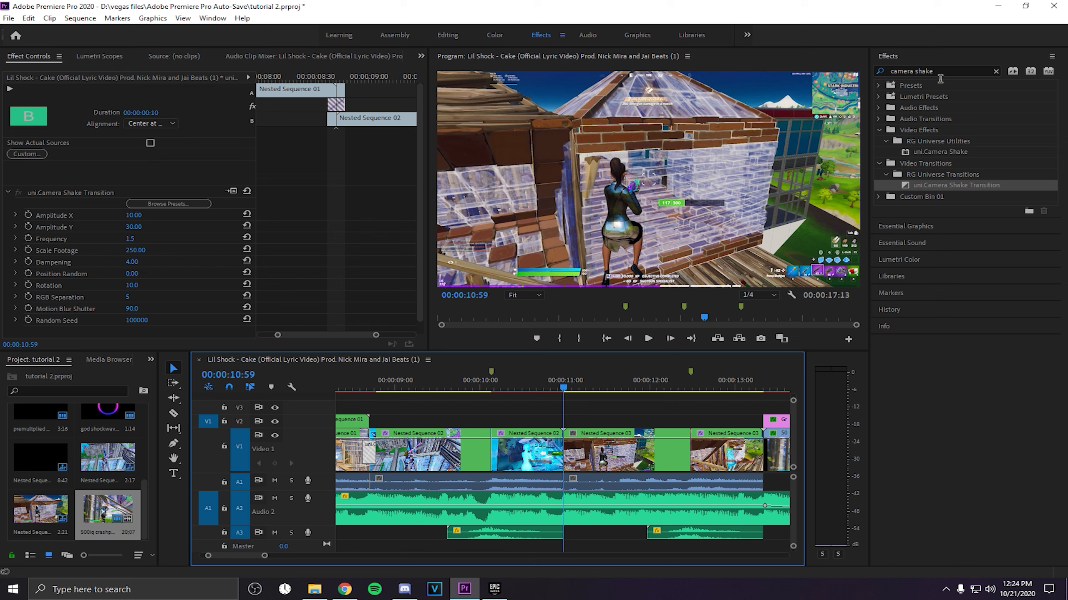
pyautogui.tripleClick(896, 71)
pyautogui.write('TV')
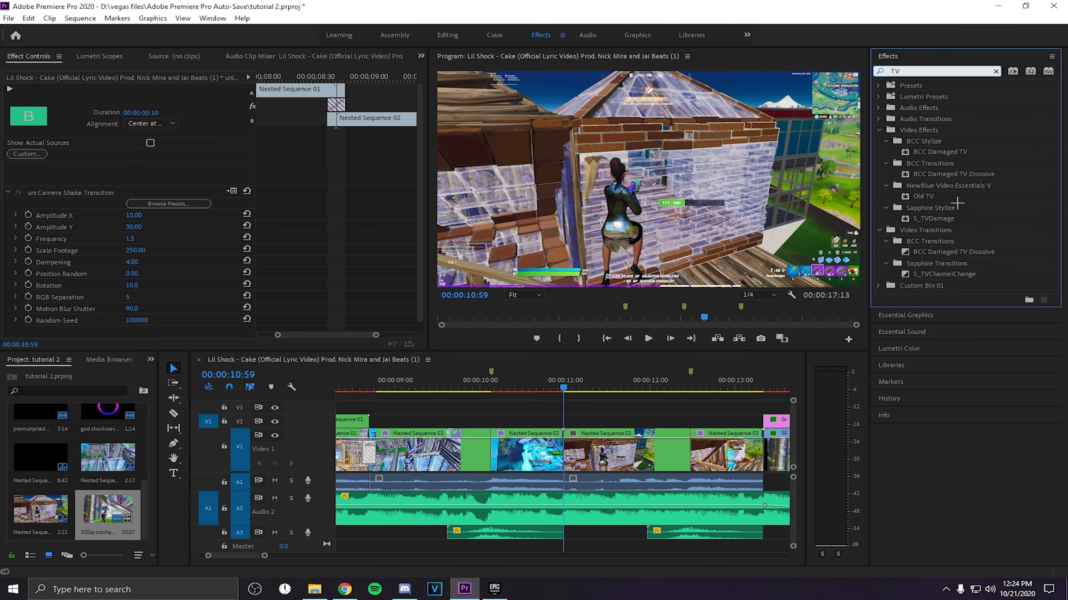
pyautogui.moveTo(953, 252); pyautogui.dragTo(564, 450)
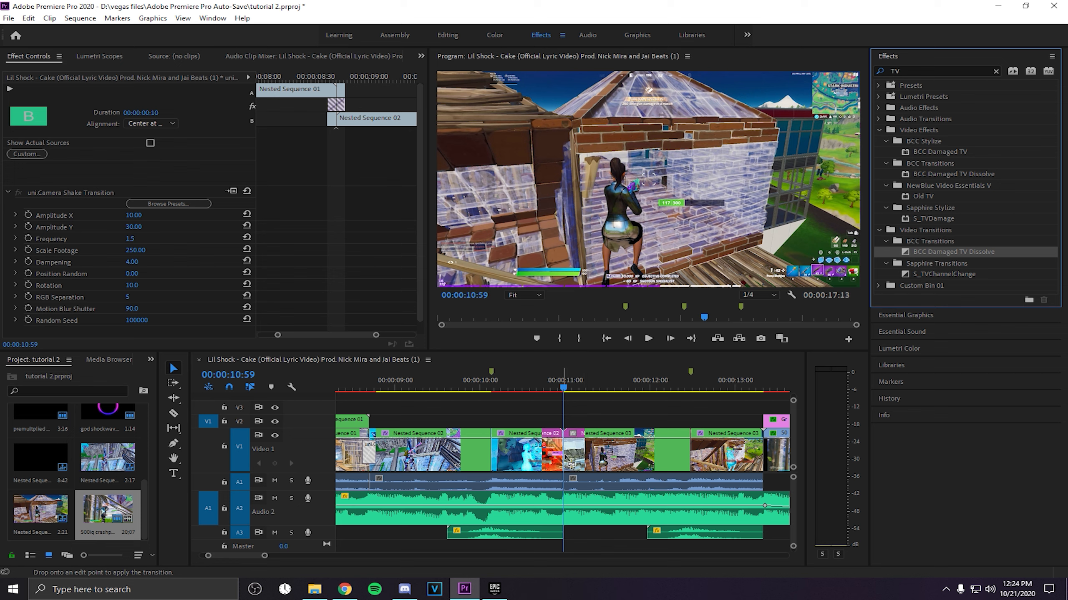
pyautogui.click(621, 309)
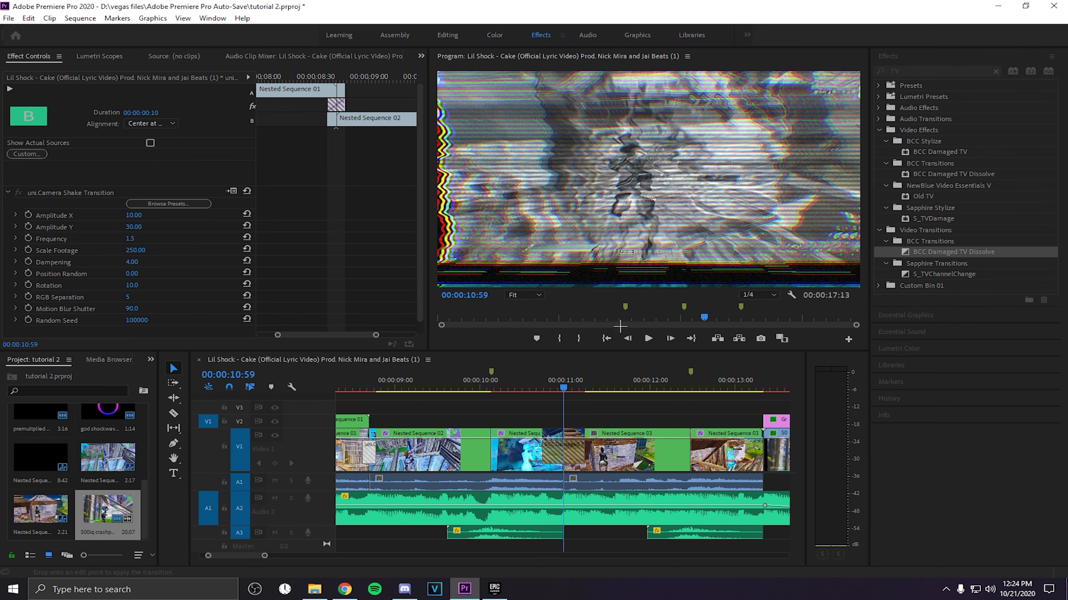
# - Set the BCC Damaged TV Dissolve duration to 15 frames and play back the transition
pyautogui.doubleClick(564, 454)
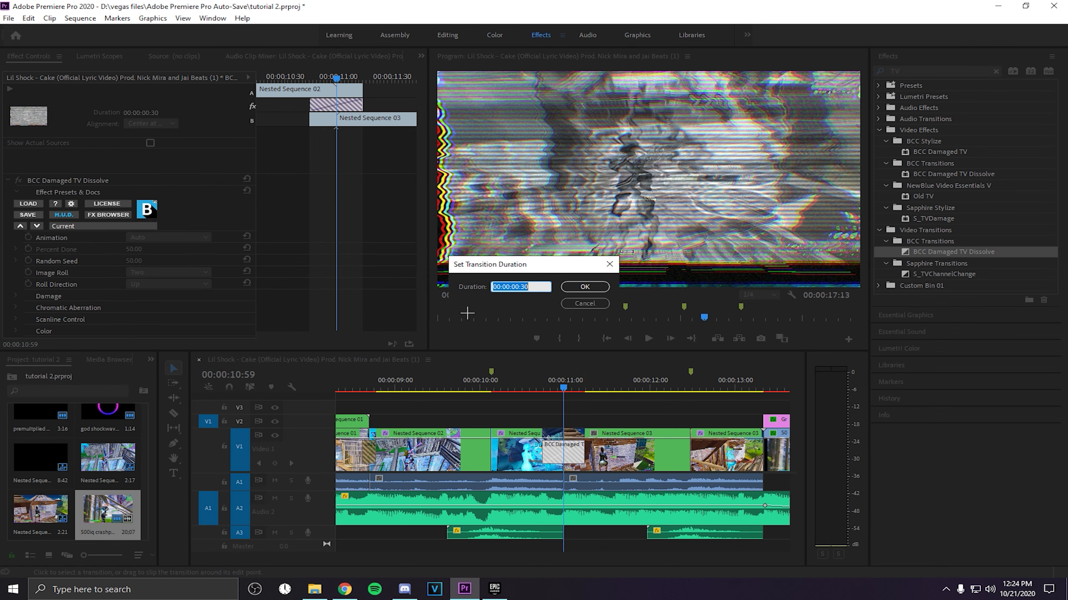
pyautogui.press('BackSpace')
pyautogui.write('15')
pyautogui.press('Return')
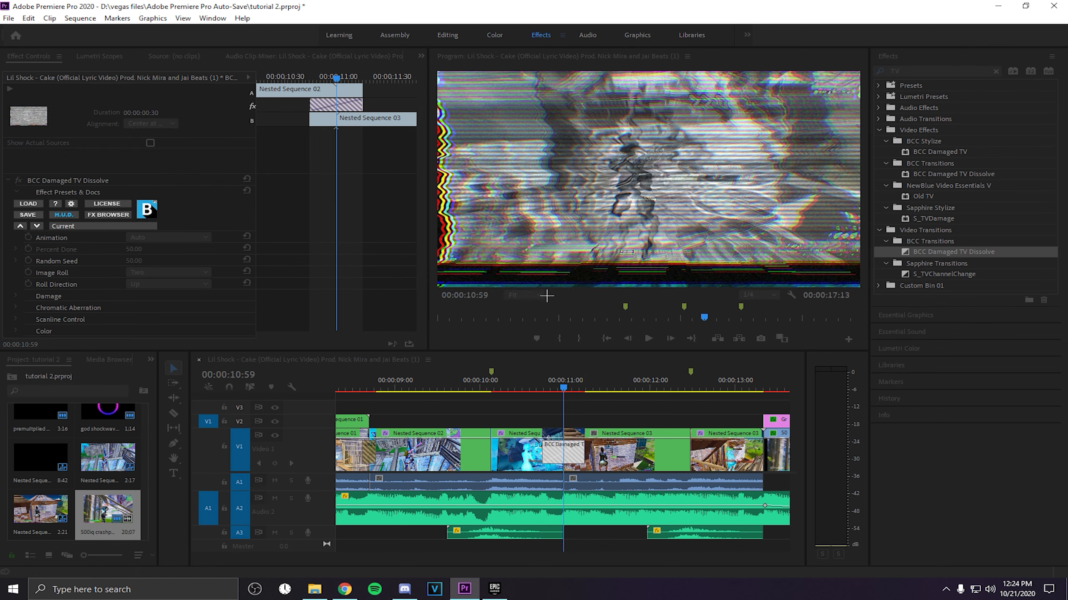
pyautogui.moveTo(547, 386); pyautogui.dragTo(559, 386)
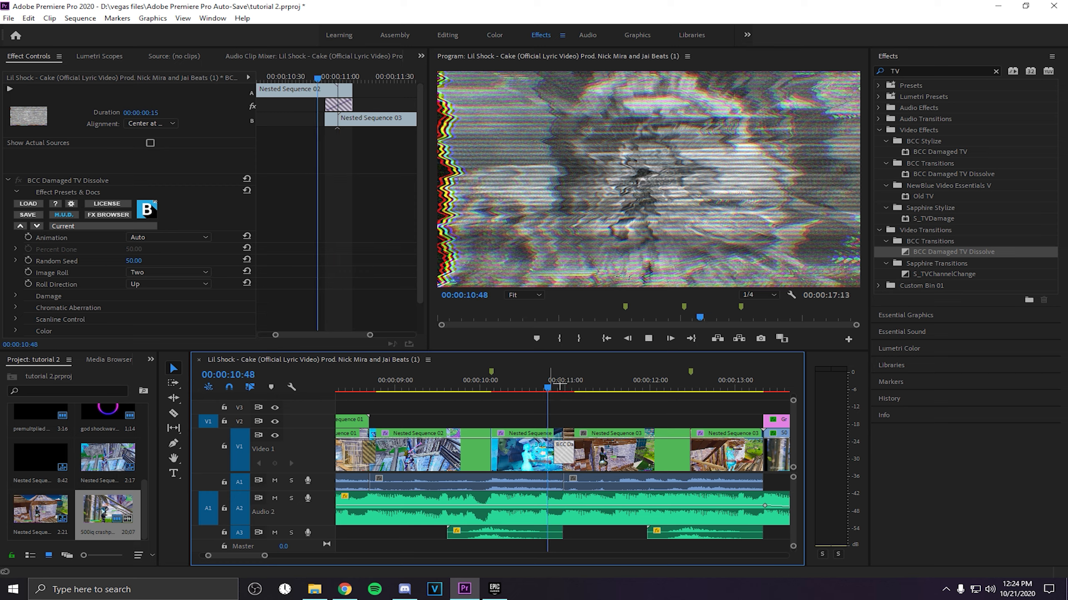
pyautogui.press('space')
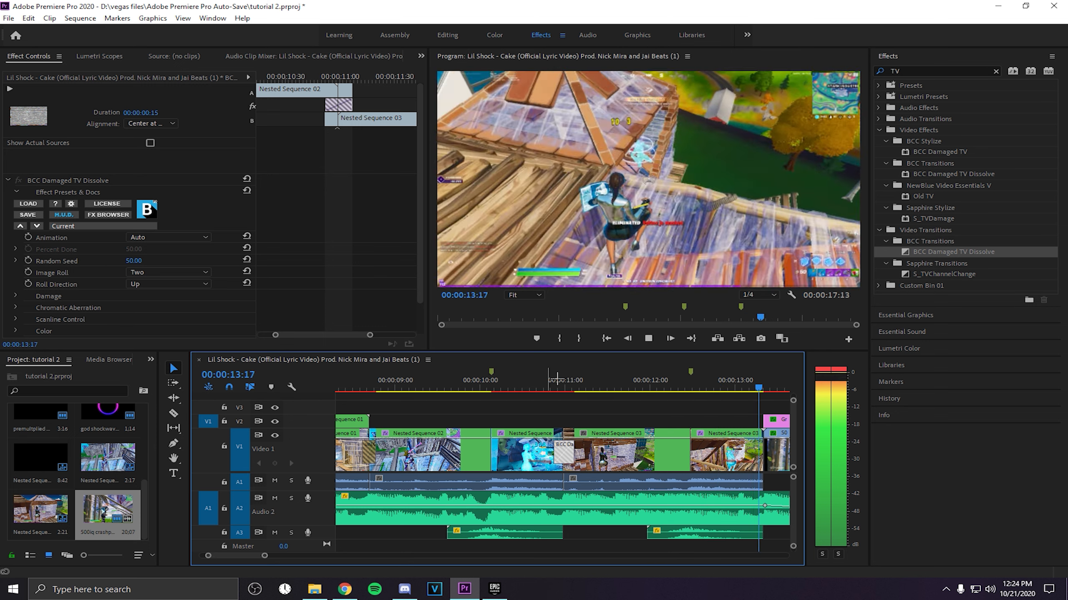
# - Search the effects for "s_swis" and select the S_SwishPan transition
pyautogui.moveTo(373, 376); pyautogui.dragTo(456, 400)
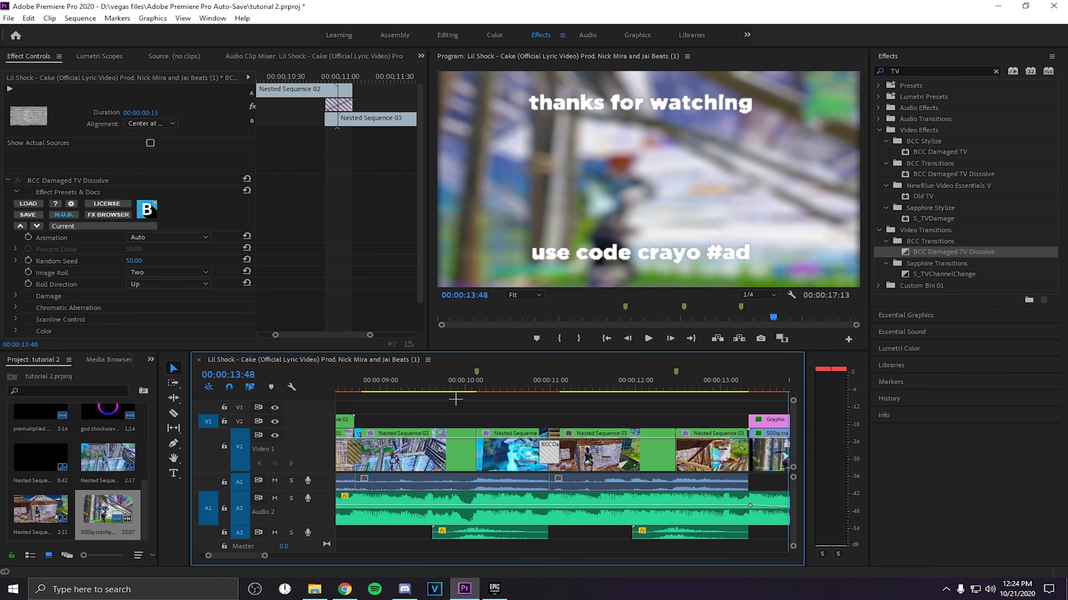
pyautogui.press('End')
pyautogui.click(927, 73)
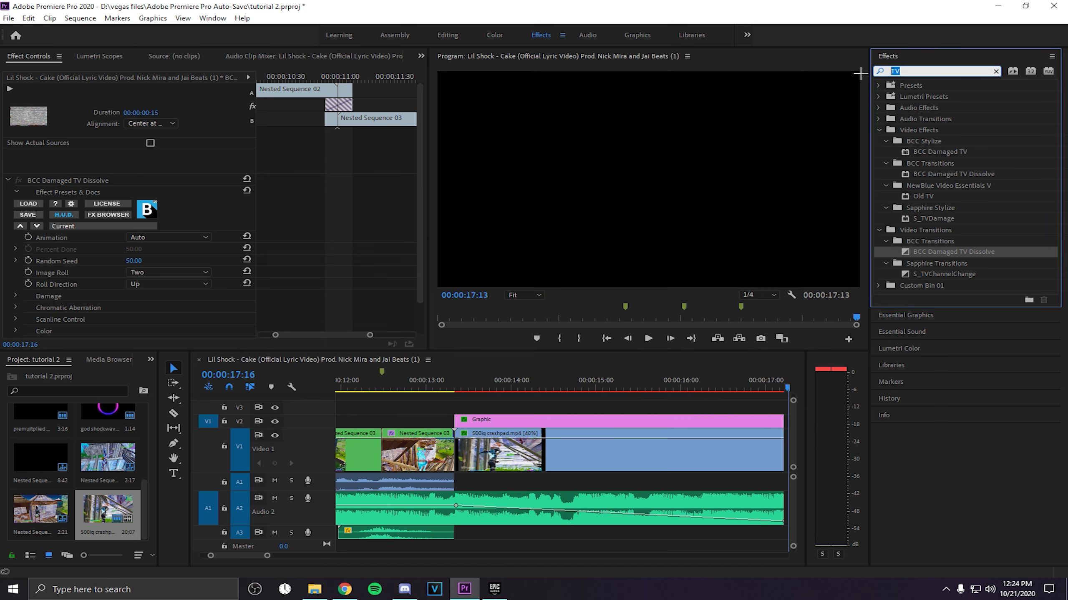
pyautogui.press('BackSpace')
pyautogui.press('BackSpace')
pyautogui.write('s_swisg')
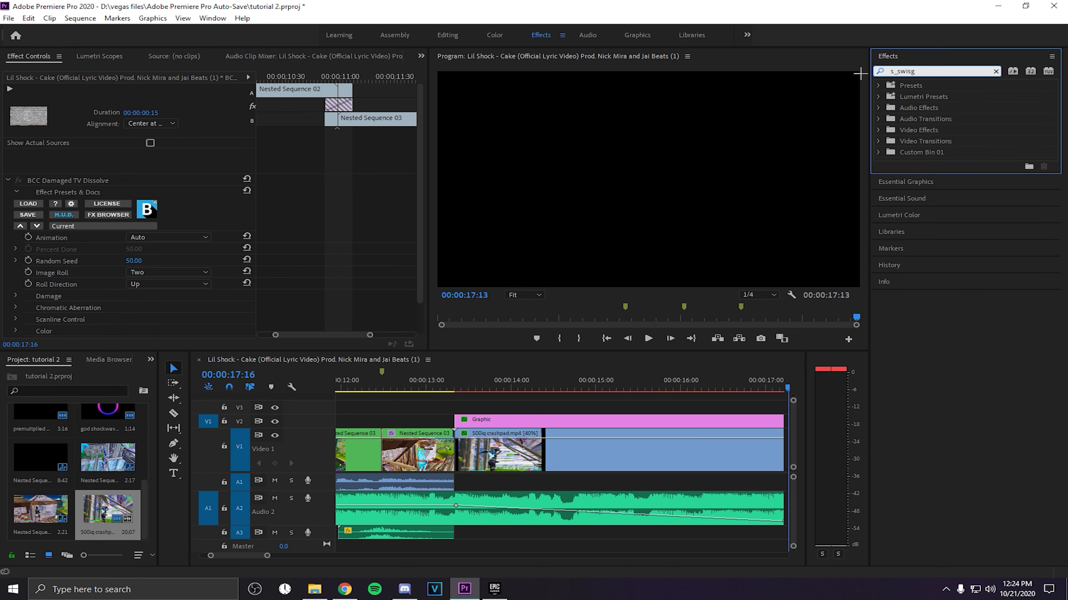
pyautogui.press('BackSpace')
pyautogui.click(954, 181)
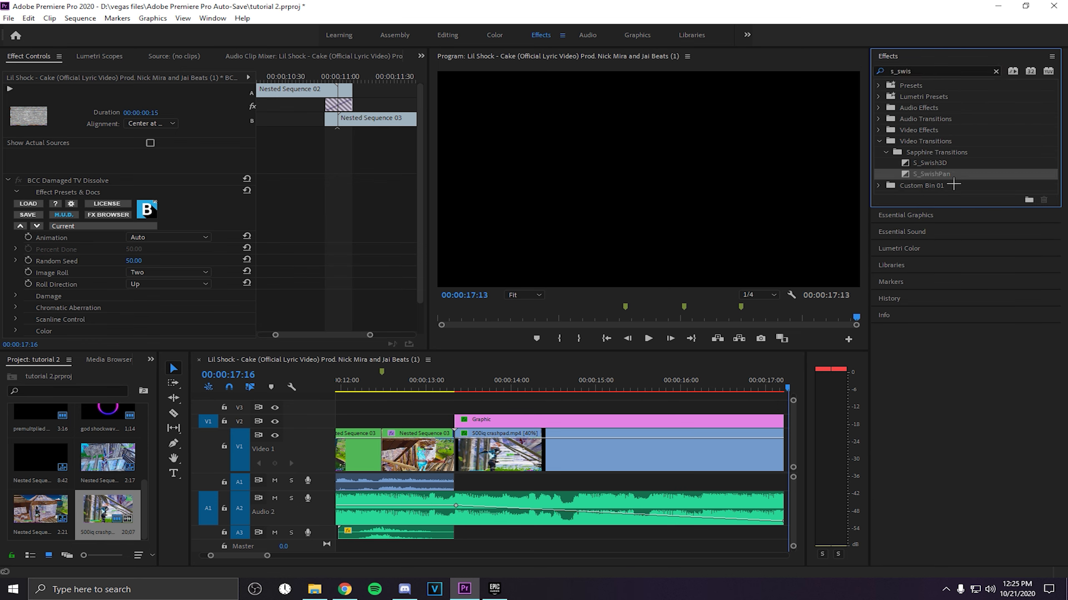
# - Replace the transition on the cut between Nested Sequence 02 and Nested Sequence 03 with S_SwishPan
pyautogui.scroll(2, 542, 395)
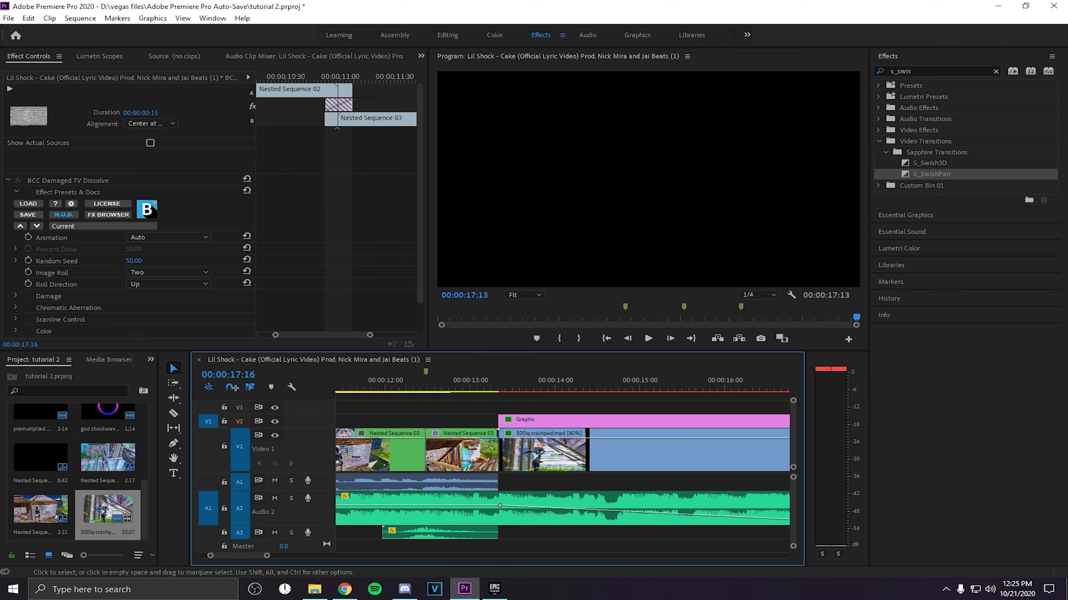
pyautogui.moveTo(362, 382); pyautogui.dragTo(454, 384)
pyautogui.moveTo(931, 174); pyautogui.dragTo(460, 457)
# - Select the S_SwishPan transition and preview it by playing back the cut
pyautogui.moveTo(449, 388); pyautogui.dragTo(458, 389)
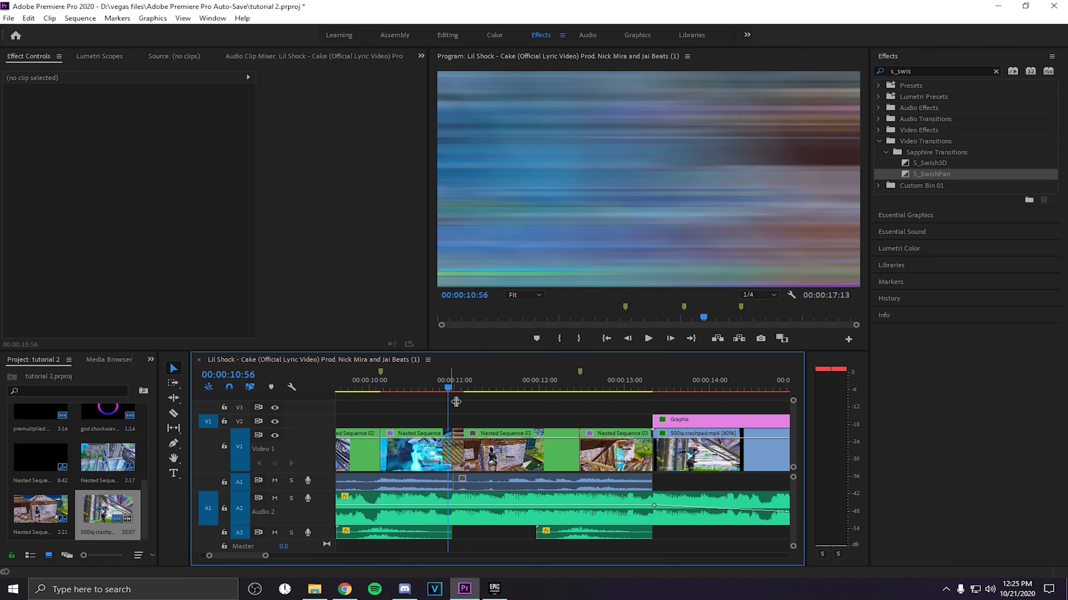
pyautogui.click(453, 451)
pyautogui.click(136, 273)
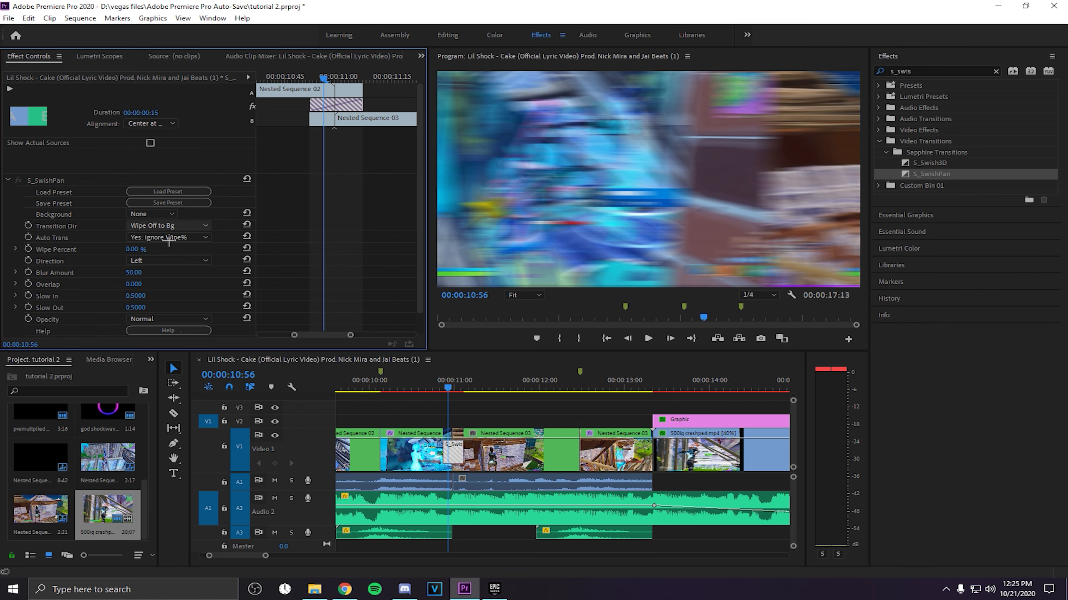
pyautogui.click(466, 396)
pyautogui.press('space')
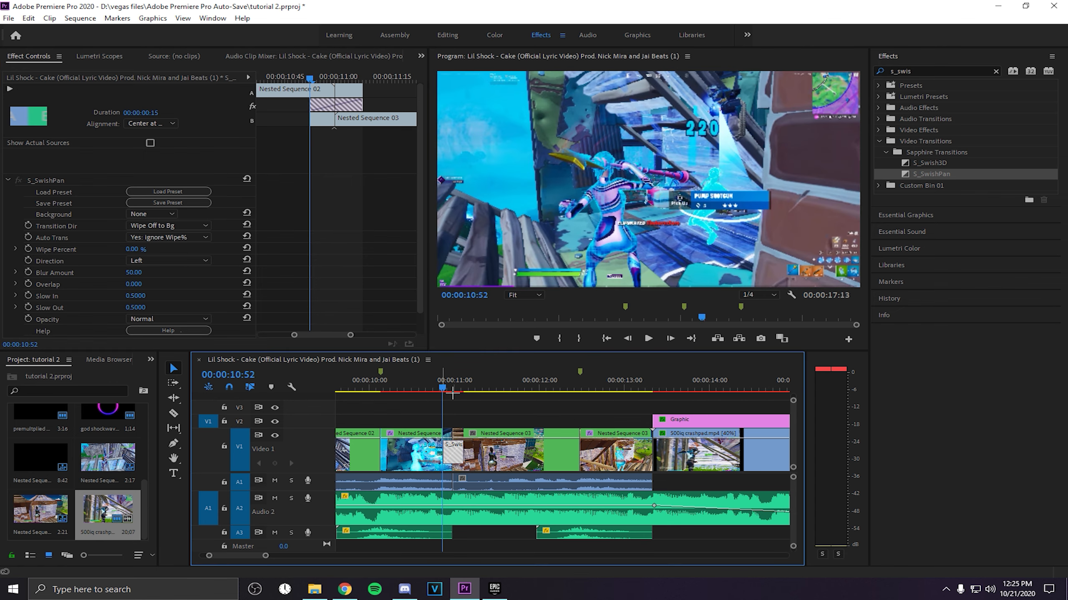
pyautogui.press('space')
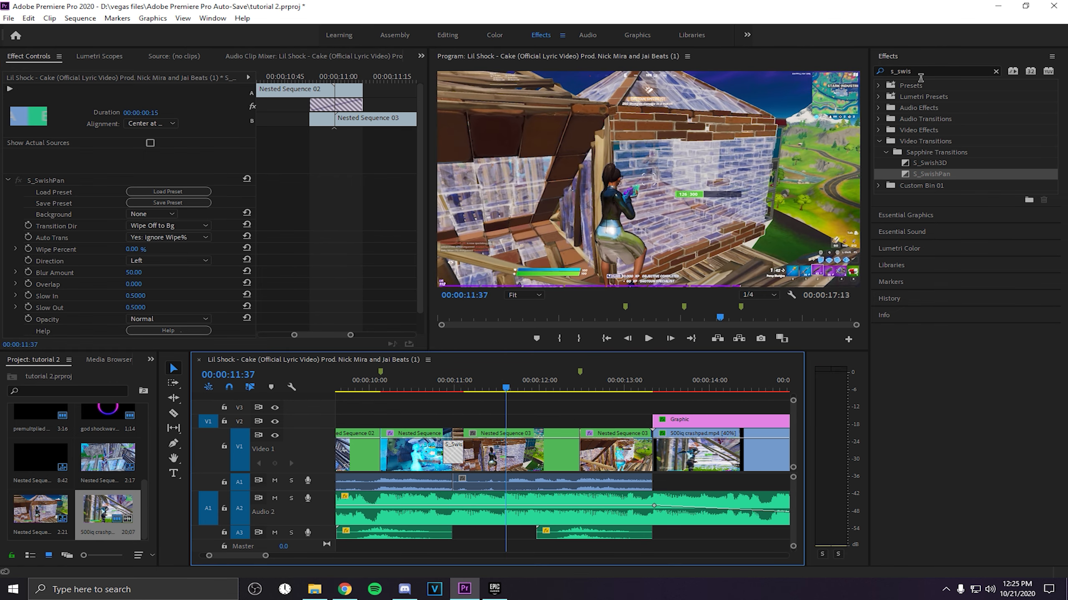
# - Search the effects for "tv" and apply BCC Damaged TV Dissolve to the cut between Nested Sequence 02 and Nested Sequence 03
pyautogui.moveTo(919, 73); pyautogui.dragTo(841, 81)
pyautogui.write('tv')
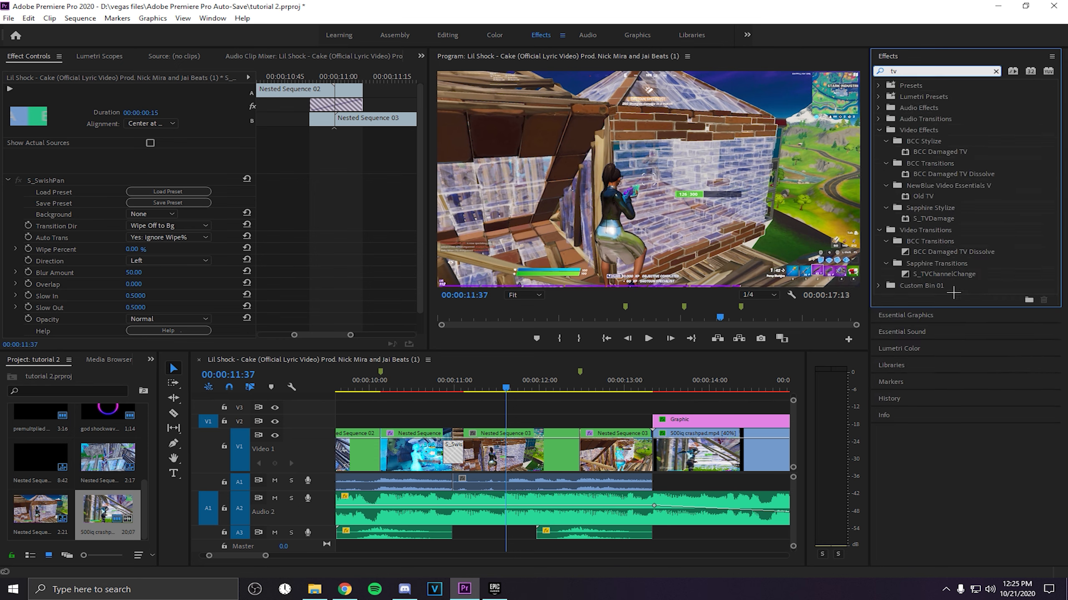
pyautogui.moveTo(941, 274); pyautogui.dragTo(866, 347)
pyautogui.moveTo(967, 252); pyautogui.dragTo(522, 510)
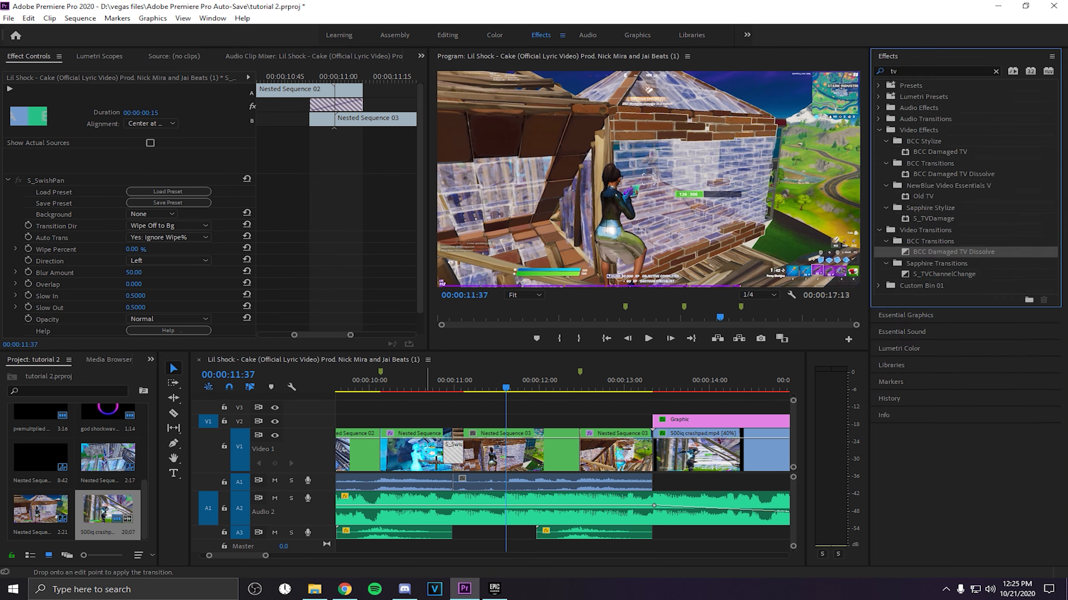
pyautogui.moveTo(437, 463); pyautogui.dragTo(453, 461)
# - Search the effects for "luma" and apply S_DissolveLuma to the cut between Nested Sequence 03 and 500iq crashpad.mp4
pyautogui.moveTo(509, 389); pyautogui.dragTo(653, 385)
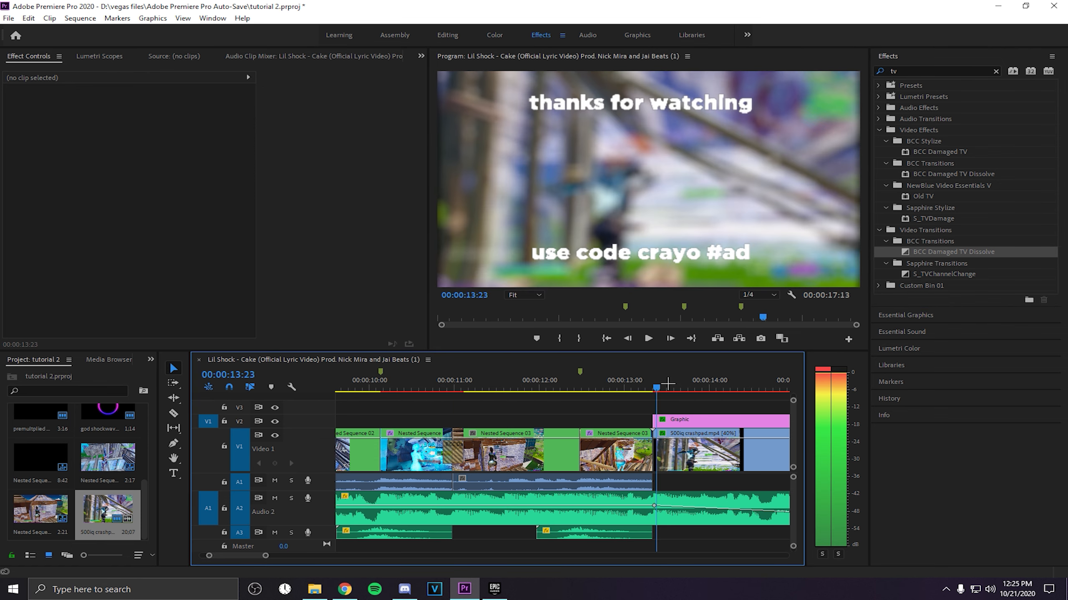
pyautogui.moveTo(654, 452); pyautogui.dragTo(678, 446)
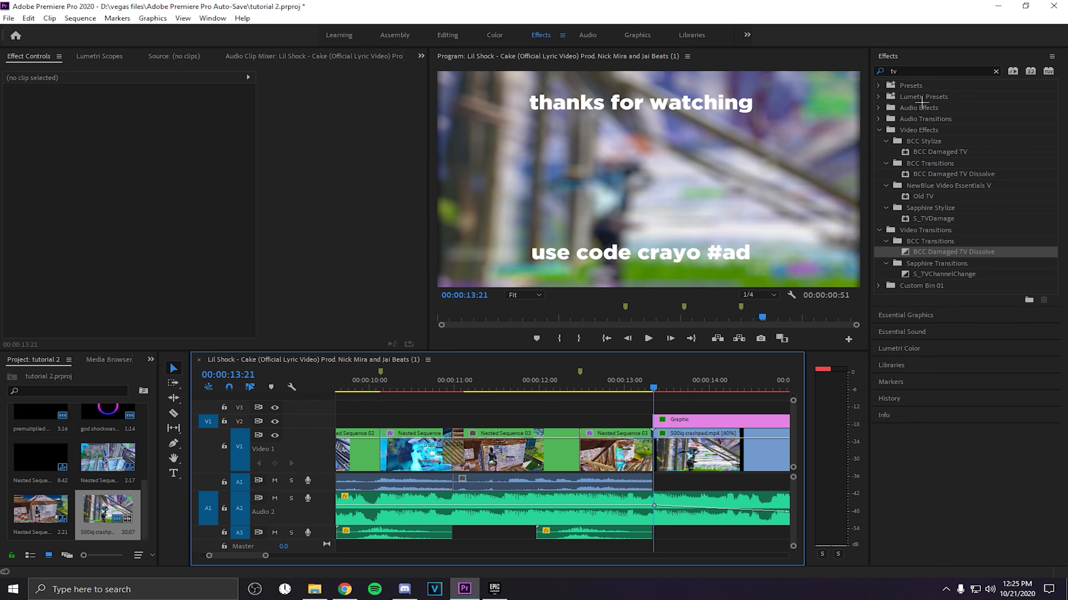
pyautogui.click(910, 72)
pyautogui.press('BackSpace')
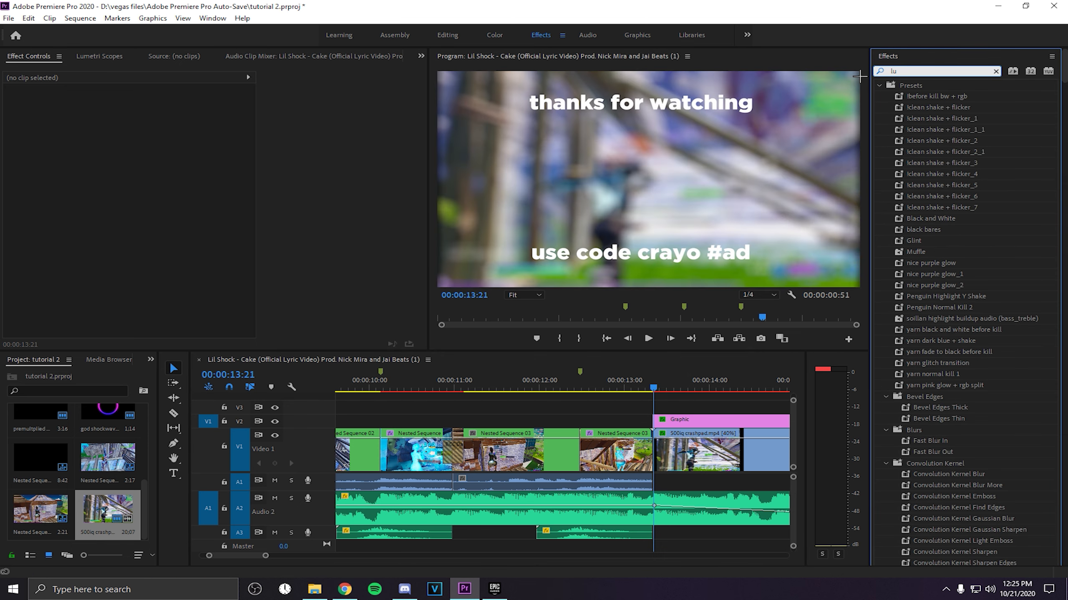
pyautogui.write('lum,a')
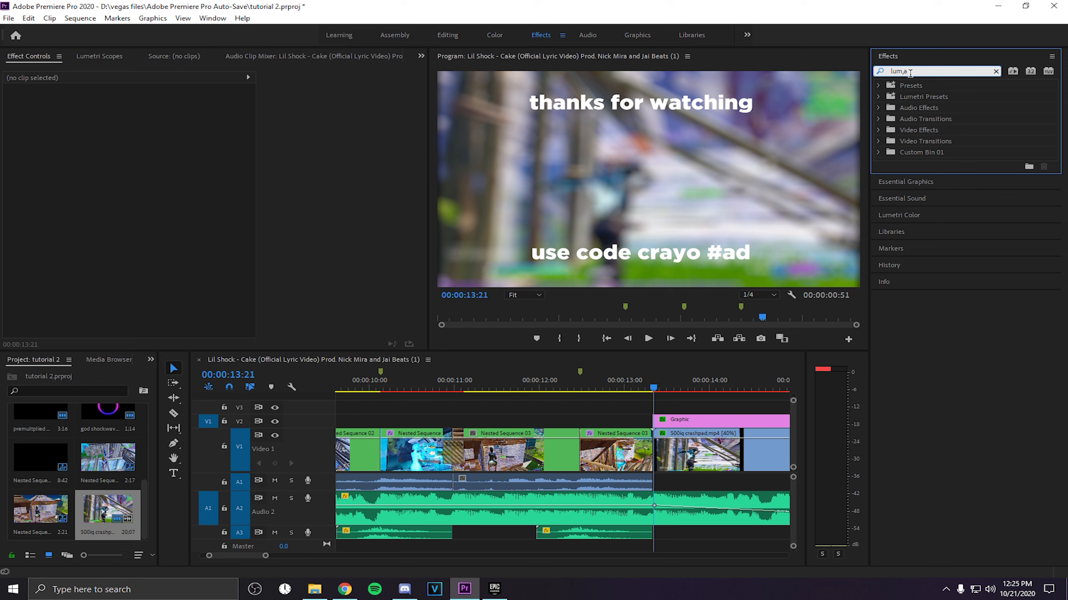
pyautogui.press('BackSpace')
pyautogui.press('BackSpace')
pyautogui.write('a')
pyautogui.moveTo(937, 286); pyautogui.dragTo(653, 461)
pyautogui.click(629, 308)
# - Set the S_DissolveLuma transition's duration to 00:00:00:15
pyautogui.doubleClick(649, 453)
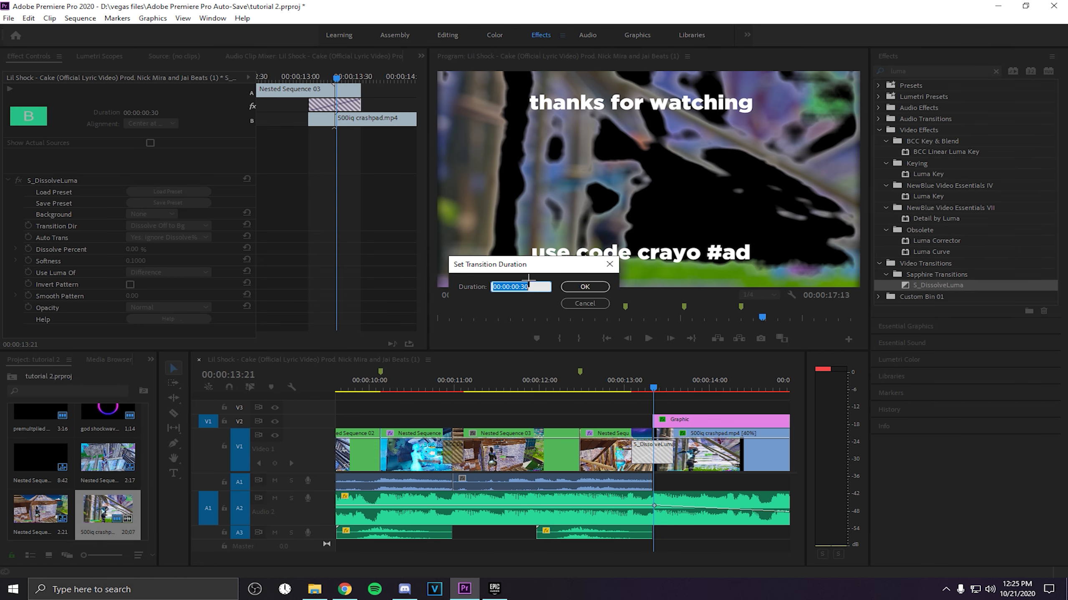
pyautogui.write('5')
pyautogui.press('Return')
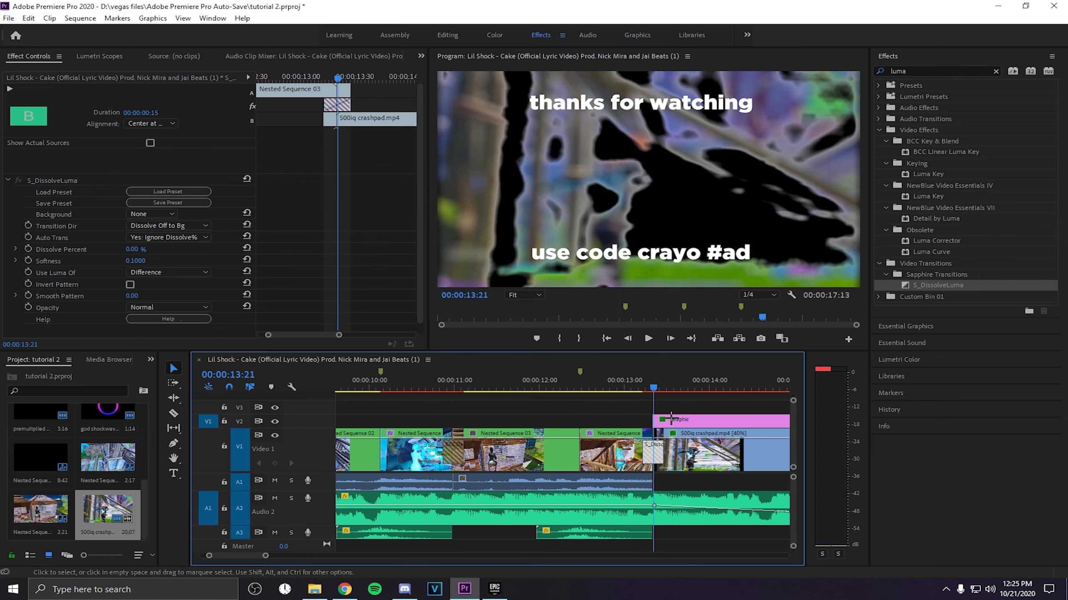
# - Play back the S_DissolveLuma transition and clear it from the cut before the outro clip
pyautogui.press('space')
pyautogui.moveTo(641, 388)
pyautogui.mouseDown()
pyautogui.moveTo(669, 395)
pyautogui.moveTo(656, 393)
pyautogui.mouseUp()
pyautogui.press('space')
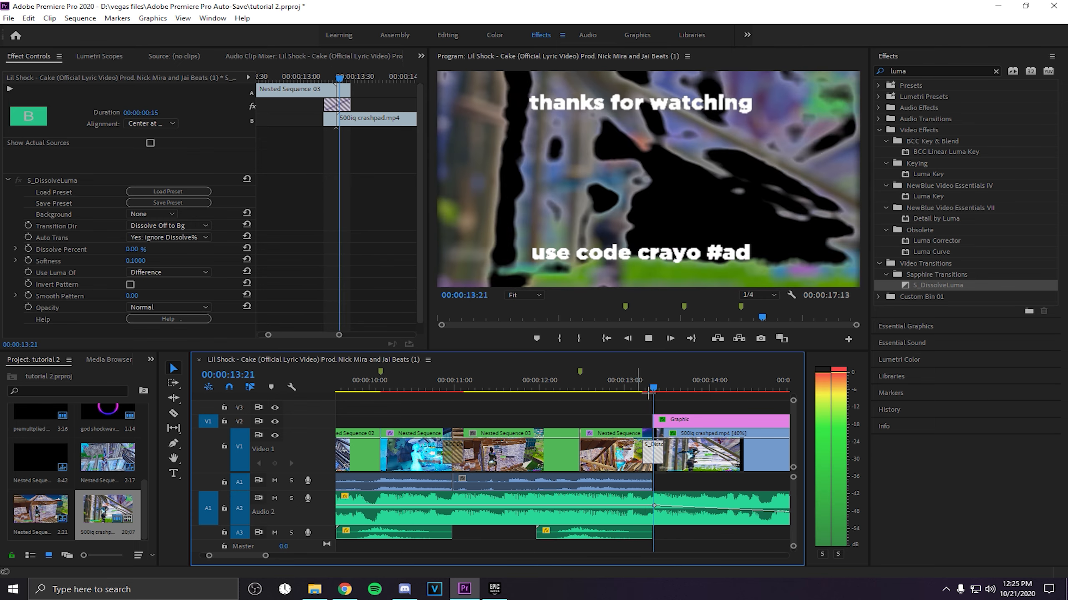
pyautogui.press('space')
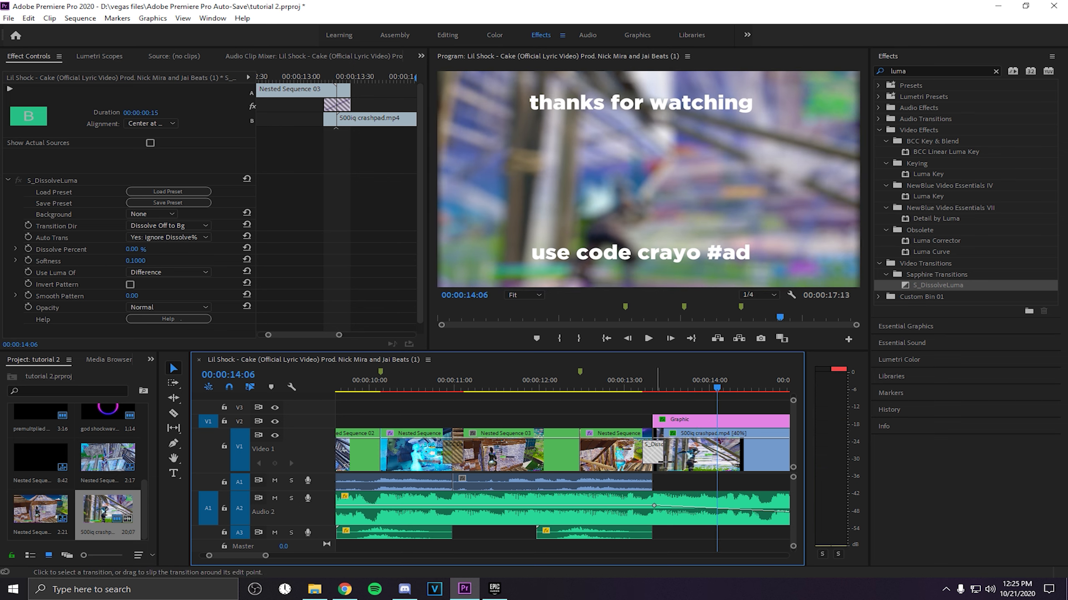
pyautogui.rightClick(664, 462)
pyautogui.click(683, 472)
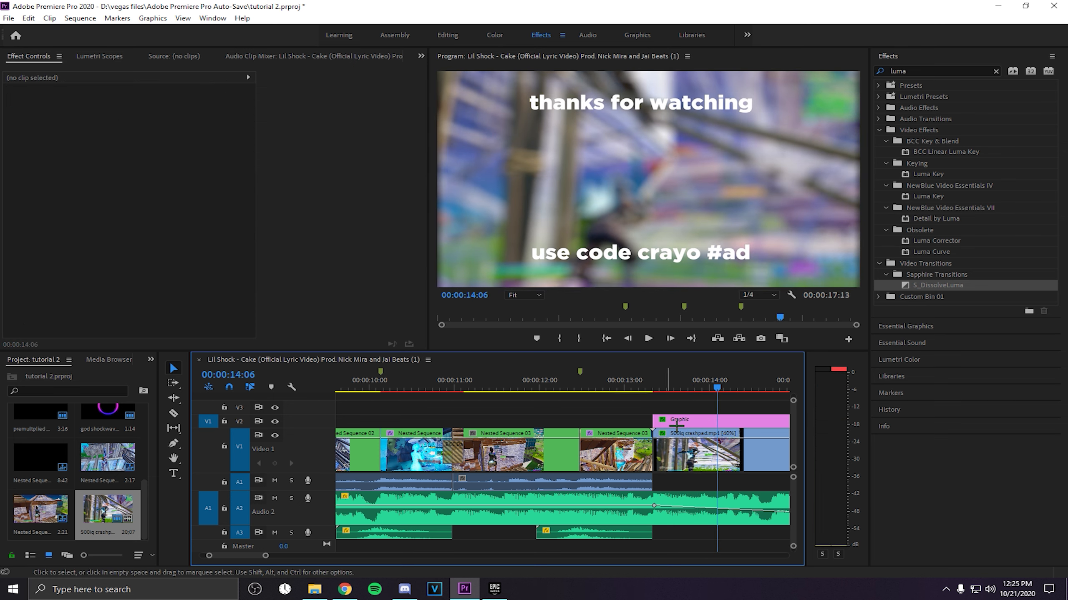
# - Fit the whole edit in the timeline and play the sequence from 00:00:00:00
pyautogui.click(367, 387)
pyautogui.moveTo(357, 397); pyautogui.dragTo(314, 555)
pyautogui.moveTo(379, 387); pyautogui.dragTo(290, 380)
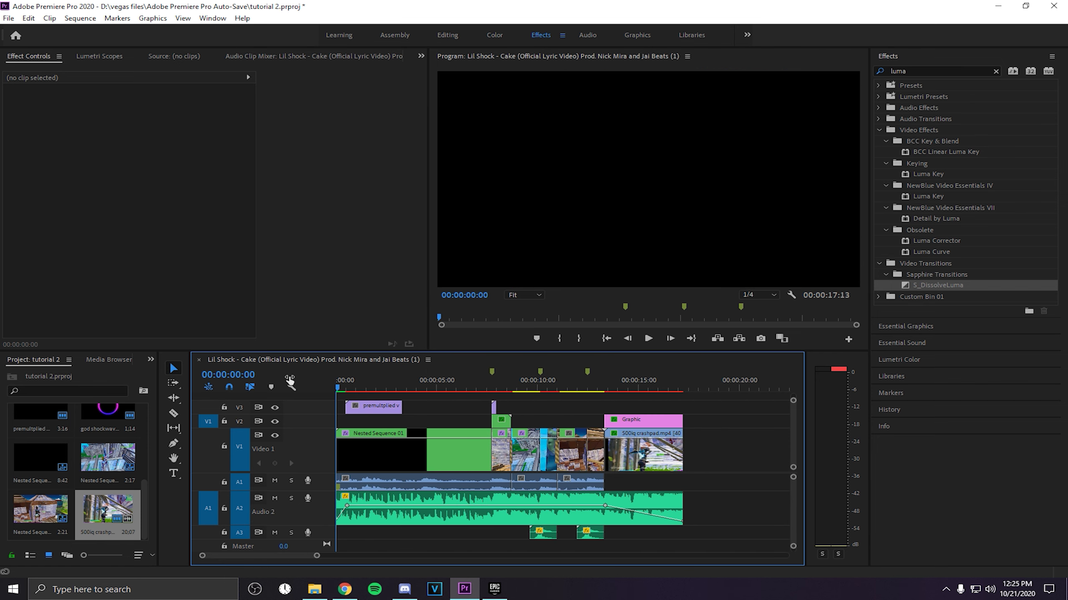
pyautogui.press('space')
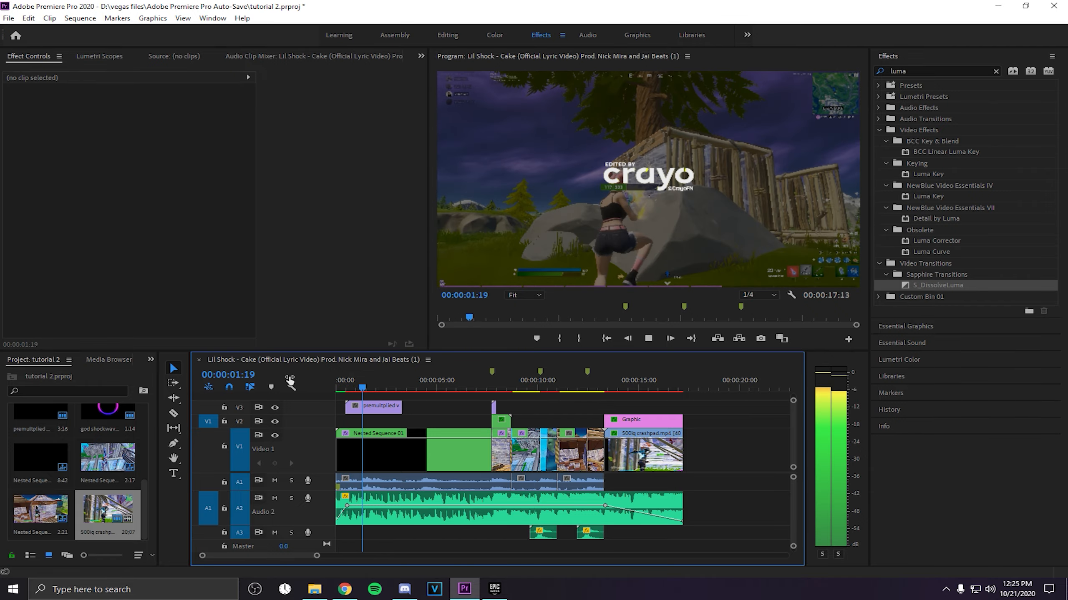